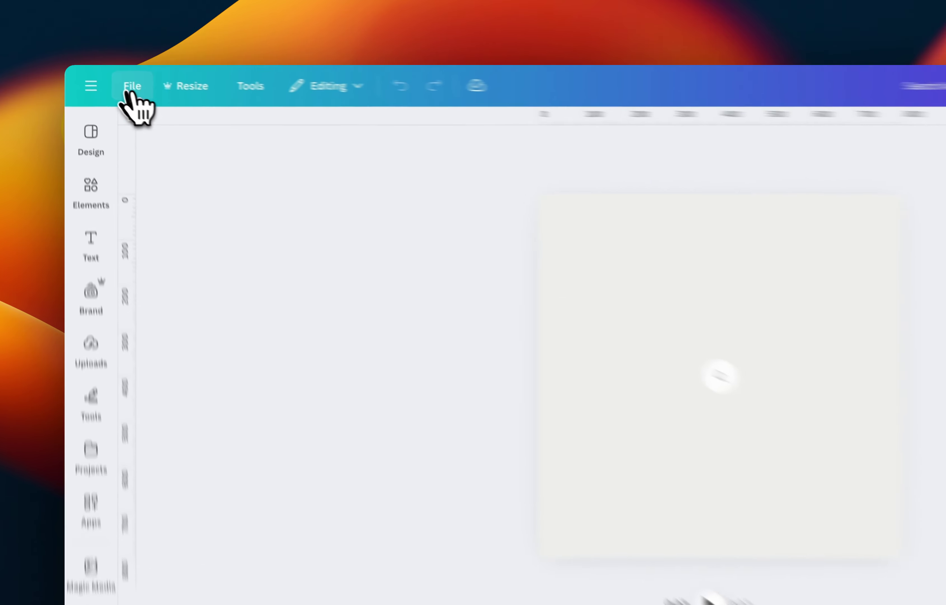
# - Make a copy of the Search Animation design and delete all elements on the copy's first page
pyautogui.click(128, 93)
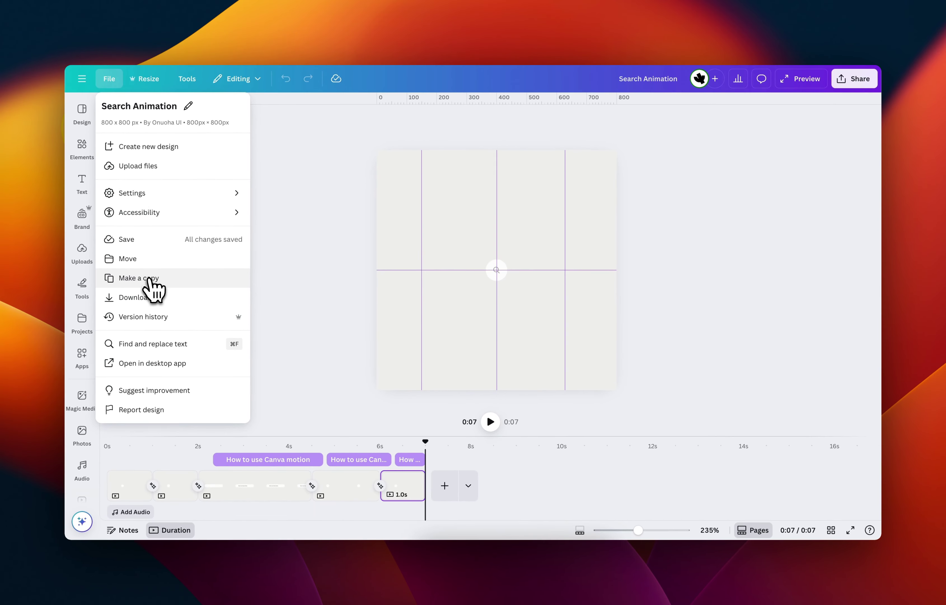
pyautogui.click(149, 279)
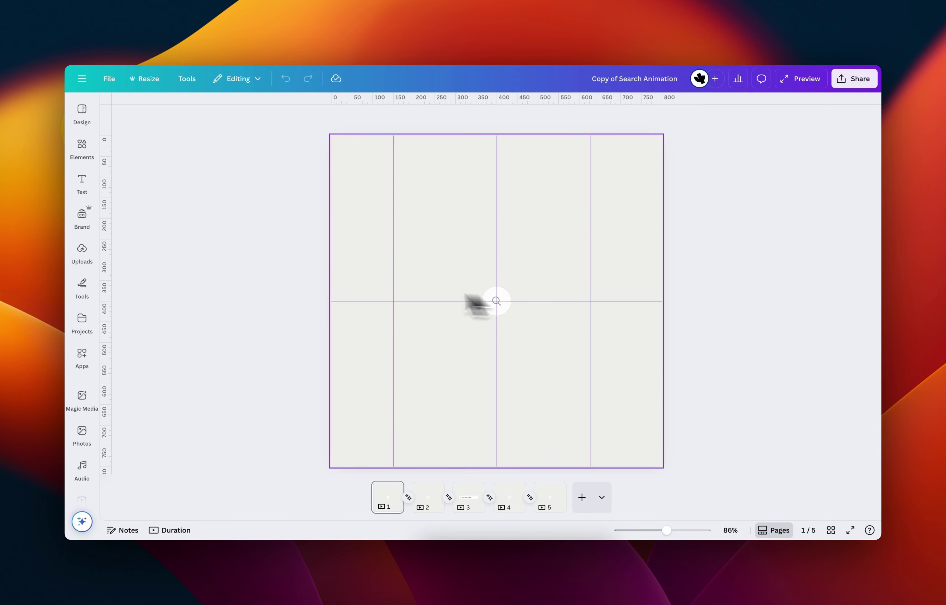
pyautogui.moveTo(348, 277); pyautogui.dragTo(612, 350)
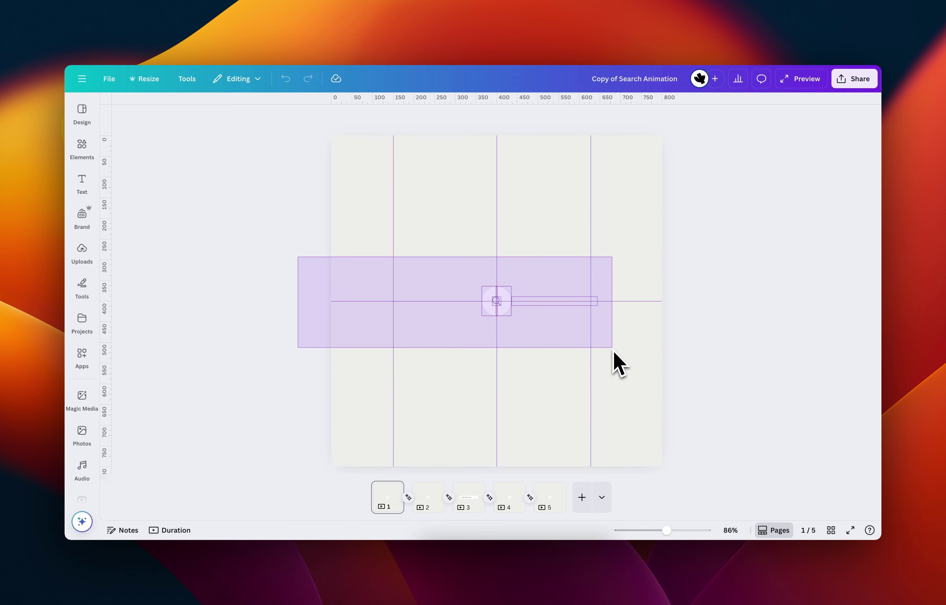
pyautogui.press('Delete')
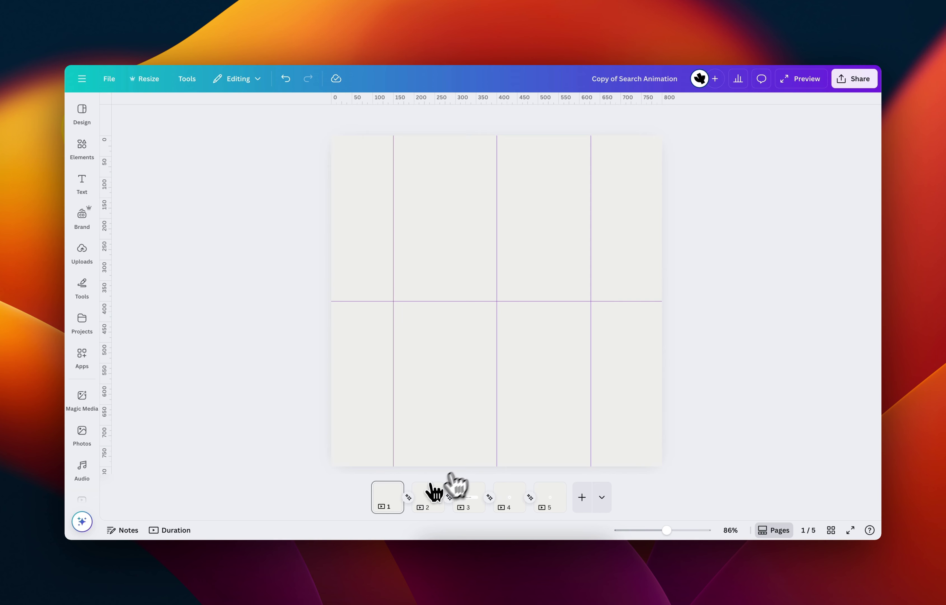
# - Delete the four remaining pages from the copied design, keeping only the empty first page
pyautogui.click(428, 496)
pyautogui.press('Delete')
pyautogui.press('Delete')
pyautogui.press('Delete')
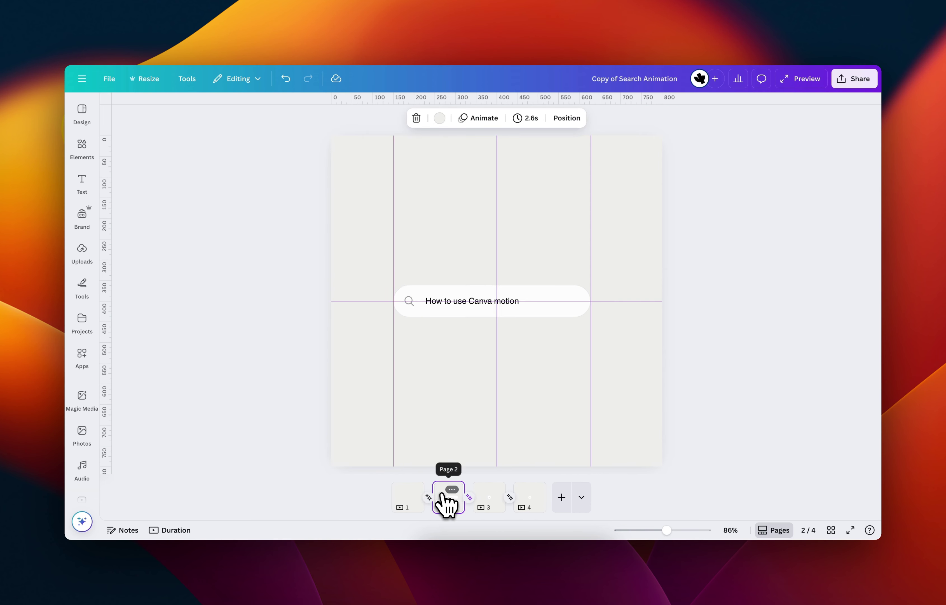
pyautogui.press('Delete')
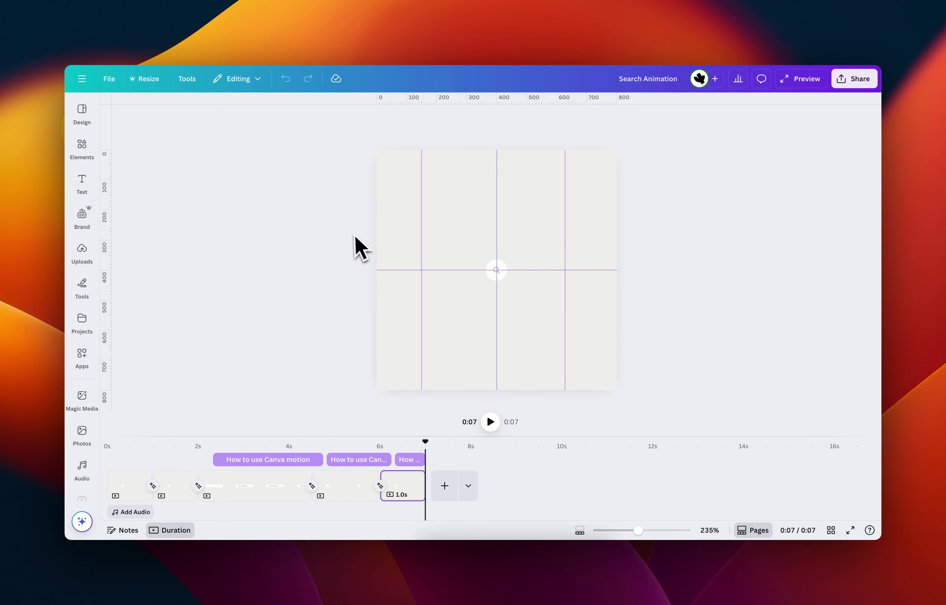
# - In the original Search Animation design, select all stacked elements around the search icon on the last page to examine them
pyautogui.moveTo(351, 232); pyautogui.dragTo(607, 368)
pyautogui.click(560, 291)
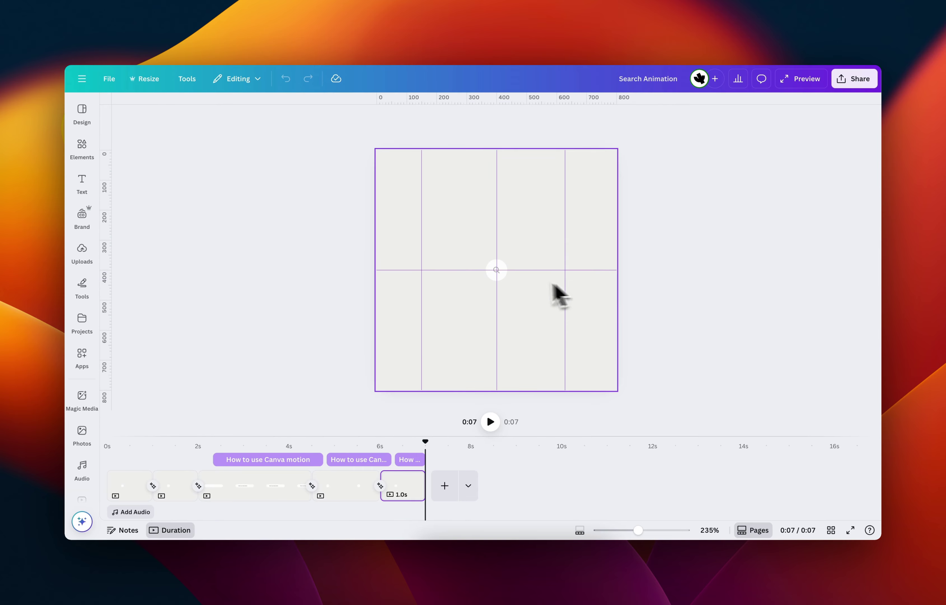
pyautogui.moveTo(359, 205); pyautogui.dragTo(652, 346)
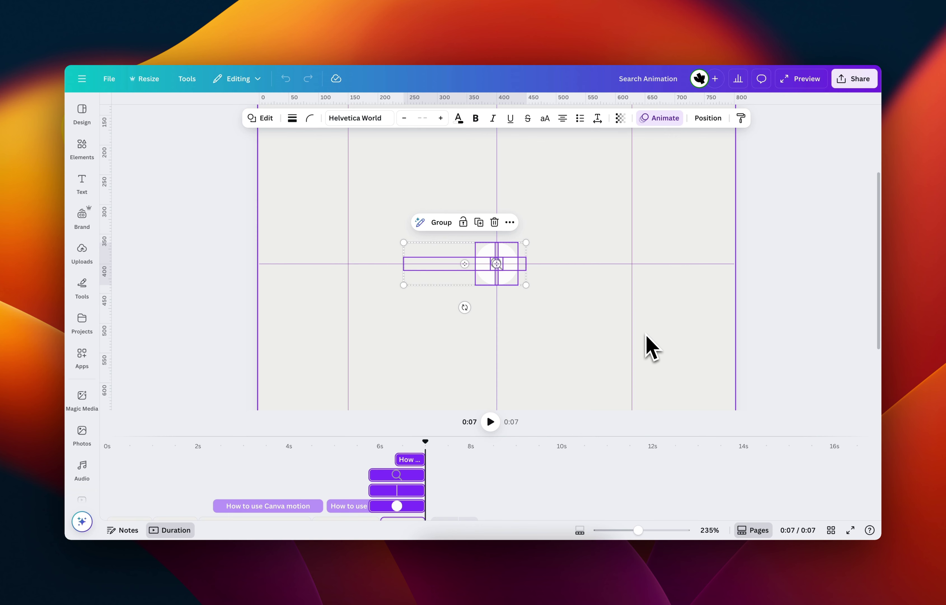
pyautogui.click(184, 237)
pyautogui.moveTo(222, 194); pyautogui.dragTo(610, 335)
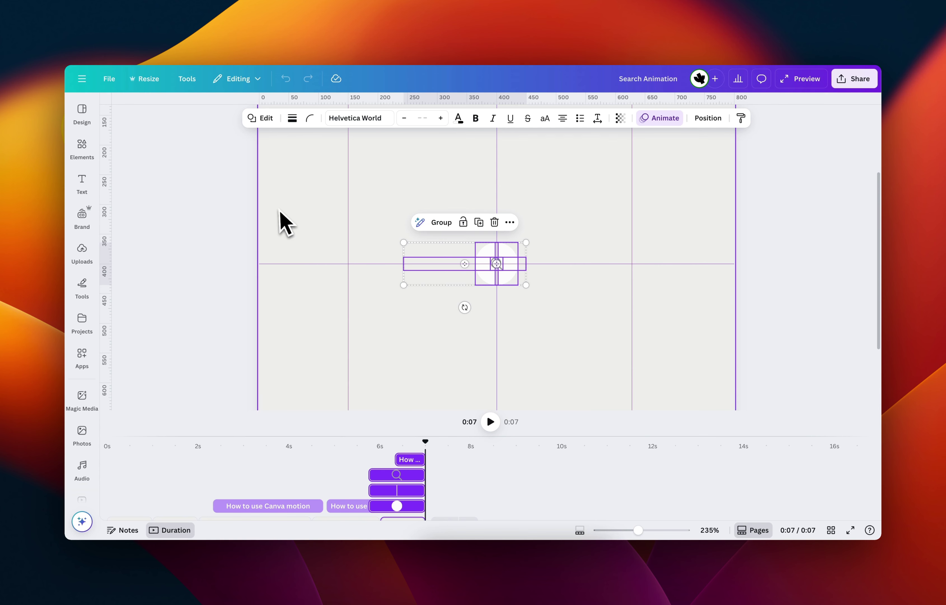
pyautogui.moveTo(221, 209); pyautogui.dragTo(606, 372)
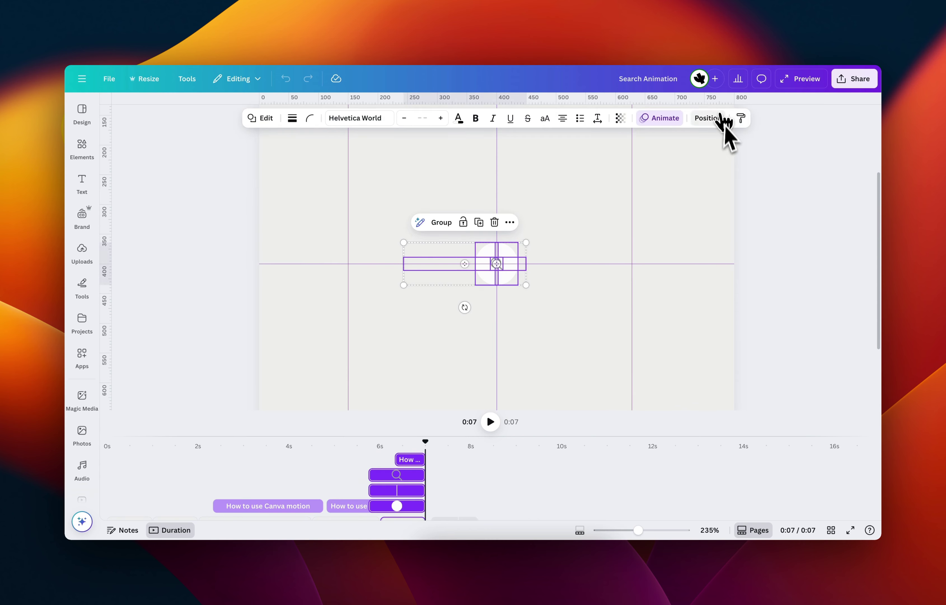
# - Examine the layer order of the selected last-page elements and deselect them
pyautogui.click(708, 118)
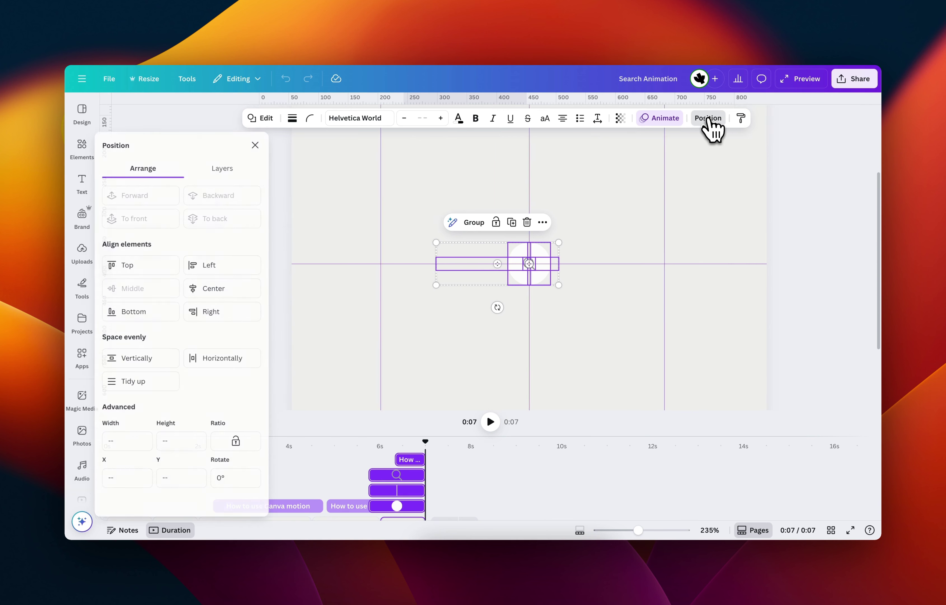
pyautogui.click(228, 167)
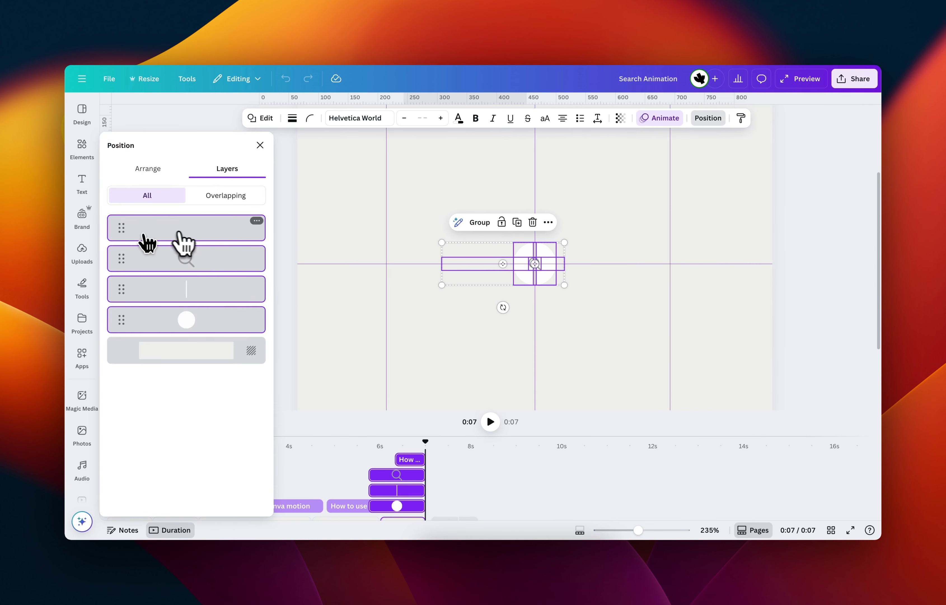
pyautogui.click(257, 220)
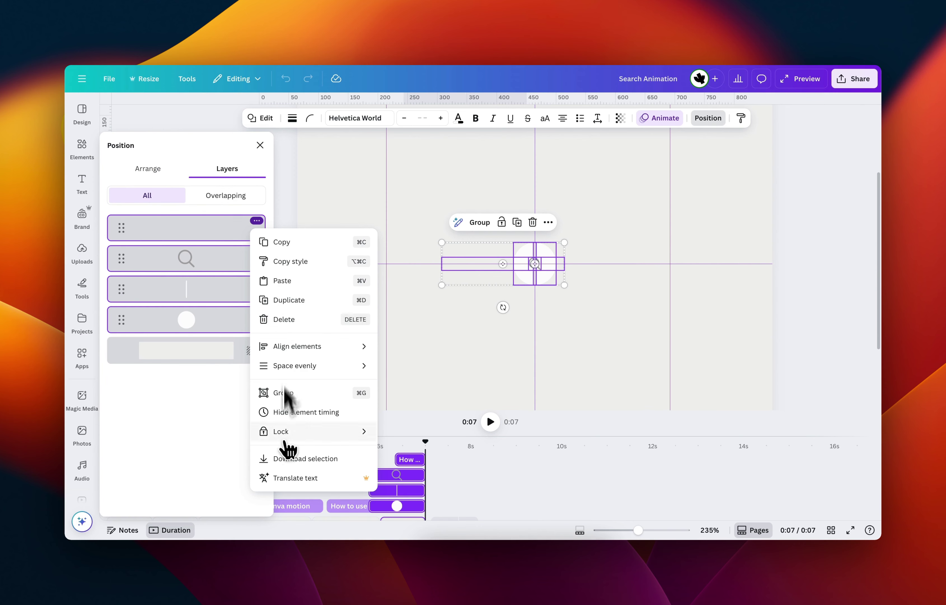
pyautogui.click(193, 391)
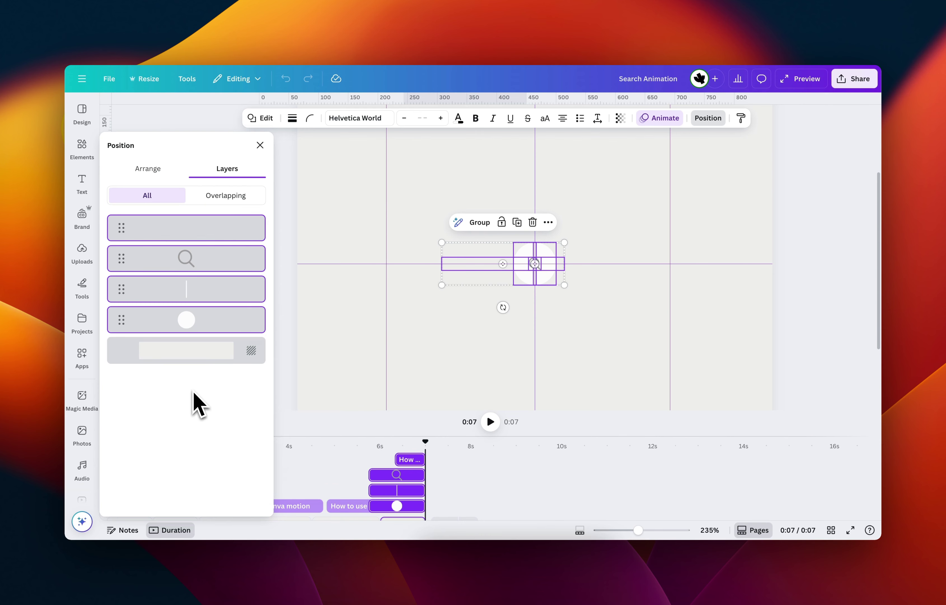
pyautogui.click(777, 244)
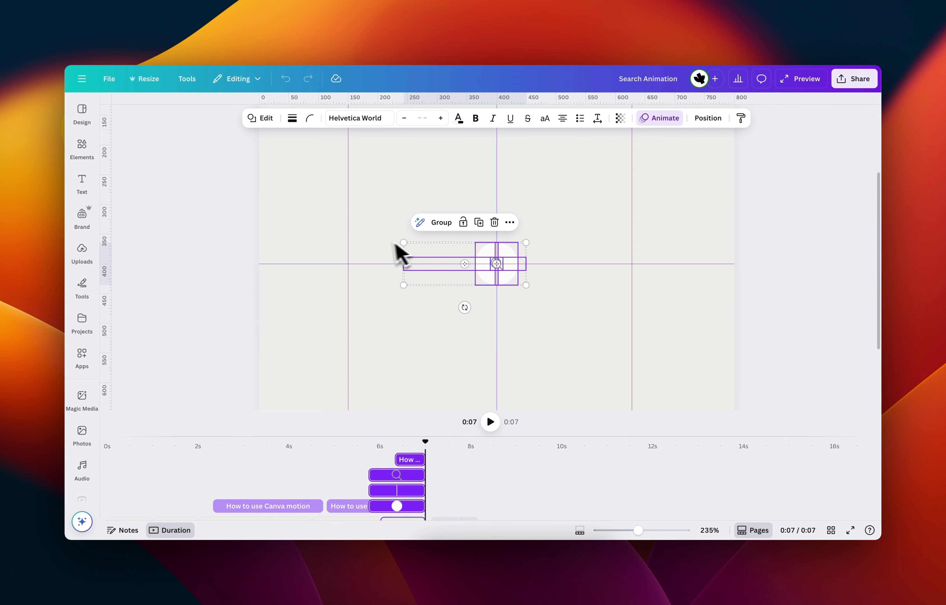
pyautogui.click(747, 287)
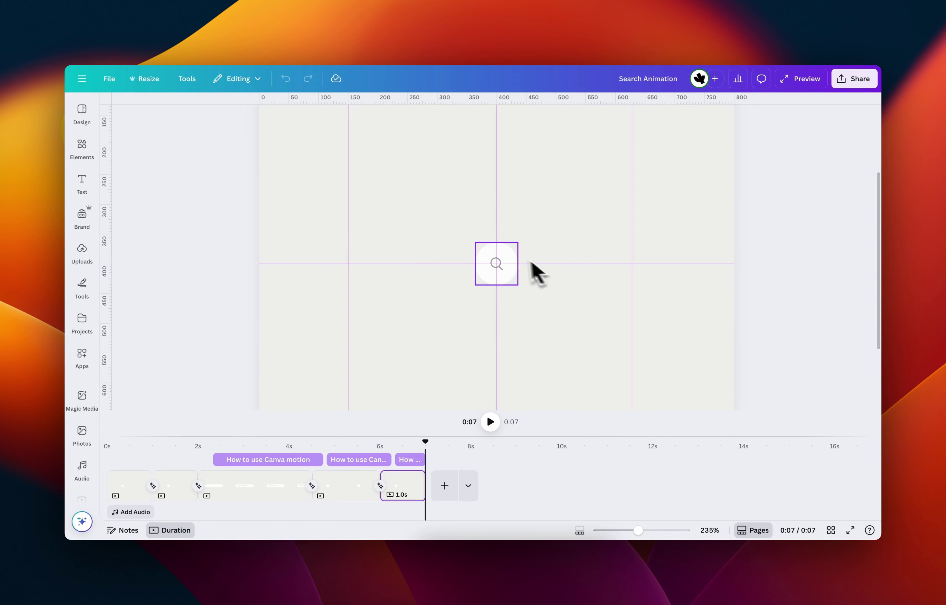
# - Try stretching the thin vertical shape at the search icon horizontally toward the outer guide, and undo the resize
pyautogui.scroll(5, 497, 263)
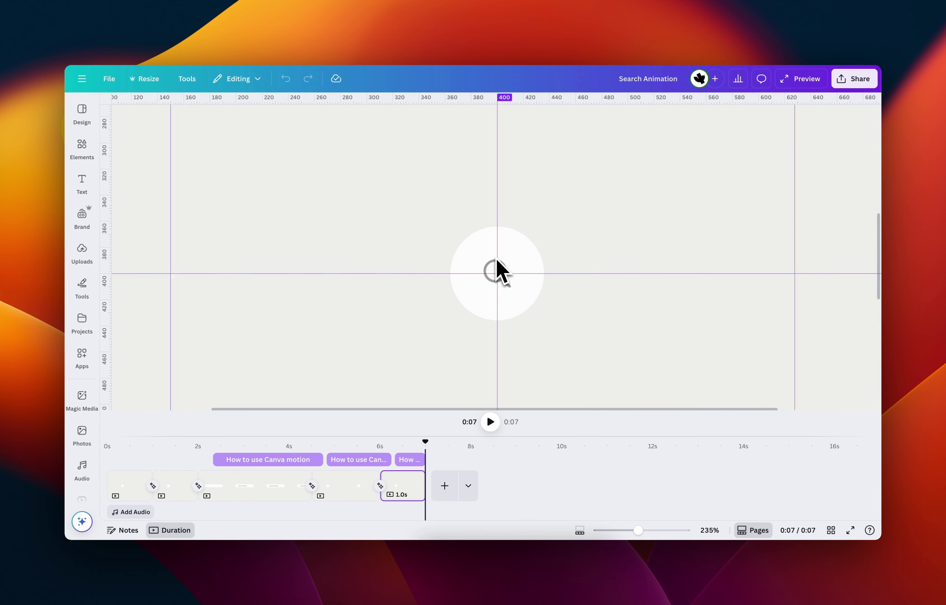
pyautogui.click(497, 269)
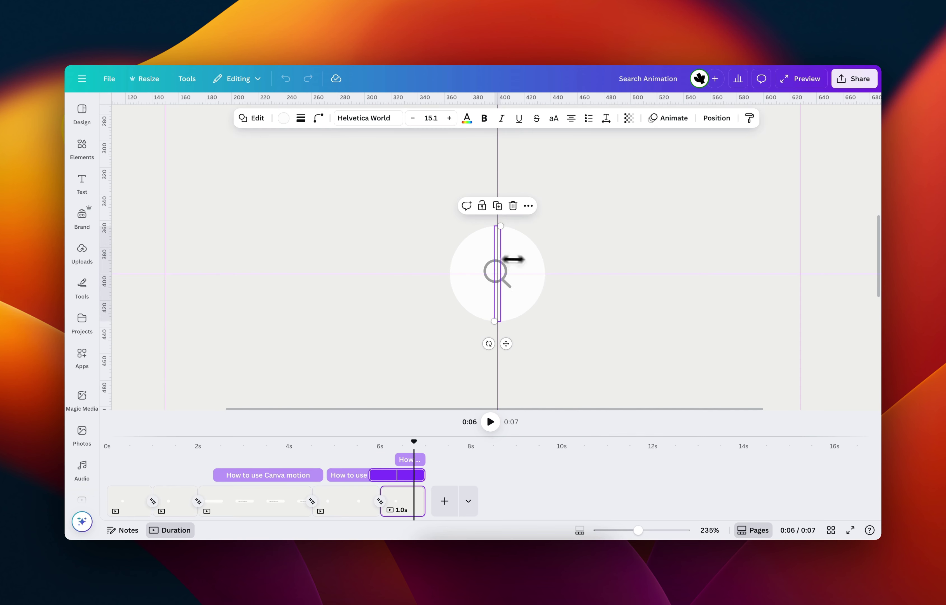
pyautogui.moveTo(514, 259); pyautogui.dragTo(757, 255)
pyautogui.press('super+z')
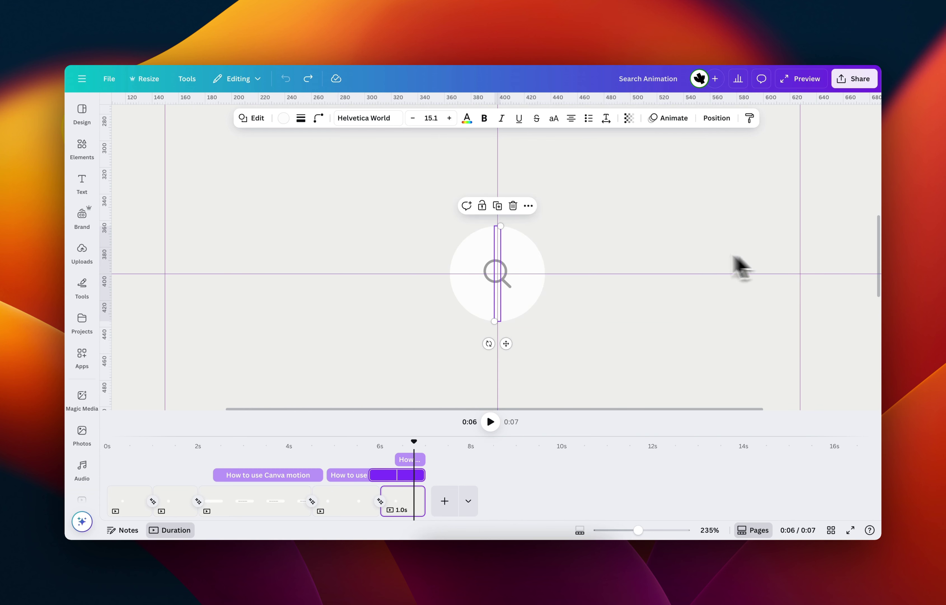
# - Try stretching the white circle around the search icon horizontally from its centre into a wide ellipse, and undo the resize
pyautogui.click(532, 254)
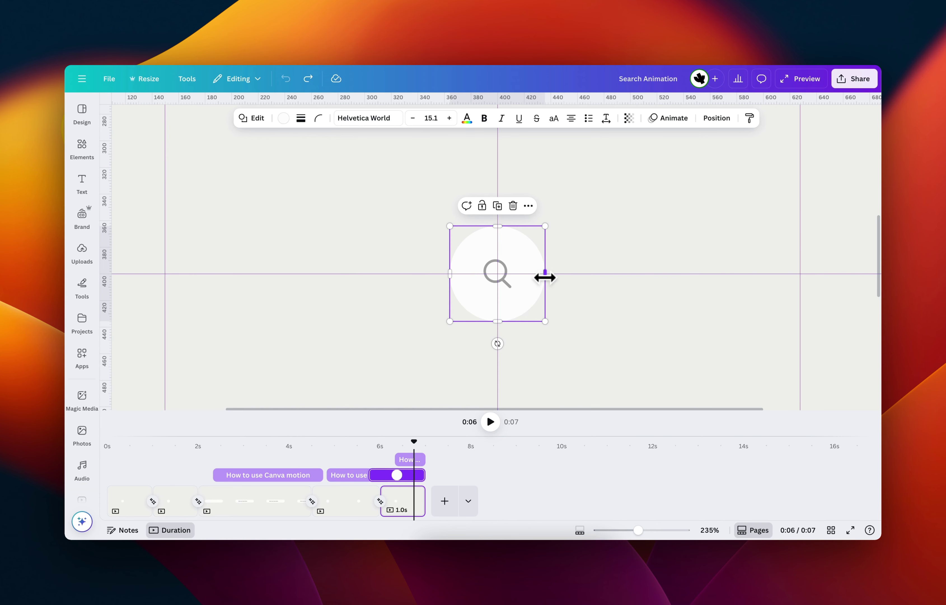
pyautogui.moveTo(545, 277); pyautogui.dragTo(779, 270)
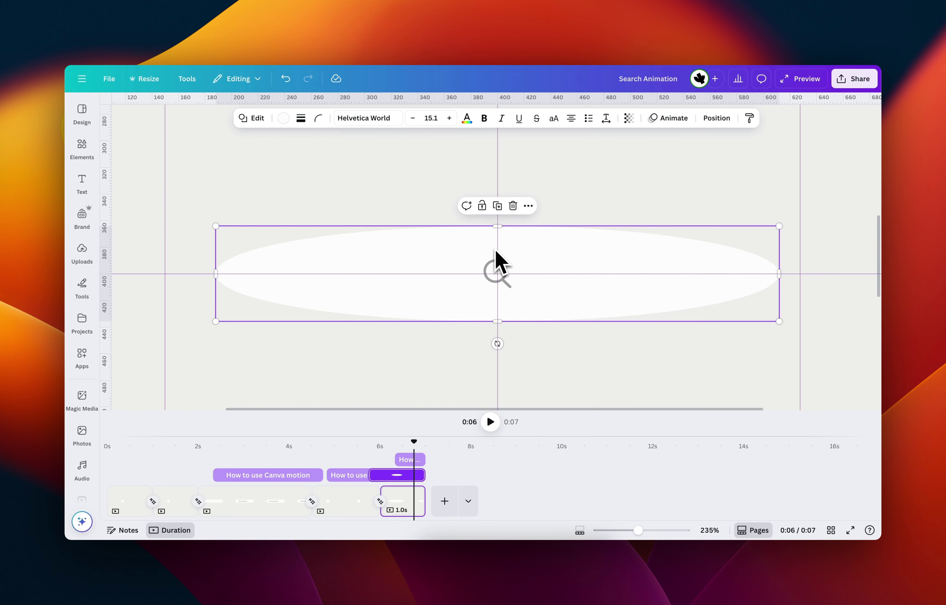
pyautogui.press('super+z')
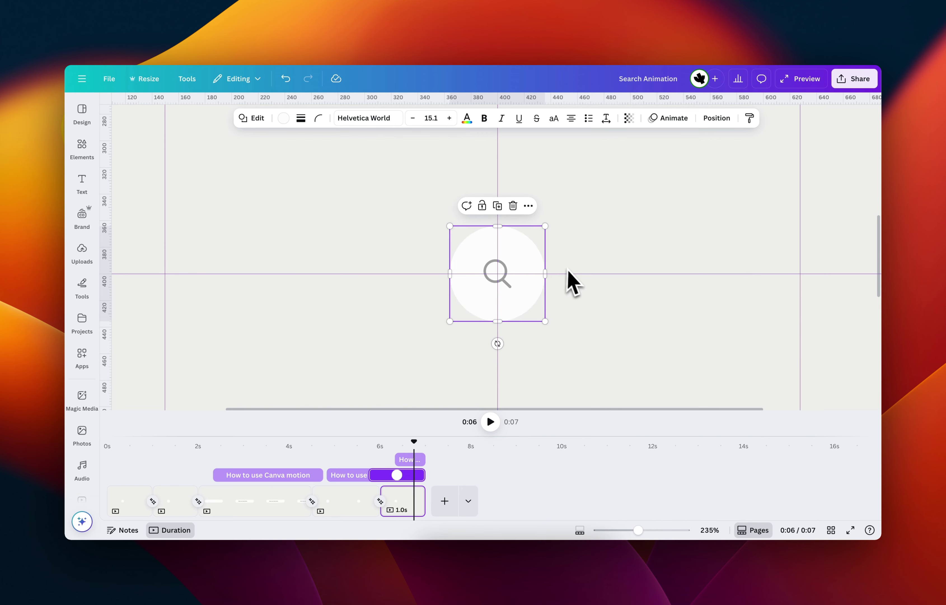
pyautogui.click(570, 232)
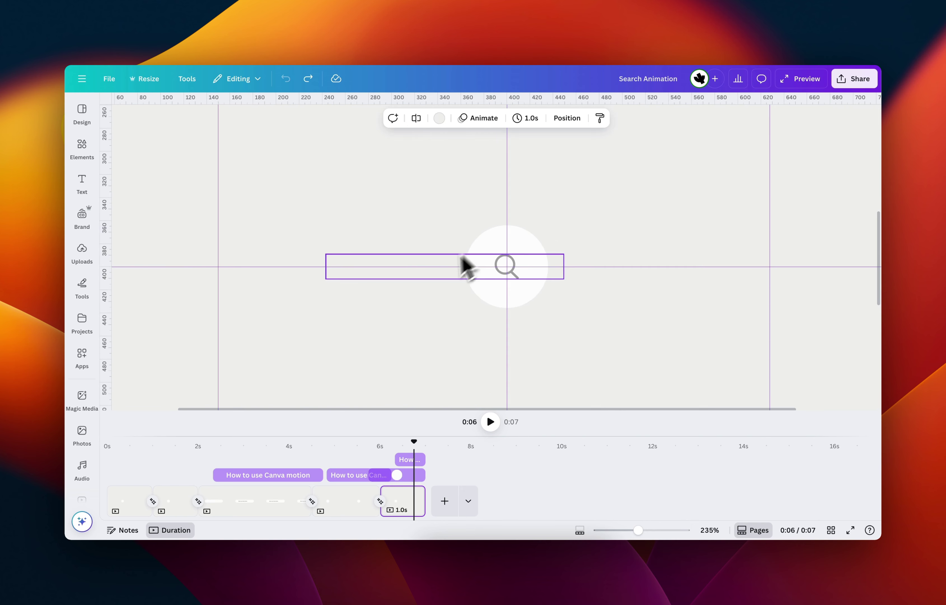
# - Examine the hidden text box at the search icon on the last page and return the playhead to 0.0s
pyautogui.click(425, 276)
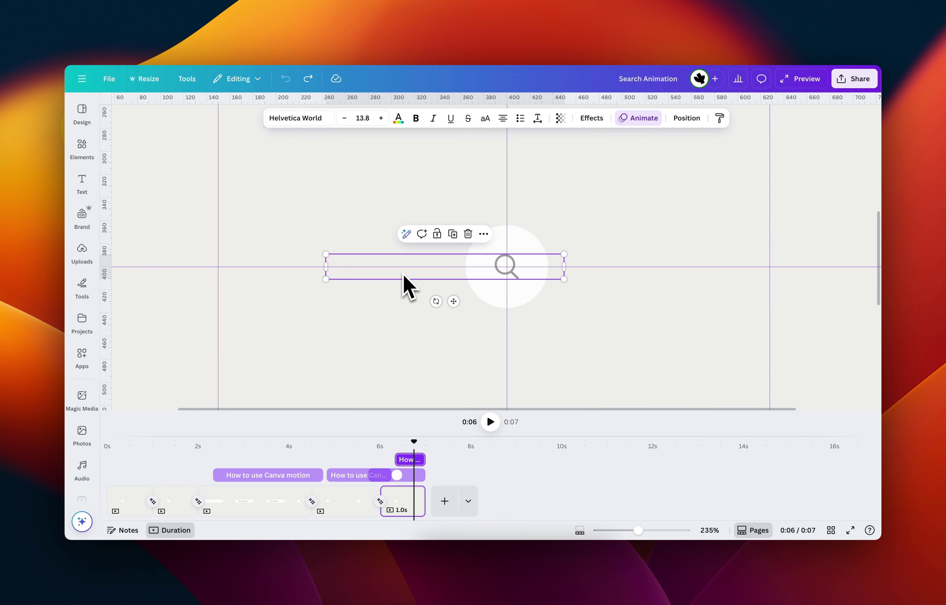
pyautogui.scroll(-2, 461, 308)
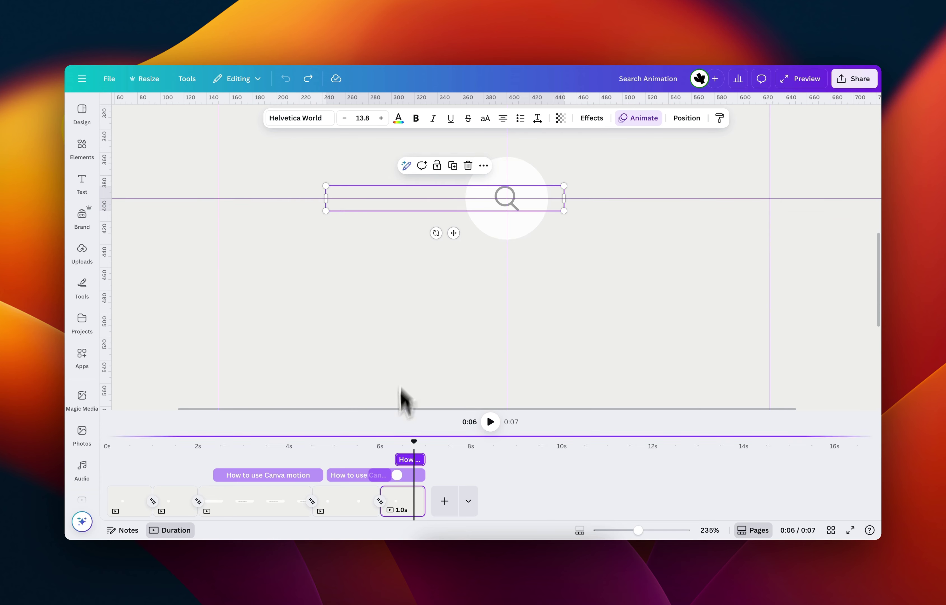
pyautogui.moveTo(416, 459); pyautogui.dragTo(104, 456)
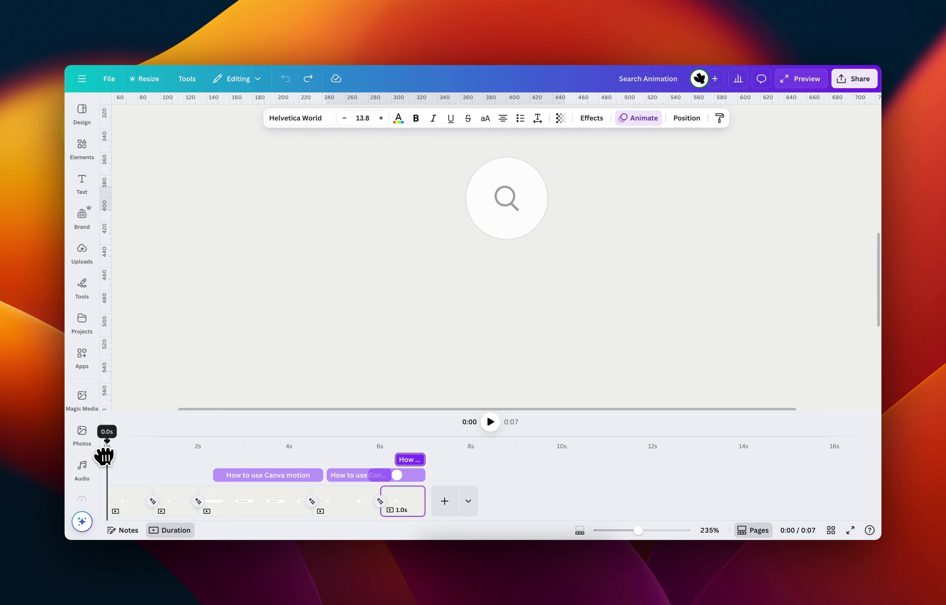
pyautogui.scroll(-4, 493, 330)
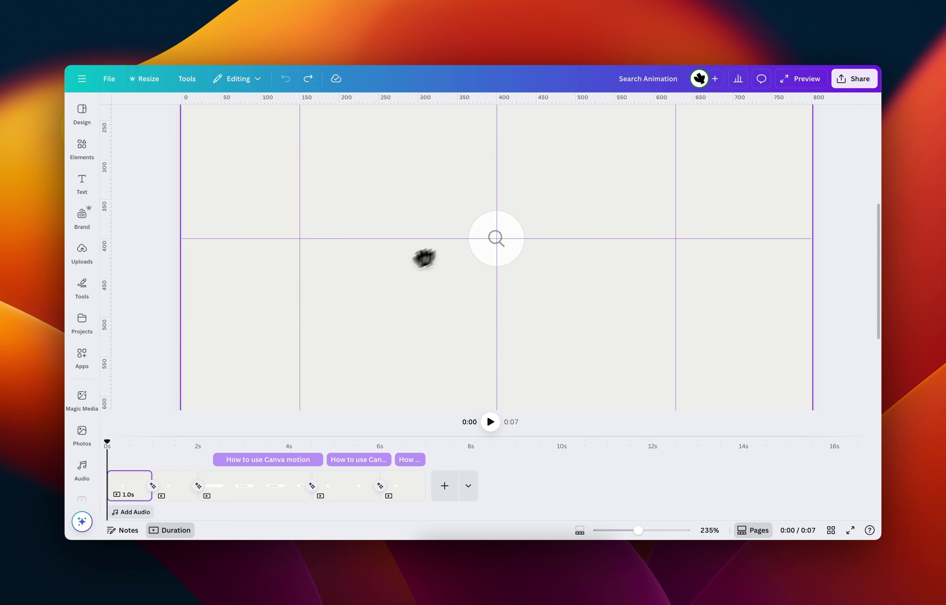
pyautogui.moveTo(121, 443)
pyautogui.mouseDown()
pyautogui.moveTo(251, 439)
pyautogui.moveTo(193, 432)
pyautogui.moveTo(103, 440)
pyautogui.mouseUp()
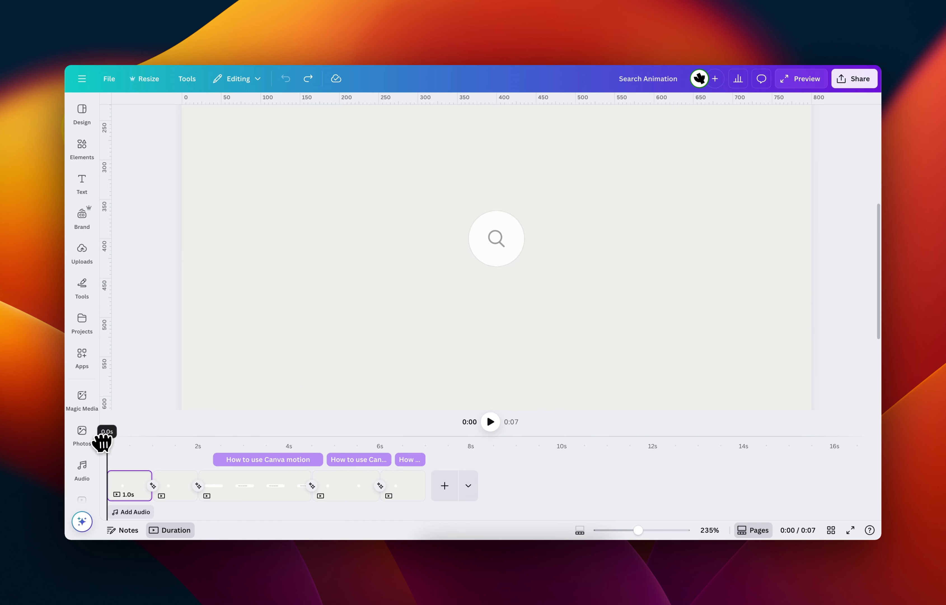
# - Examine the stacked elements on the first page, including the search icon and the invisible text box beside the circle
pyautogui.click(492, 242)
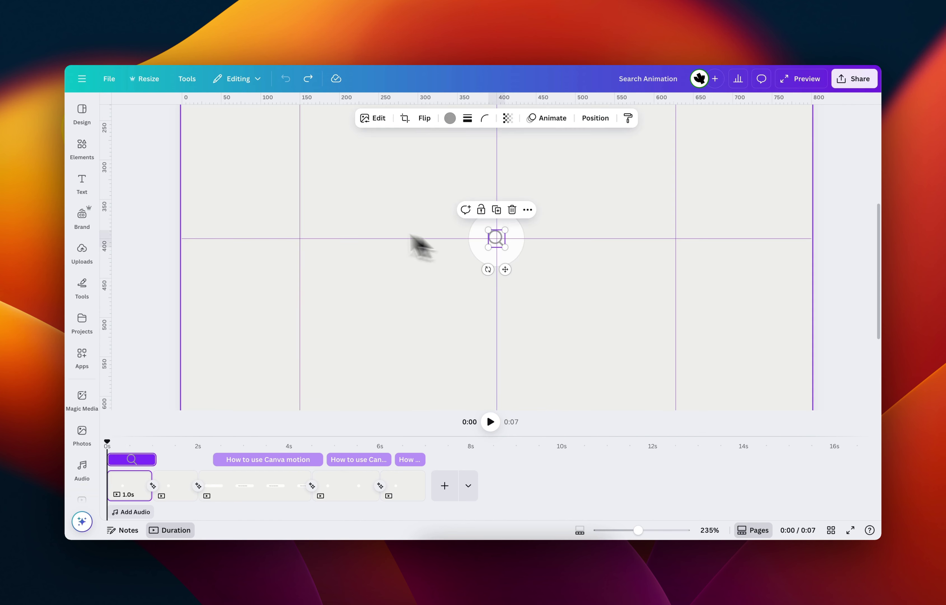
pyautogui.moveTo(275, 187); pyautogui.dragTo(690, 325)
pyautogui.click(700, 277)
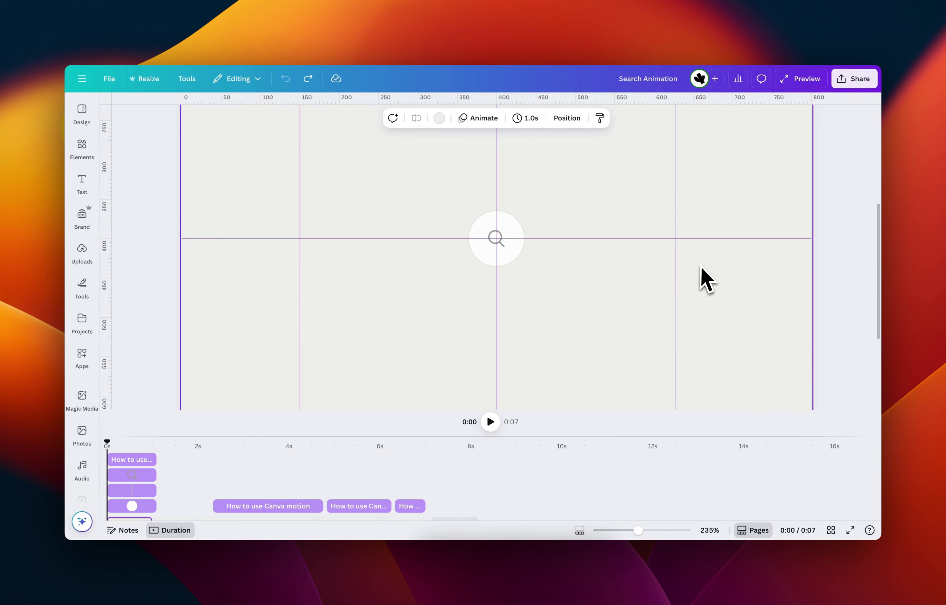
pyautogui.click(658, 244)
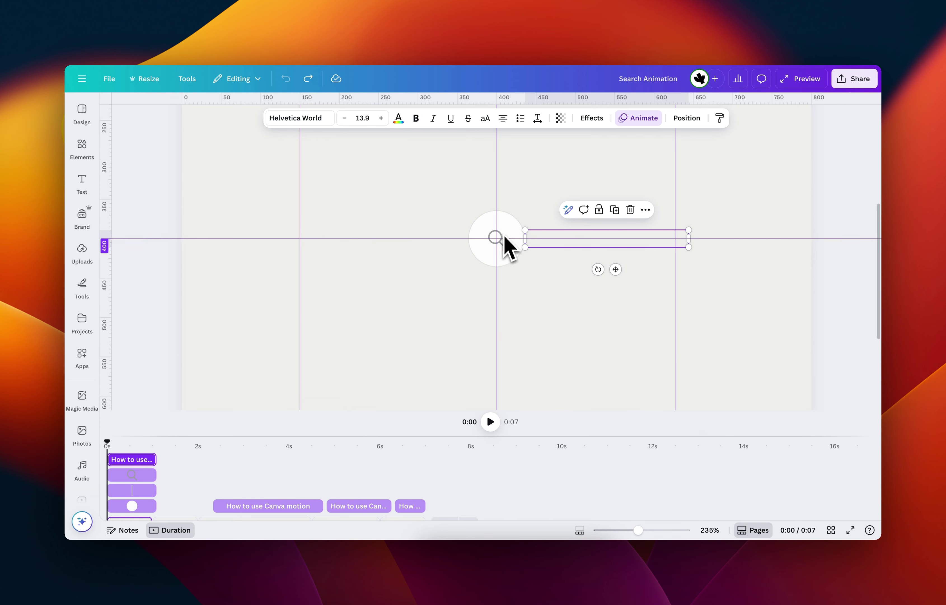
pyautogui.scroll(-3, 495, 248)
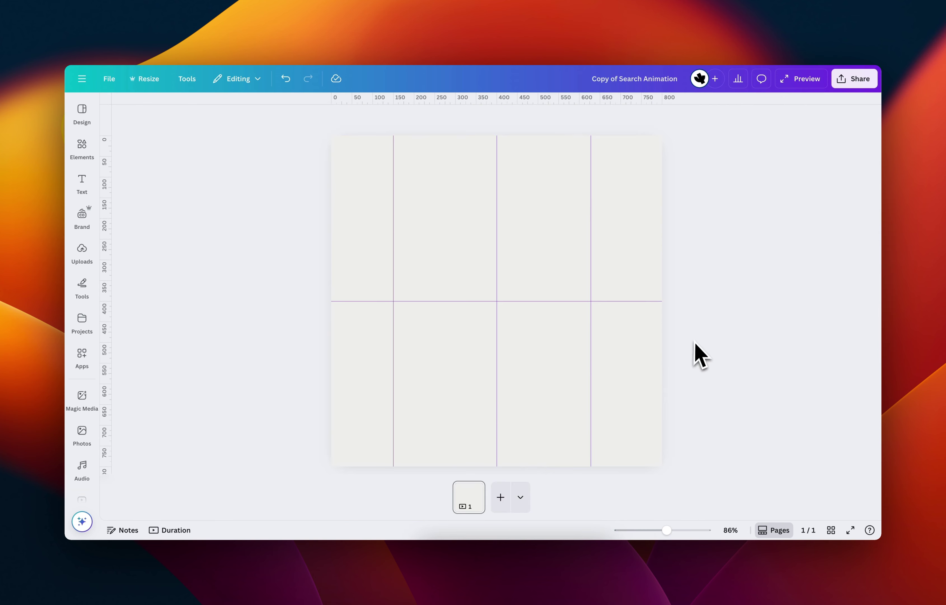
# - Search the elements library for "shapes" and add the pill shape to the page
pyautogui.click(81, 150)
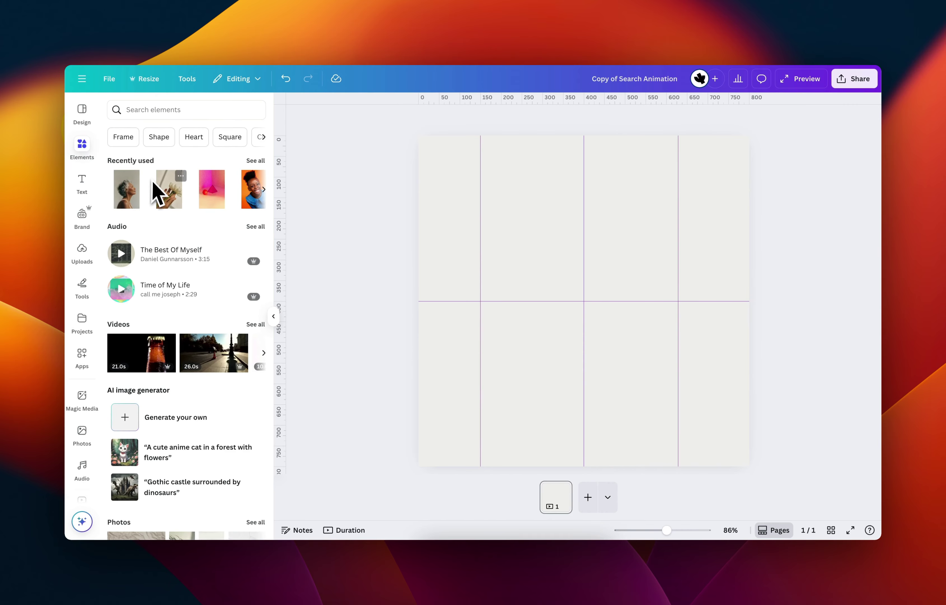
pyautogui.click(147, 110)
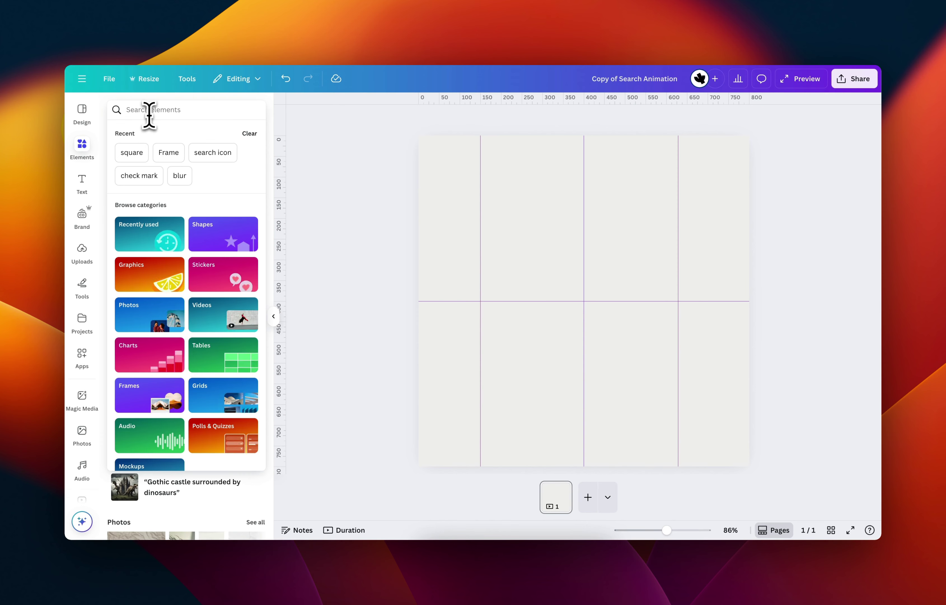
pyautogui.write('shapes')
pyautogui.press('Return')
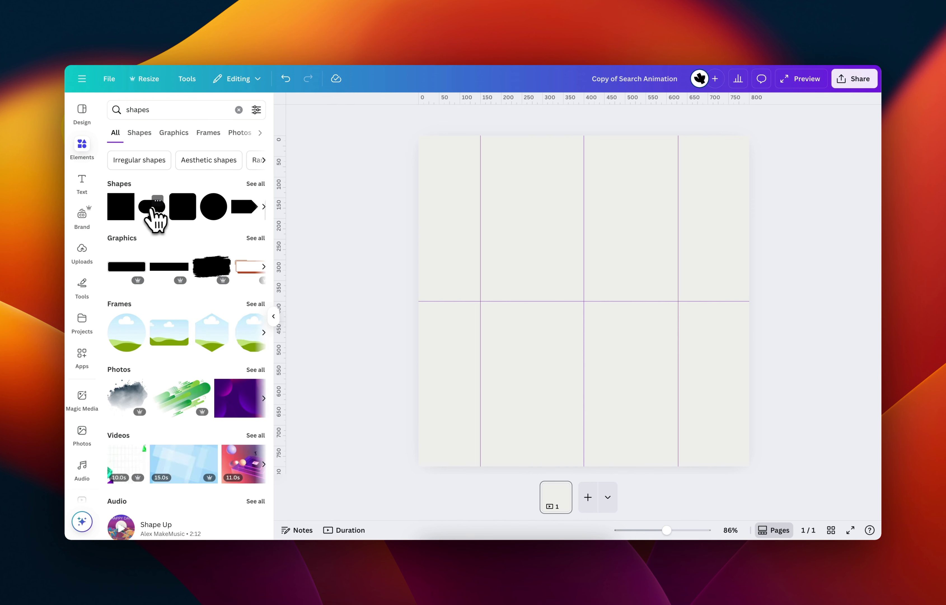
pyautogui.click(149, 212)
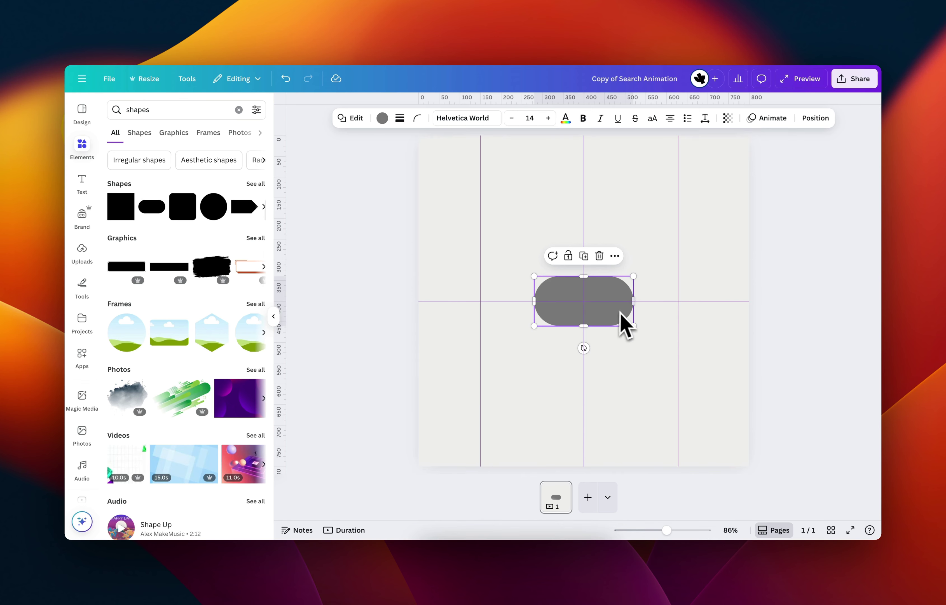
# - Try stretching the pill shape horizontally past the outer guide, and undo the resize
pyautogui.moveTo(635, 302); pyautogui.dragTo(725, 304)
pyautogui.press('super+z')
pyautogui.press('super+z')
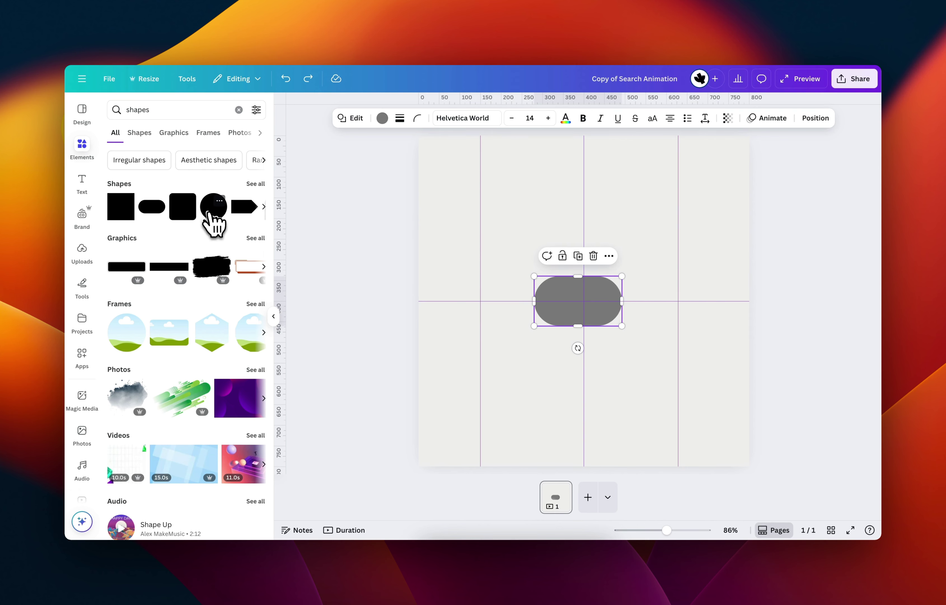
# - Add a circle shape, place it centred above the pill, and stretch it horizontally from its centre into an ellipse
pyautogui.click(212, 208)
pyautogui.moveTo(622, 334); pyautogui.dragTo(603, 242)
pyautogui.click(718, 254)
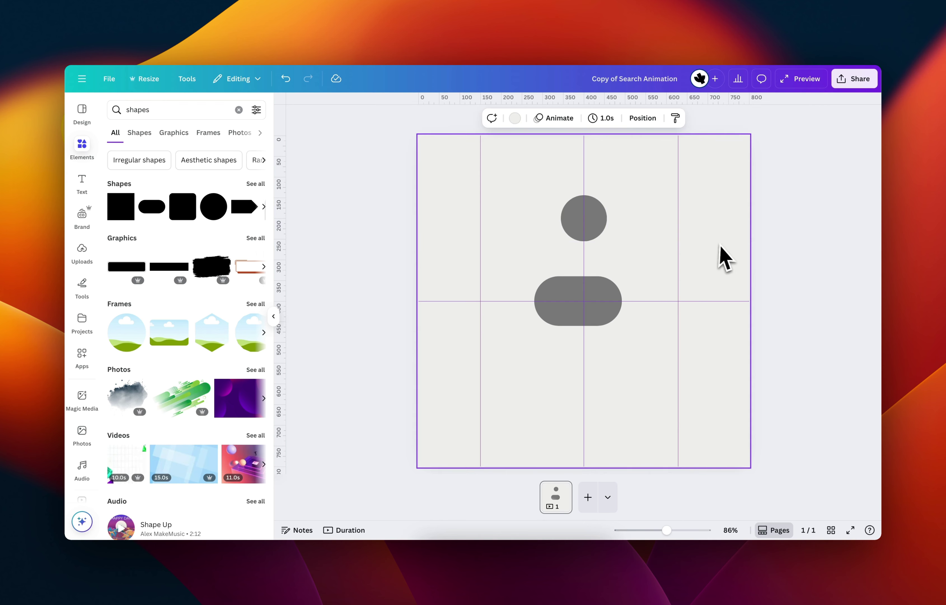
pyautogui.click(572, 214)
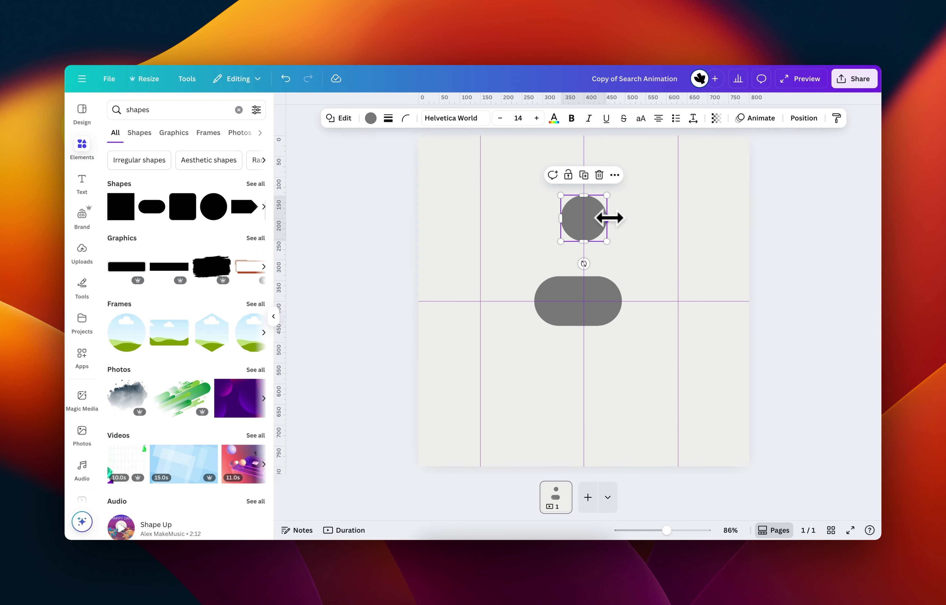
pyautogui.moveTo(607, 218); pyautogui.dragTo(636, 216)
# - Stretch the pill horizontally from its centre into a long bar for comparison, and delete the ellipse above it
pyautogui.click(610, 287)
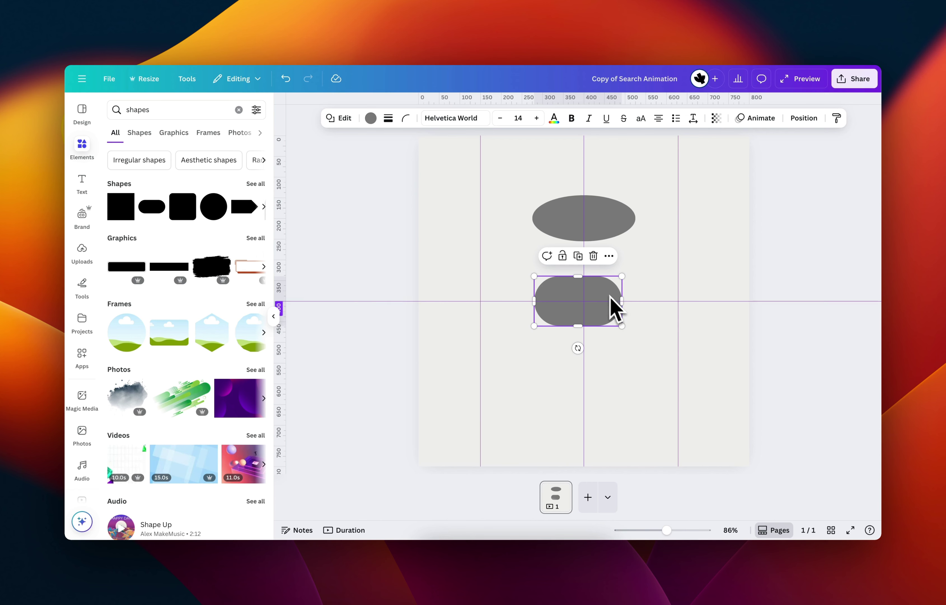
pyautogui.moveTo(734, 315); pyautogui.dragTo(669, 299)
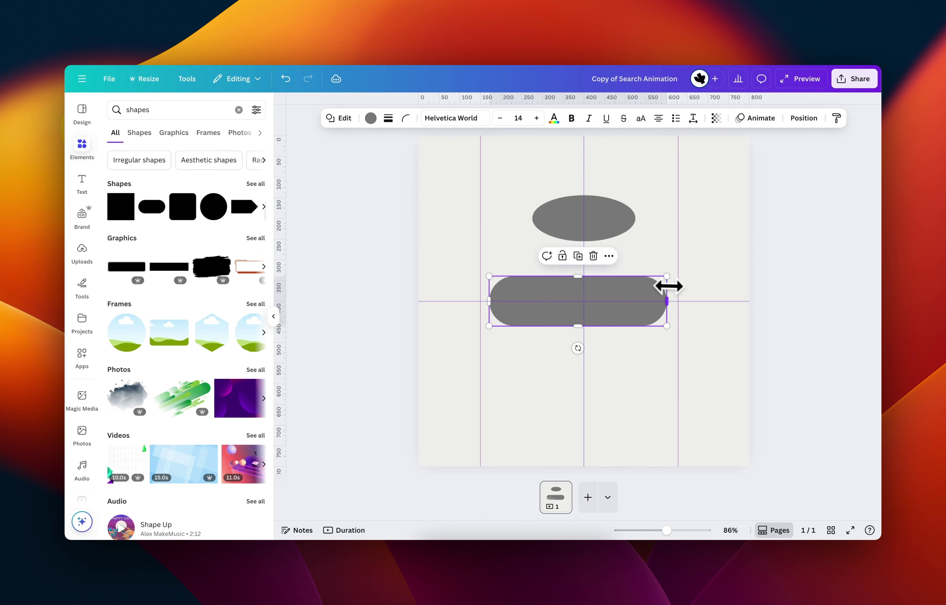
pyautogui.click(616, 226)
pyautogui.press('Delete')
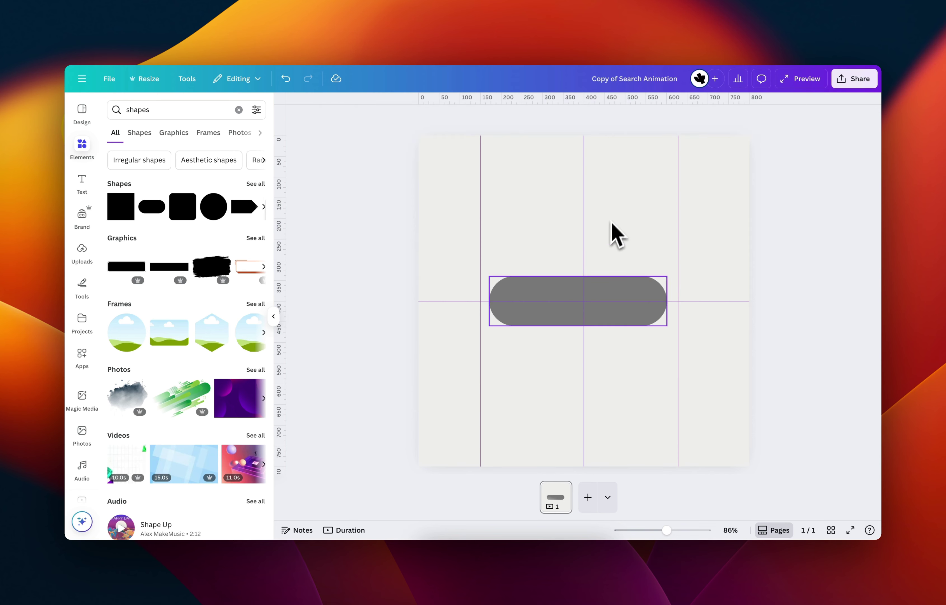
# - Shrink the pill shape into a small circle centred where the middle guides cross
pyautogui.click(608, 319)
pyautogui.moveTo(669, 307); pyautogui.dragTo(601, 317)
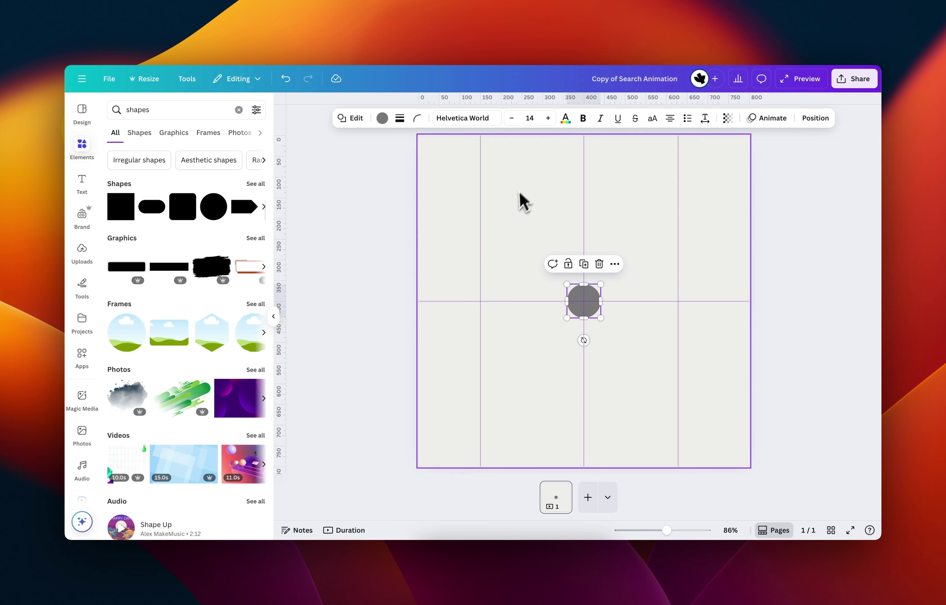
# - Set the page background to the black document colour
pyautogui.click(519, 206)
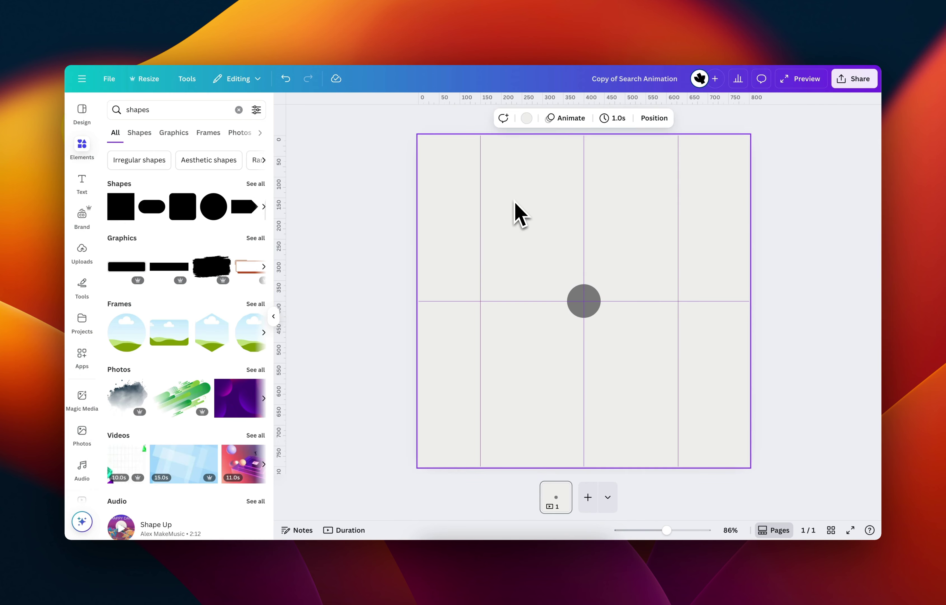
pyautogui.click(526, 117)
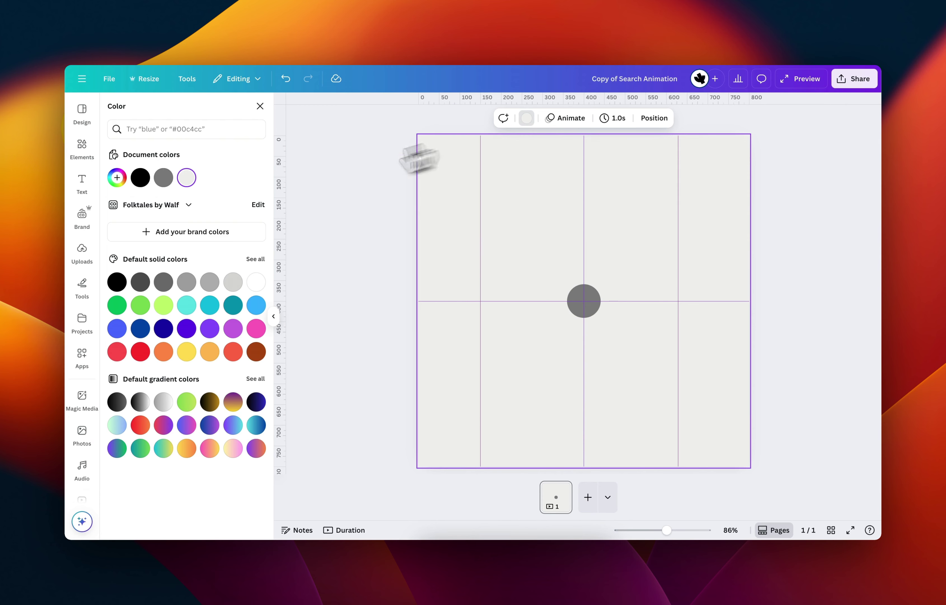
pyautogui.click(140, 178)
# - Fill the small centre circle with the light off-white document colour
pyautogui.click(592, 311)
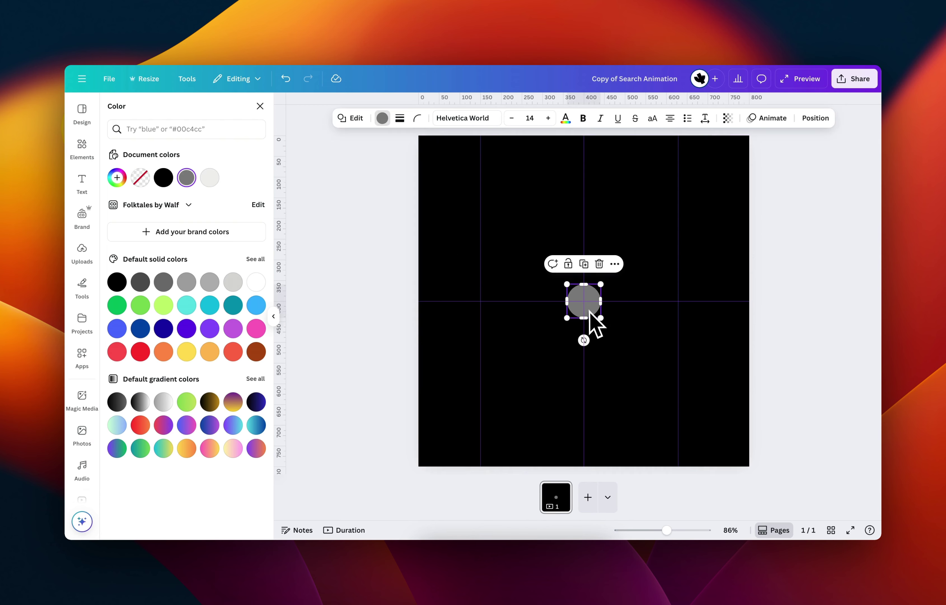
pyautogui.click(210, 177)
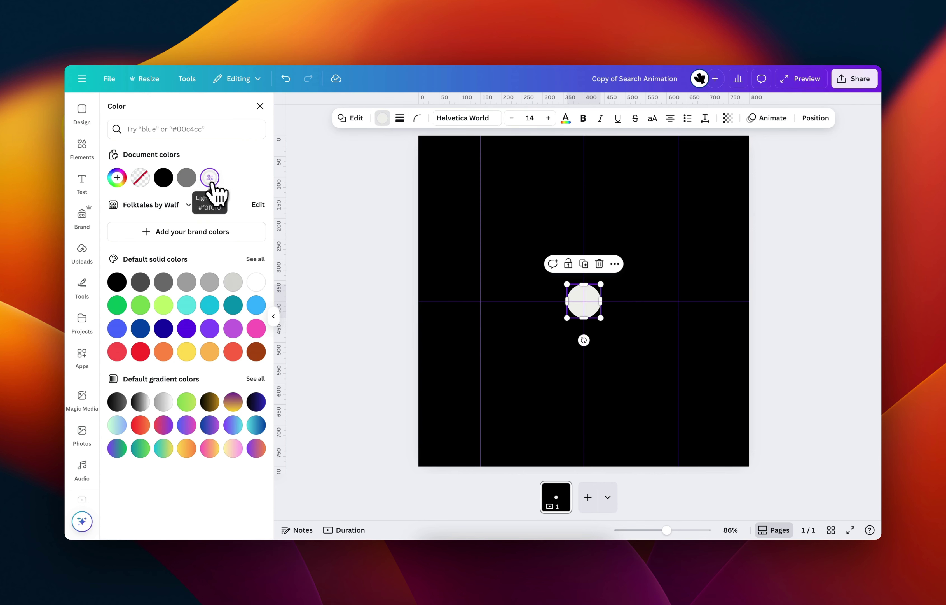
pyautogui.click(777, 296)
pyautogui.click(777, 296)
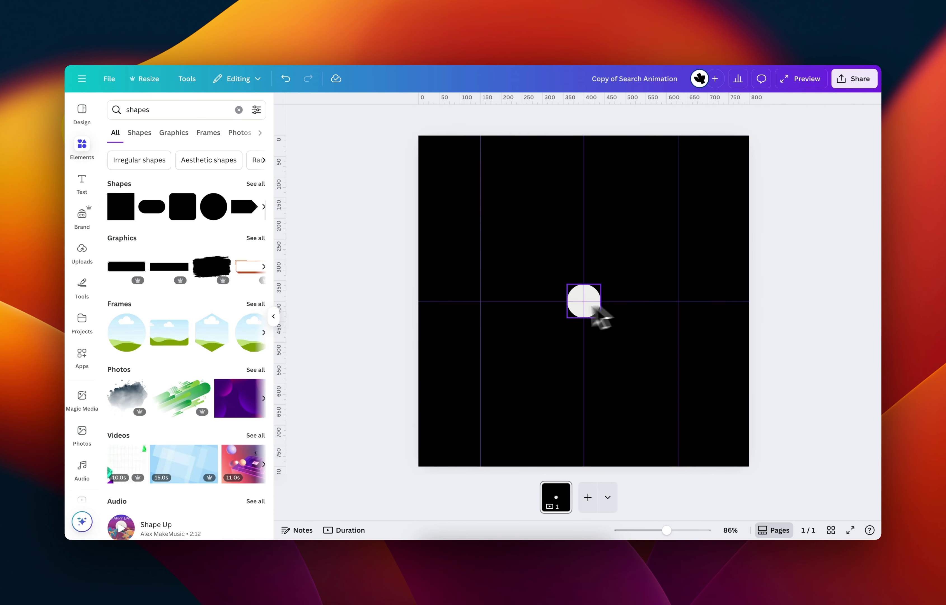
# - Change the page background to a custom solid dark grey
pyautogui.click(513, 170)
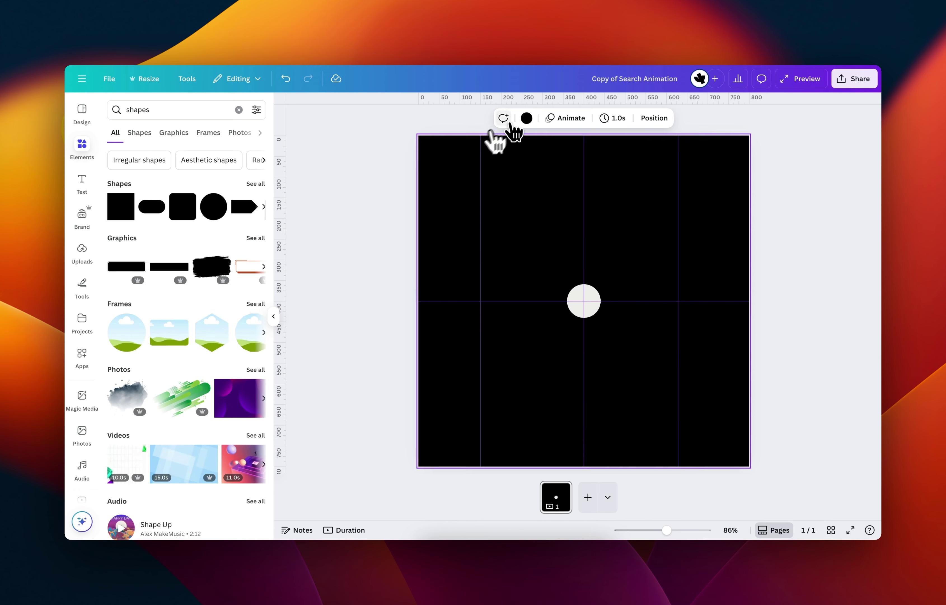
pyautogui.click(526, 118)
pyautogui.click(117, 177)
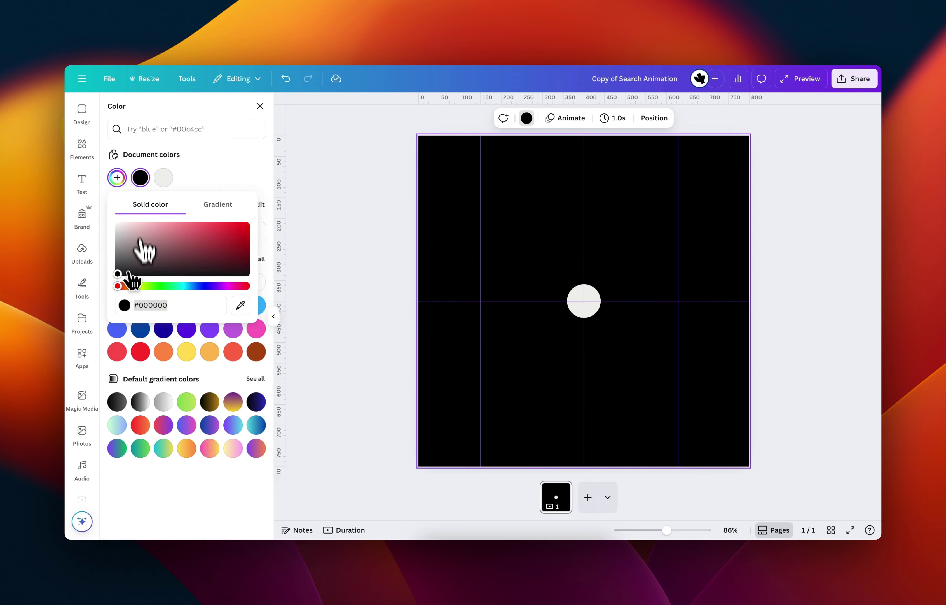
pyautogui.moveTo(119, 275); pyautogui.dragTo(91, 260)
# - Add a solid stroke with a weight of 1 to the centre circle
pyautogui.click(594, 315)
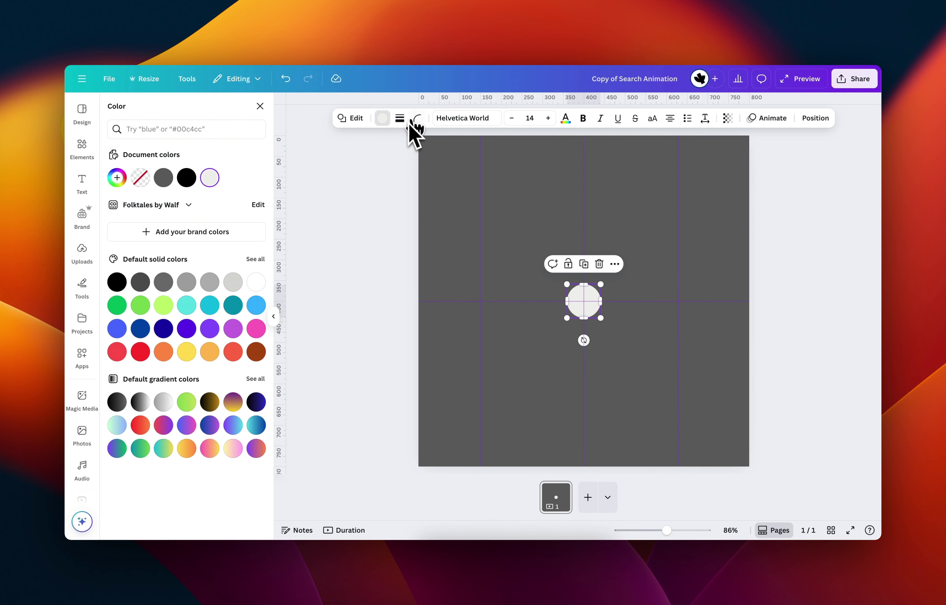
pyautogui.click(400, 119)
pyautogui.click(373, 148)
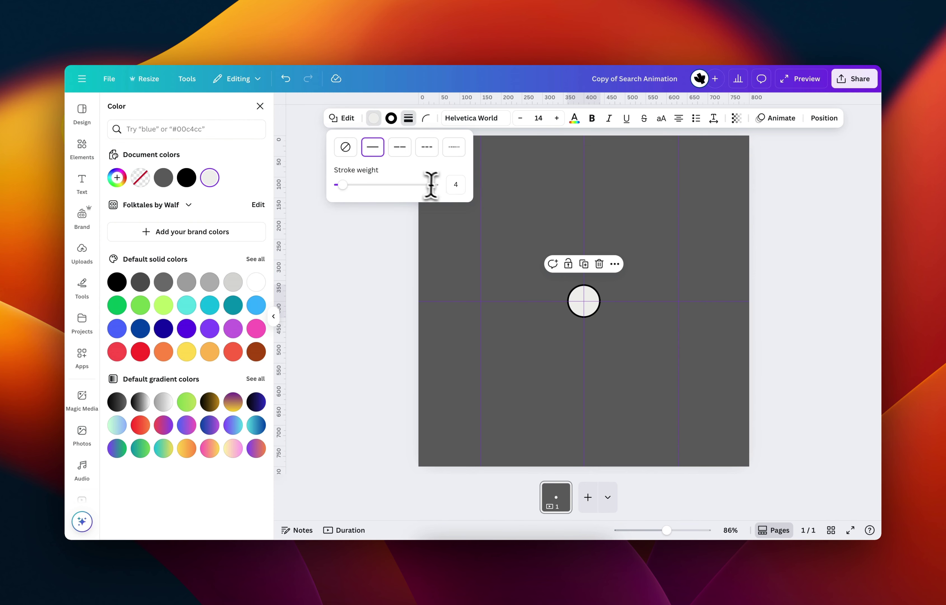
pyautogui.click(456, 184)
pyautogui.press('Return')
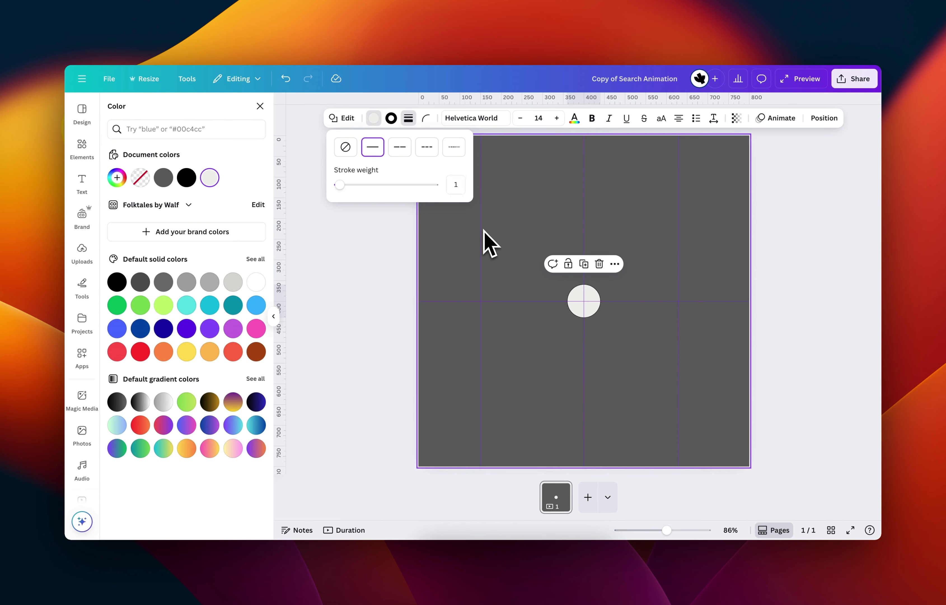
# - Set the circle's stroke colour to white, #FFFFFF
pyautogui.click(390, 122)
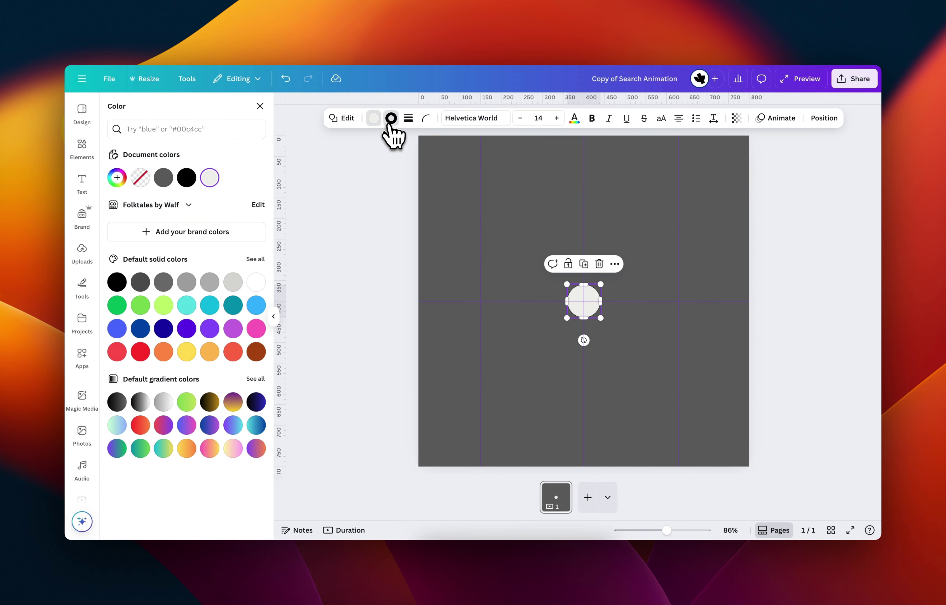
pyautogui.click(120, 178)
pyautogui.moveTo(131, 228); pyautogui.dragTo(74, 206)
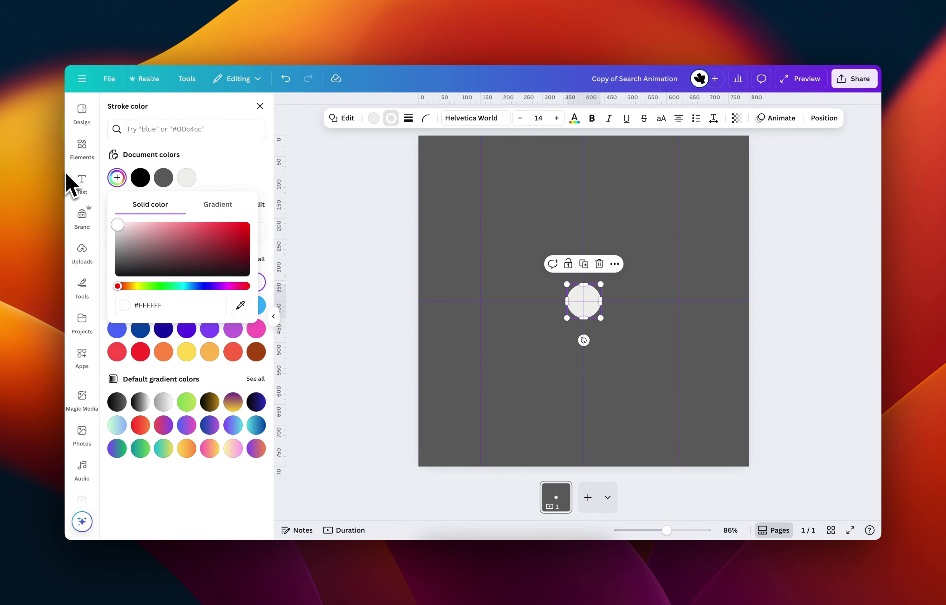
pyautogui.click(365, 258)
pyautogui.click(366, 259)
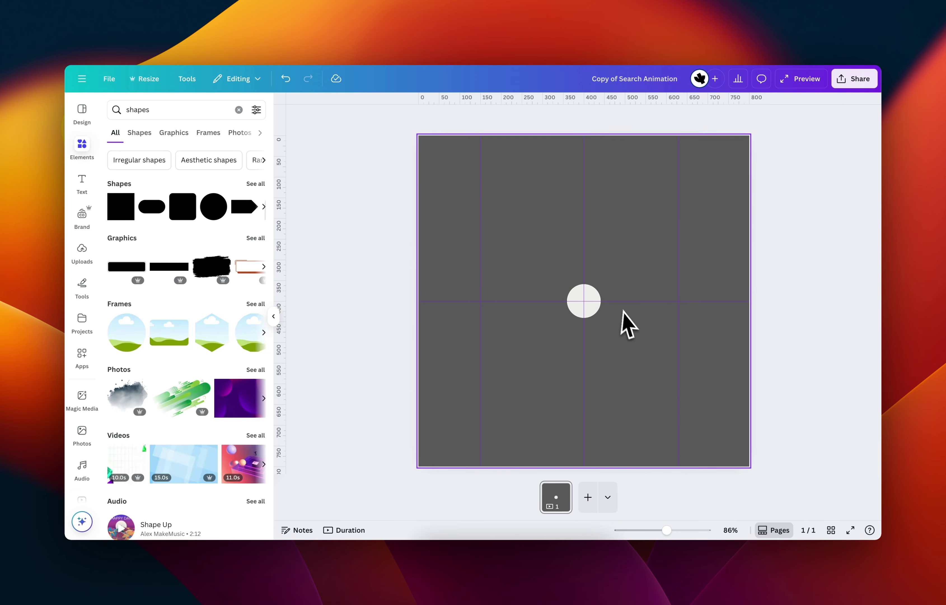
# - Search the elements library for "search icon" and add the first thin magnifying glass graphic to the page
pyautogui.scroll(5, 622, 311)
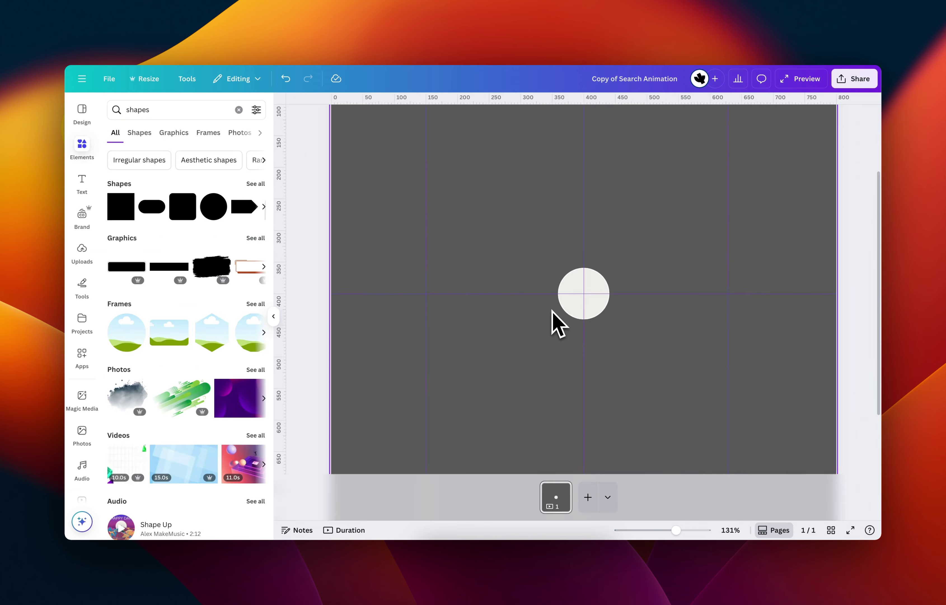
pyautogui.scroll(-6, 557, 323)
pyautogui.click(589, 310)
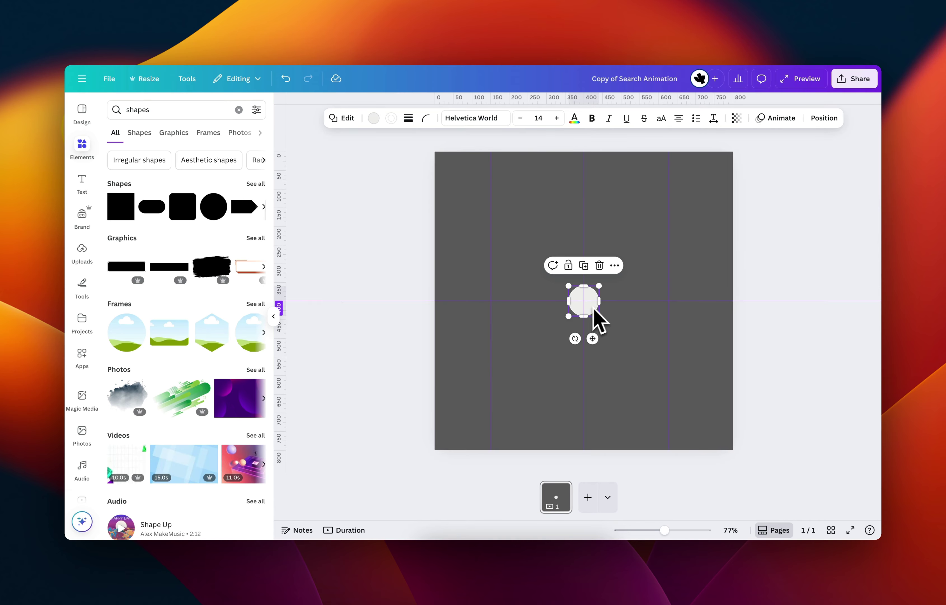
pyautogui.click(181, 104)
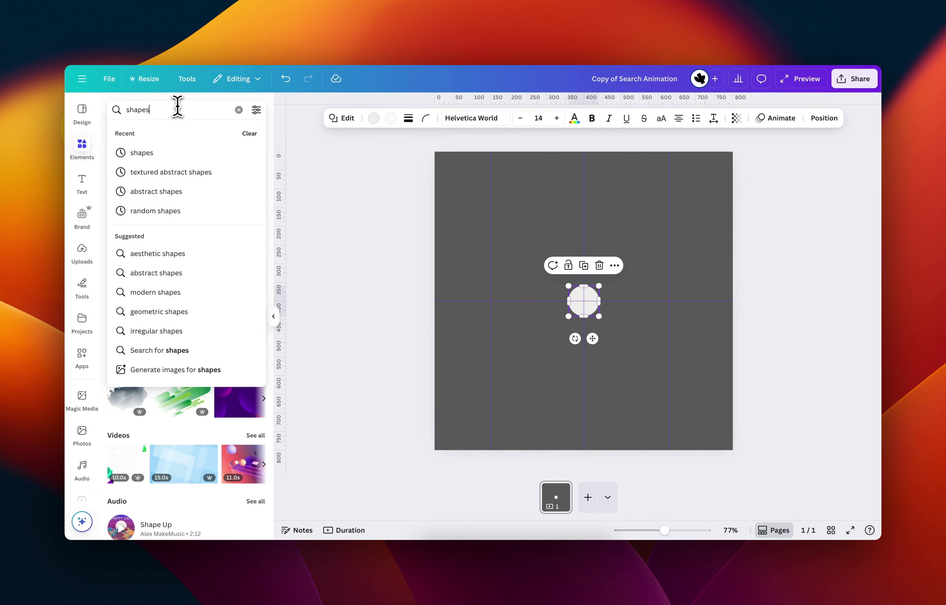
pyautogui.press('Escape')
pyautogui.write('sear')
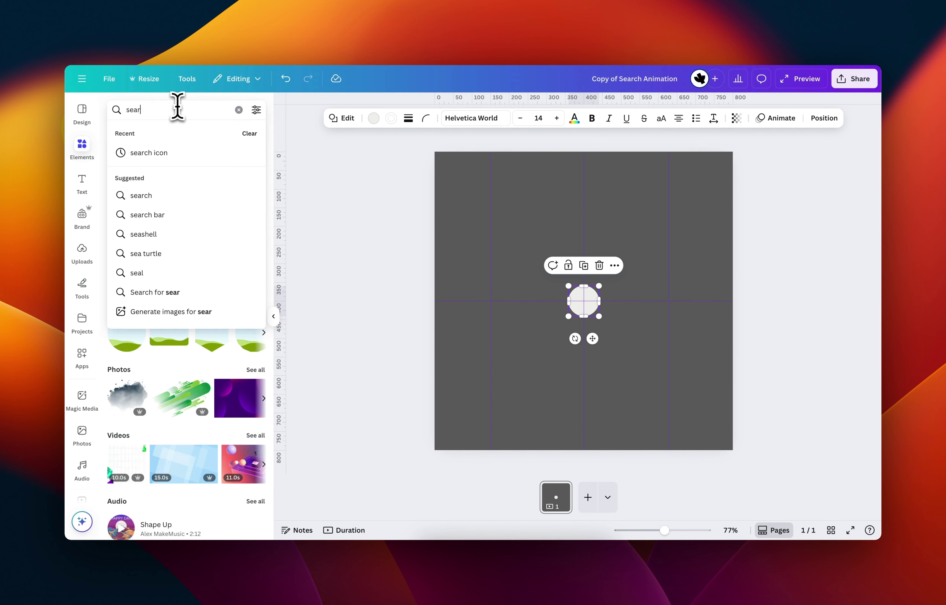
pyautogui.write('ch icon')
pyautogui.press('Return')
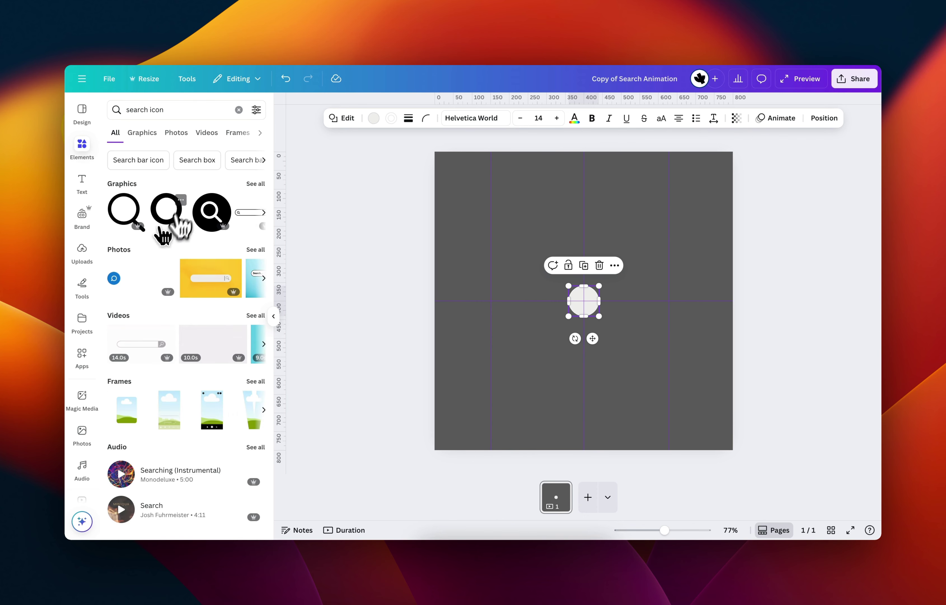
pyautogui.click(124, 217)
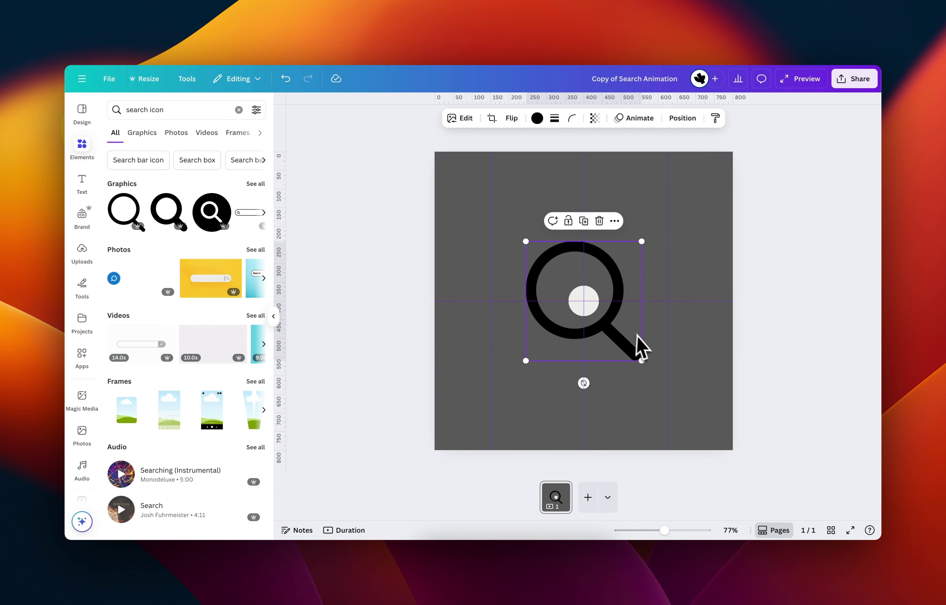
# - Shrink the magnifying glass from its centre to about 28 by 29 so it sits inside the white circle
pyautogui.moveTo(638, 345); pyautogui.dragTo(738, 292)
pyautogui.press('super+z')
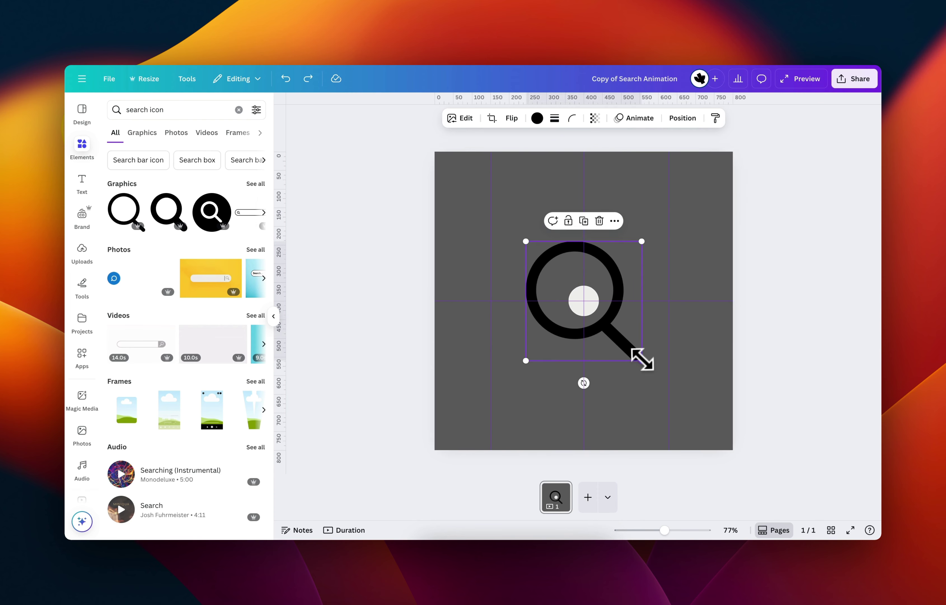
pyautogui.moveTo(642, 359); pyautogui.dragTo(591, 308)
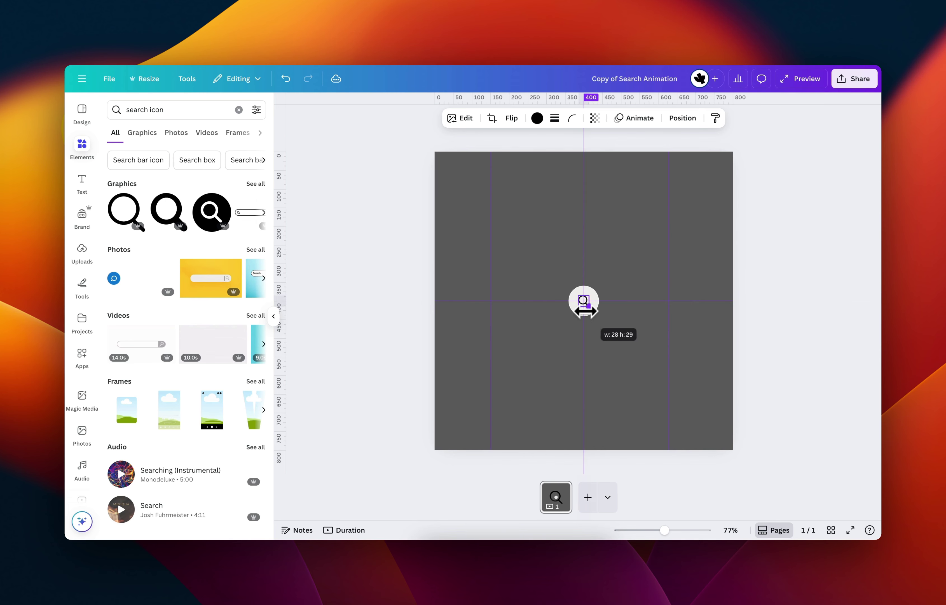
# - Shrink the magnifying glass to about 23.8 by 24.5 px, keeping it centred in the circle
pyautogui.keyDown('ctrl'); pyautogui.scroll(5, 592, 314); pyautogui.keyUp('ctrl')
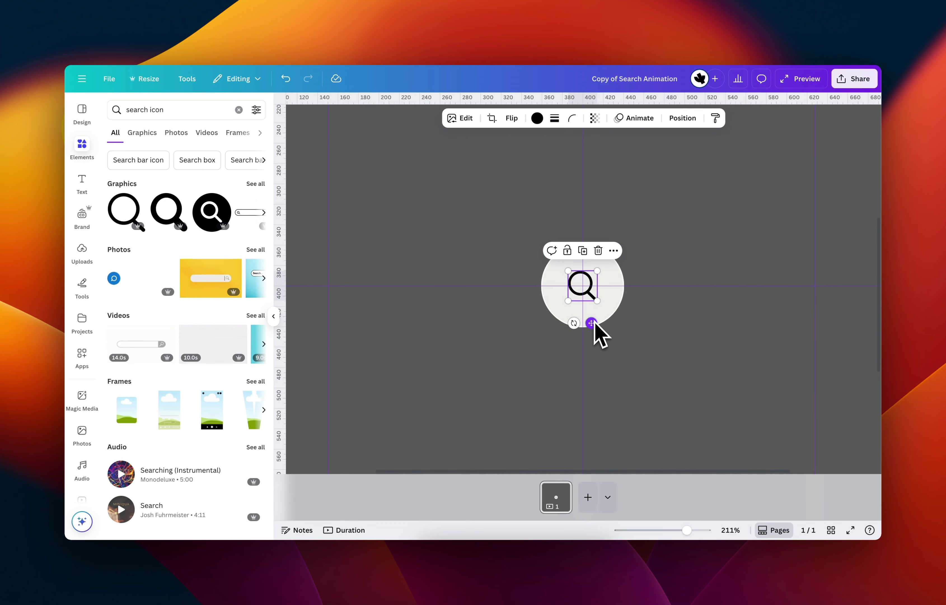
pyautogui.click(618, 311)
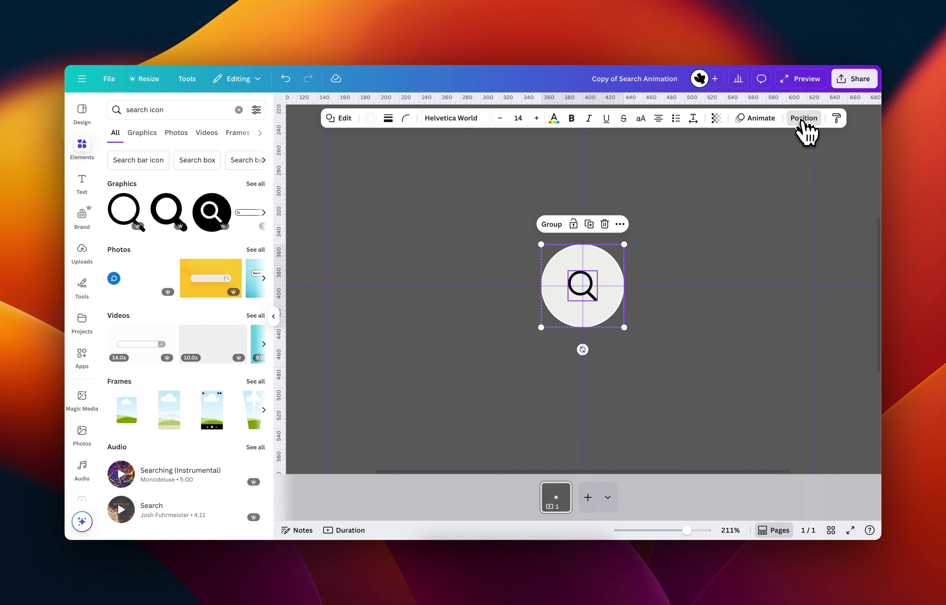
pyautogui.click(804, 119)
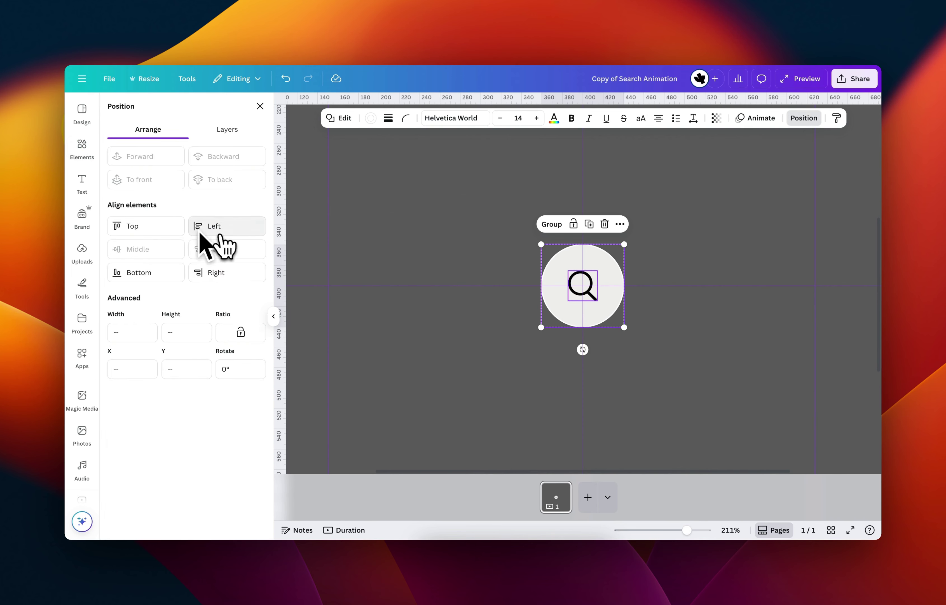
pyautogui.click(585, 350)
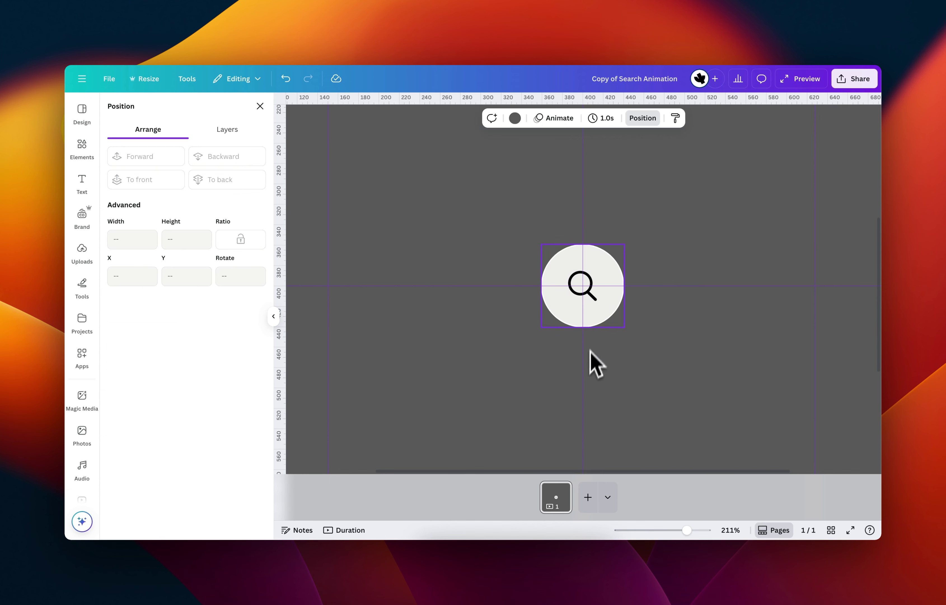
pyautogui.click(596, 299)
pyautogui.moveTo(598, 301); pyautogui.dragTo(592, 298)
pyautogui.click(646, 324)
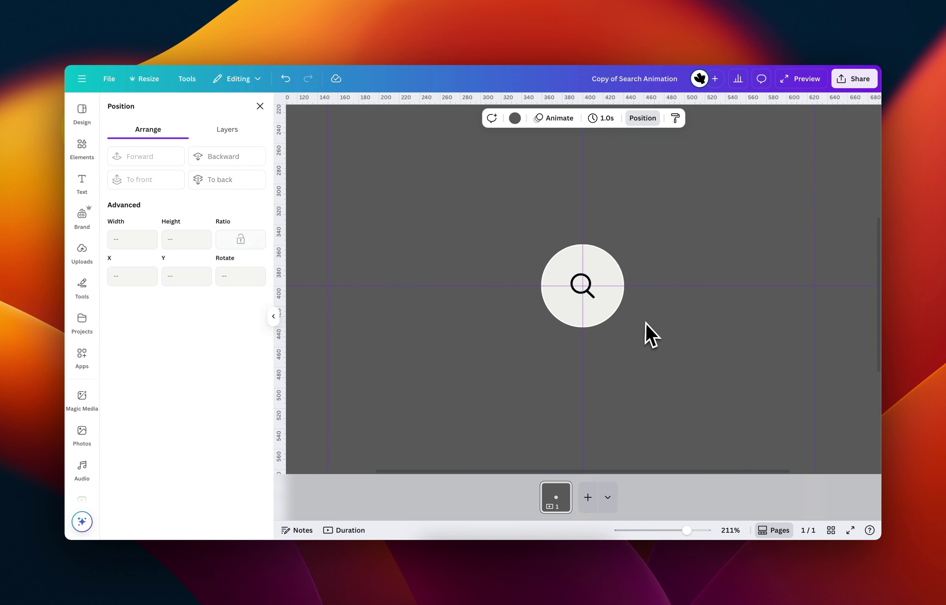
# - Recolour the magnifying glass with the document's grey, #636363
pyautogui.press('super+alt+0')
pyautogui.scroll(5, 635, 326)
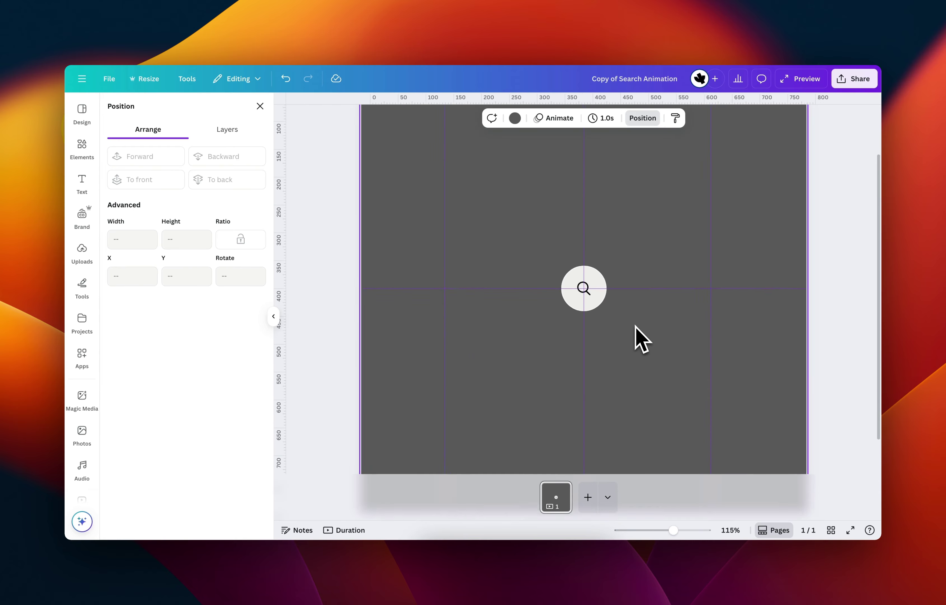
pyautogui.click(593, 293)
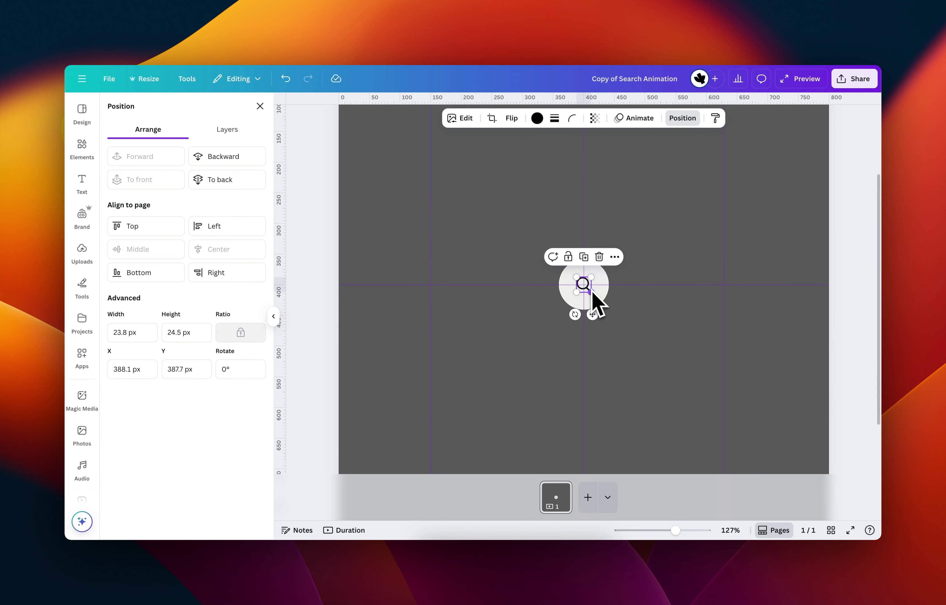
pyautogui.click(537, 118)
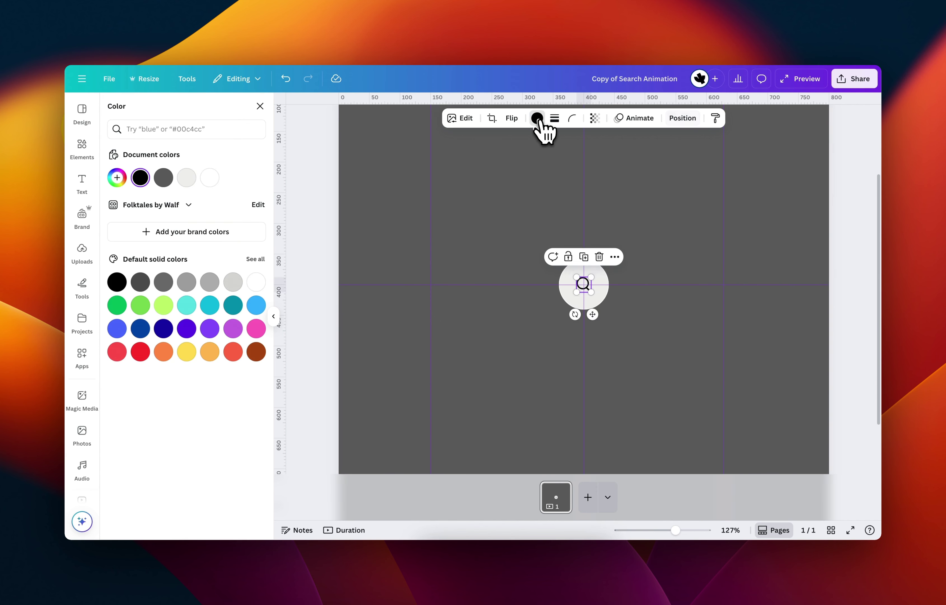
pyautogui.click(164, 178)
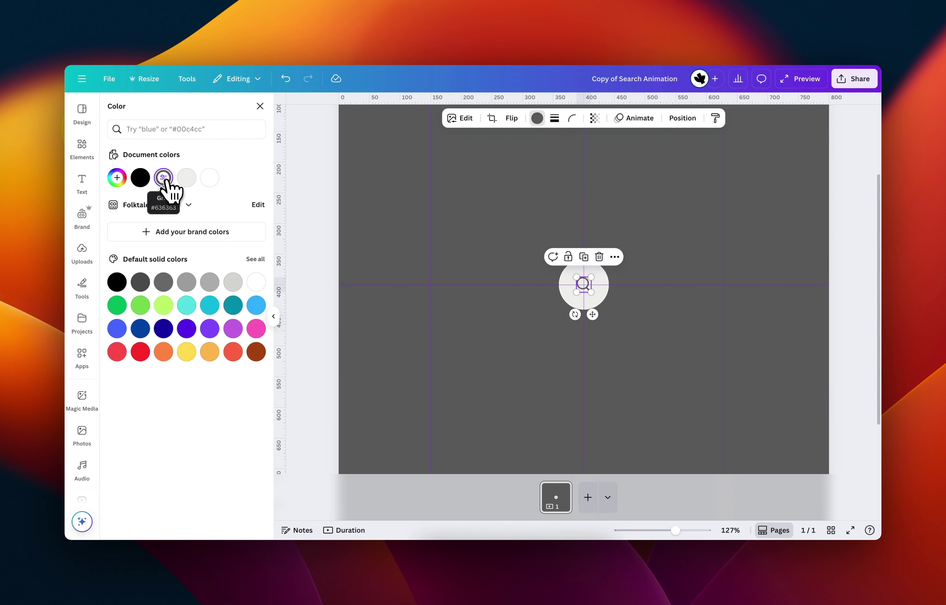
pyautogui.click(394, 253)
pyautogui.press('super+minus')
pyautogui.press('super+minus')
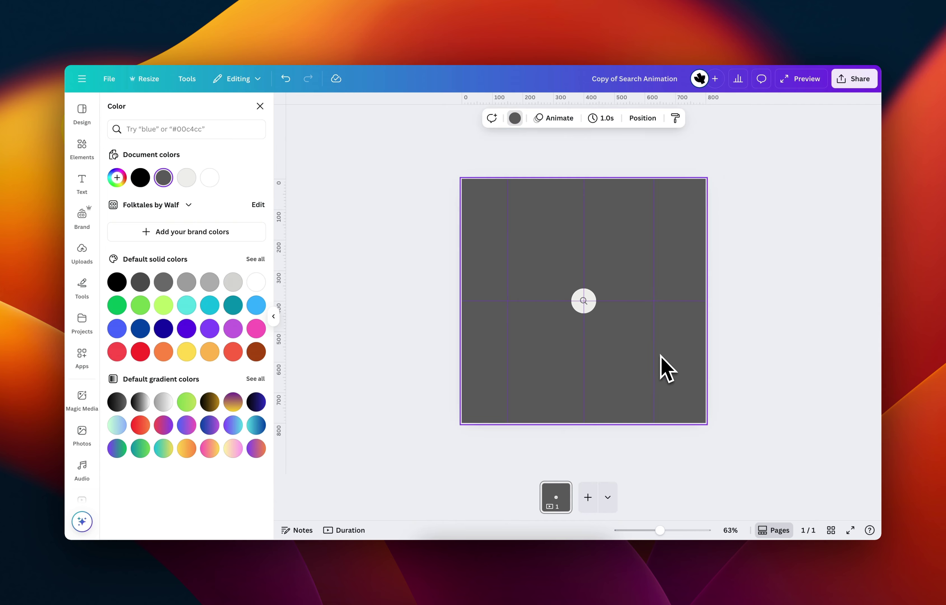
pyautogui.click(740, 325)
pyautogui.click(760, 273)
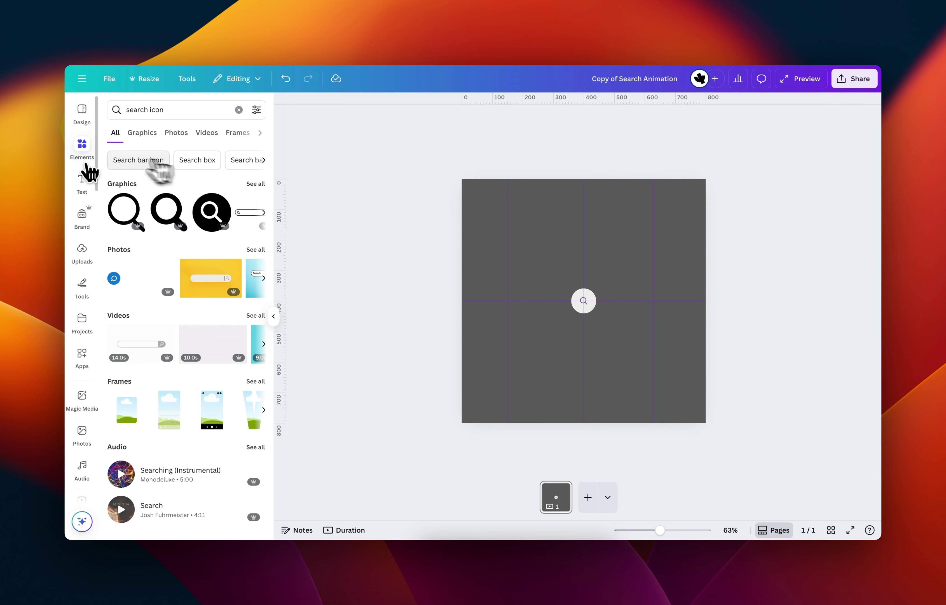
# - Add a text box reading "Search animation in Canva"
pyautogui.click(83, 184)
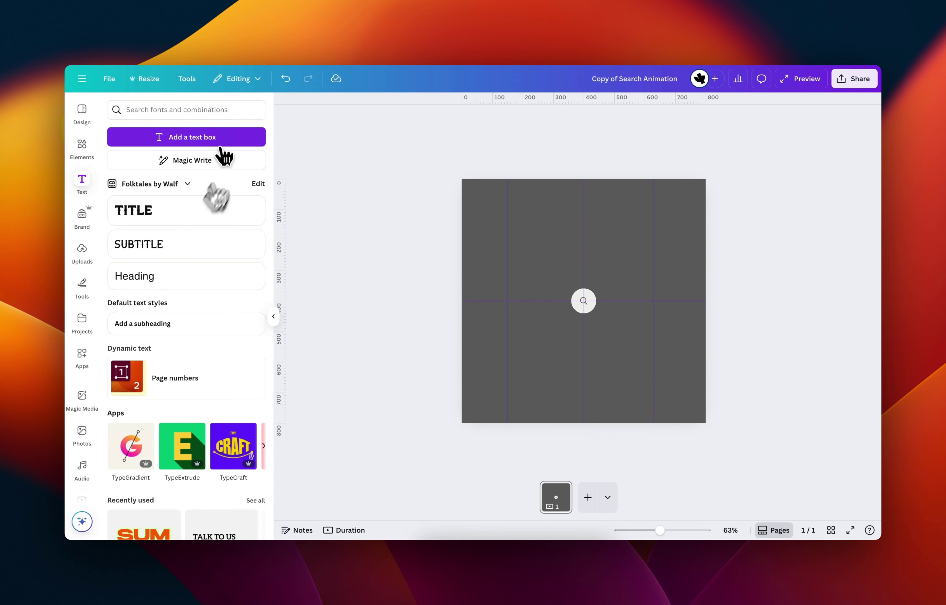
pyautogui.click(195, 138)
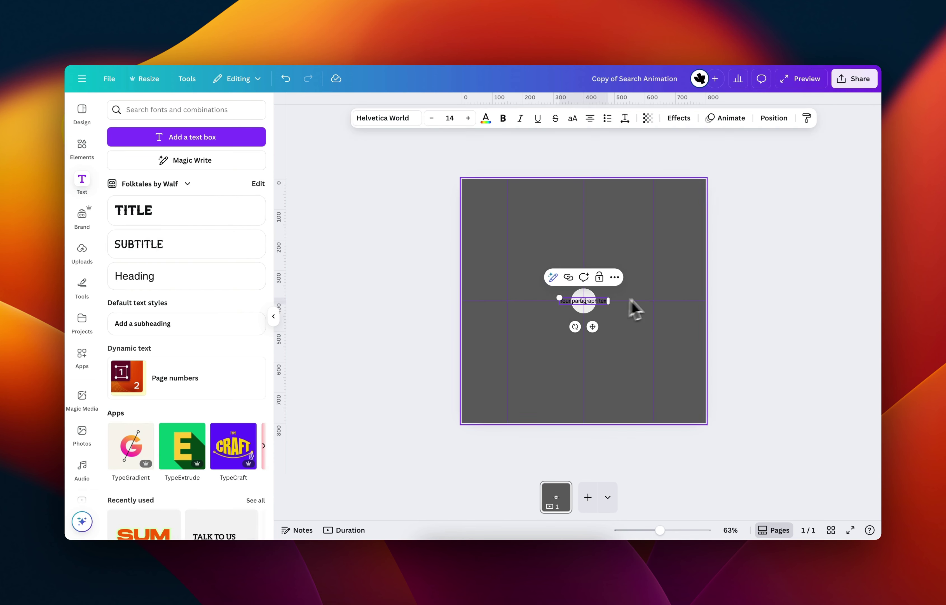
pyautogui.click(807, 209)
pyautogui.scroll(10, 589, 322)
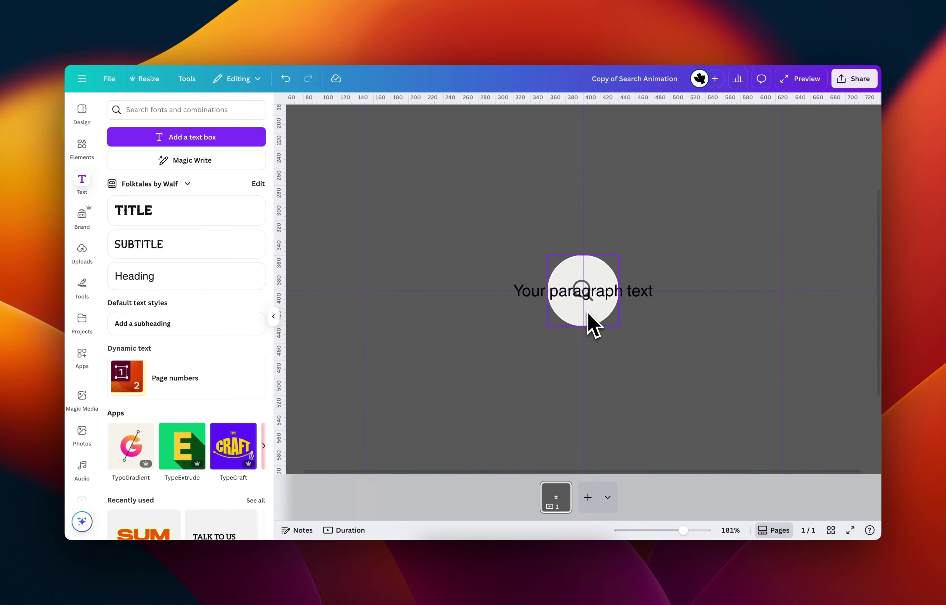
pyautogui.click(650, 298)
pyautogui.write('Sea')
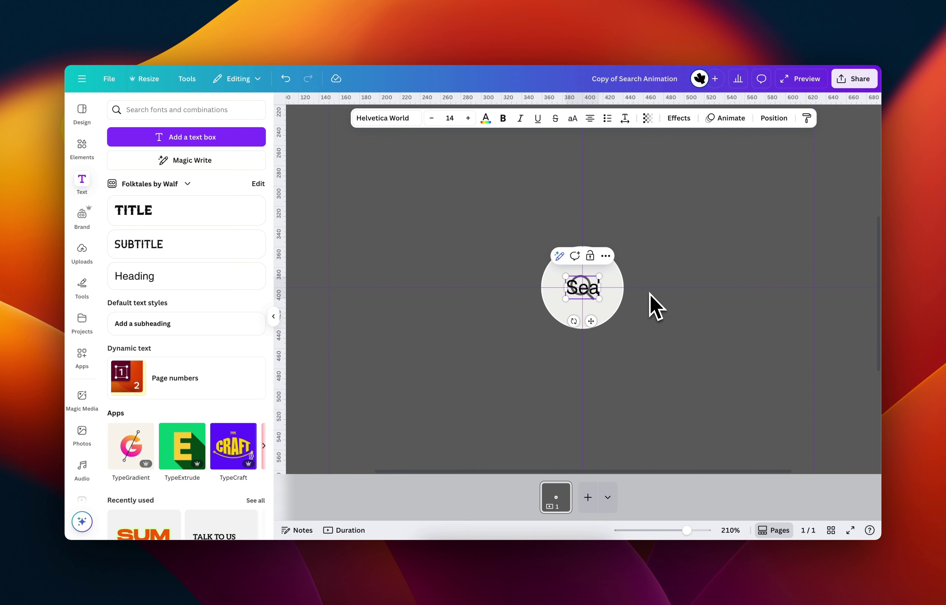
pyautogui.write('rch animation i')
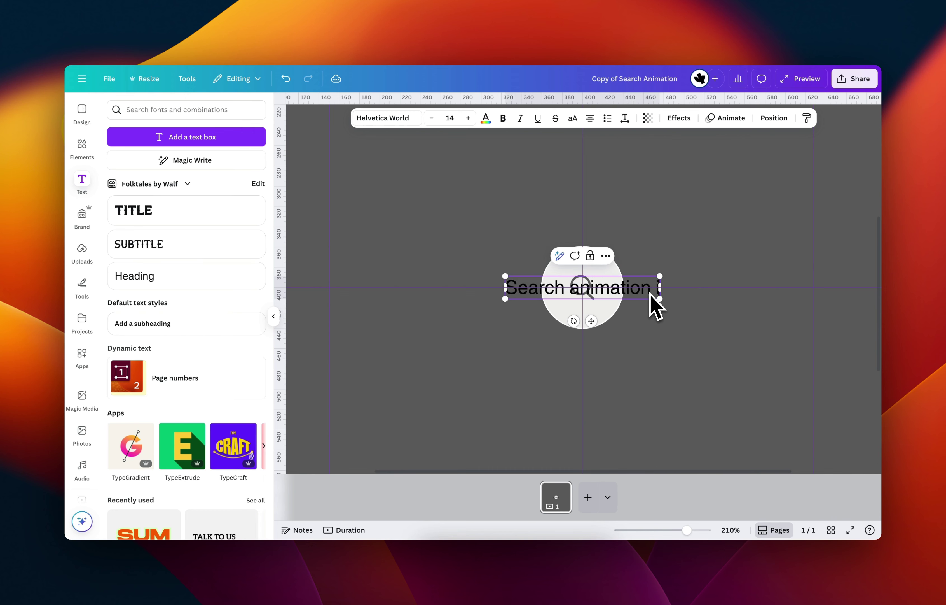
pyautogui.write('n Canav')
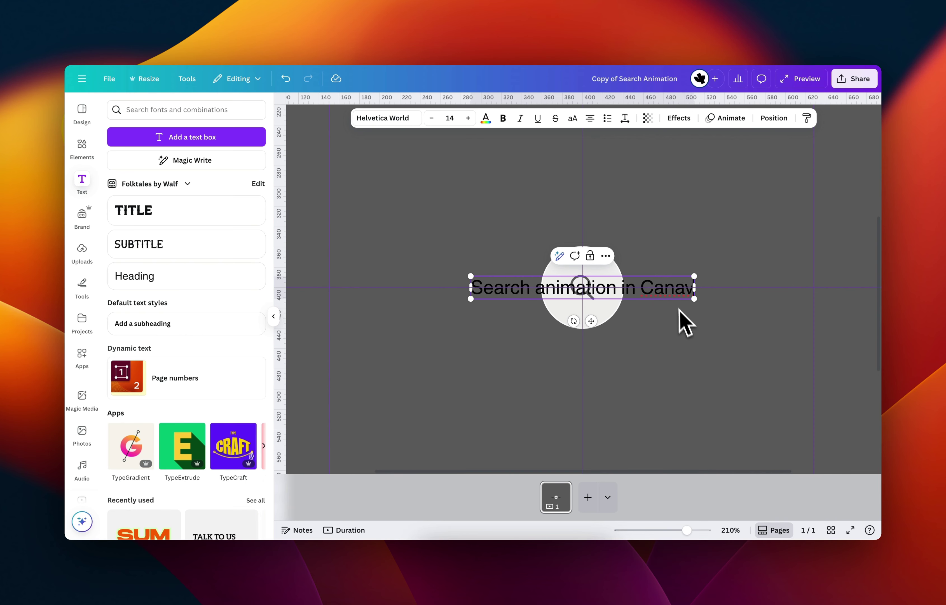
pyautogui.doubleClick(661, 295)
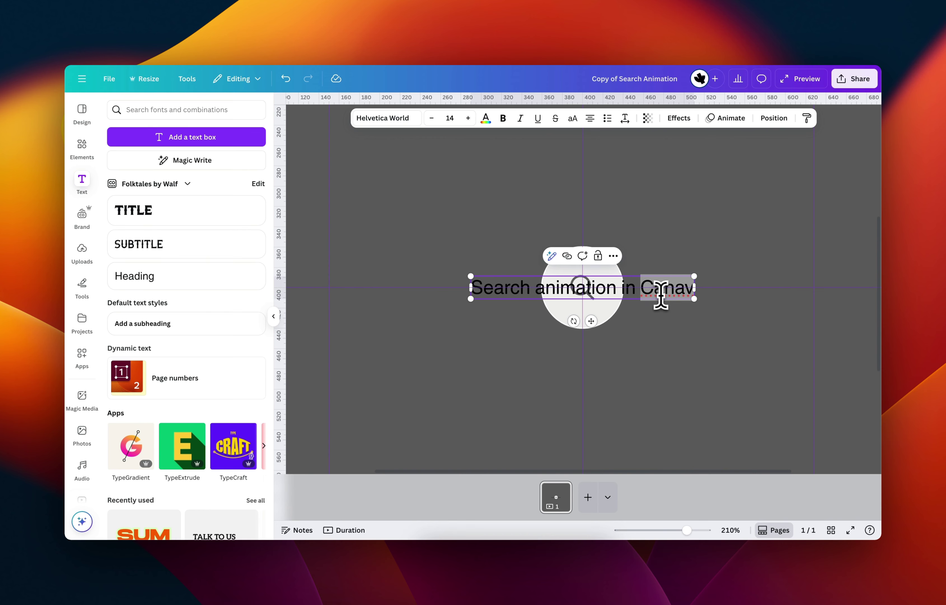
pyautogui.write('Canva')
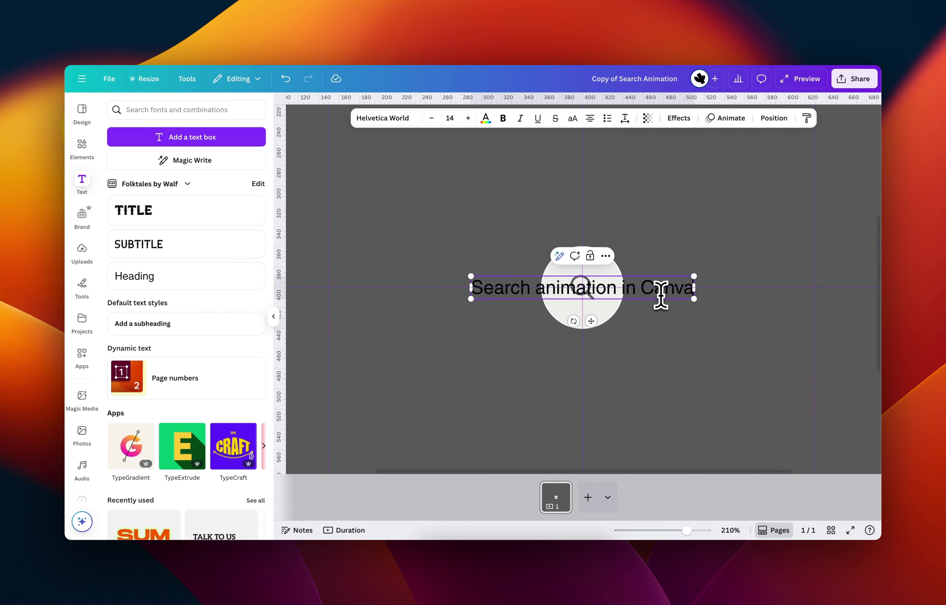
# - Move the text along the horizontal centre line to the right of the magnifying glass, starting at the circle's right edge
pyautogui.click(710, 343)
pyautogui.click(612, 294)
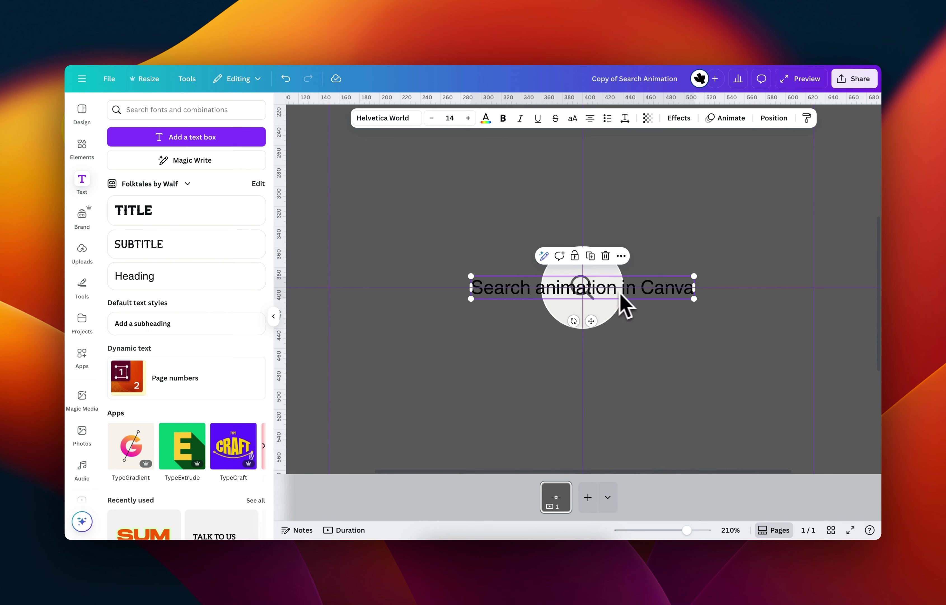
pyautogui.moveTo(612, 301); pyautogui.dragTo(755, 296)
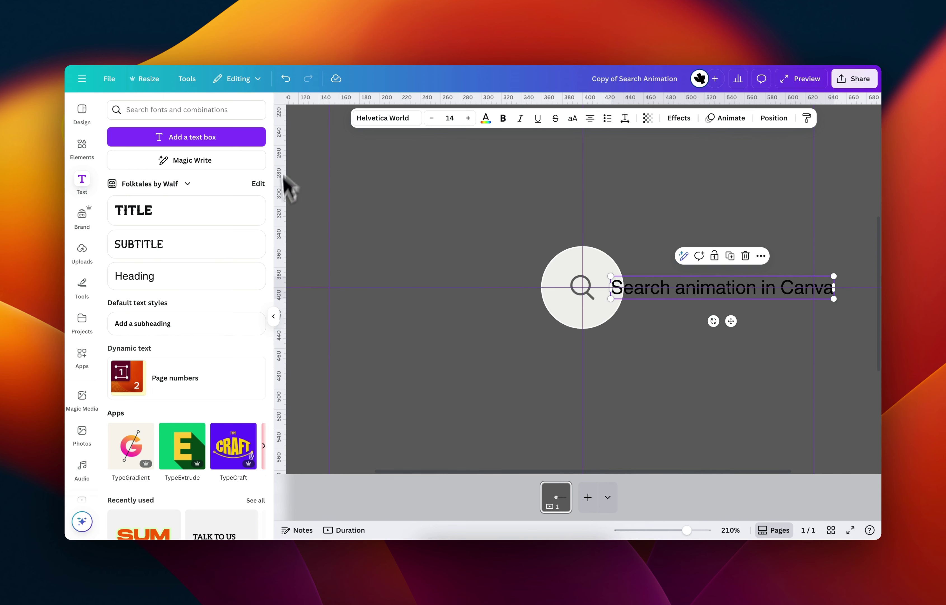
# - Set the text colour to a dark grey, #4A4A4A
pyautogui.click(484, 125)
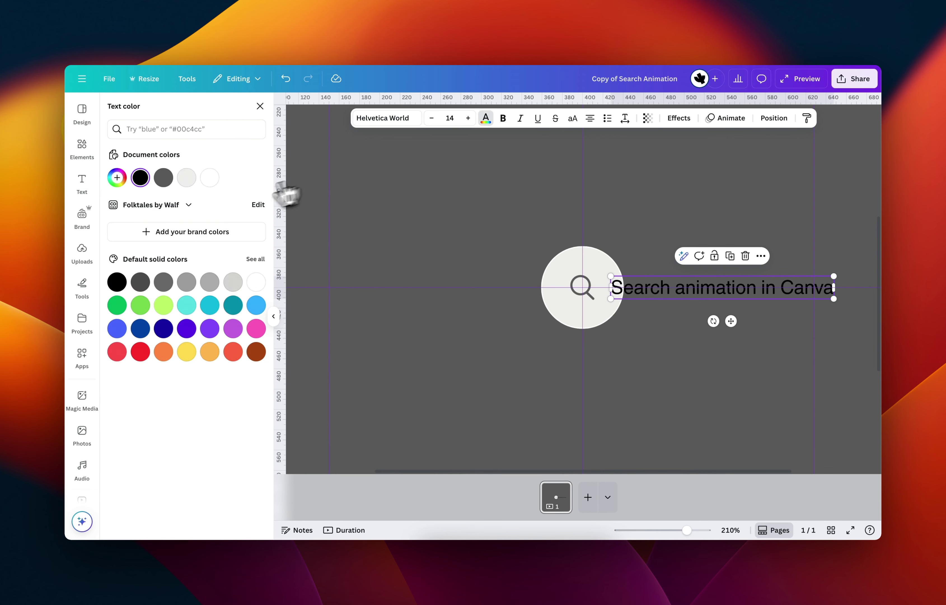
pyautogui.click(164, 178)
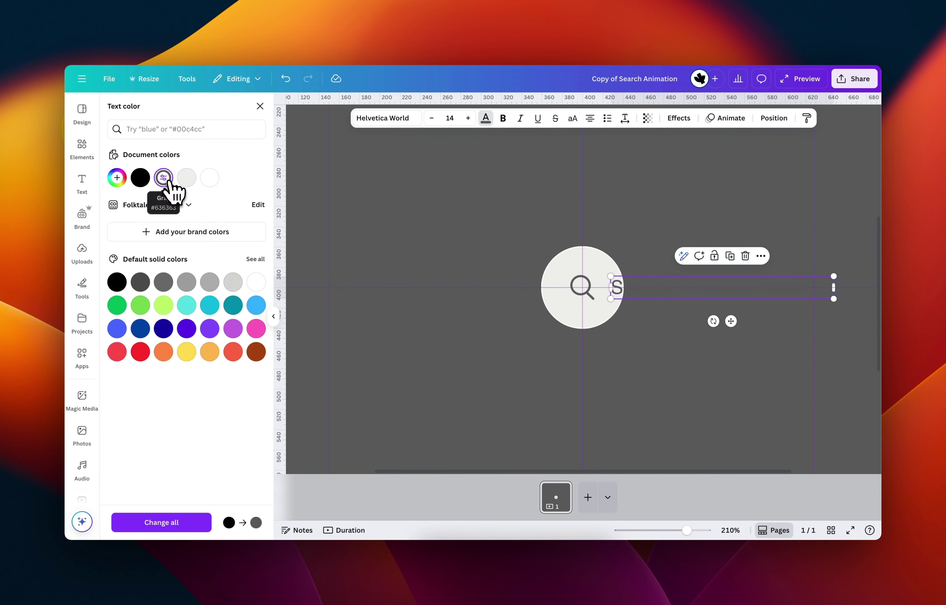
pyautogui.click(117, 178)
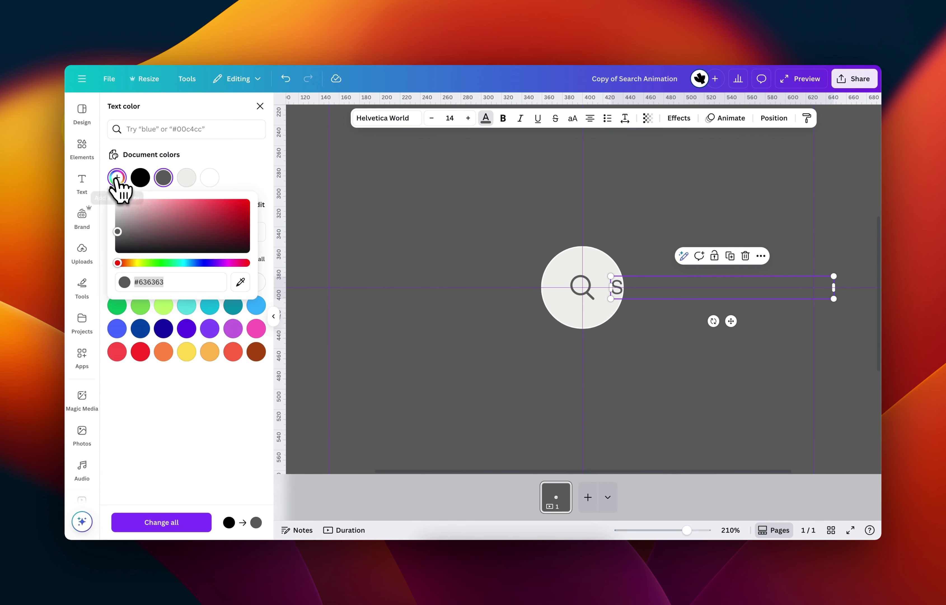
pyautogui.moveTo(118, 232); pyautogui.dragTo(117, 236)
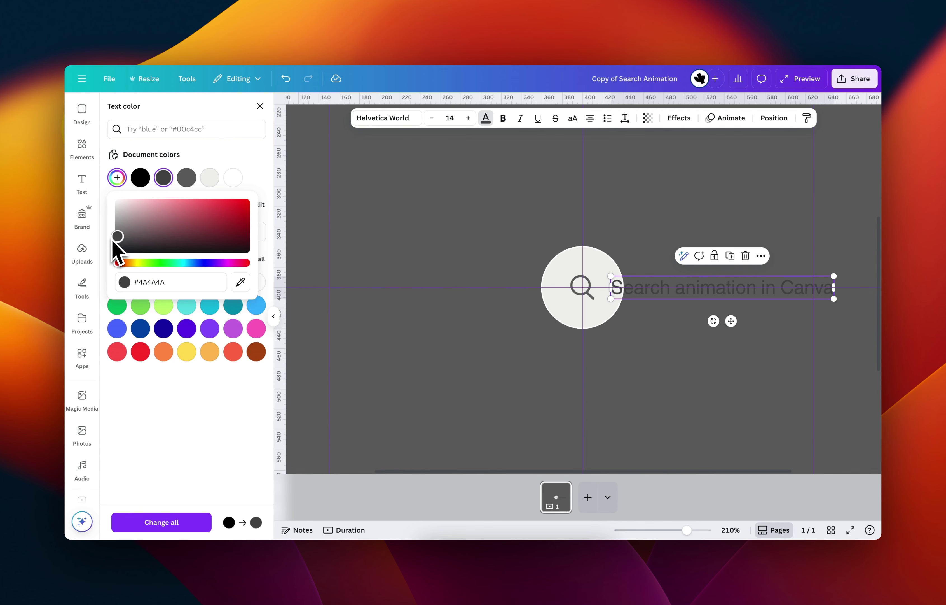
pyautogui.click(458, 353)
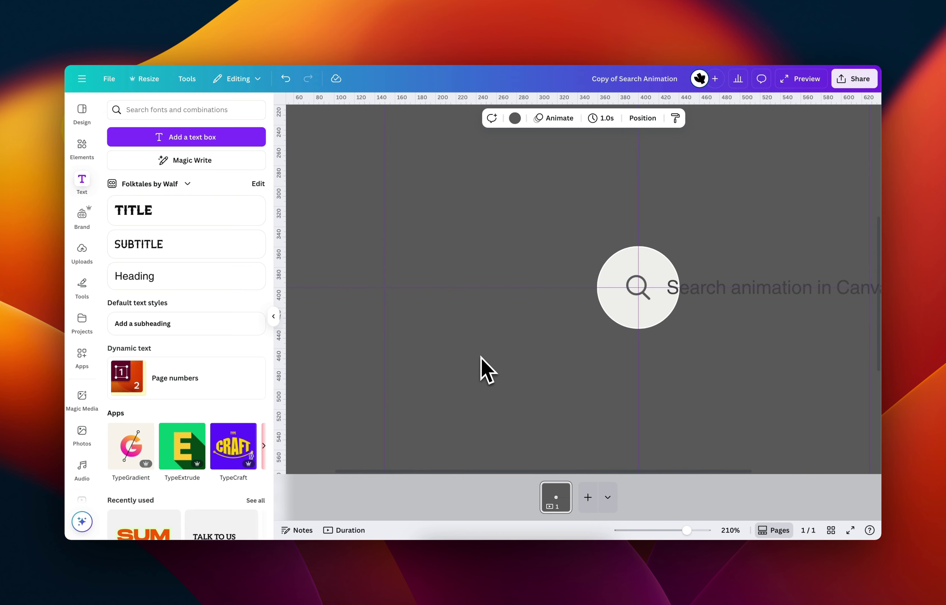
# - Stretch the circle into a pill between the two outer guides, with the magnifying glass at its left end and the text beside it
pyautogui.scroll(-3, 480, 357)
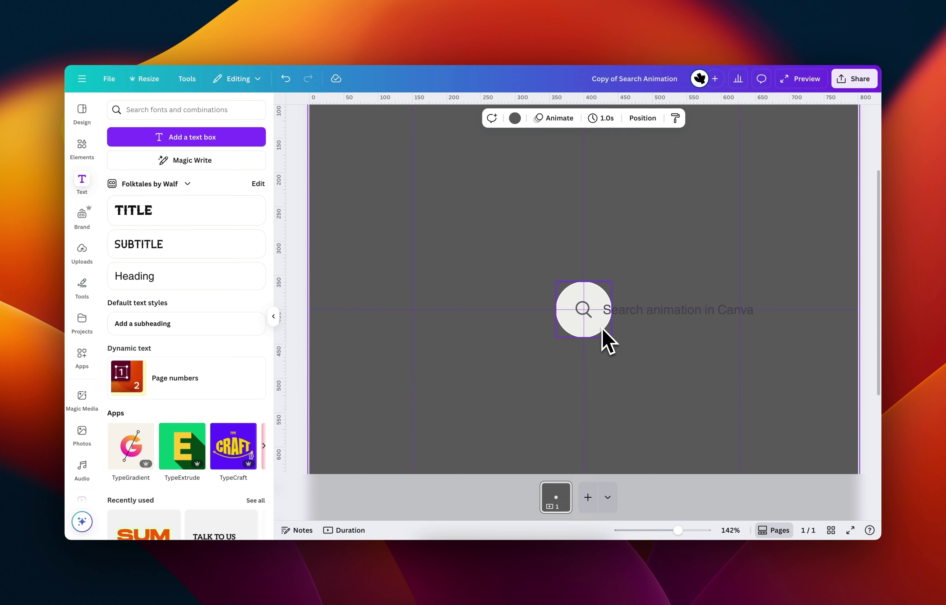
pyautogui.scroll(-2, 634, 351)
pyautogui.click(592, 346)
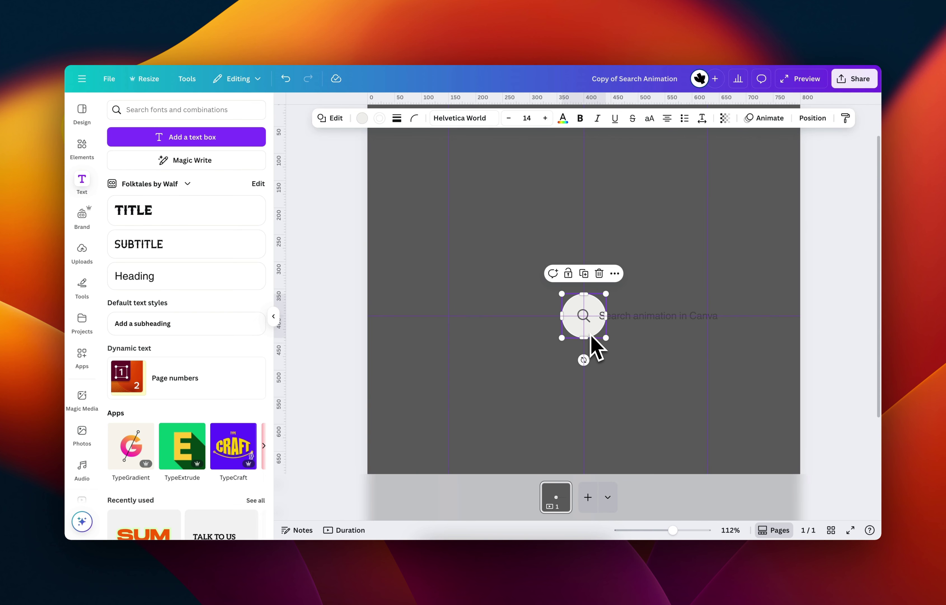
pyautogui.click(584, 318)
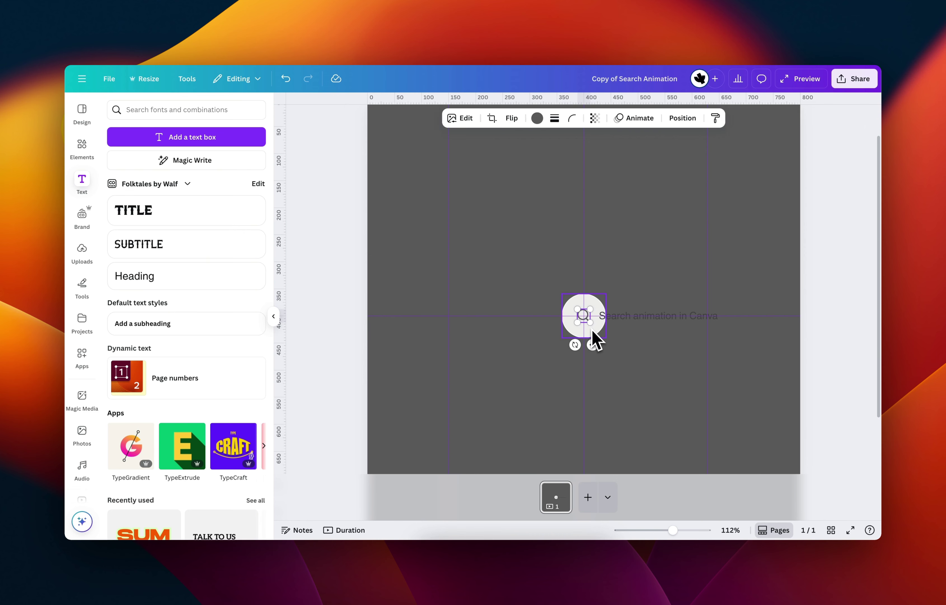
pyautogui.moveTo(593, 333); pyautogui.dragTo(706, 318)
pyautogui.click(503, 342)
pyautogui.click(482, 330)
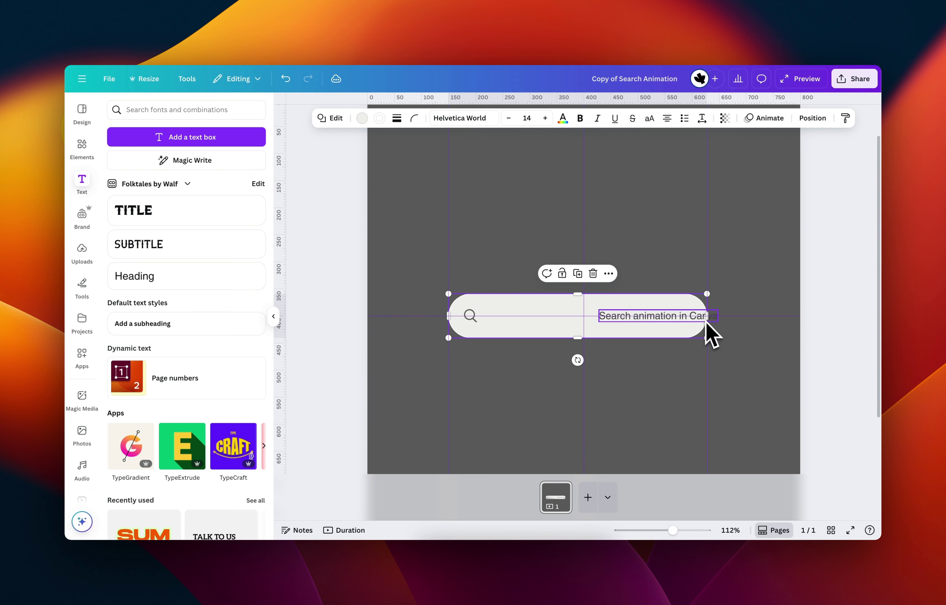
pyautogui.click(651, 320)
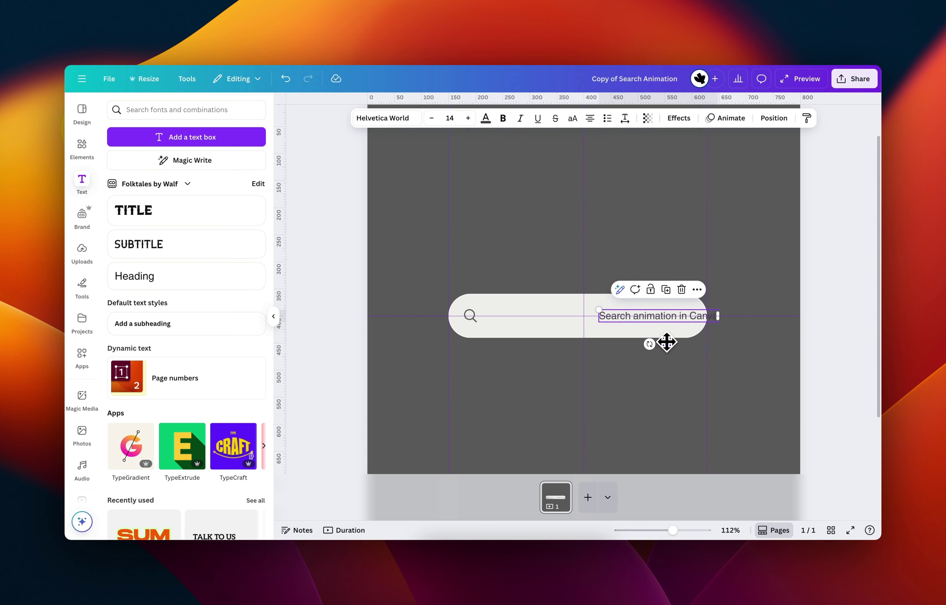
pyautogui.moveTo(667, 342); pyautogui.dragTo(553, 341)
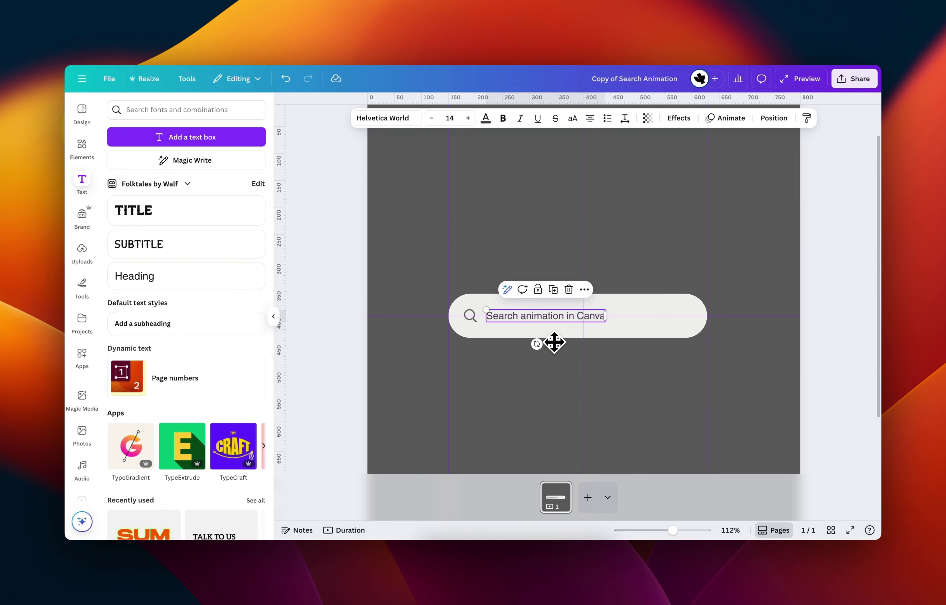
pyautogui.click(643, 332)
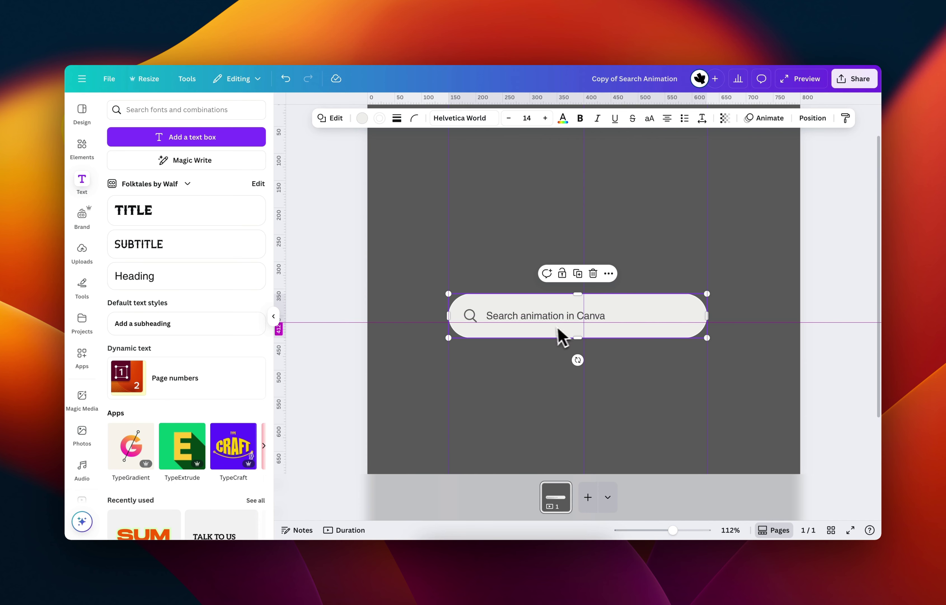
pyautogui.press('super+z')
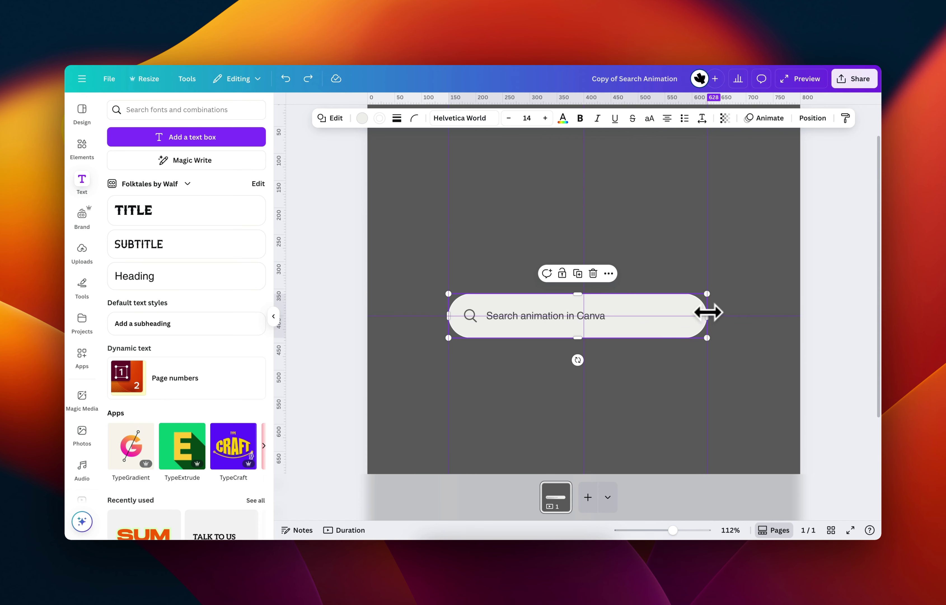
pyautogui.moveTo(709, 313); pyautogui.dragTo(536, 318)
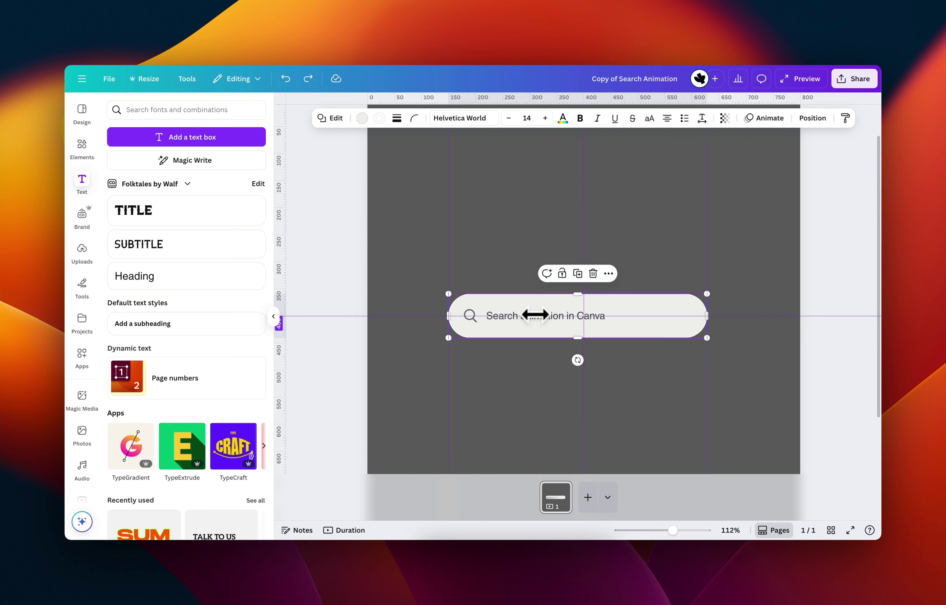
# - Shrink the pill from its right end back into a circle around the magnifying glass
pyautogui.press('super+z')
pyautogui.moveTo(706, 332); pyautogui.dragTo(631, 332)
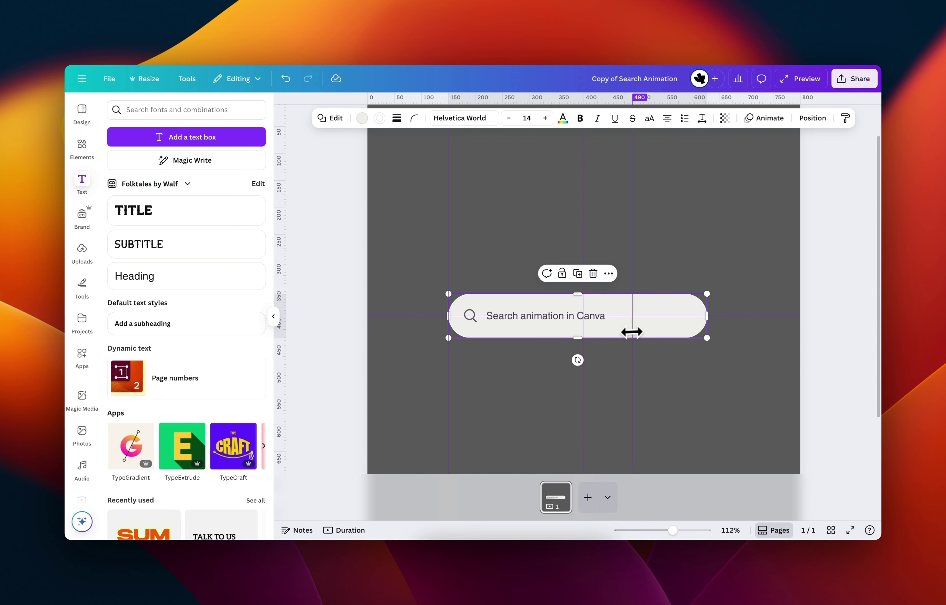
pyautogui.scroll(5, 697, 338)
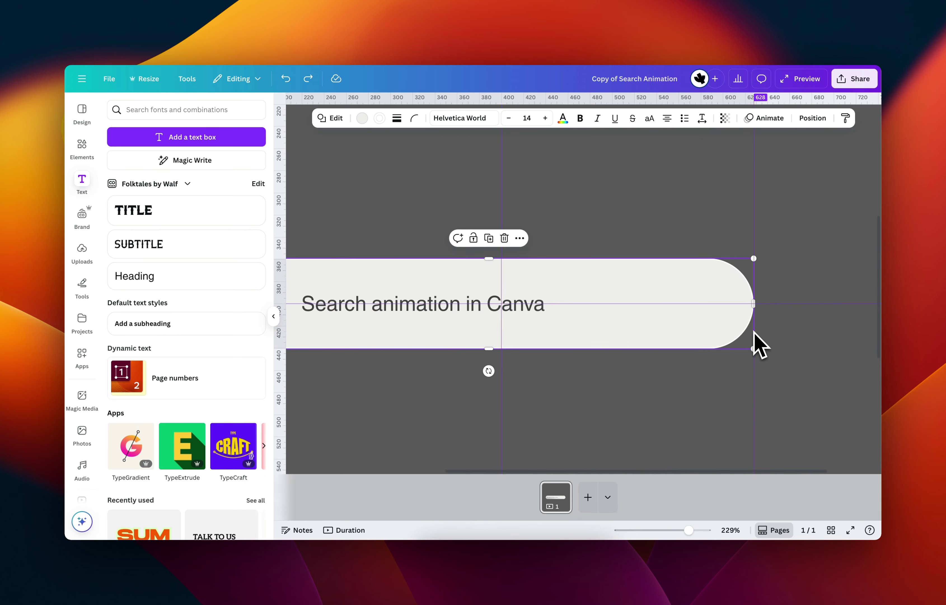
pyautogui.moveTo(751, 332); pyautogui.dragTo(652, 333)
pyautogui.moveTo(517, 340); pyautogui.dragTo(359, 349)
pyautogui.hscroll(-5, 358, 349)
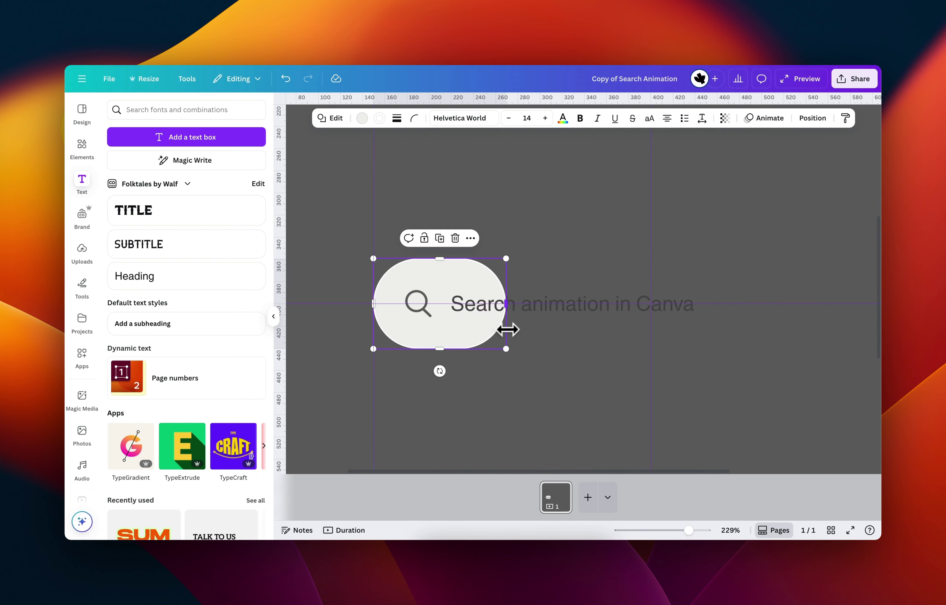
pyautogui.moveTo(508, 329); pyautogui.dragTo(448, 329)
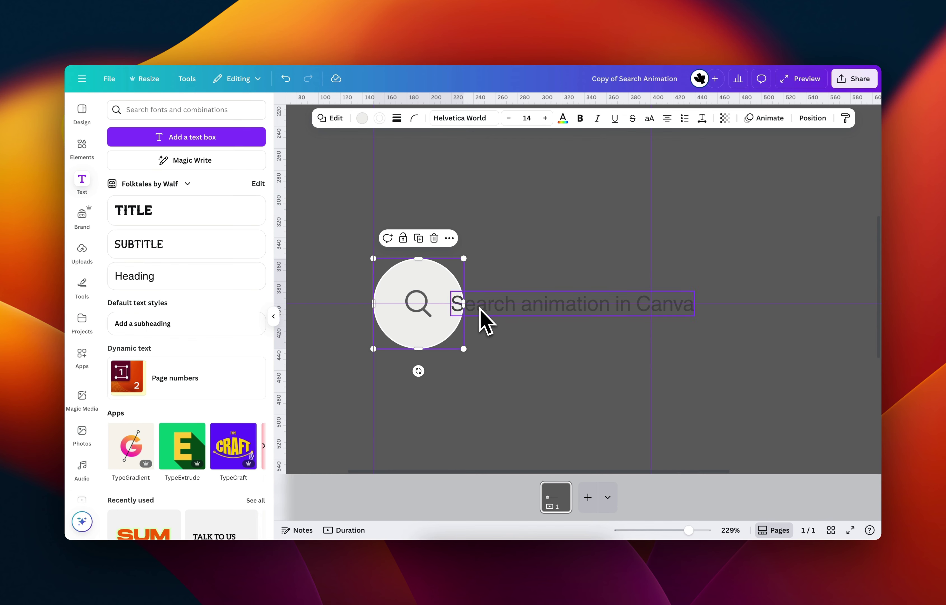
# - Move the text along the horizontal centre line so it starts just outside the circle's right edge
pyautogui.scroll(5, 408, 320)
pyautogui.click(547, 315)
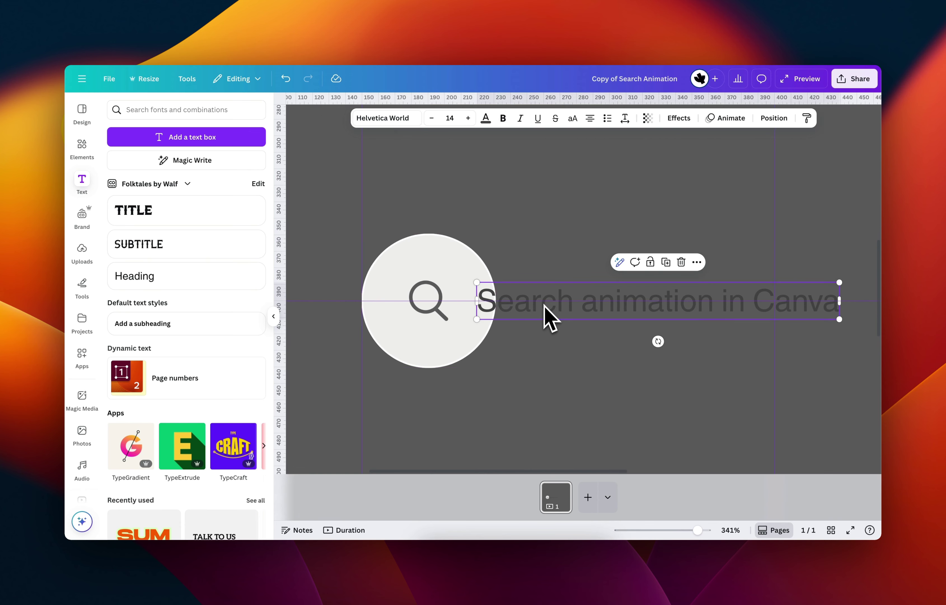
pyautogui.moveTo(538, 317); pyautogui.dragTo(556, 304)
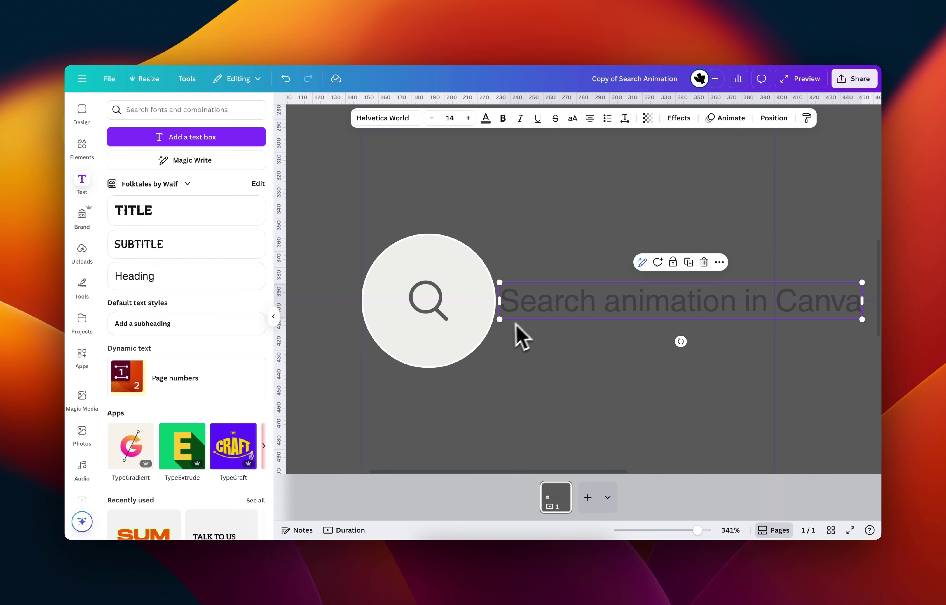
pyautogui.click(519, 352)
pyautogui.scroll(-10, 520, 351)
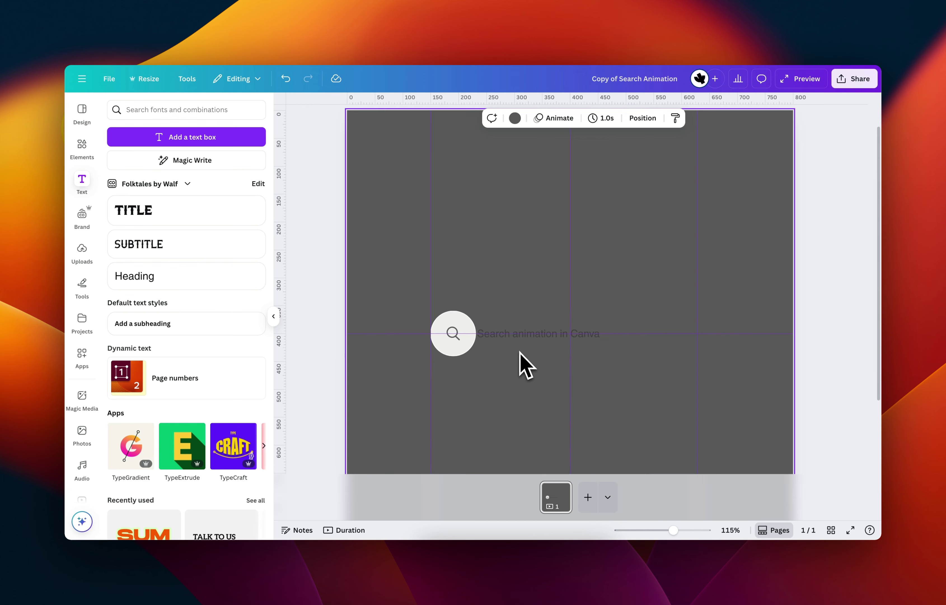
# - Move the circle, magnifying glass and text together along the horizontal centre line to the middle of the page
pyautogui.click(345, 301)
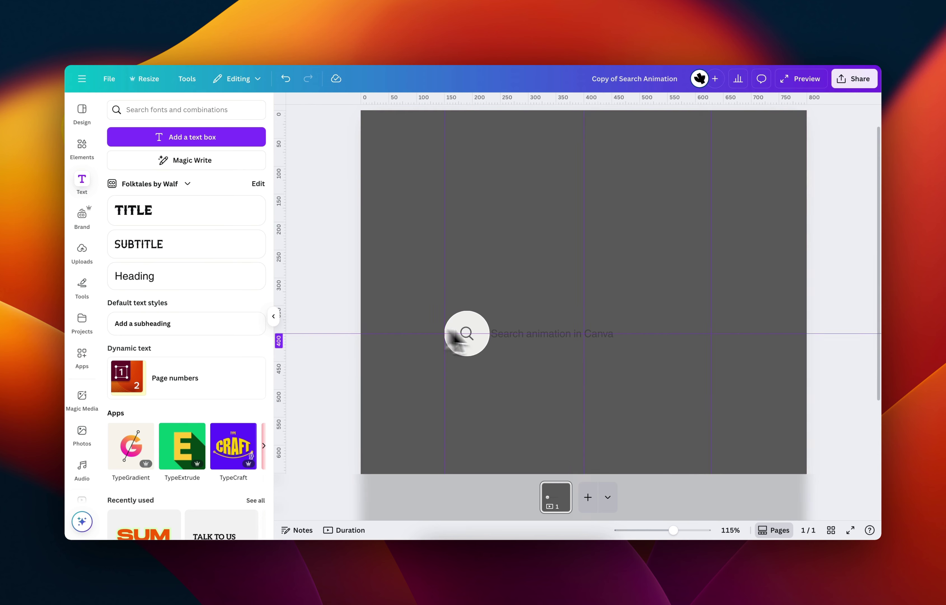
pyautogui.moveTo(333, 275); pyautogui.dragTo(619, 379)
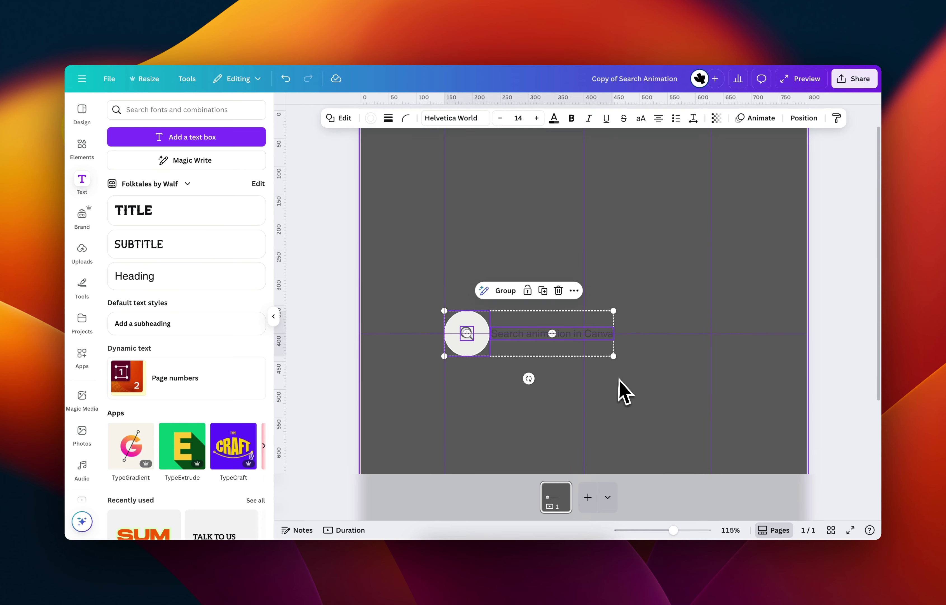
pyautogui.moveTo(485, 350); pyautogui.dragTo(597, 349)
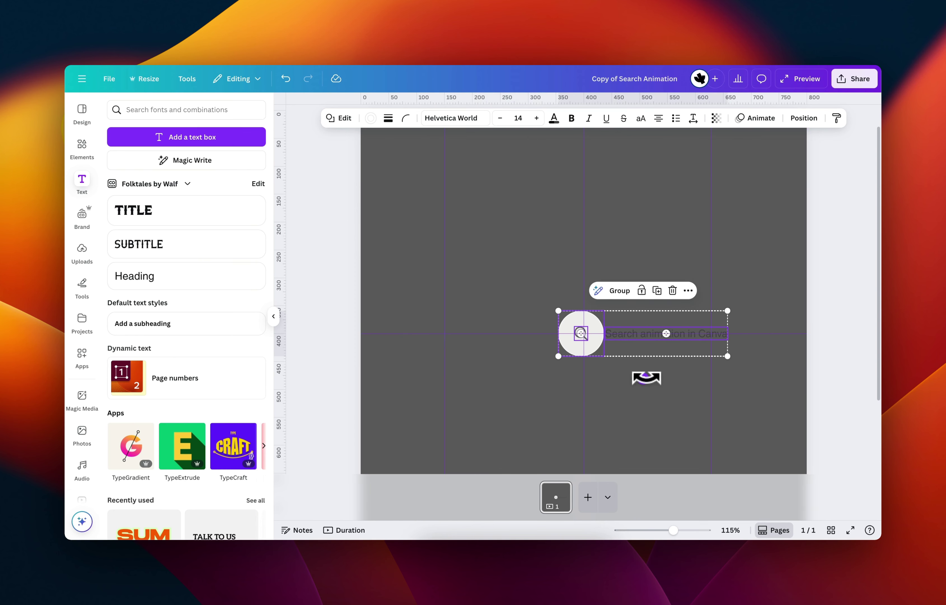
# - Centre the circle and magnifying glass on the vertical centre guide, and shift the text left to slightly overlap the circle's right edge
pyautogui.click(628, 410)
pyautogui.scroll(5, 627, 414)
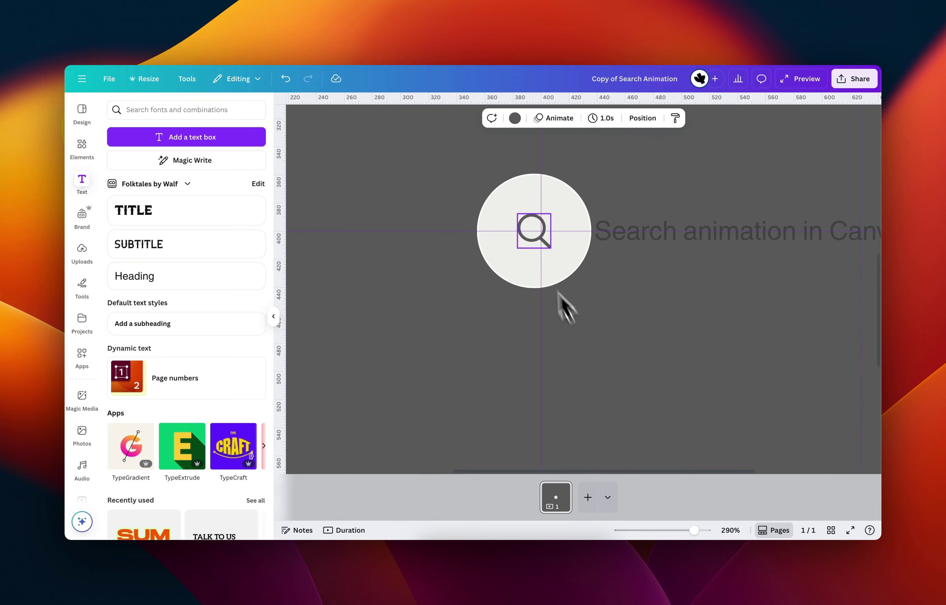
pyautogui.scroll(2, 548, 286)
pyautogui.moveTo(473, 219); pyautogui.dragTo(578, 334)
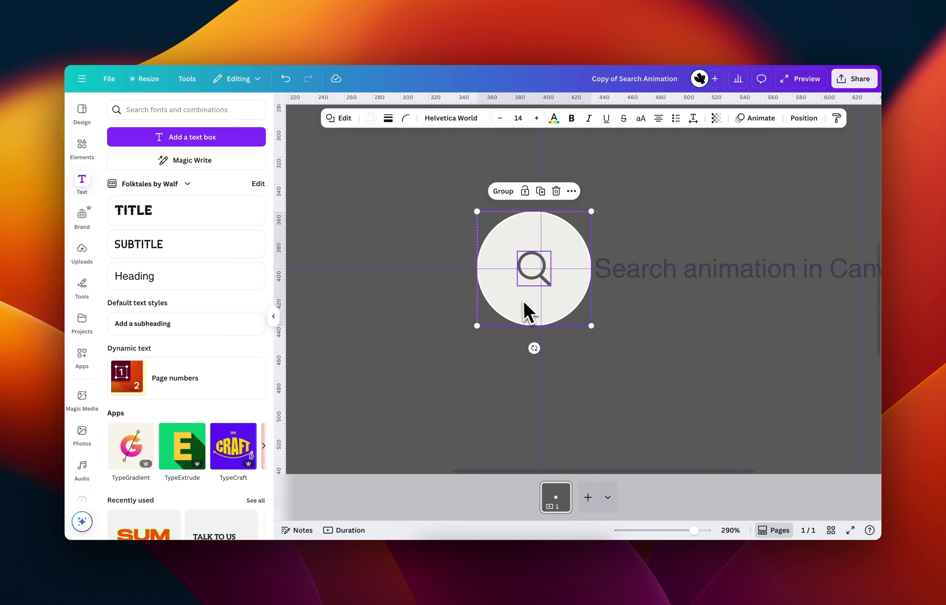
pyautogui.moveTo(524, 302)
pyautogui.mouseDown()
pyautogui.moveTo(528, 293)
pyautogui.moveTo(537, 310)
pyautogui.mouseUp()
pyautogui.click(631, 264)
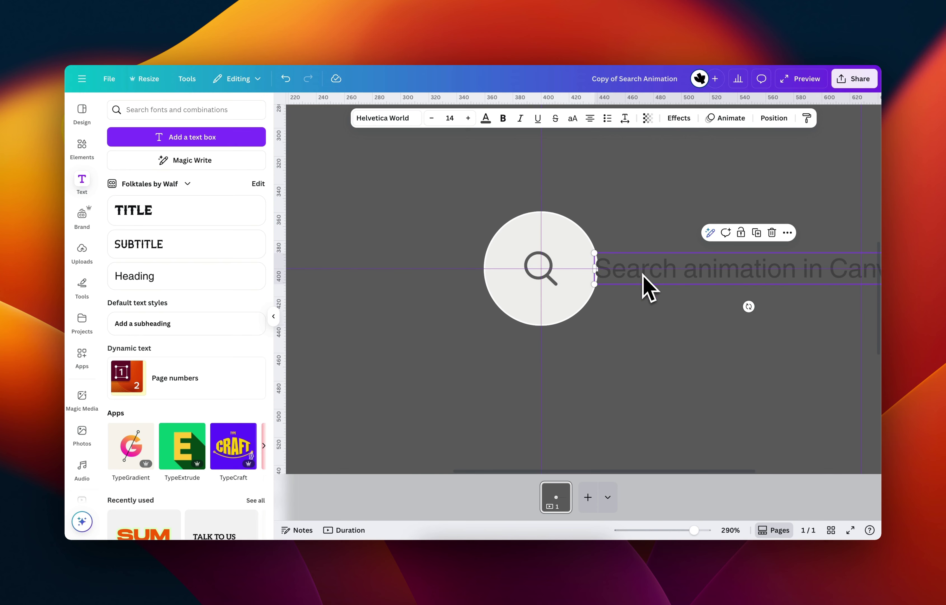
pyautogui.moveTo(662, 275); pyautogui.dragTo(649, 275)
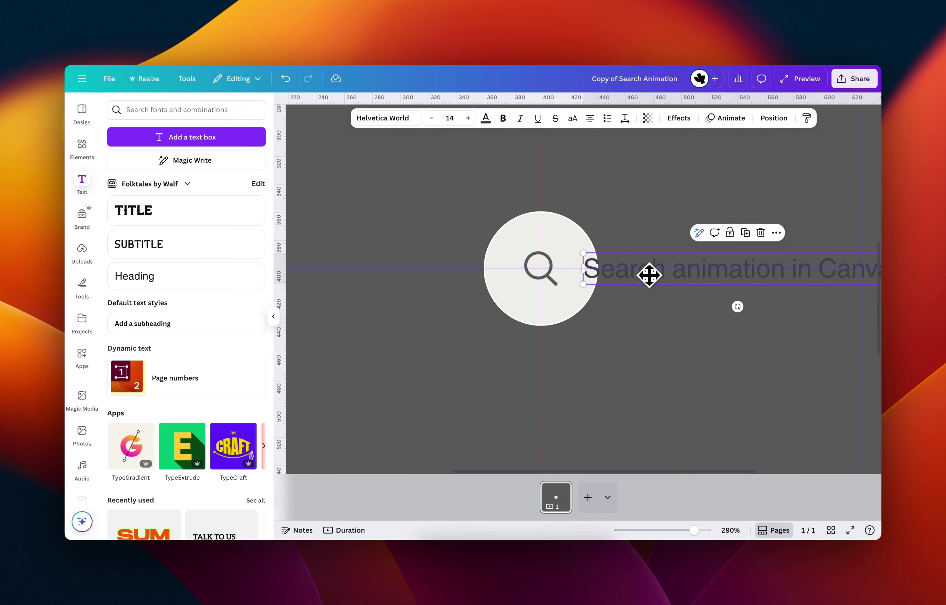
pyautogui.click(648, 119)
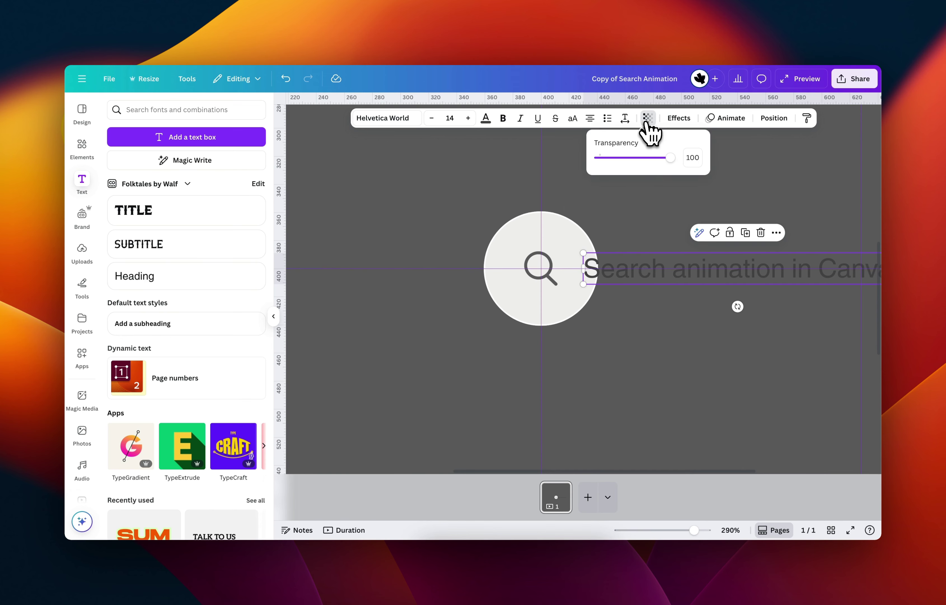
pyautogui.click(616, 313)
pyautogui.scroll(-5, 618, 360)
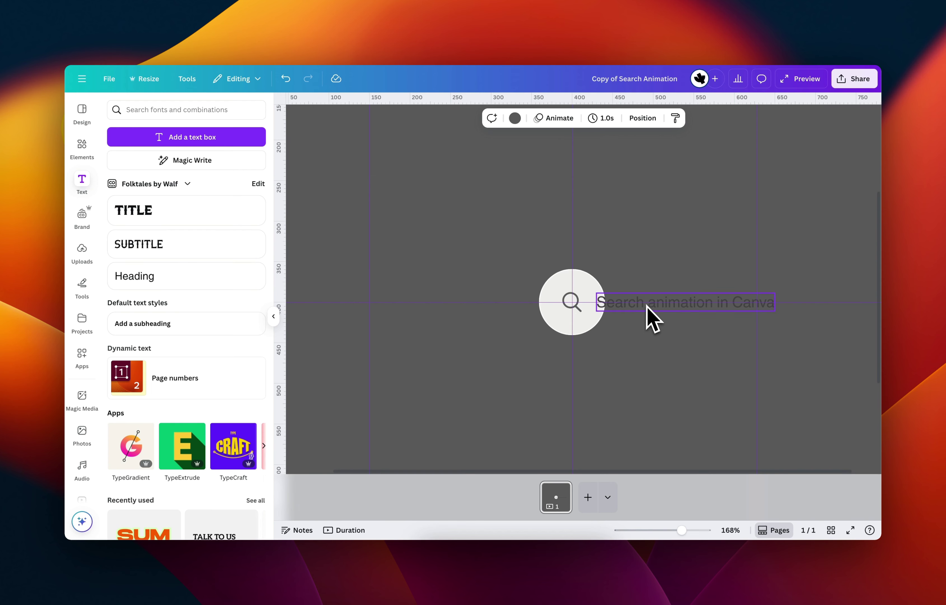
pyautogui.click(612, 309)
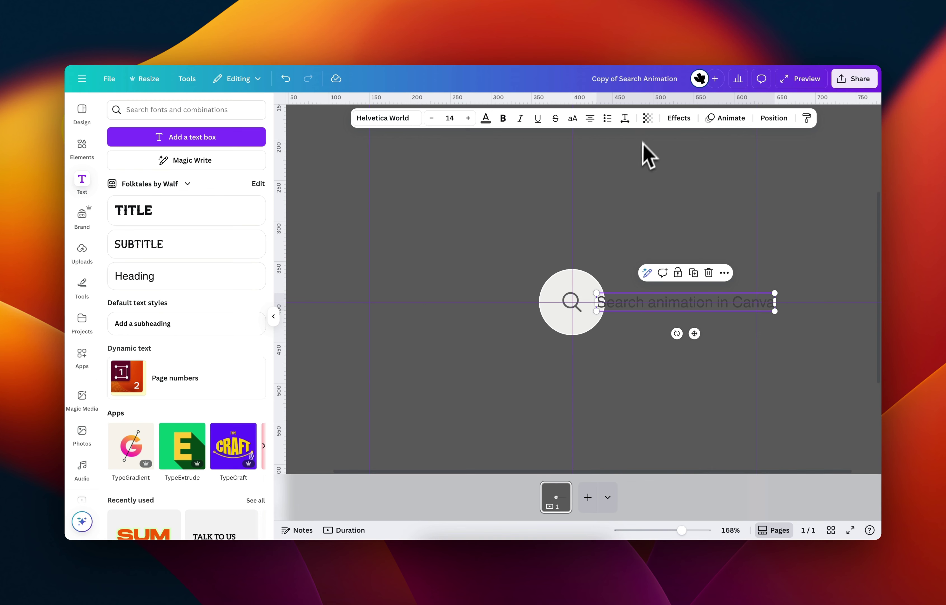
pyautogui.click(647, 128)
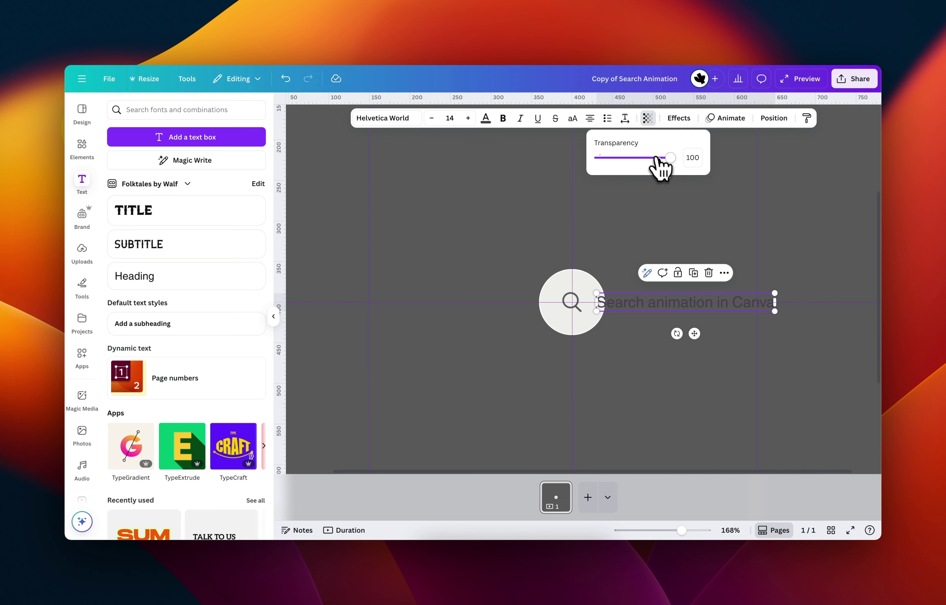
pyautogui.moveTo(661, 161); pyautogui.dragTo(766, 174)
pyautogui.click(728, 226)
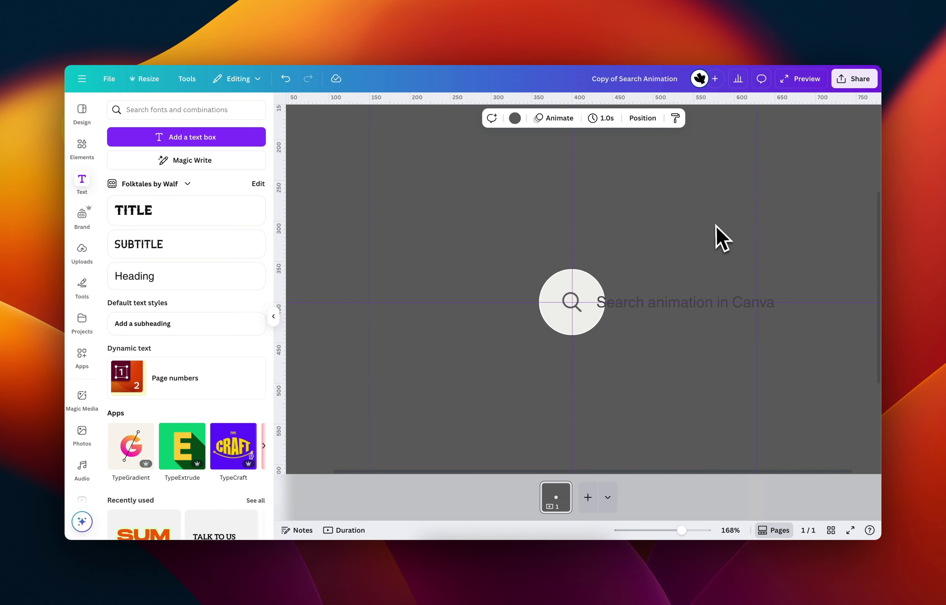
# - Apply the Typewriter animation to the text on both enter and exit, and raise its speed close to the maximum
pyautogui.click(672, 305)
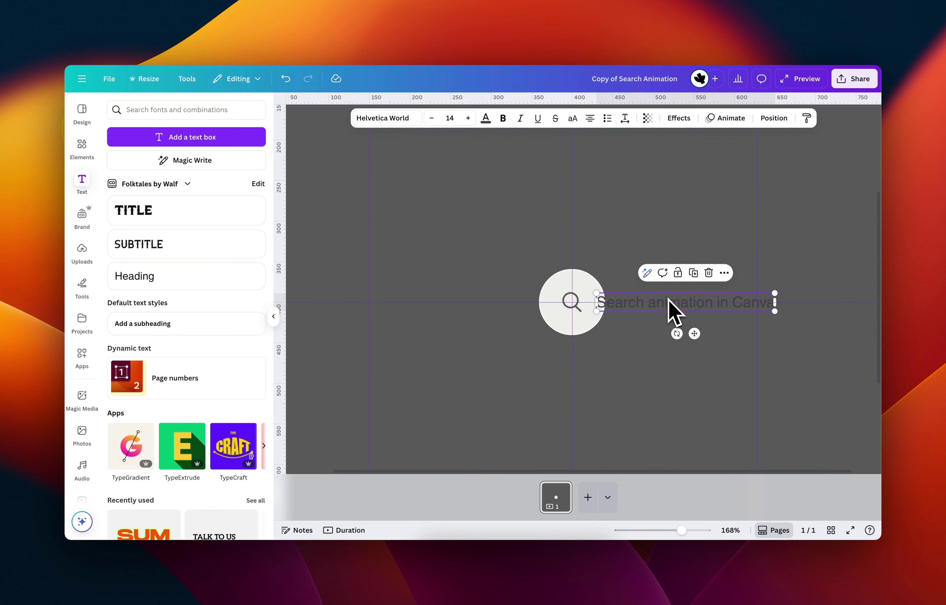
pyautogui.click(721, 122)
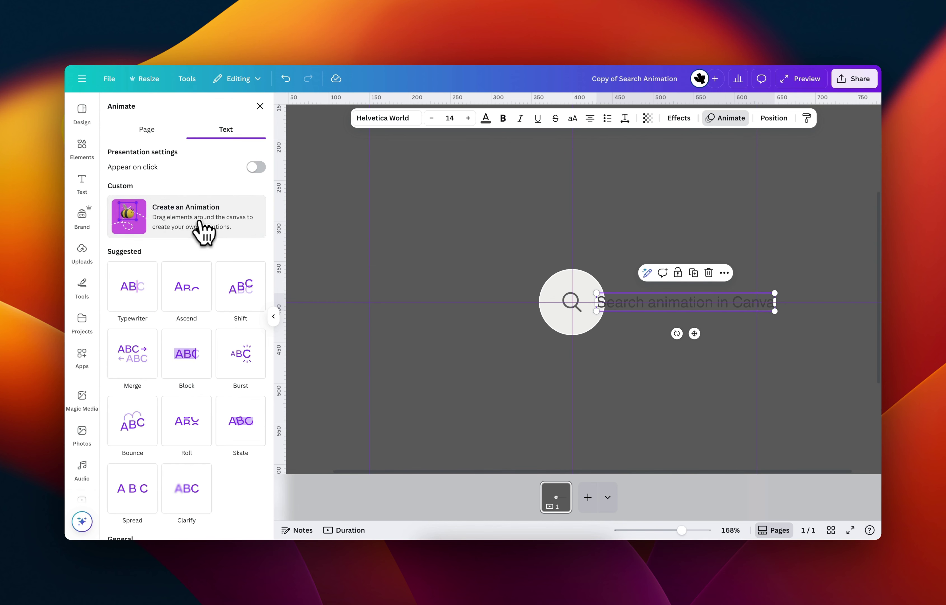
pyautogui.click(127, 297)
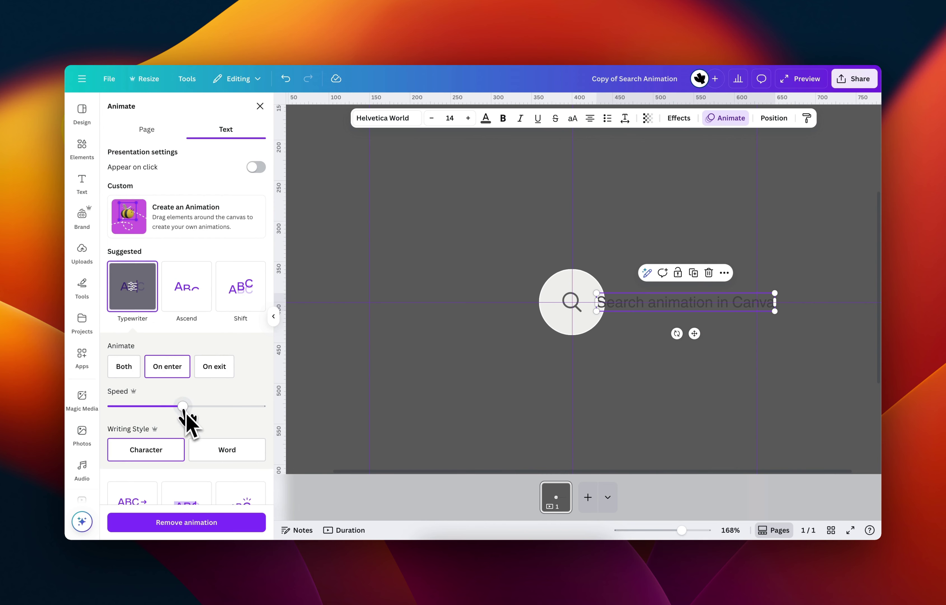
pyautogui.click(129, 369)
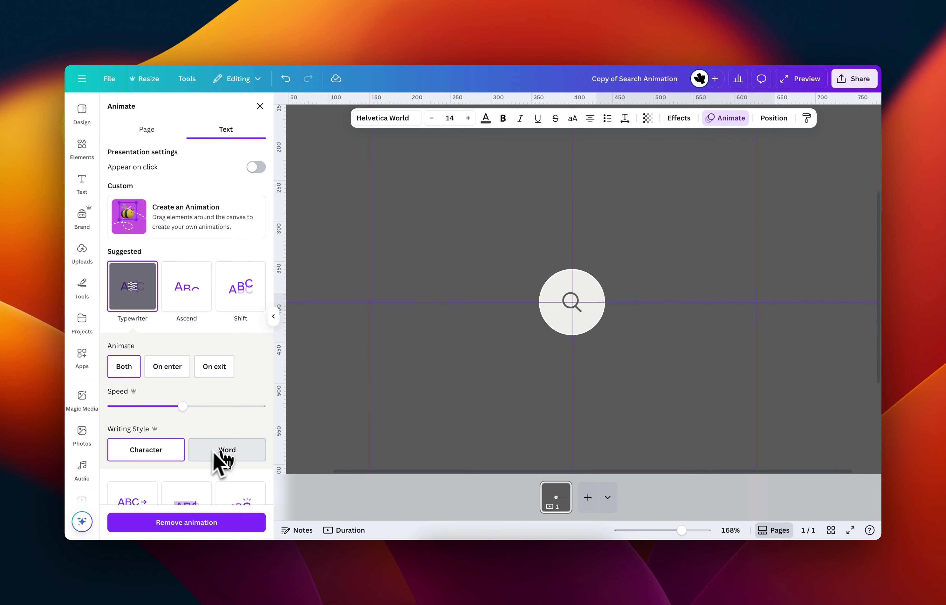
pyautogui.moveTo(183, 406); pyautogui.dragTo(239, 406)
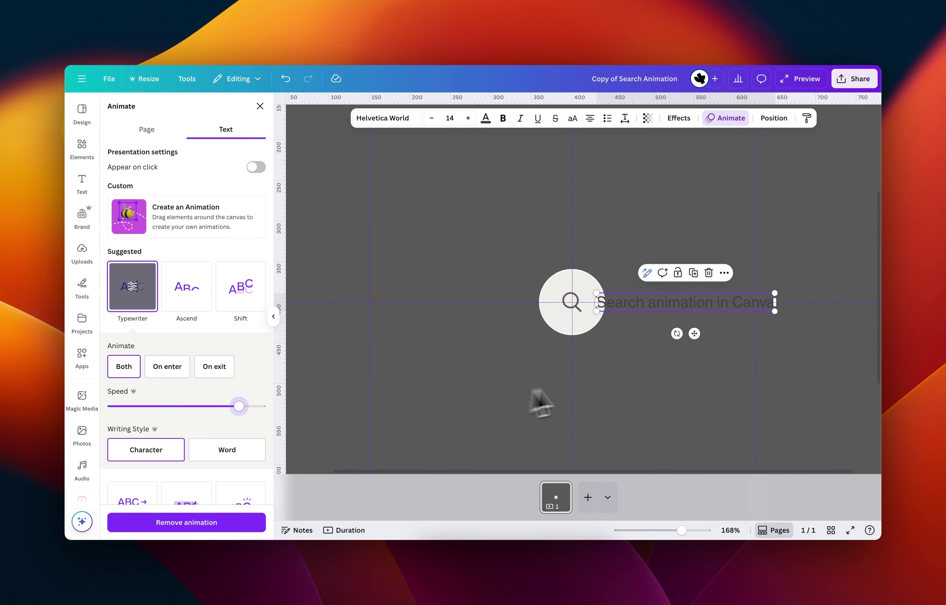
pyautogui.moveTo(241, 406); pyautogui.dragTo(275, 411)
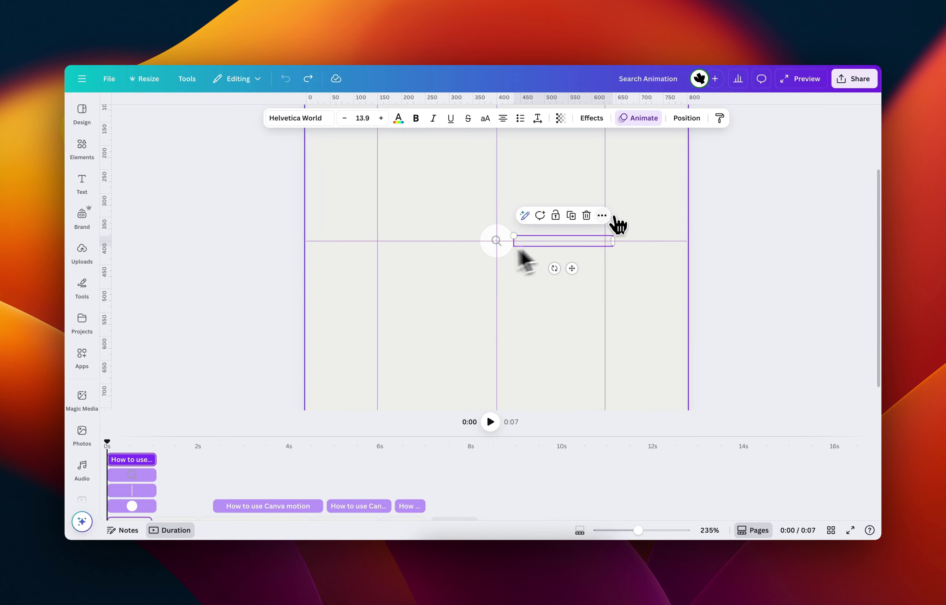
# - Examine the text's Typewriter animation settings in the original Search Animation design
pyautogui.click(638, 119)
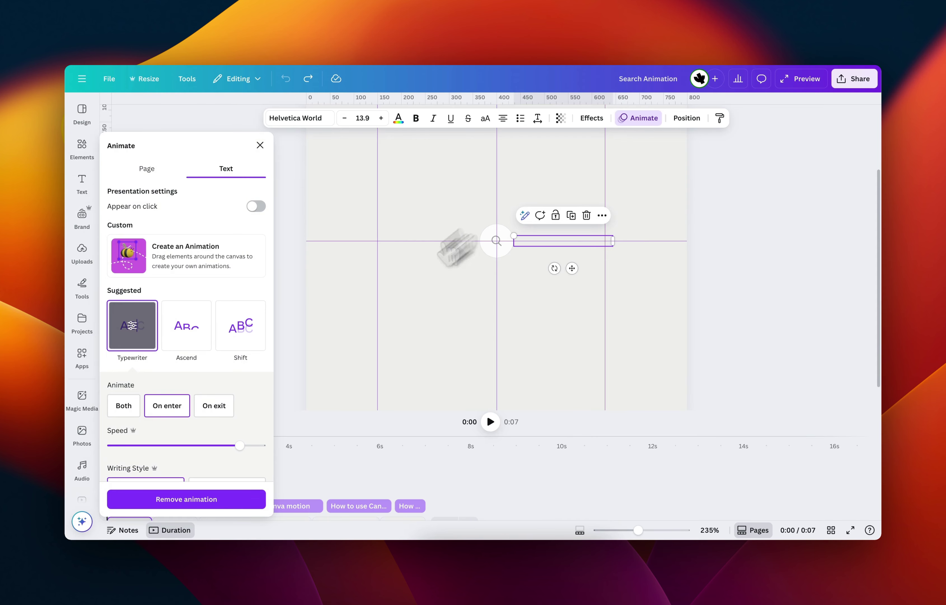
pyautogui.scroll(-2, 216, 443)
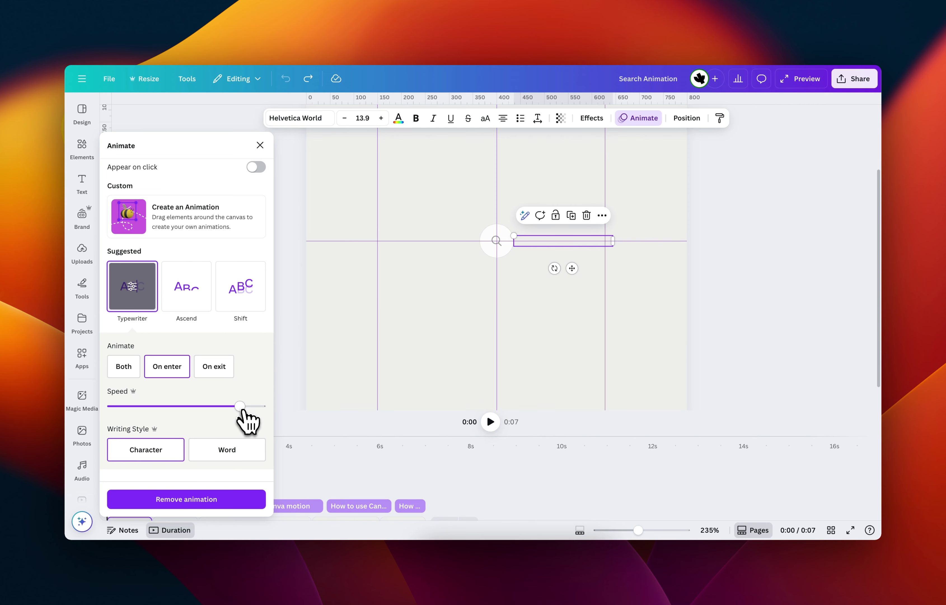
pyautogui.moveTo(243, 409); pyautogui.dragTo(237, 409)
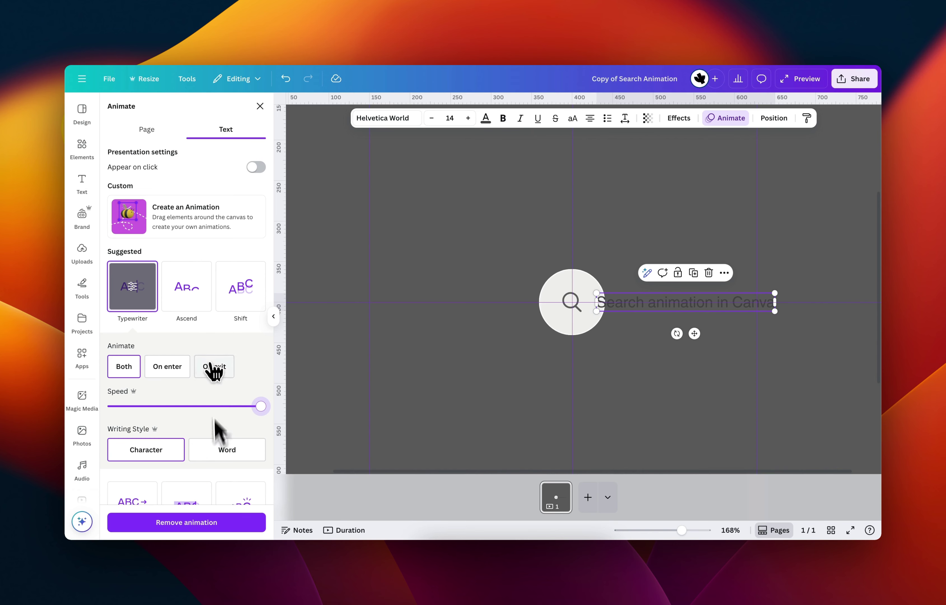
# - Set the text's Typewriter animation to On enter and reduce its speed to about three quarters of the range
pyautogui.click(176, 369)
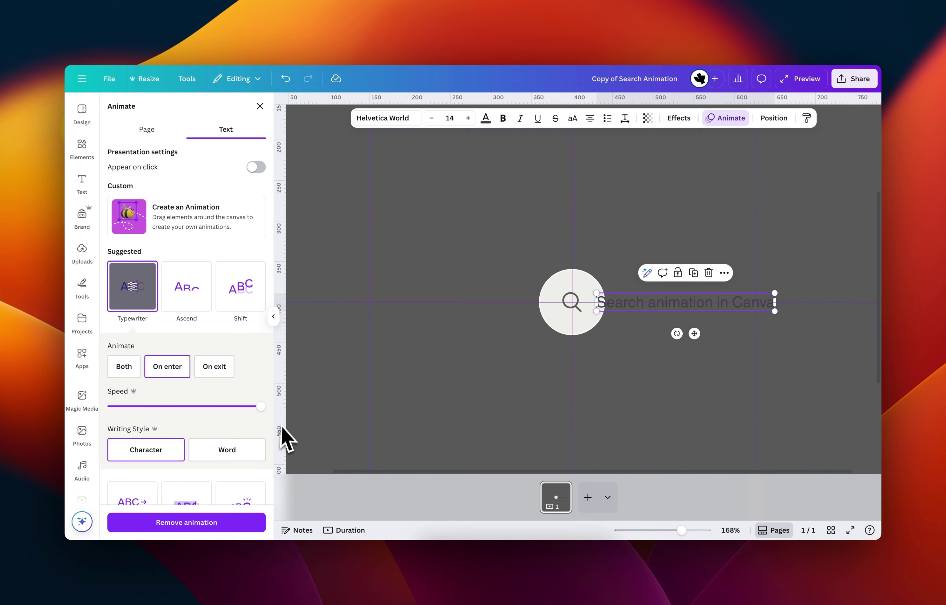
pyautogui.moveTo(261, 405); pyautogui.dragTo(235, 407)
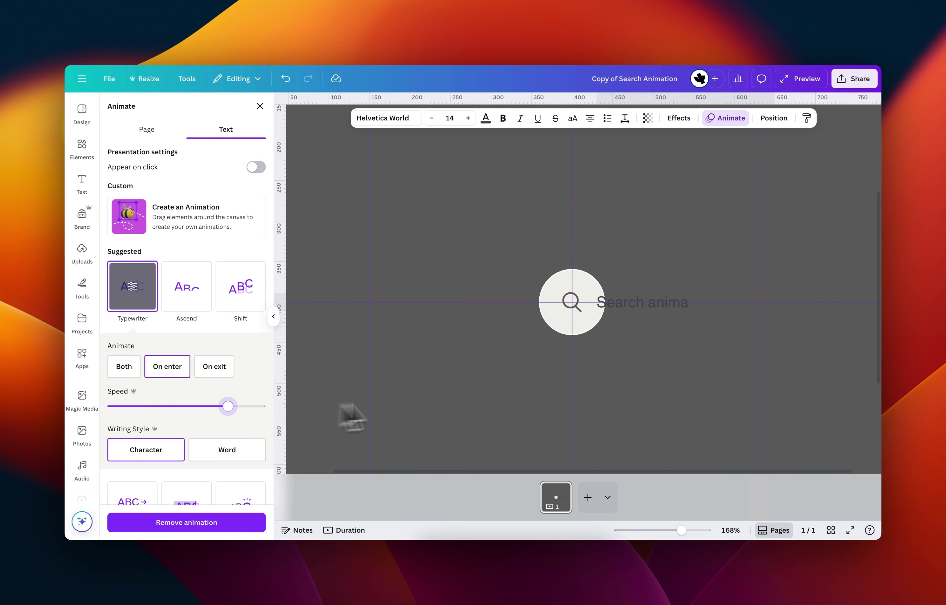
pyautogui.click(648, 382)
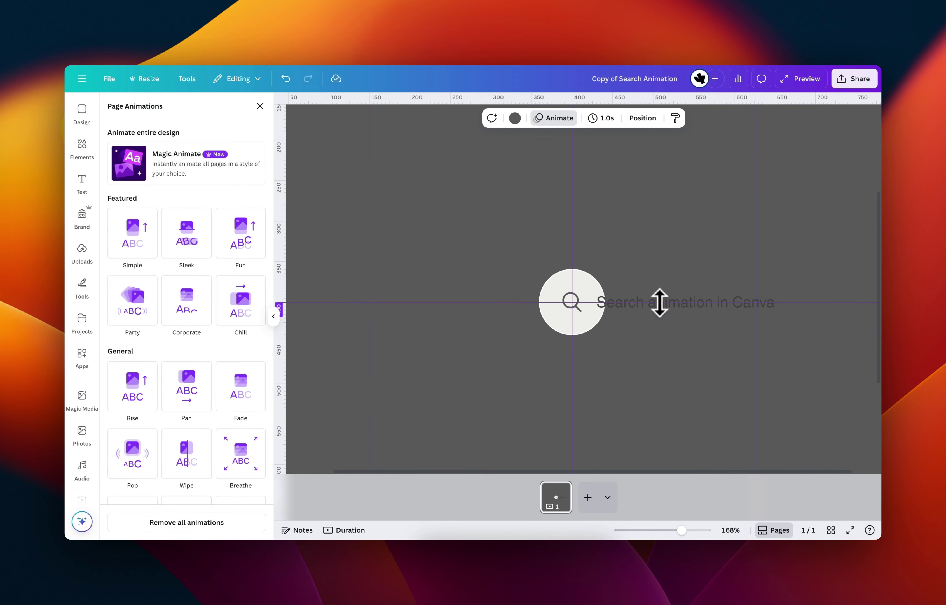
# - Hide the search text beside the circle by setting its transparency to 0
pyautogui.click(683, 313)
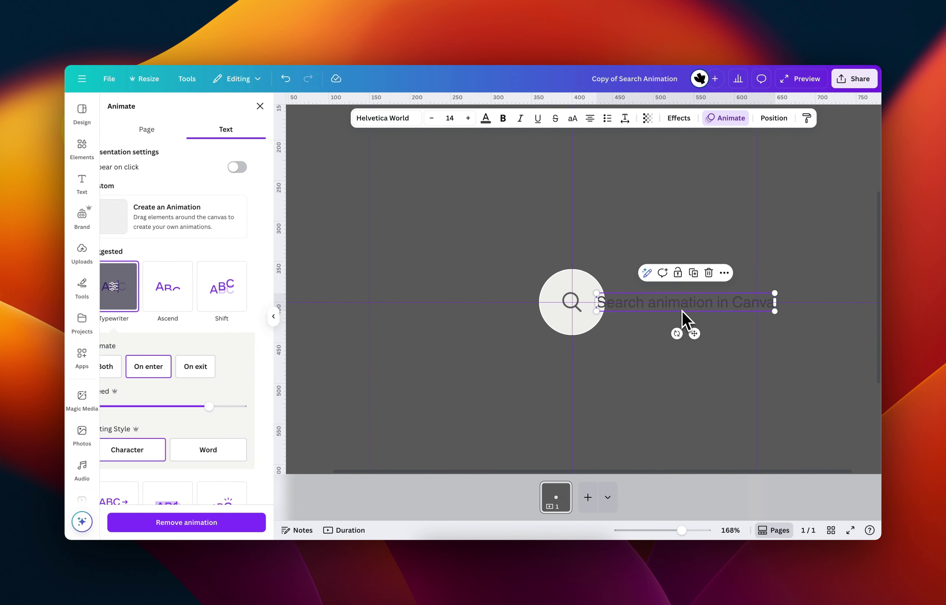
pyautogui.click(648, 118)
pyautogui.moveTo(671, 162); pyautogui.dragTo(592, 161)
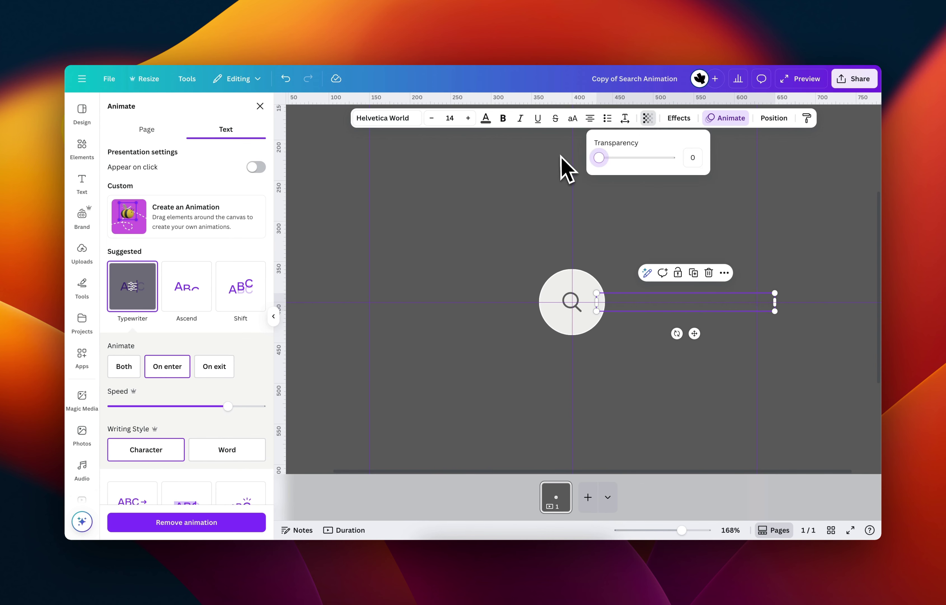
pyautogui.click(624, 239)
pyautogui.scroll(-5, 625, 239)
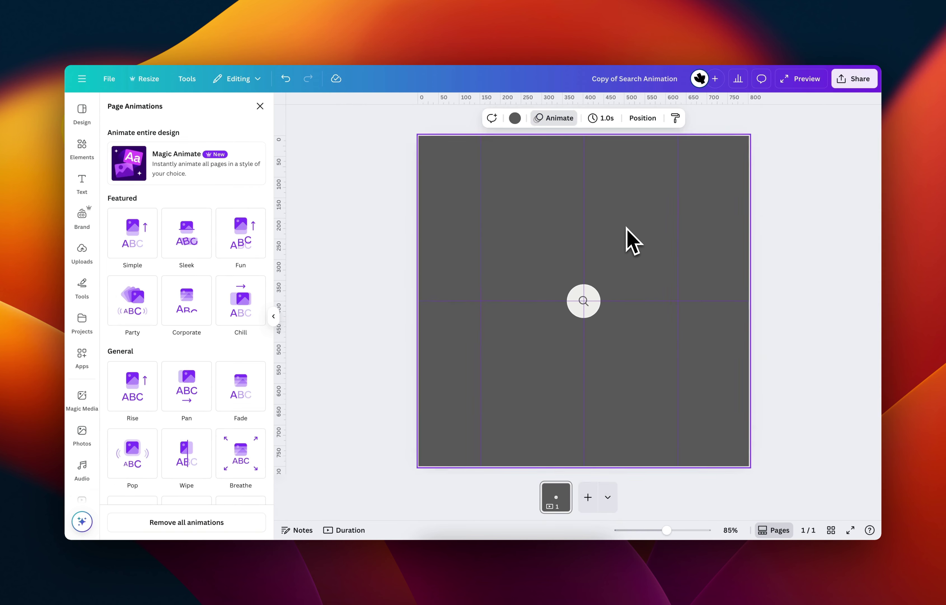
pyautogui.click(756, 323)
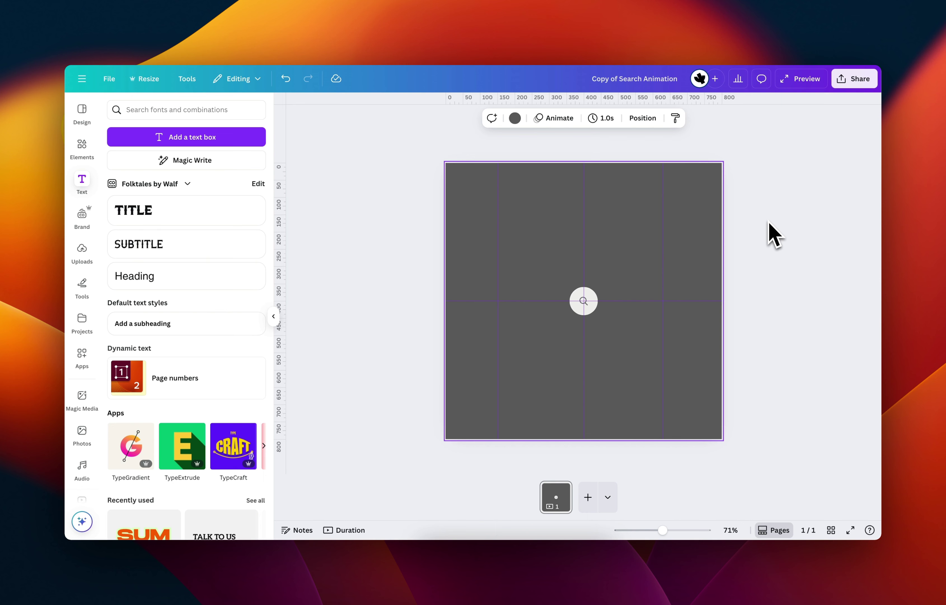
# - Duplicate page 1 to create a second page for the expanded search bar
pyautogui.click(755, 269)
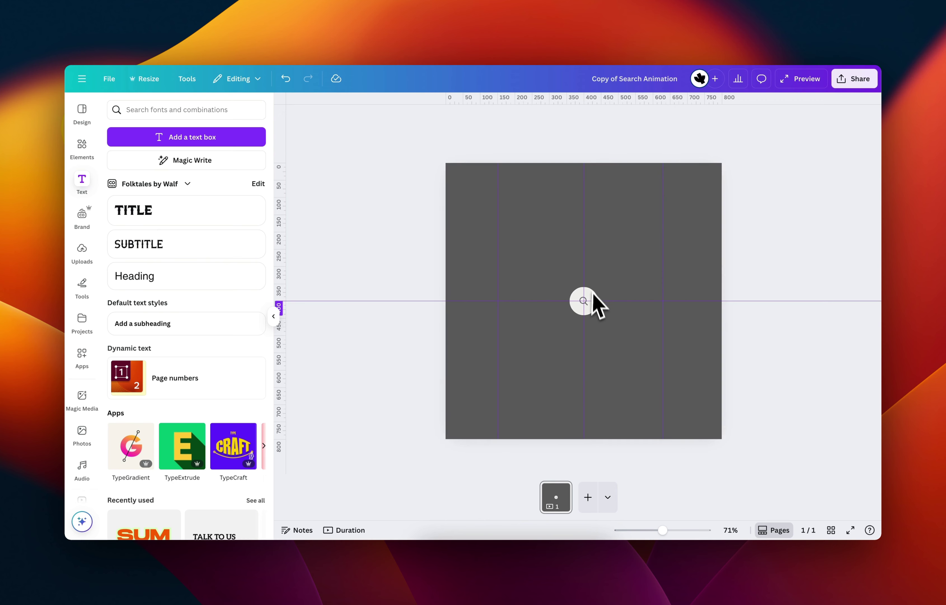
pyautogui.click(561, 503)
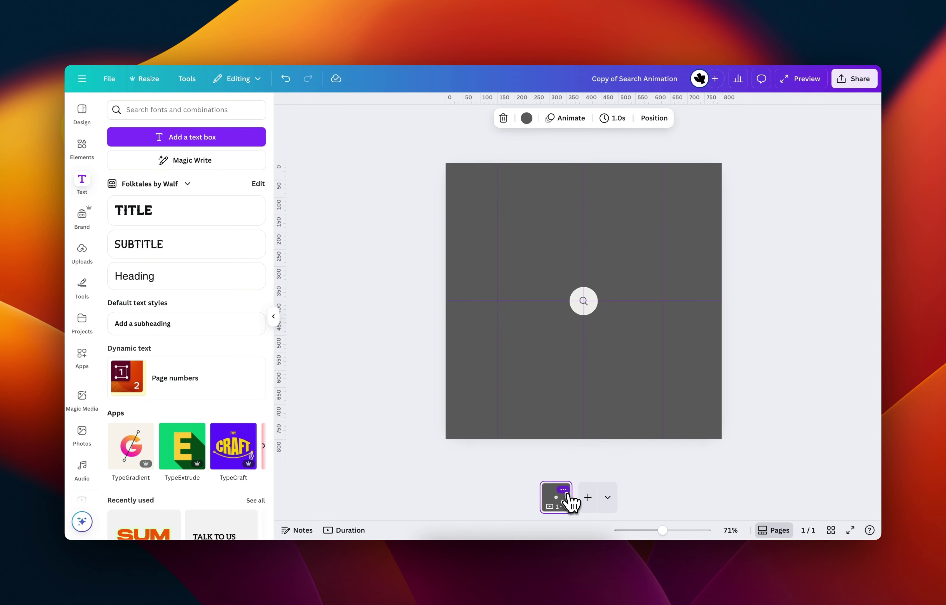
pyautogui.click(564, 490)
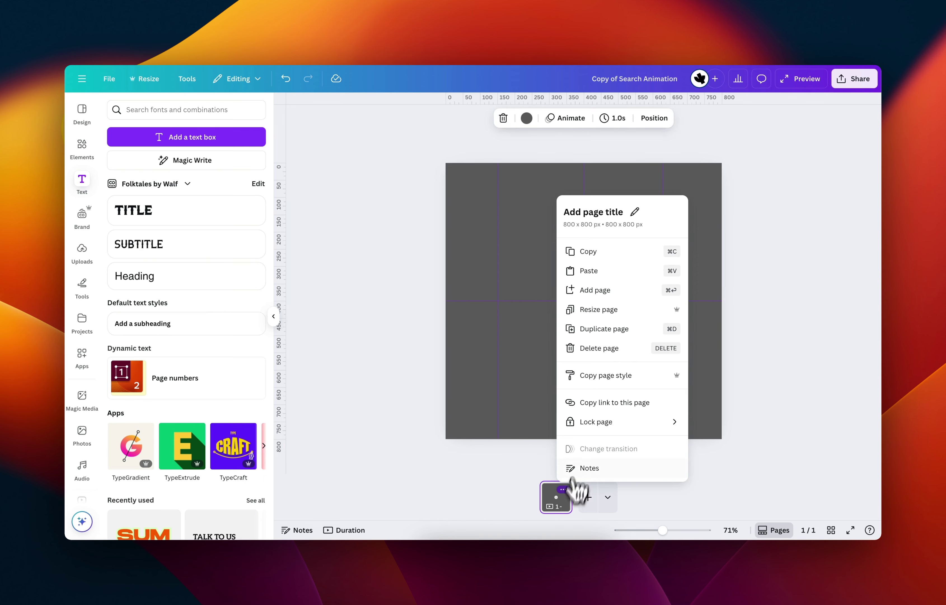
pyautogui.click(618, 331)
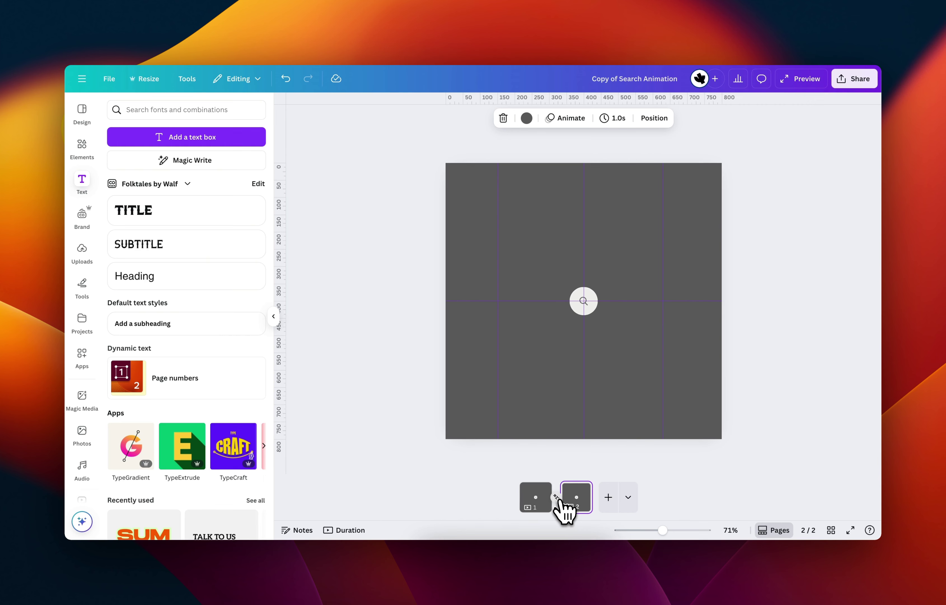
# - Compare the transition between the first two pages with the matching transition in the original Search Animation design
pyautogui.click(557, 497)
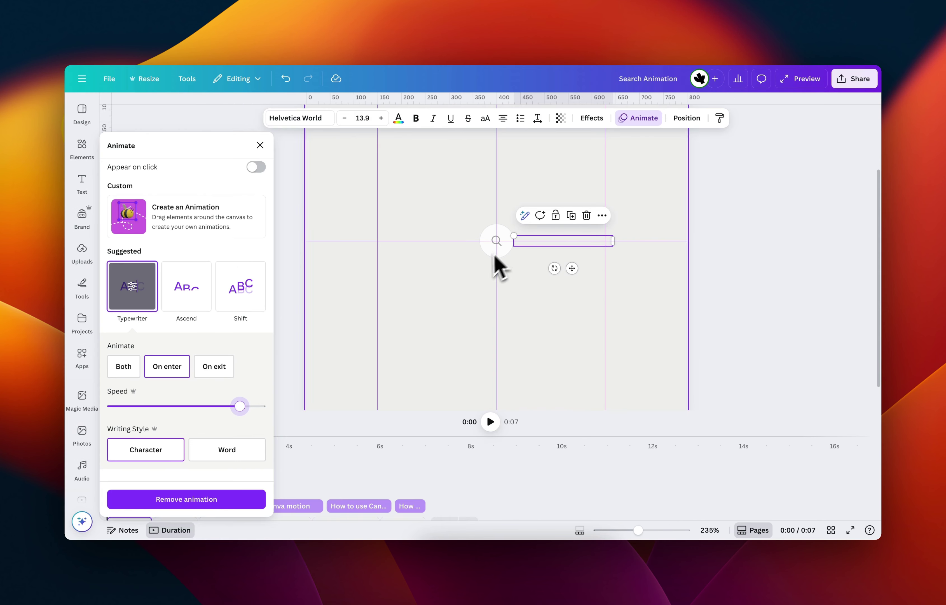
pyautogui.click(394, 451)
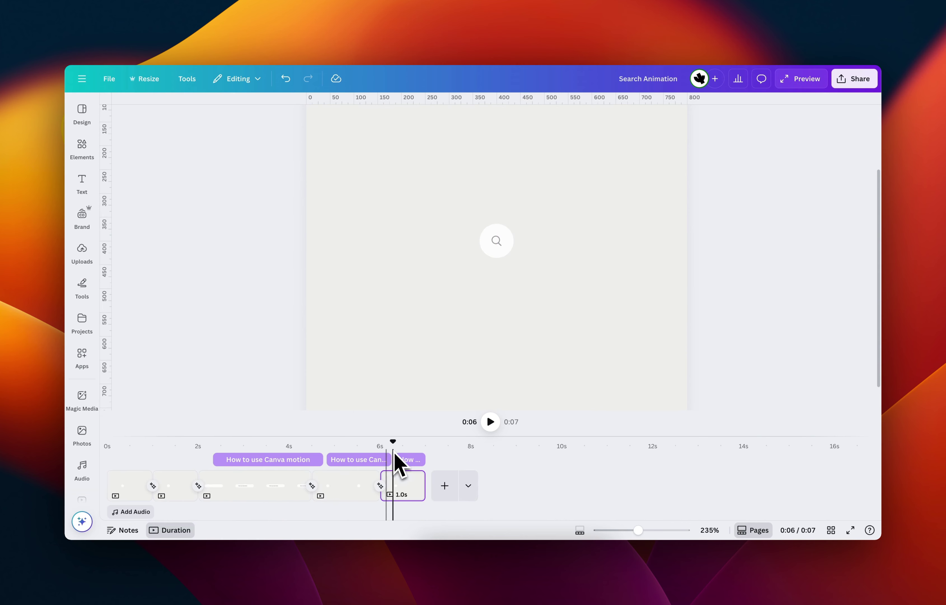
pyautogui.click(153, 486)
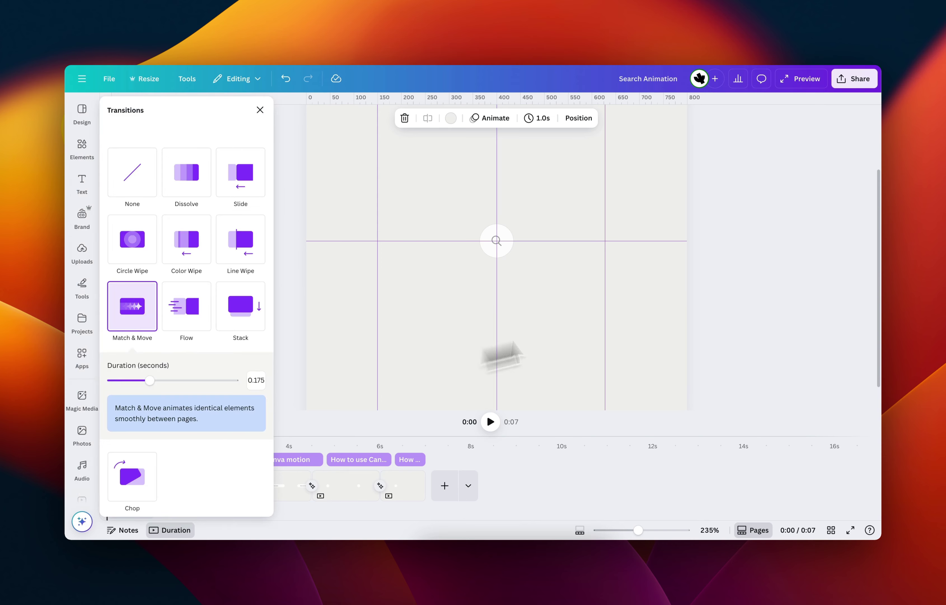
pyautogui.click(712, 302)
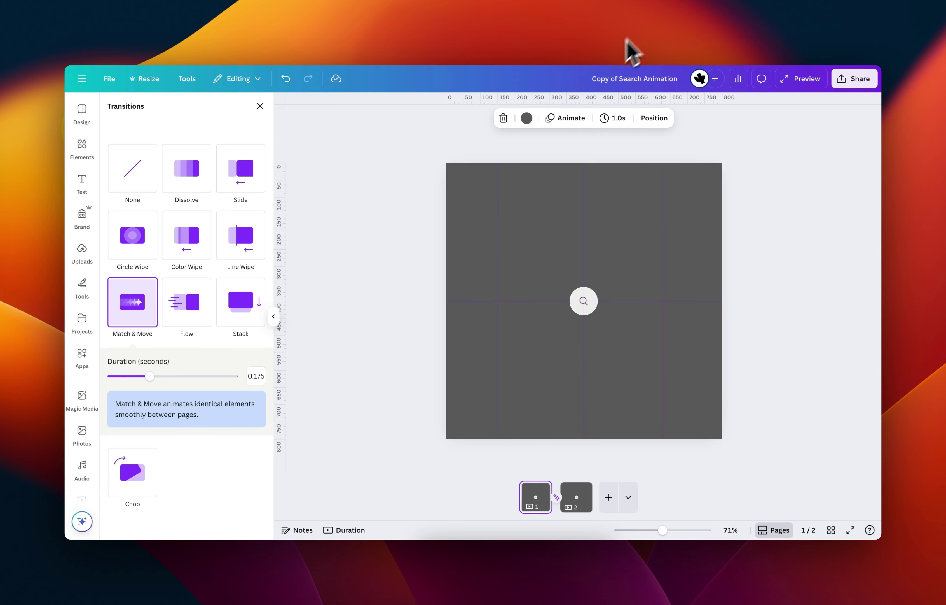
pyautogui.click(729, 298)
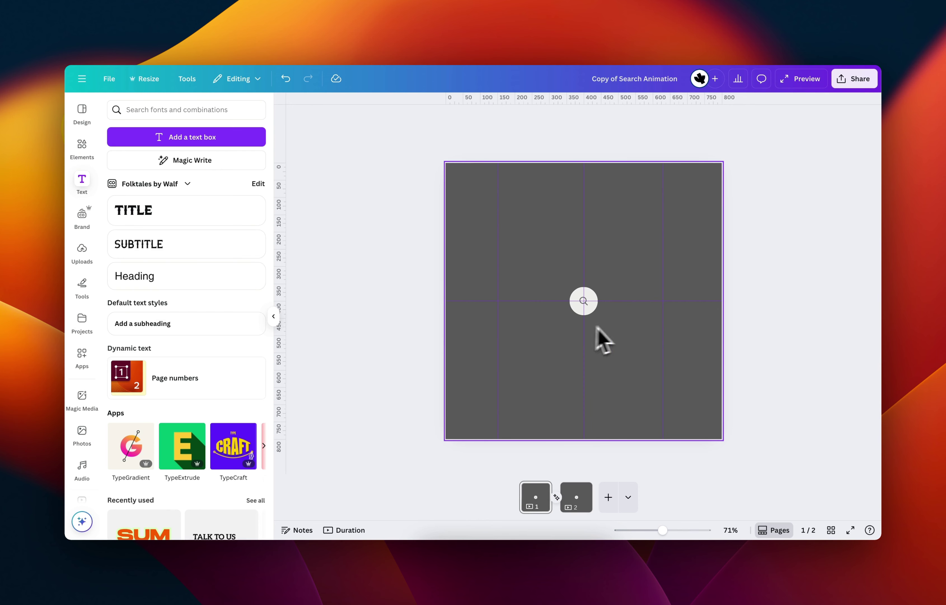
# - On page 2, move the circle together with the magnifying glass and hidden text to the guide left of centre
pyautogui.click(572, 508)
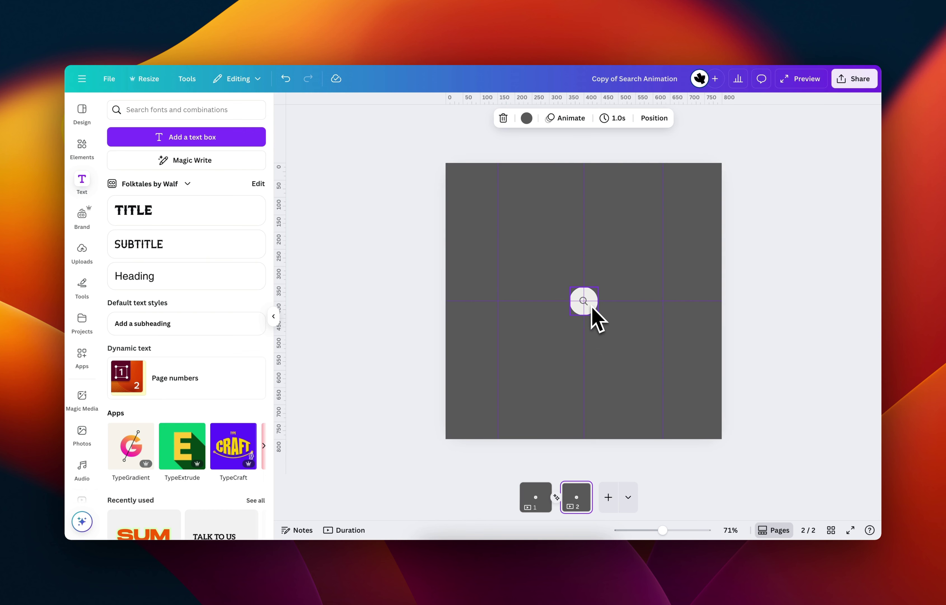
pyautogui.moveTo(556, 282); pyautogui.dragTo(524, 314)
pyautogui.click(408, 314)
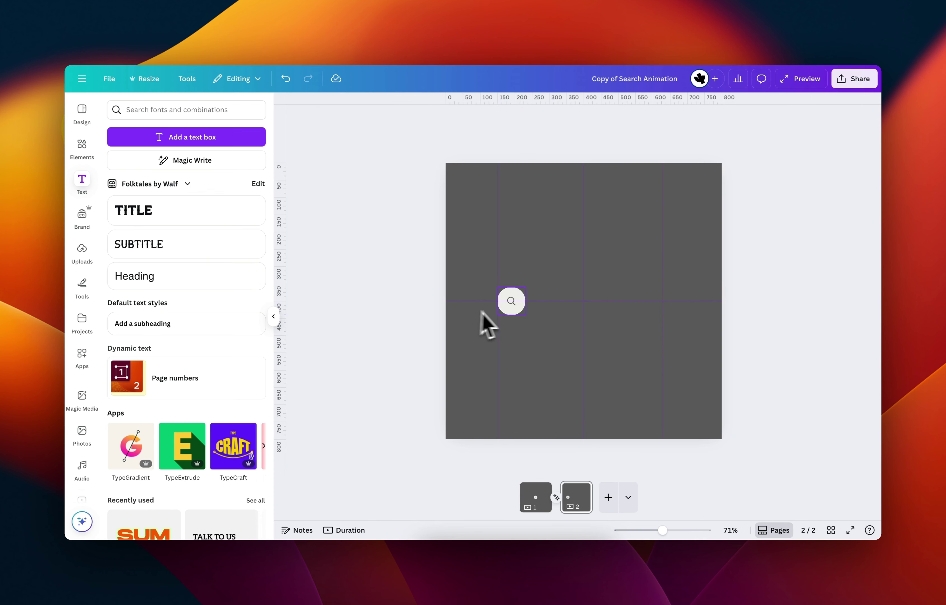
# - Stretch the circle on page 2 horizontally into a pill that reaches the guide right of centre
pyautogui.click(512, 316)
pyautogui.scroll(5, 538, 321)
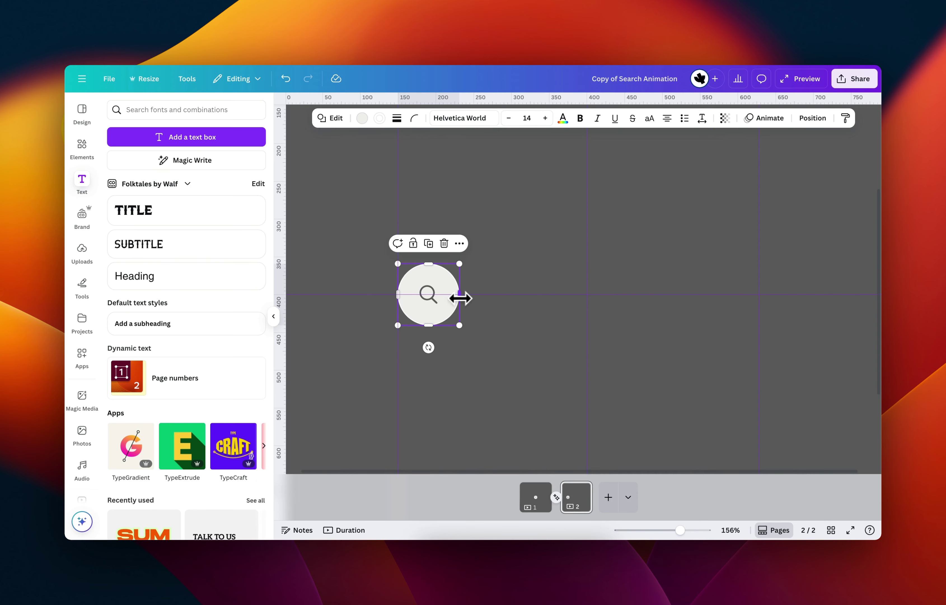
pyautogui.moveTo(461, 297); pyautogui.dragTo(760, 294)
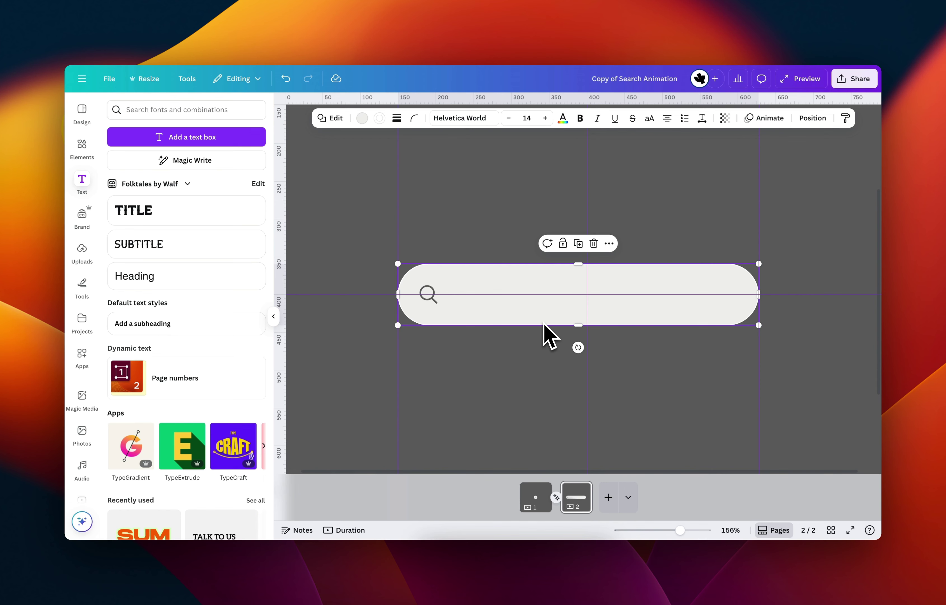
# - Make the search text inside the pill visible by setting its transparency to 100
pyautogui.click(510, 297)
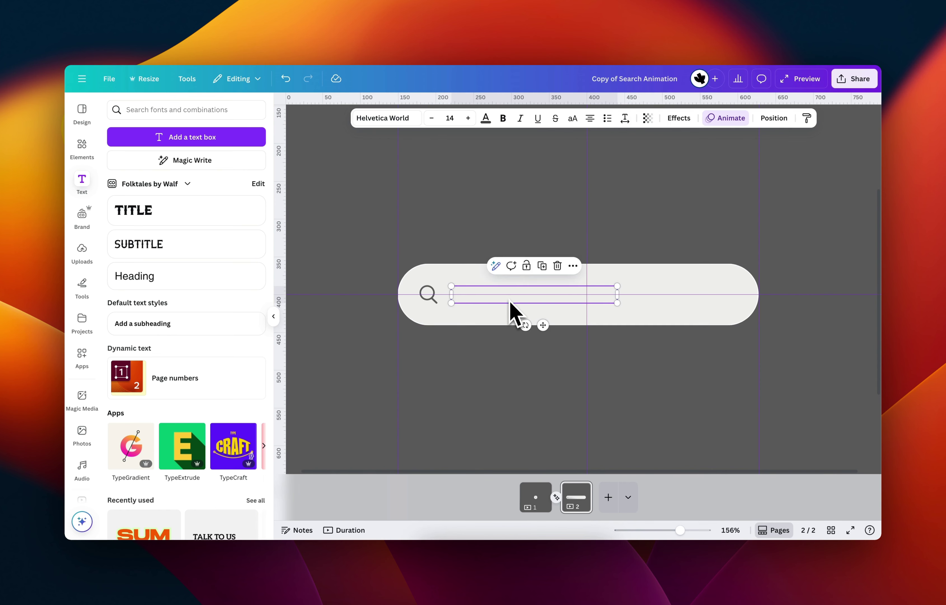
pyautogui.click(648, 118)
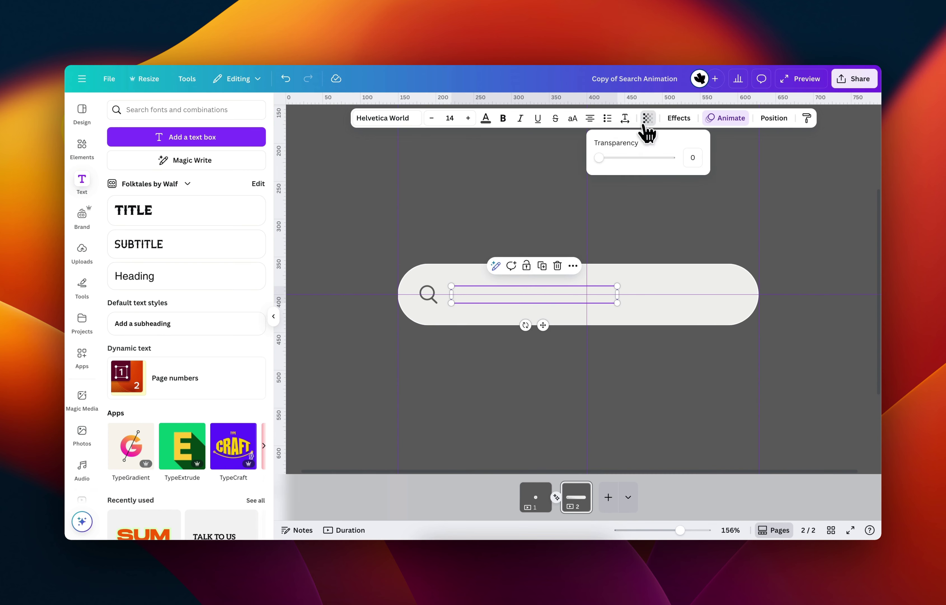
pyautogui.moveTo(598, 159); pyautogui.dragTo(704, 160)
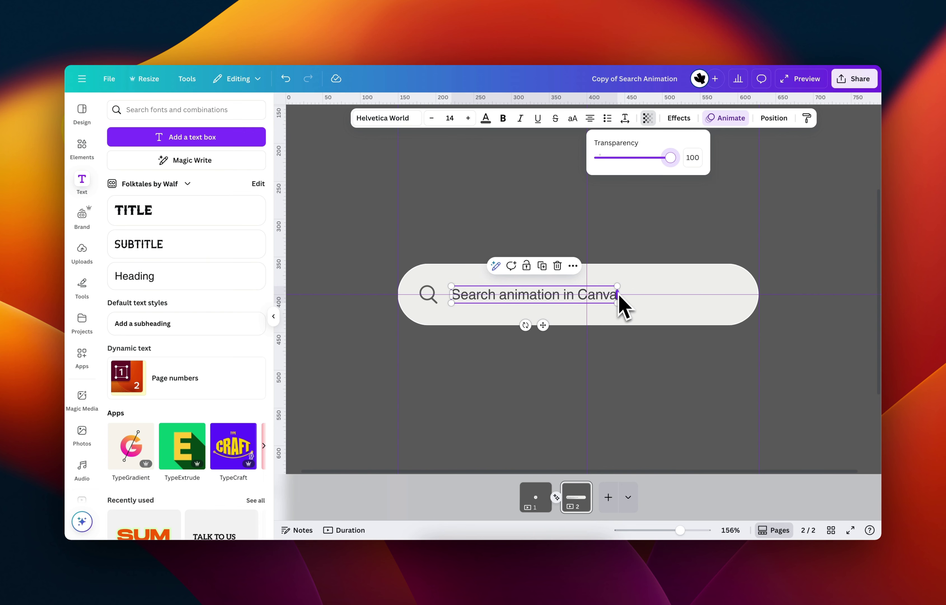
# - Left-align the search text and widen its text box toward the pill's right end
pyautogui.click(591, 119)
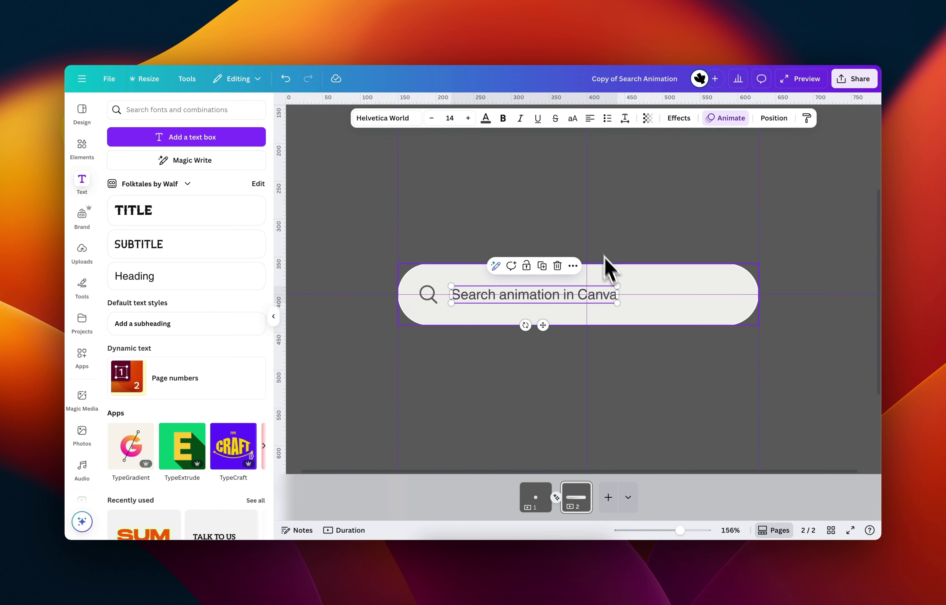
pyautogui.moveTo(617, 293); pyautogui.dragTo(690, 300)
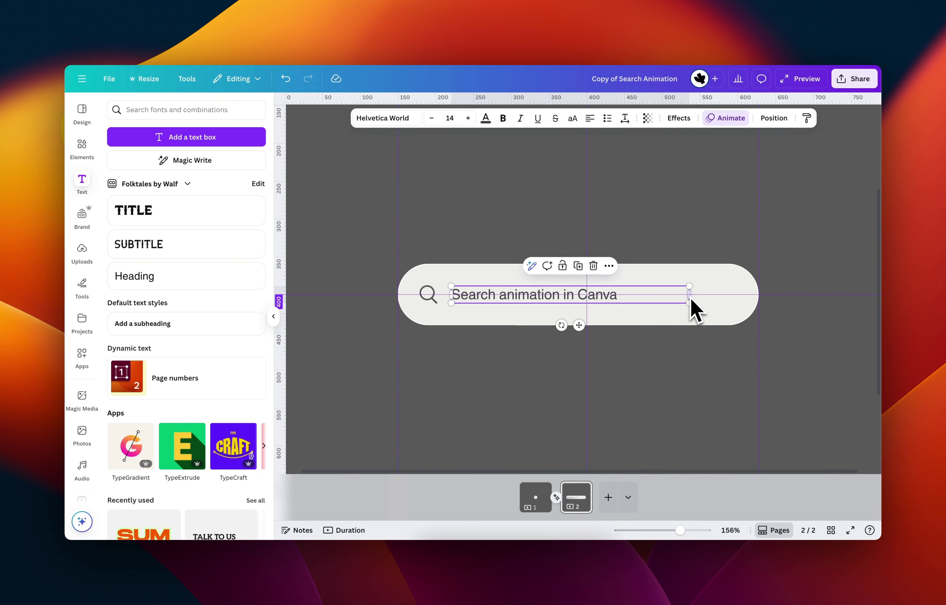
pyautogui.click(648, 201)
pyautogui.scroll(-5, 648, 201)
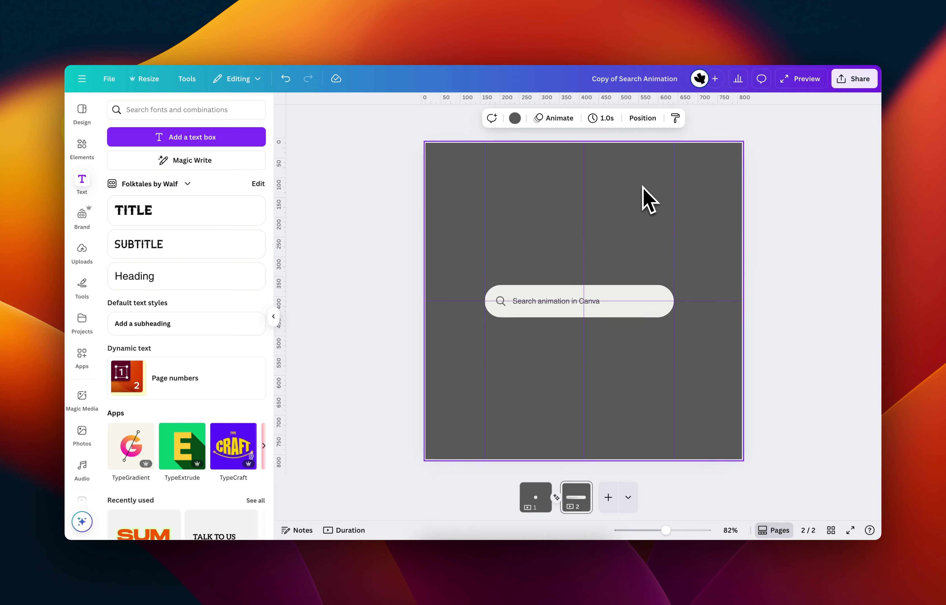
pyautogui.click(743, 277)
pyautogui.scroll(4, 568, 332)
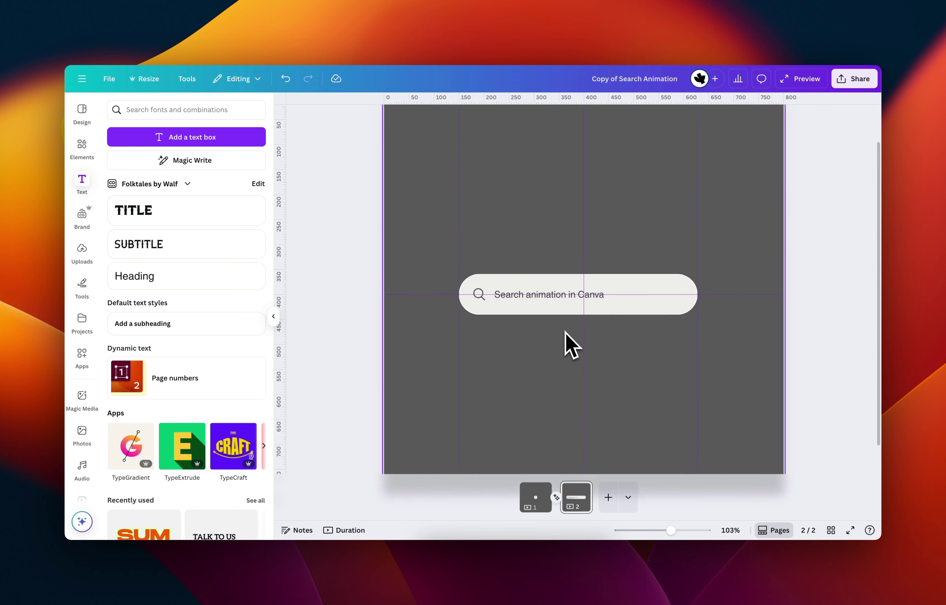
pyautogui.scroll(-3, 727, 298)
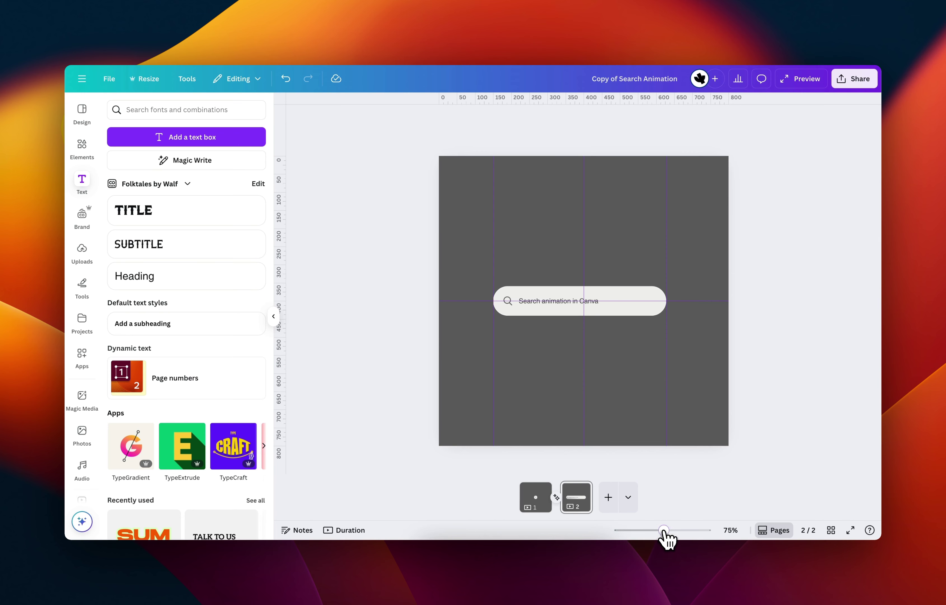
pyautogui.moveTo(664, 529); pyautogui.dragTo(621, 531)
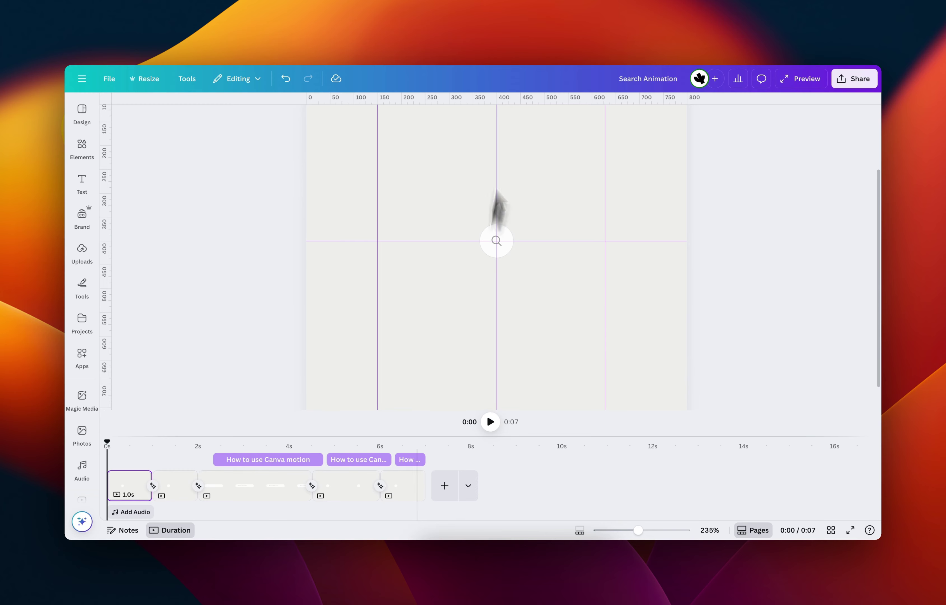
pyautogui.click(548, 35)
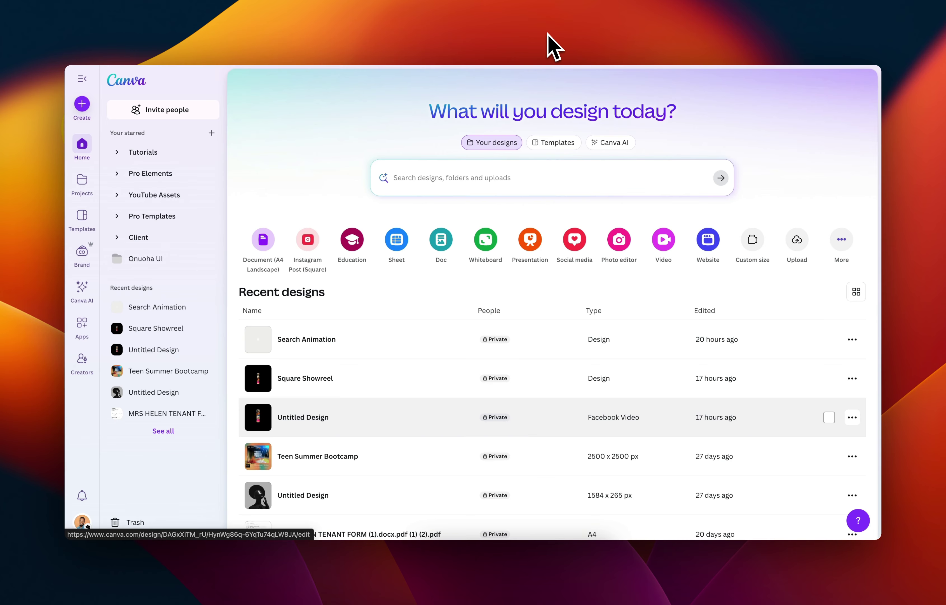
pyautogui.click(633, 34)
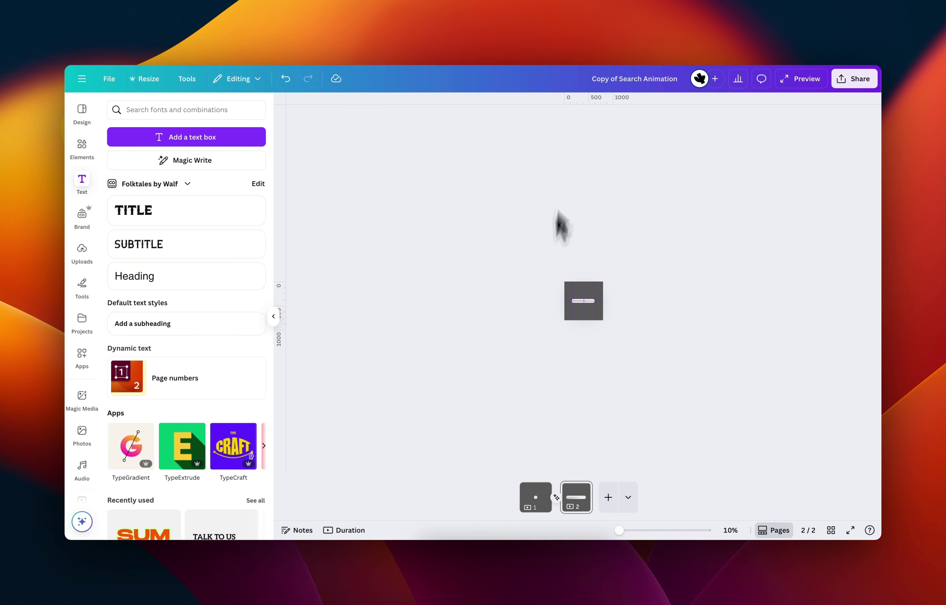
pyautogui.scroll(5, 576, 299)
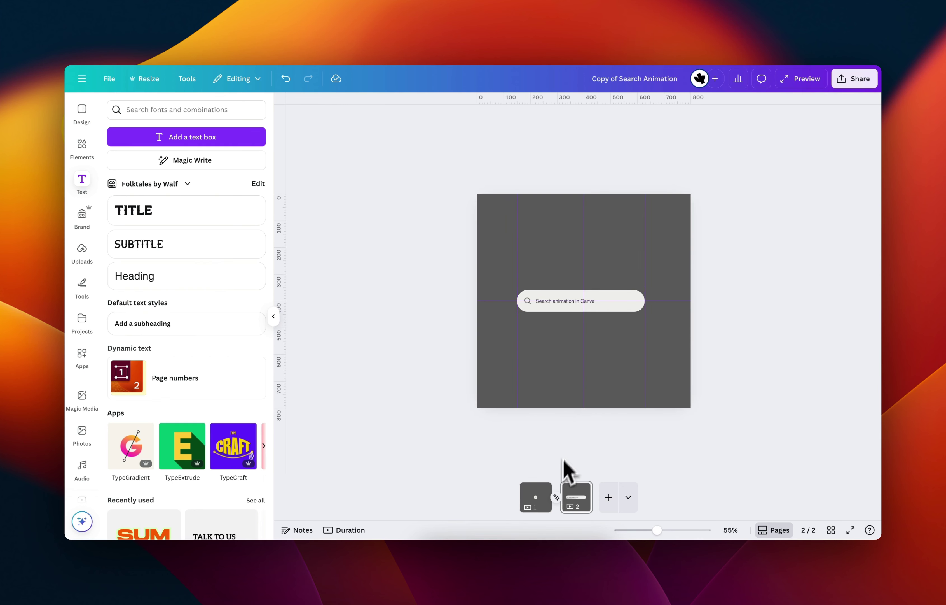
# - Show the design's timeline, play the two-page animation and scrub back through it
pyautogui.click(348, 532)
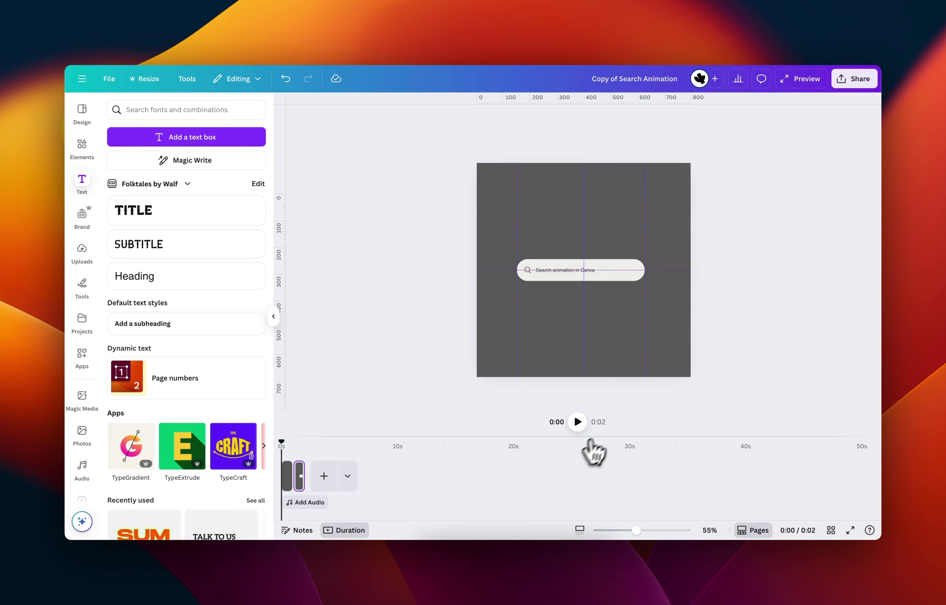
pyautogui.click(578, 422)
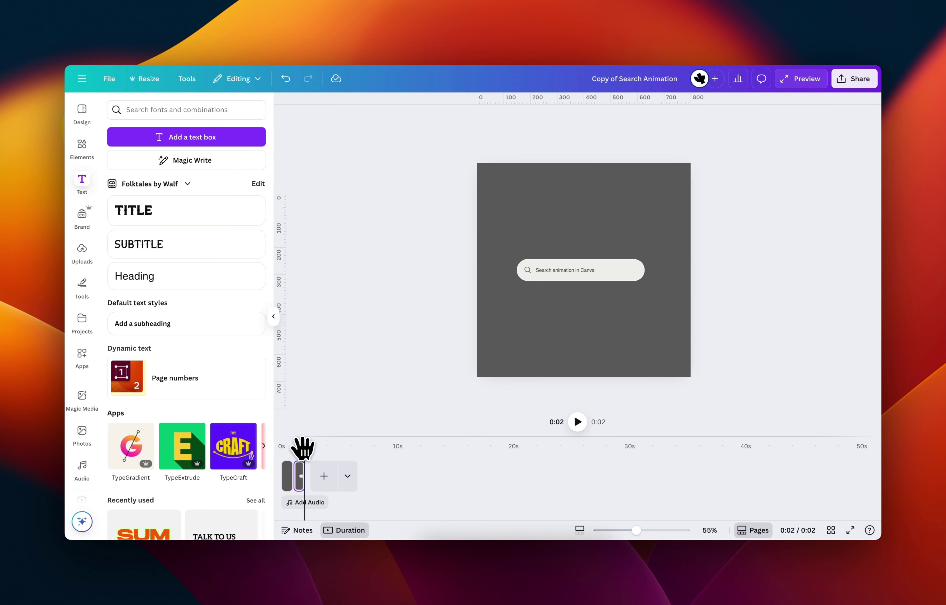
pyautogui.moveTo(303, 447); pyautogui.dragTo(270, 448)
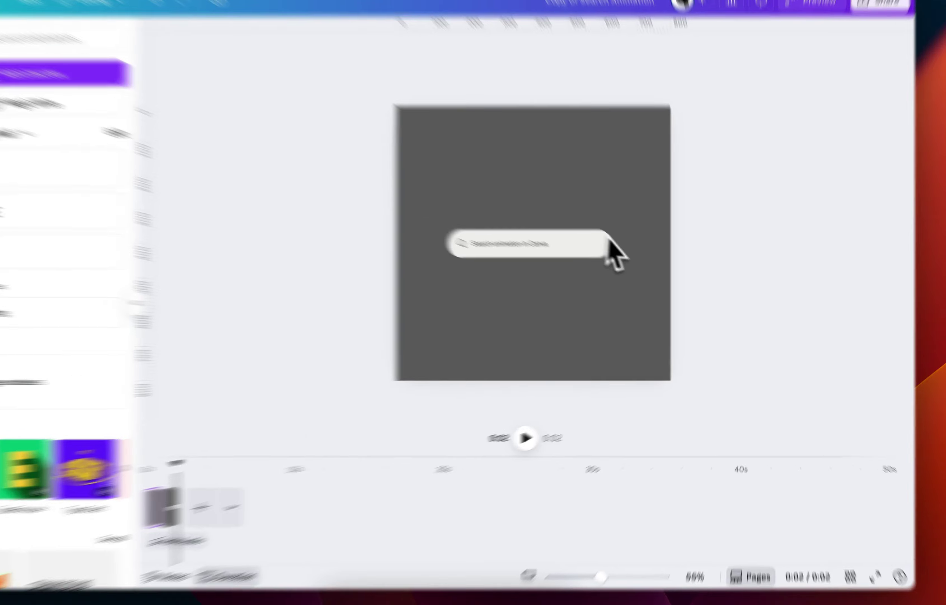
# - Enlarge the timeline scale and scrub back from page 2 into page 1 to review the pill expansion
pyautogui.click(624, 270)
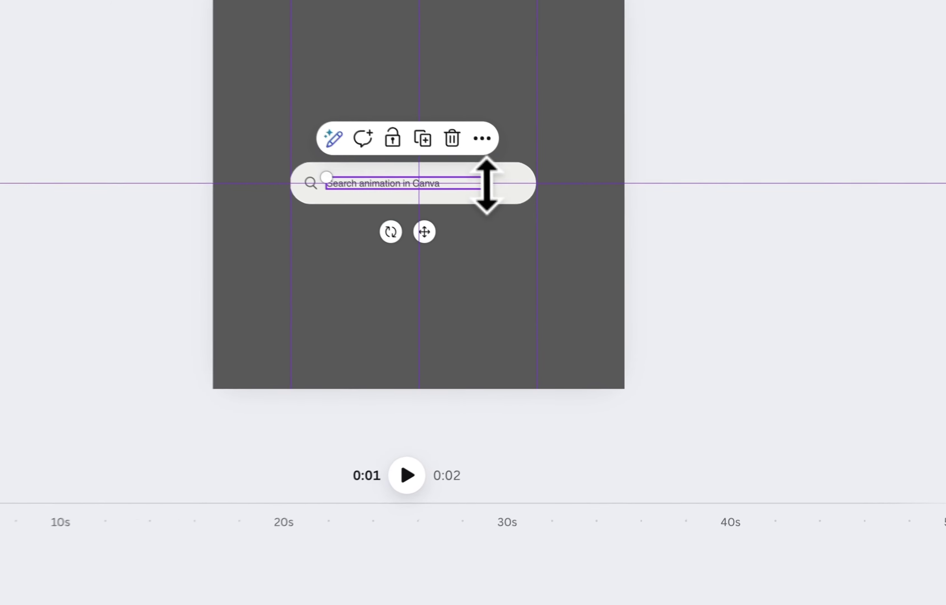
pyautogui.click(710, 315)
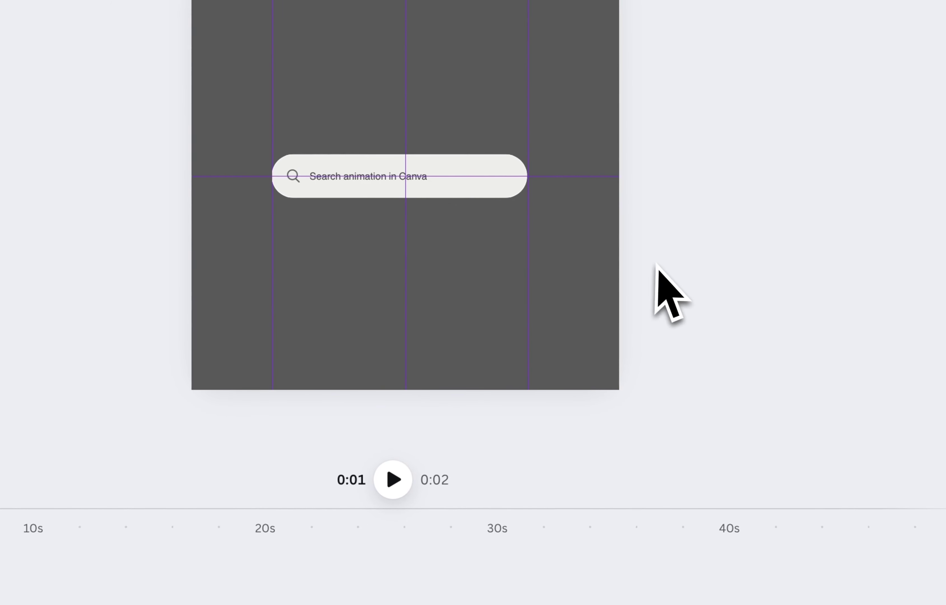
pyautogui.click(458, 197)
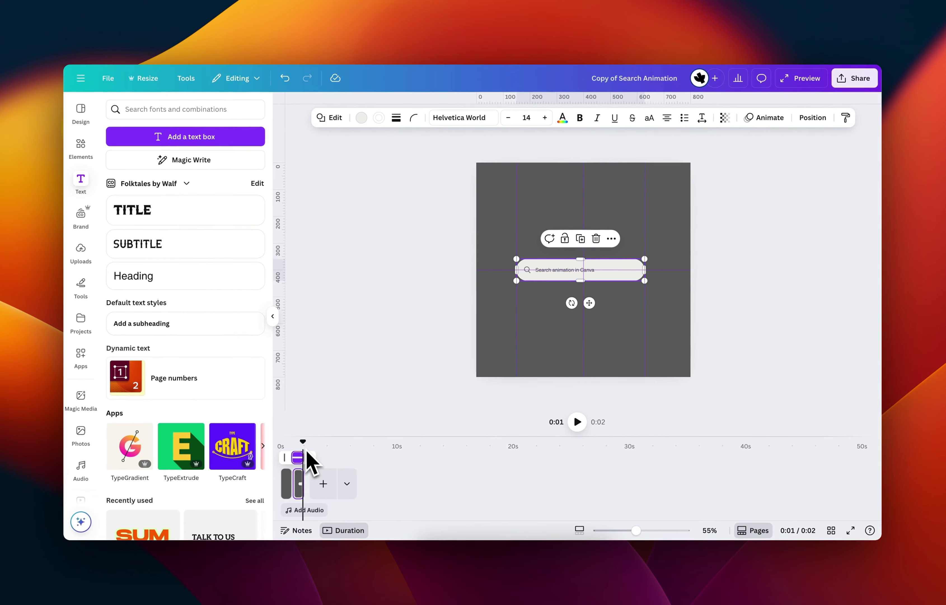
pyautogui.scroll(3, 299, 490)
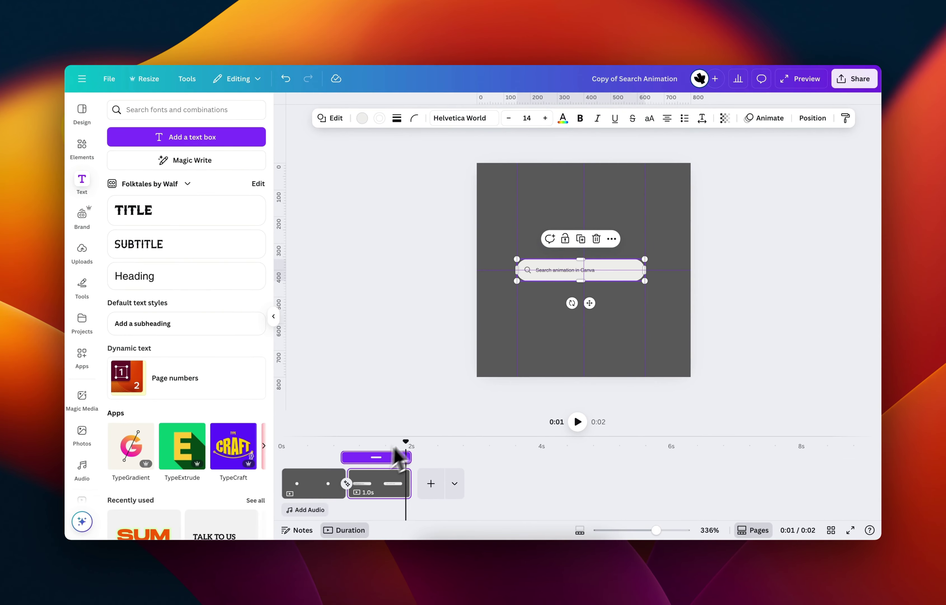
pyautogui.moveTo(406, 442); pyautogui.dragTo(333, 442)
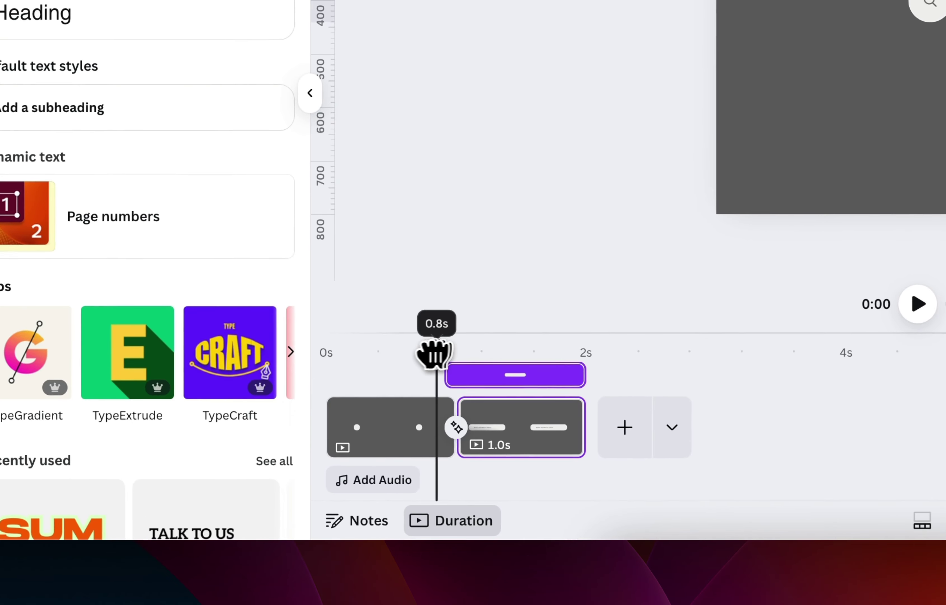
pyautogui.moveTo(434, 354); pyautogui.dragTo(406, 354)
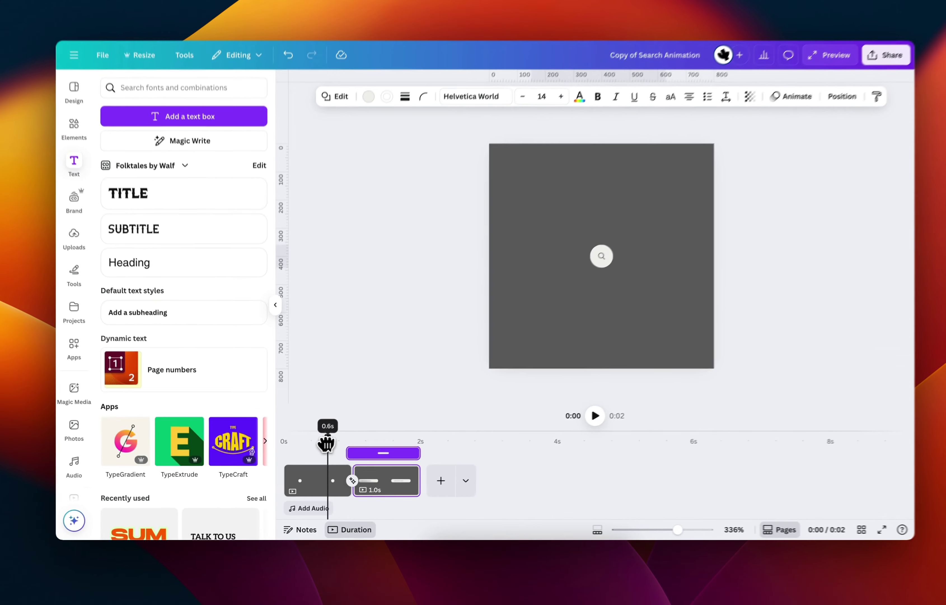
pyautogui.moveTo(326, 443)
pyautogui.mouseDown()
pyautogui.moveTo(358, 441)
pyautogui.moveTo(290, 446)
pyautogui.moveTo(361, 447)
pyautogui.moveTo(318, 453)
pyautogui.mouseUp()
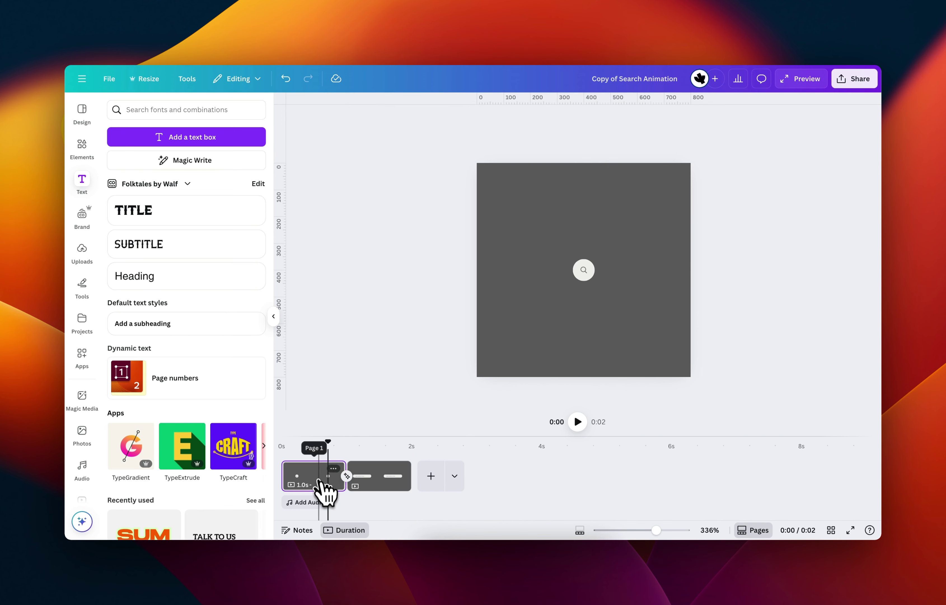
# - Duplicate page 1 and move the circle, magnifying glass and hidden text to the left vertical guide on the copy
pyautogui.click(320, 480)
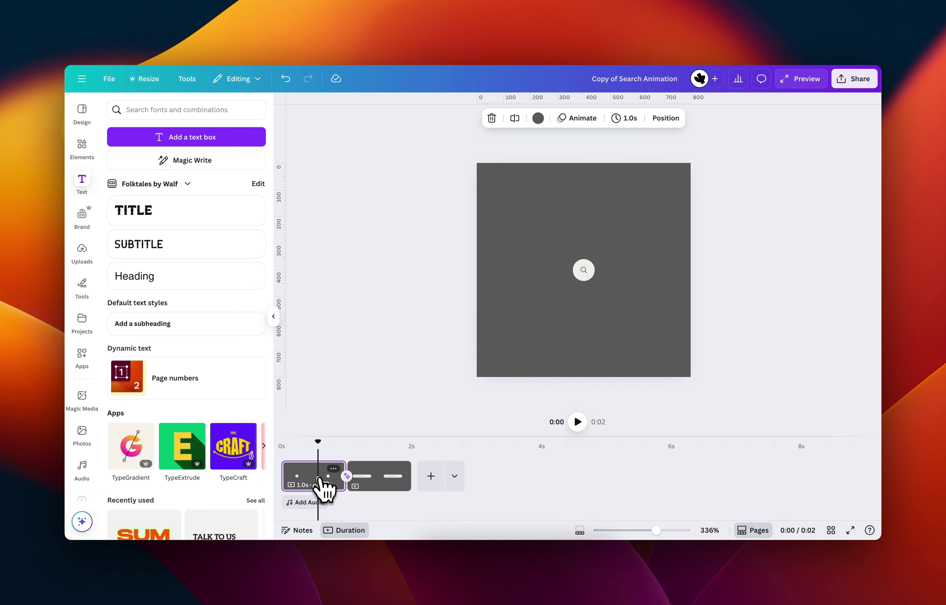
pyautogui.press('super+d')
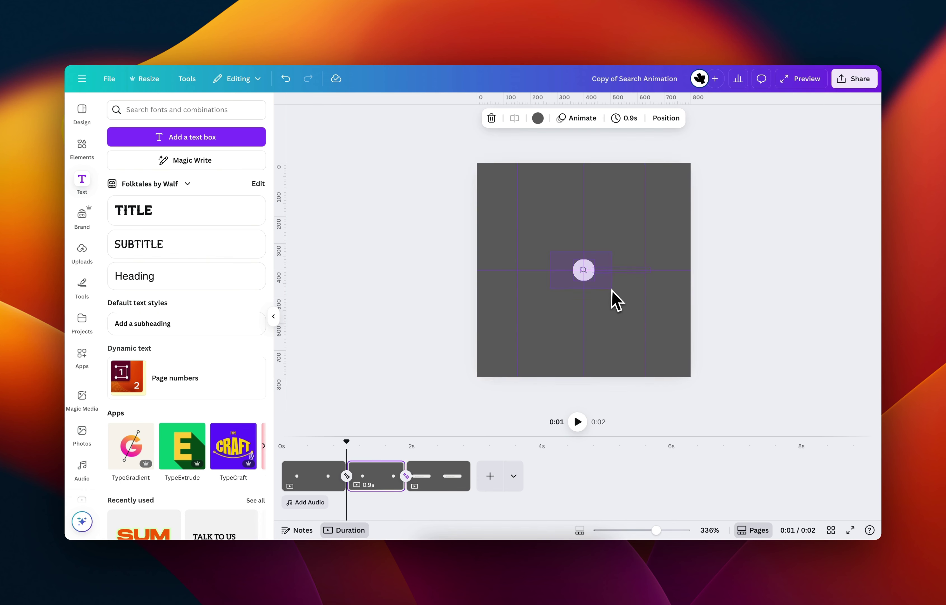
pyautogui.click(614, 298)
pyautogui.moveTo(589, 277); pyautogui.dragTo(532, 275)
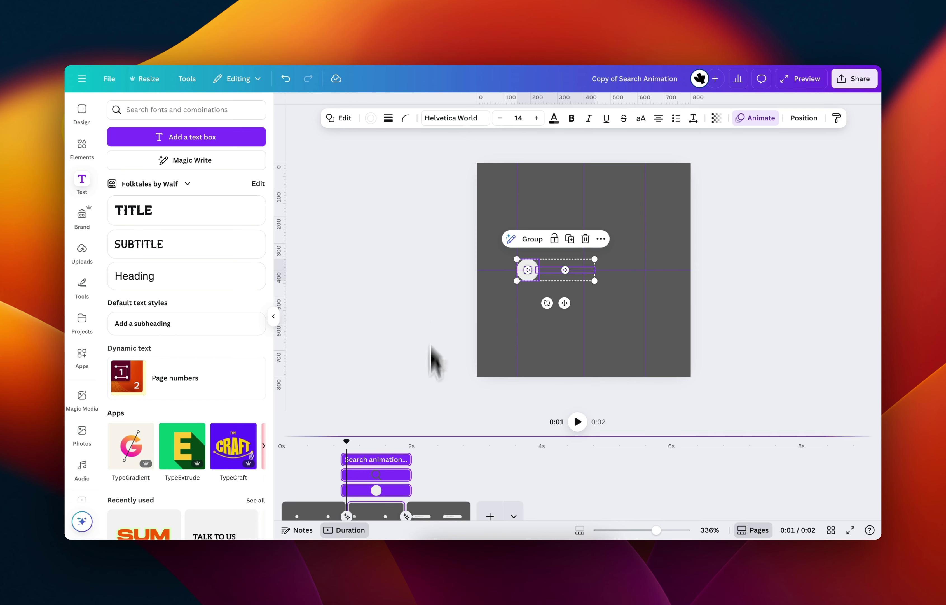
pyautogui.scroll(-2, 428, 478)
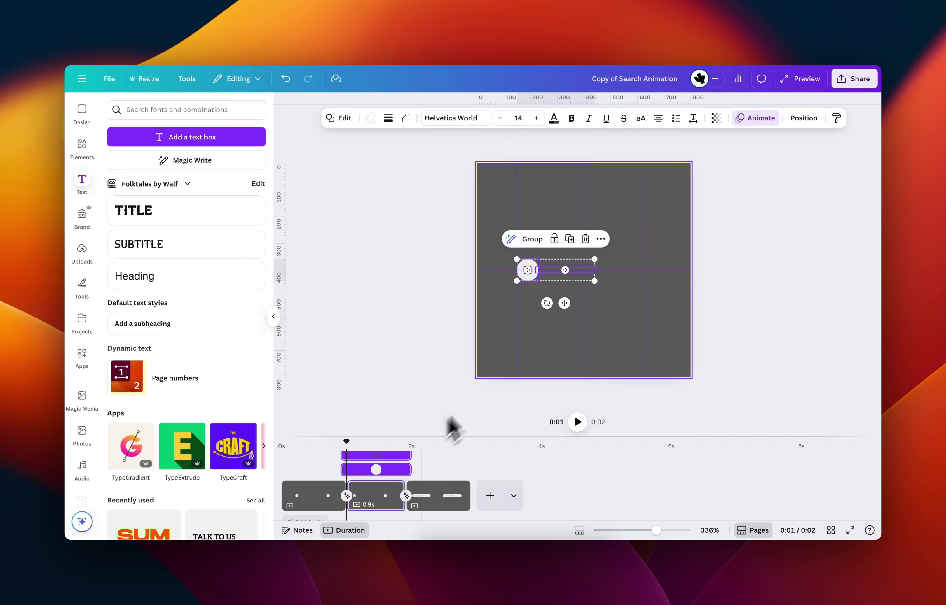
pyautogui.click(459, 282)
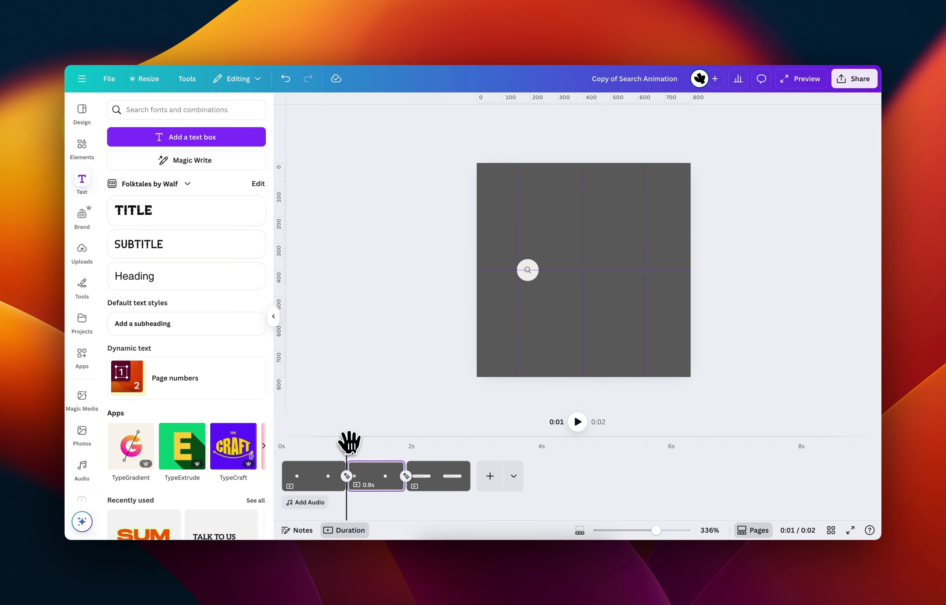
# - Compare the moved-circle page with the expanded-pill page, and delete the pill page
pyautogui.moveTo(347, 441); pyautogui.dragTo(429, 450)
pyautogui.click(437, 476)
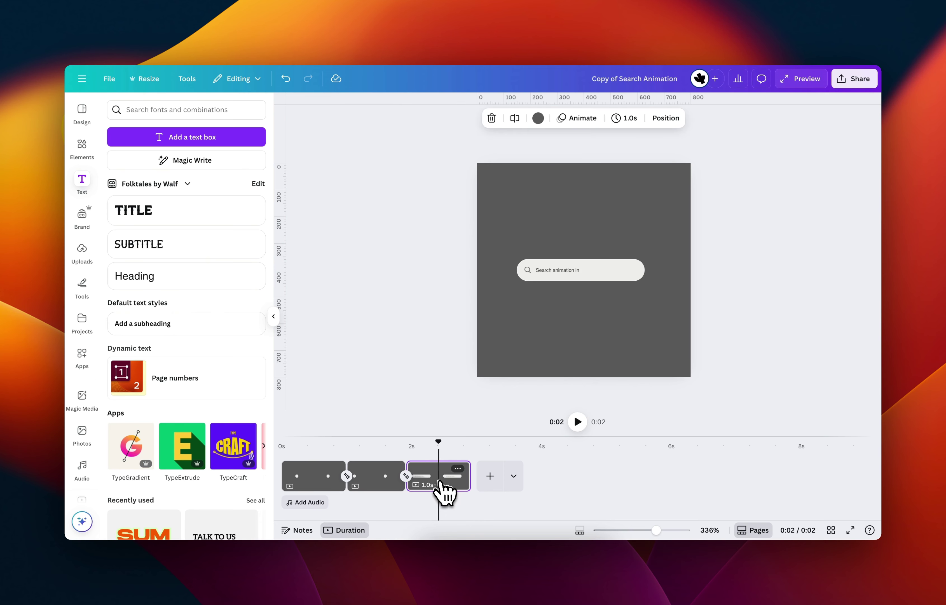
pyautogui.click(372, 482)
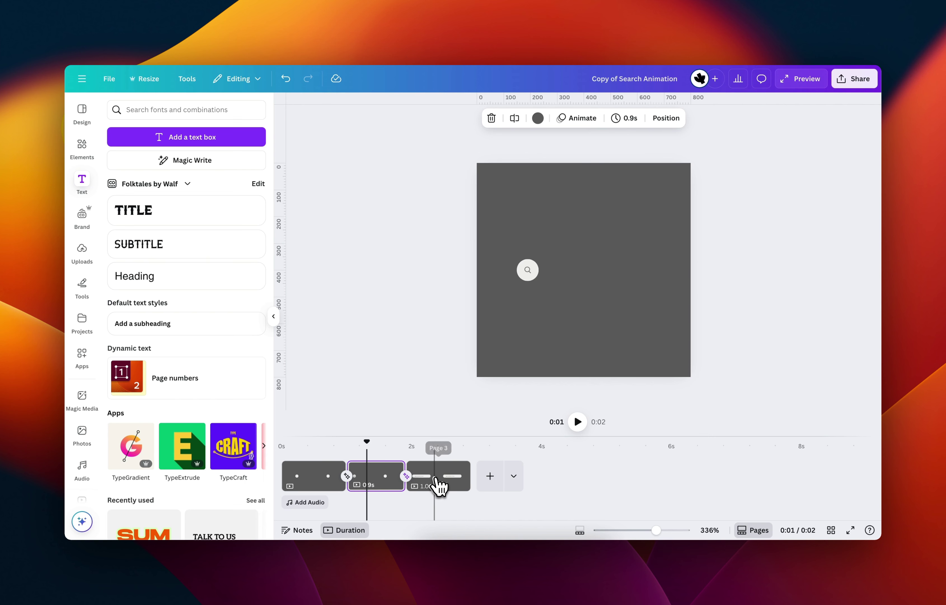
pyautogui.click(439, 486)
pyautogui.press('Delete')
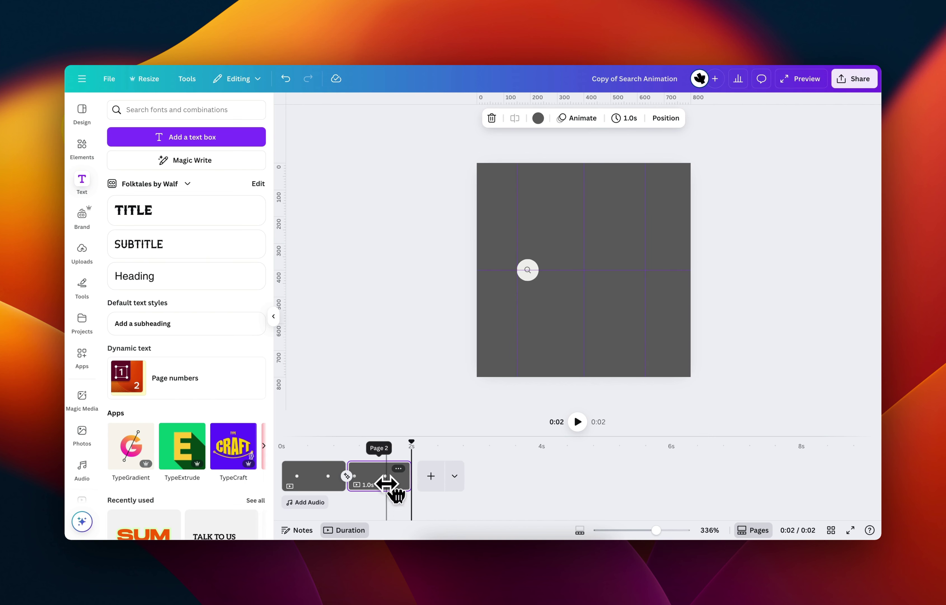
# - Shorten page 2 to 0.2 s and, on a 0.8 s copy of it, stretch the circle into a pill reaching the right guide
pyautogui.moveTo(408, 482); pyautogui.dragTo(359, 489)
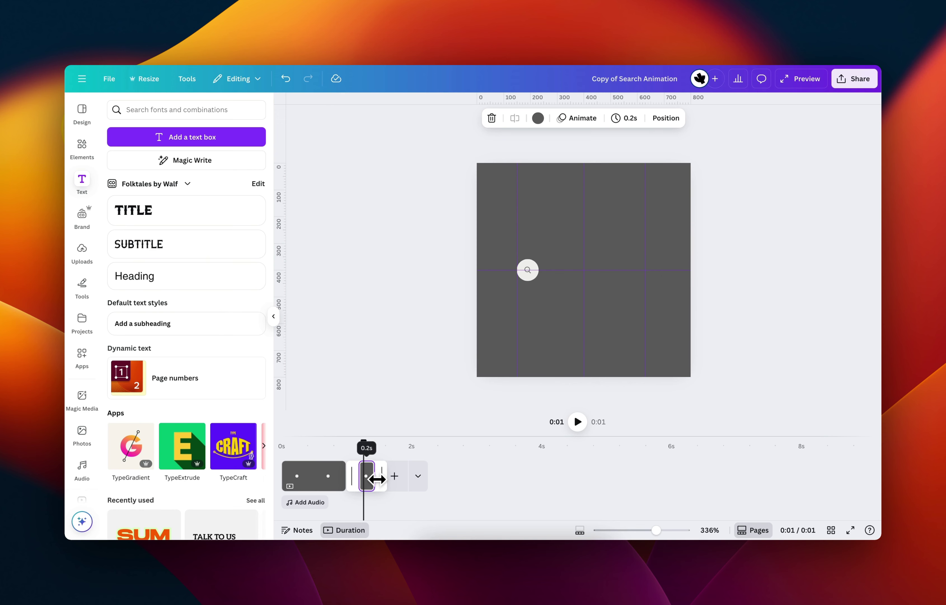
pyautogui.moveTo(377, 479); pyautogui.dragTo(409, 477)
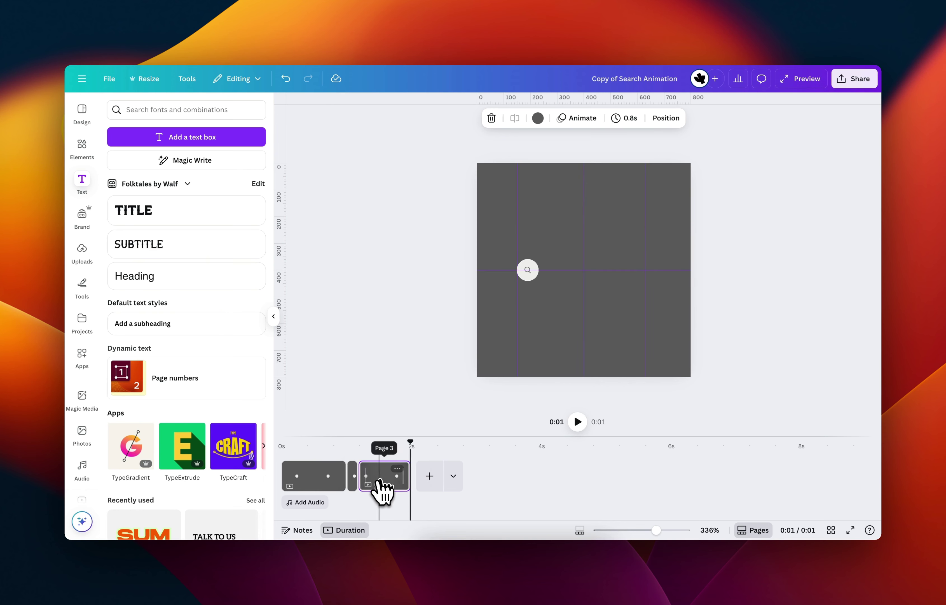
pyautogui.click(382, 481)
pyautogui.click(537, 276)
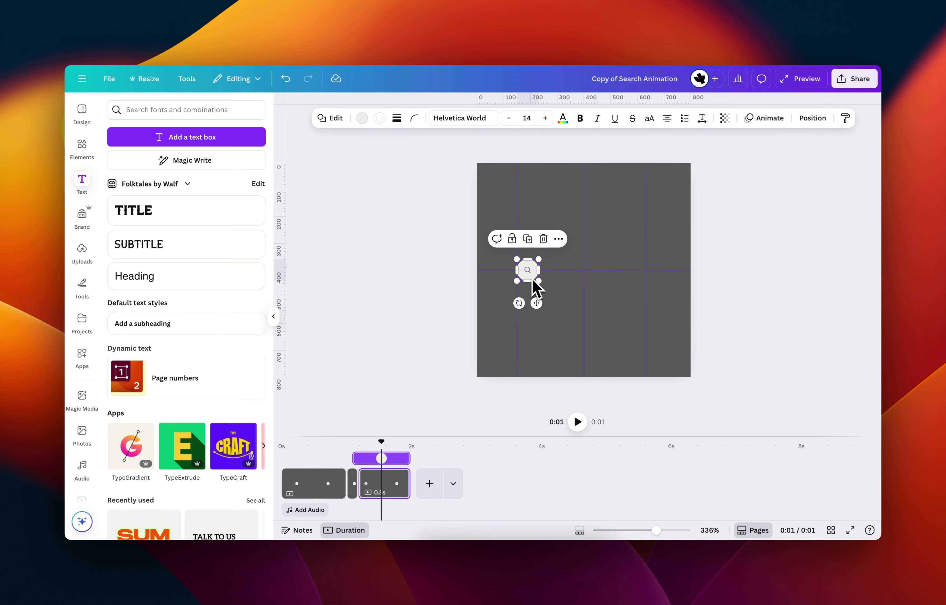
pyautogui.moveTo(541, 273); pyautogui.dragTo(646, 280)
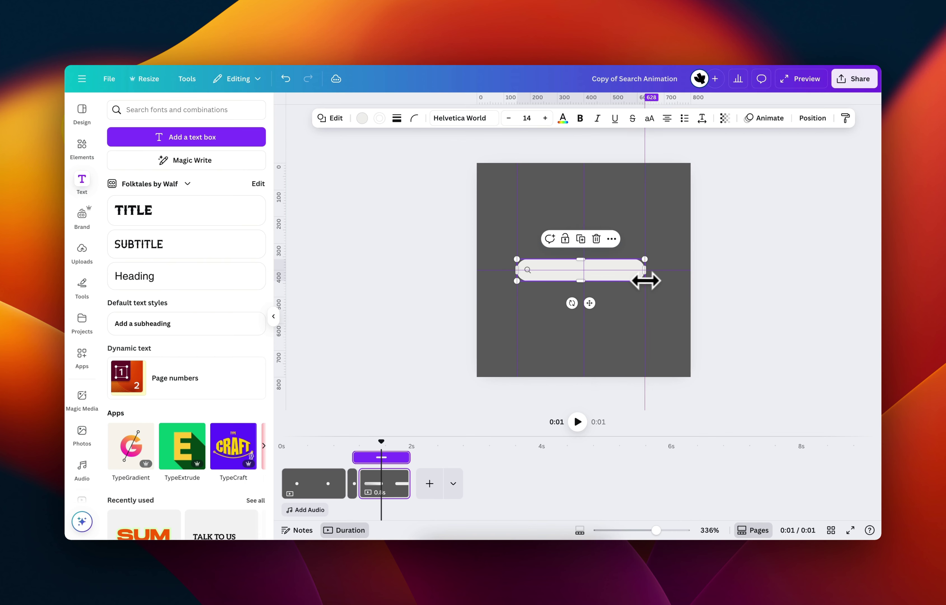
# - Scrub back to the start of the animation and shorten page 1 to 0.4 s
pyautogui.moveTo(383, 443); pyautogui.dragTo(298, 446)
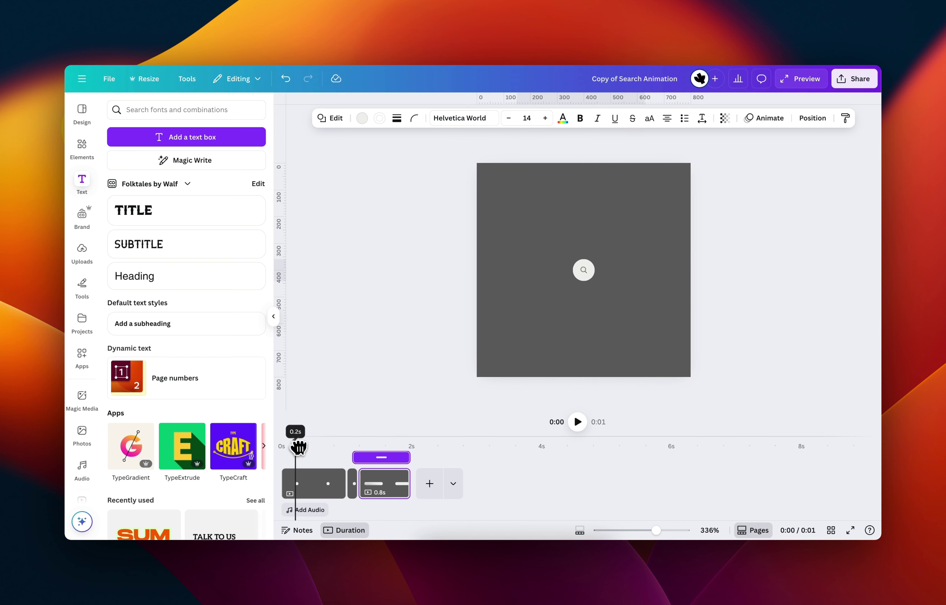
pyautogui.click(324, 482)
pyautogui.moveTo(335, 479); pyautogui.dragTo(265, 461)
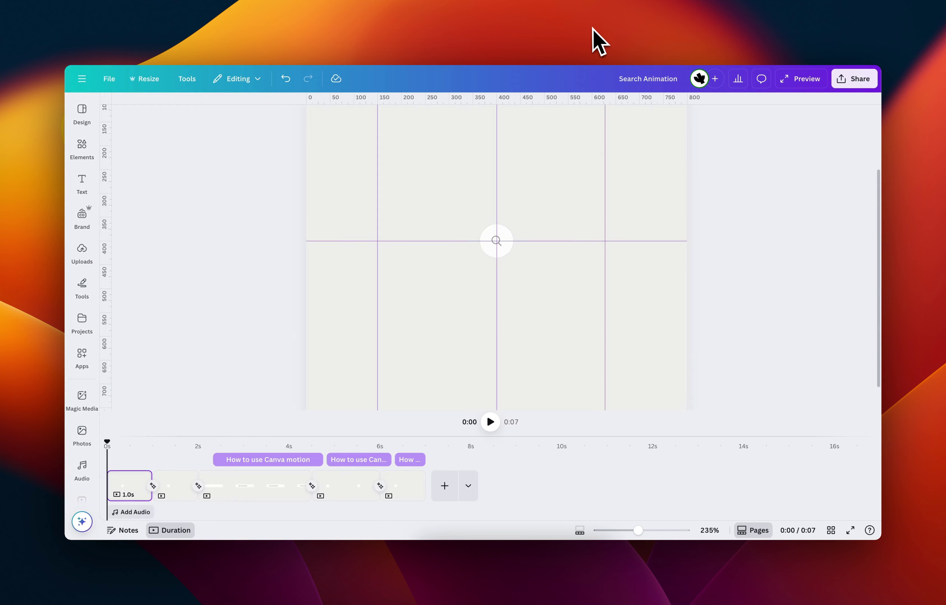
# - Switch to the Search Animation design and examine the vertical line, circle and magnifying glass on page 1 up close
pyautogui.click(212, 492)
pyautogui.click(128, 490)
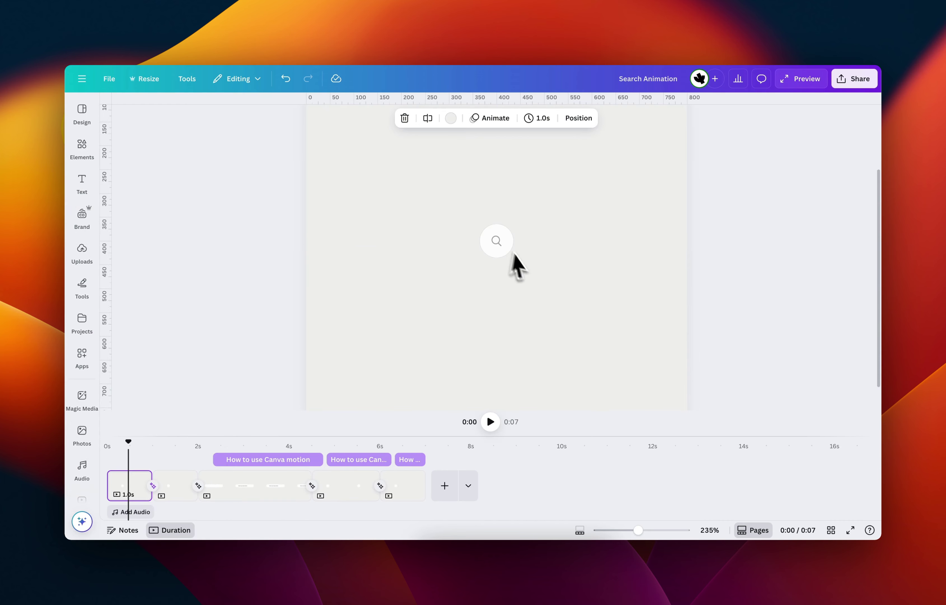
pyautogui.click(496, 237)
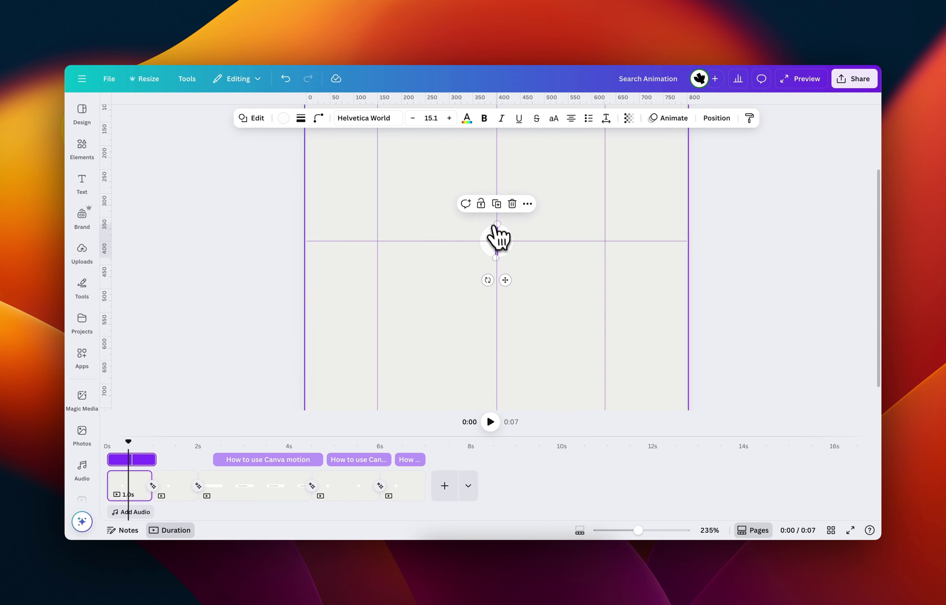
pyautogui.scroll(8, 496, 239)
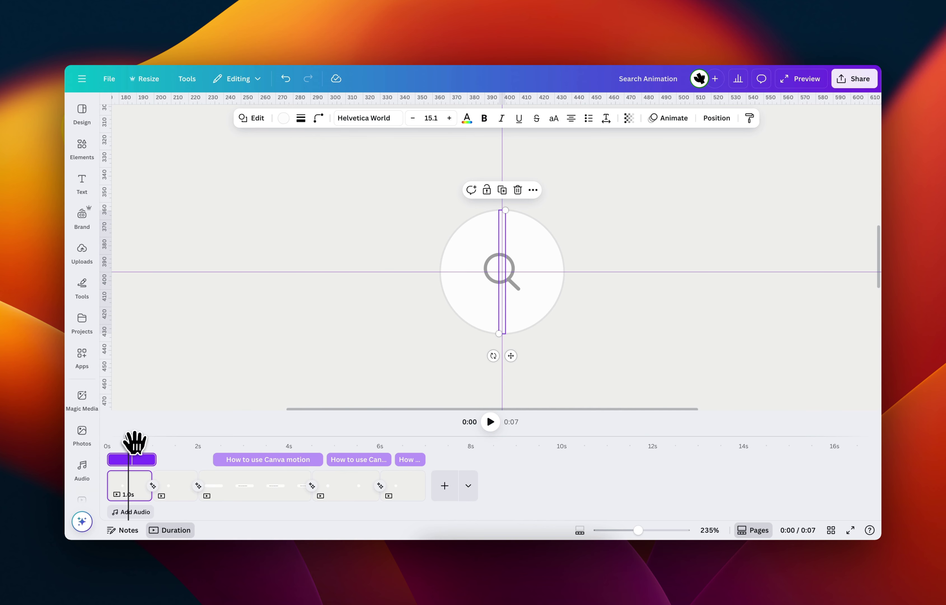
pyautogui.moveTo(133, 441)
pyautogui.mouseDown()
pyautogui.moveTo(235, 444)
pyautogui.moveTo(122, 445)
pyautogui.mouseUp()
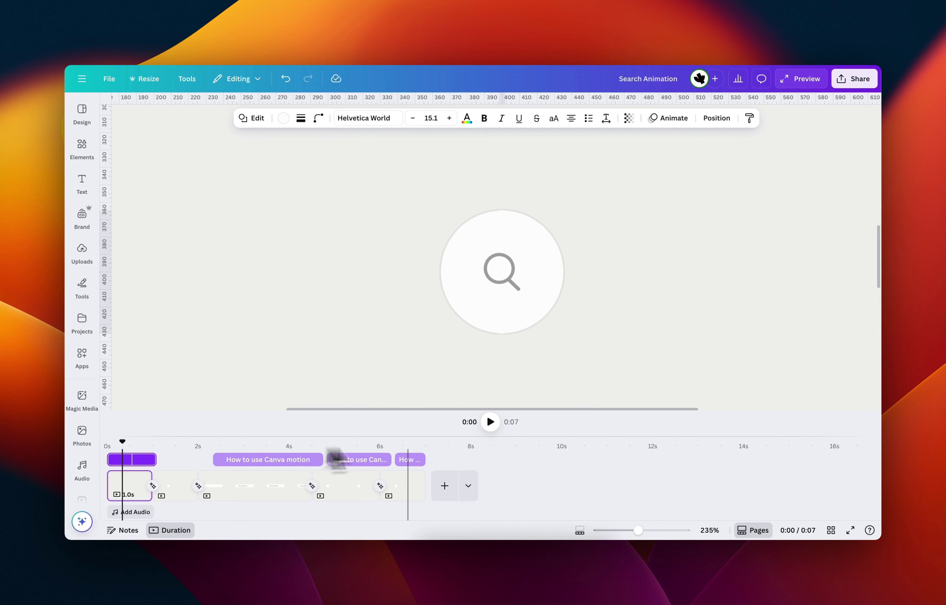
pyautogui.scroll(-5, 479, 316)
pyautogui.click(481, 312)
pyautogui.scroll(-3, 482, 312)
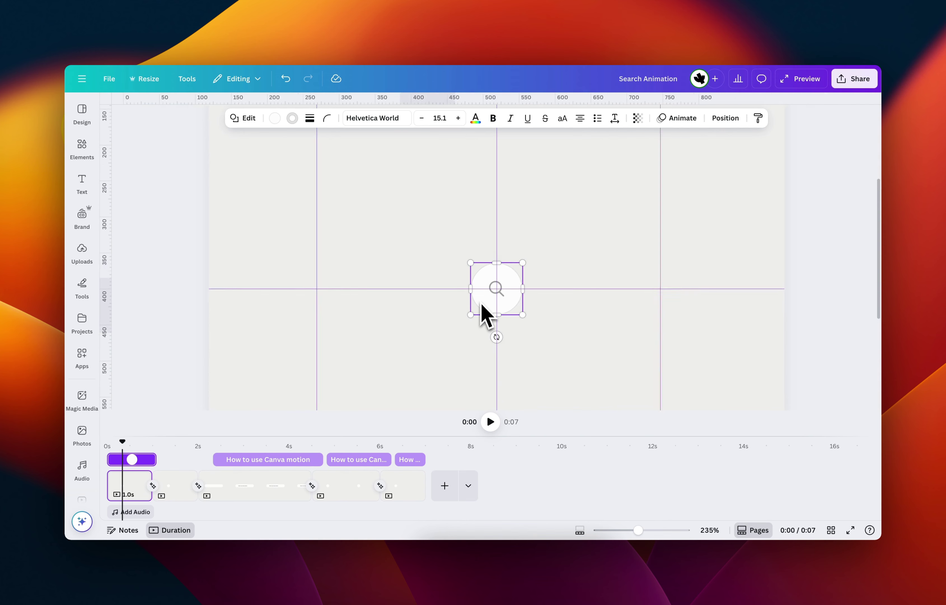
pyautogui.click(775, 292)
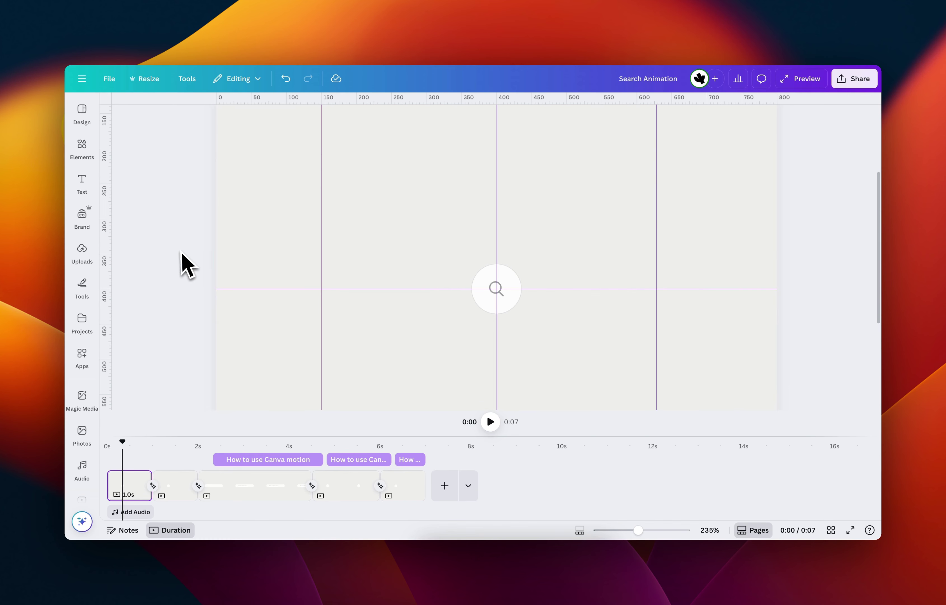
pyautogui.click(487, 288)
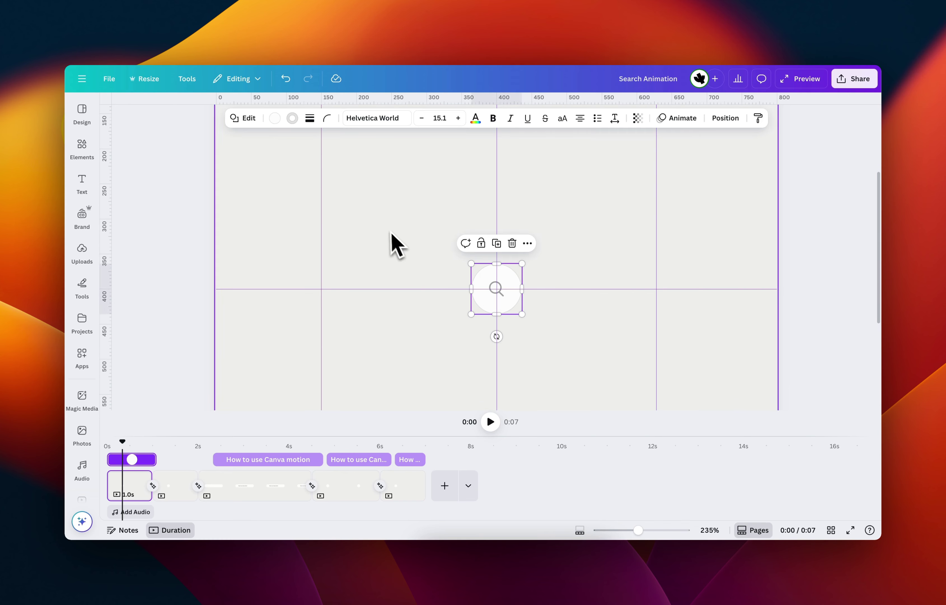
# - Copy all elements from page 1 of Search Animation, reduce Copy of Search Animation to one page, and replace its contents with them
pyautogui.moveTo(210, 201); pyautogui.dragTo(578, 380)
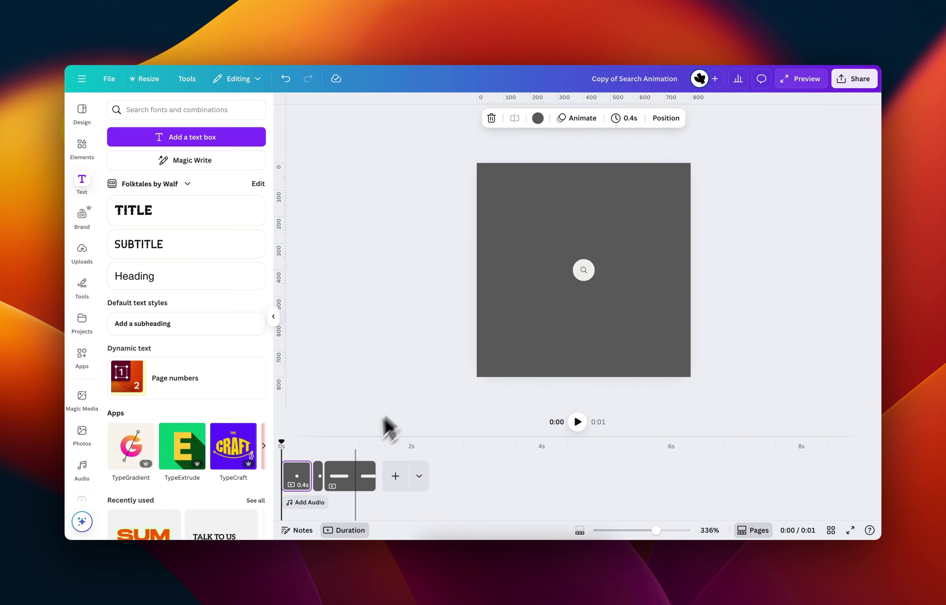
pyautogui.click(352, 481)
pyautogui.press('Delete')
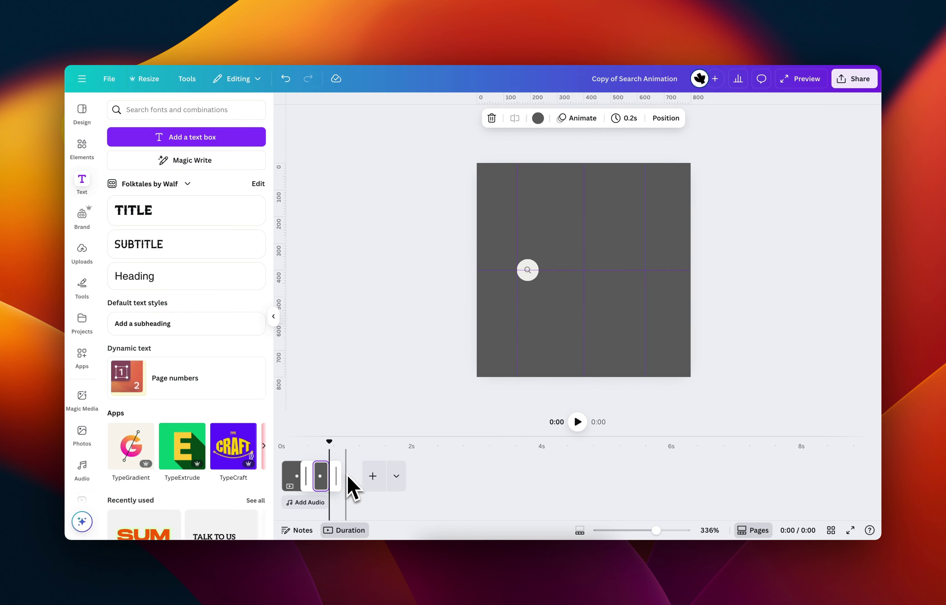
pyautogui.press('Delete')
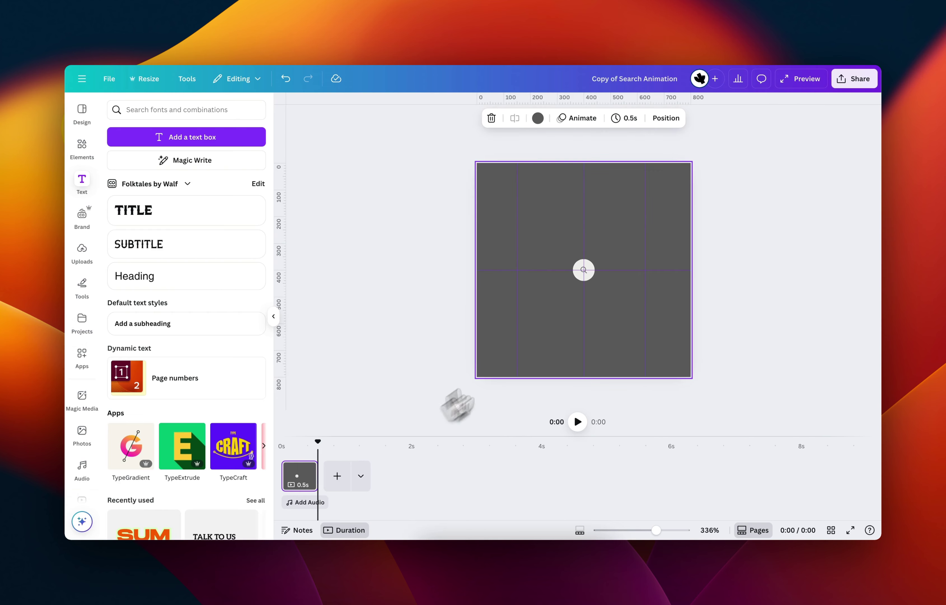
pyautogui.click(699, 324)
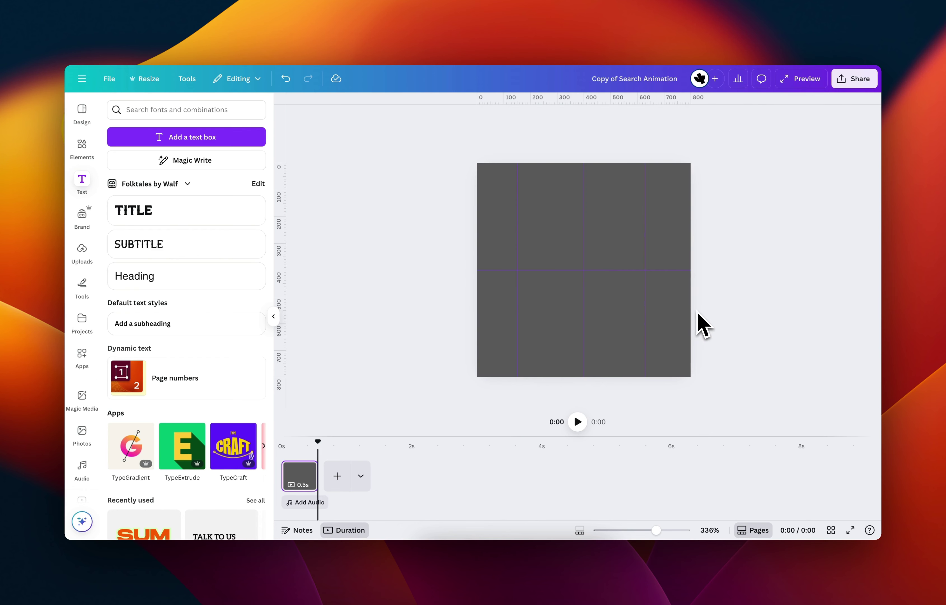
pyautogui.click(626, 288)
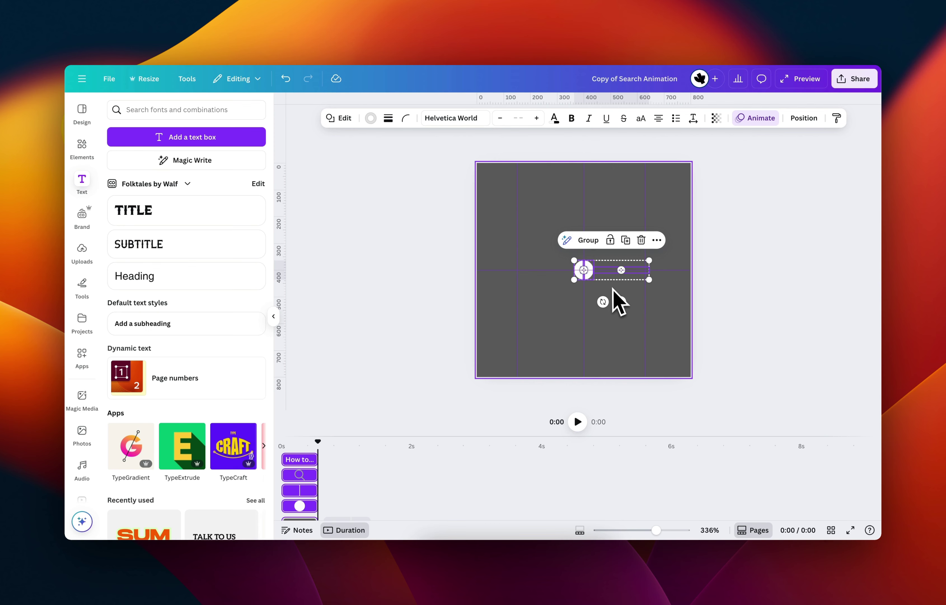
# - Make the hidden "How to use Canva motion" text beside the circle visible by raising its transparency value to the maximum
pyautogui.scroll(5, 614, 293)
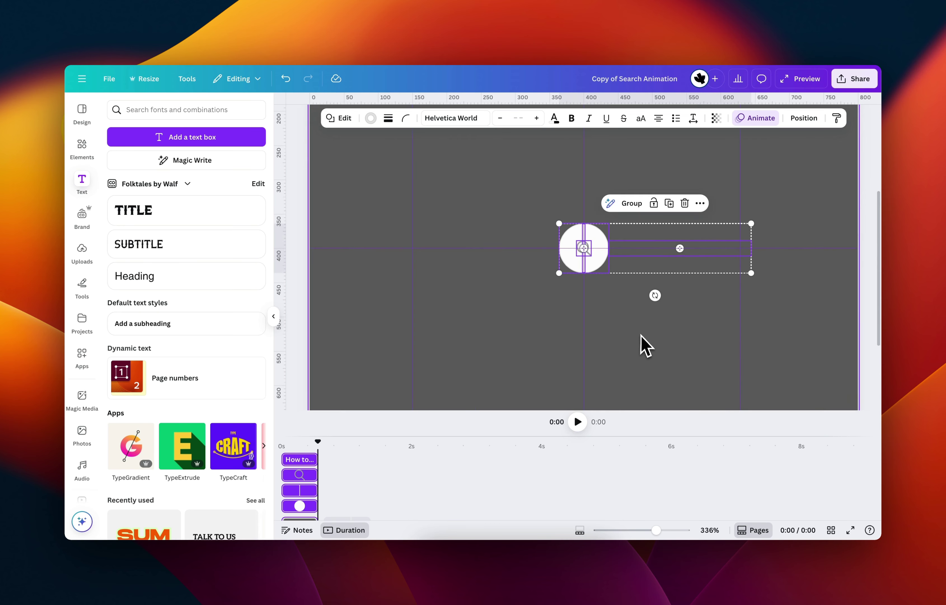
pyautogui.click(641, 335)
pyautogui.click(660, 249)
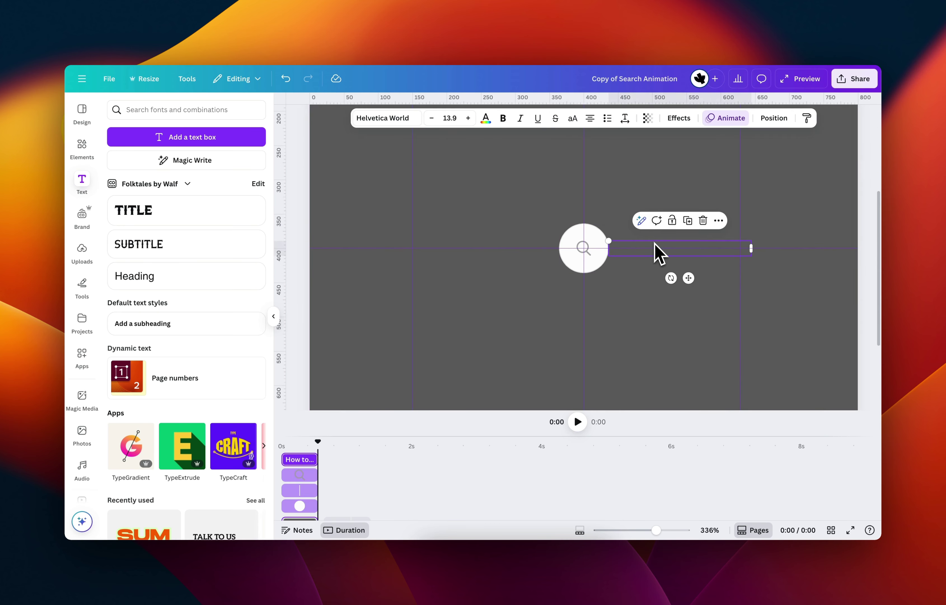
pyautogui.click(648, 124)
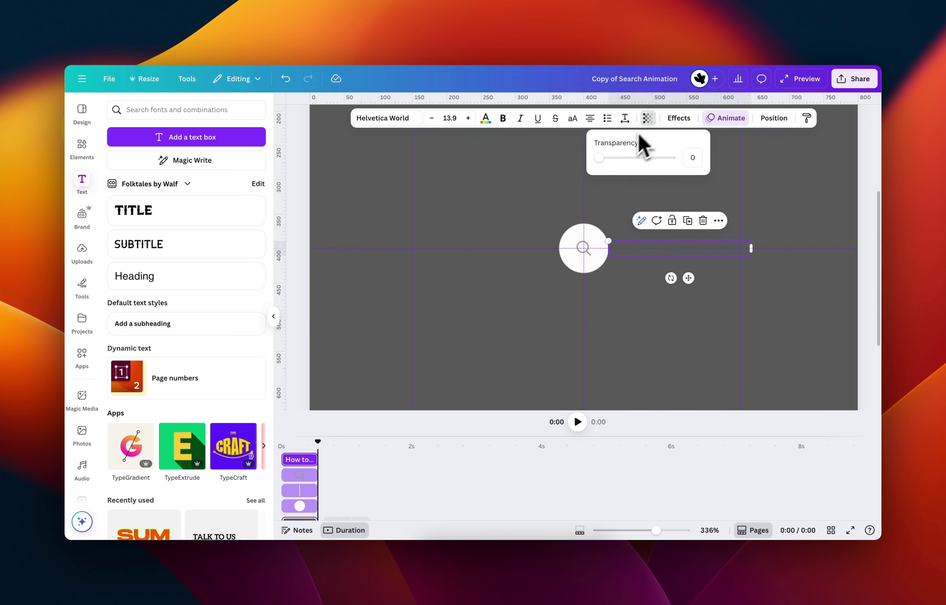
pyautogui.moveTo(604, 161); pyautogui.dragTo(740, 164)
pyautogui.click(680, 257)
pyautogui.click(647, 294)
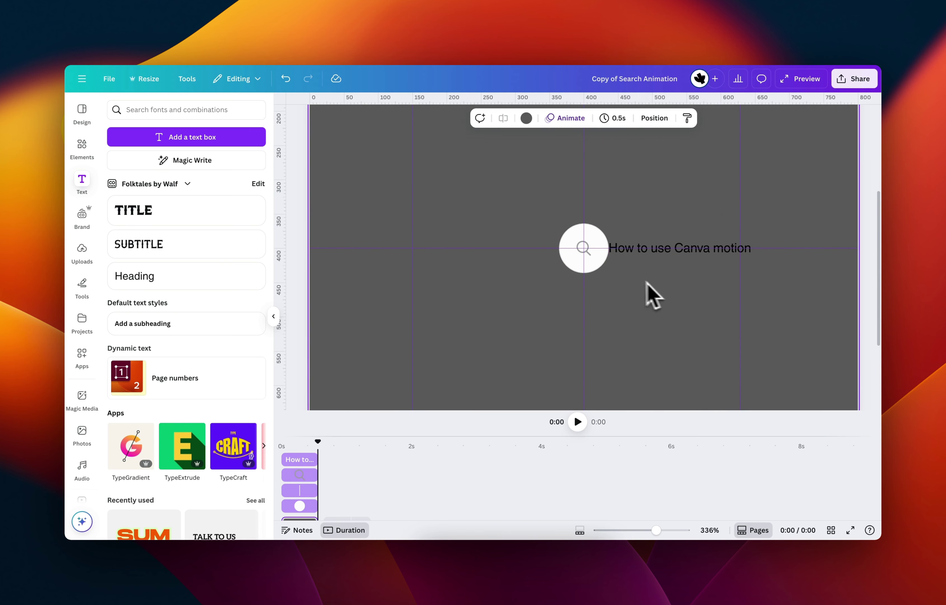
# - Try narrowing the white circle from its right side to the centre guide, and undo the resize
pyautogui.click(574, 265)
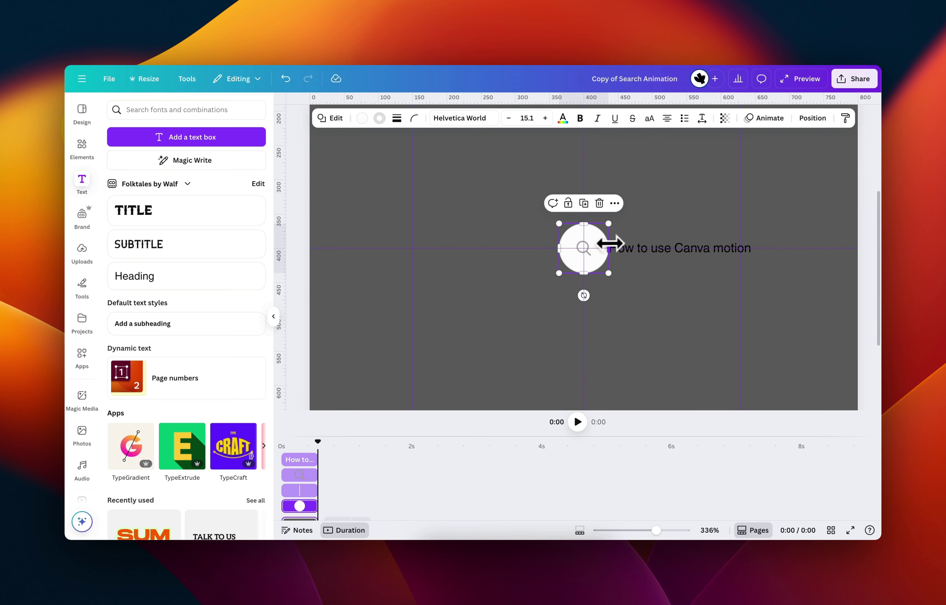
pyautogui.moveTo(610, 246); pyautogui.dragTo(588, 251)
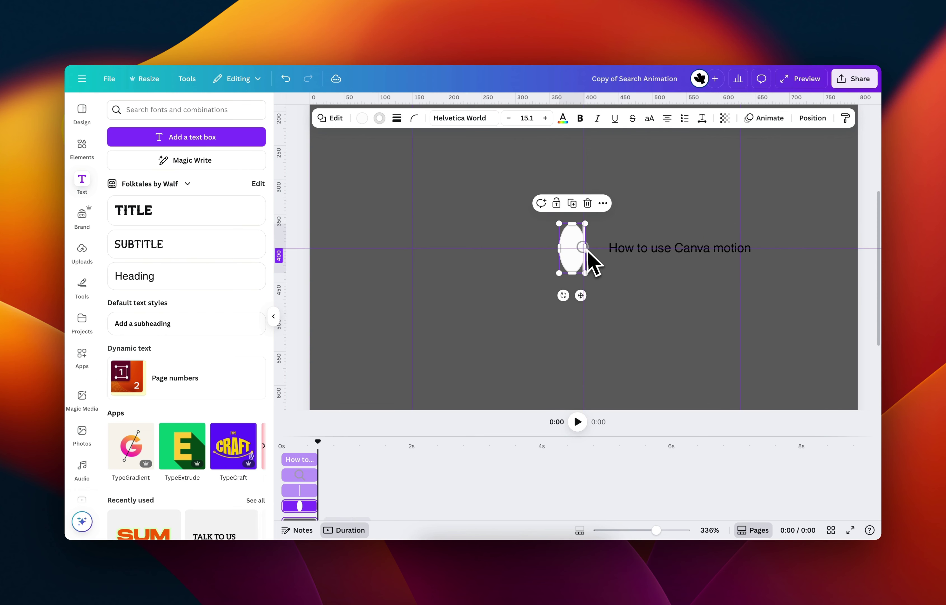
pyautogui.press('super+z')
# - Search the elements library for "shapes" and add a circle to the page
pyautogui.click(79, 151)
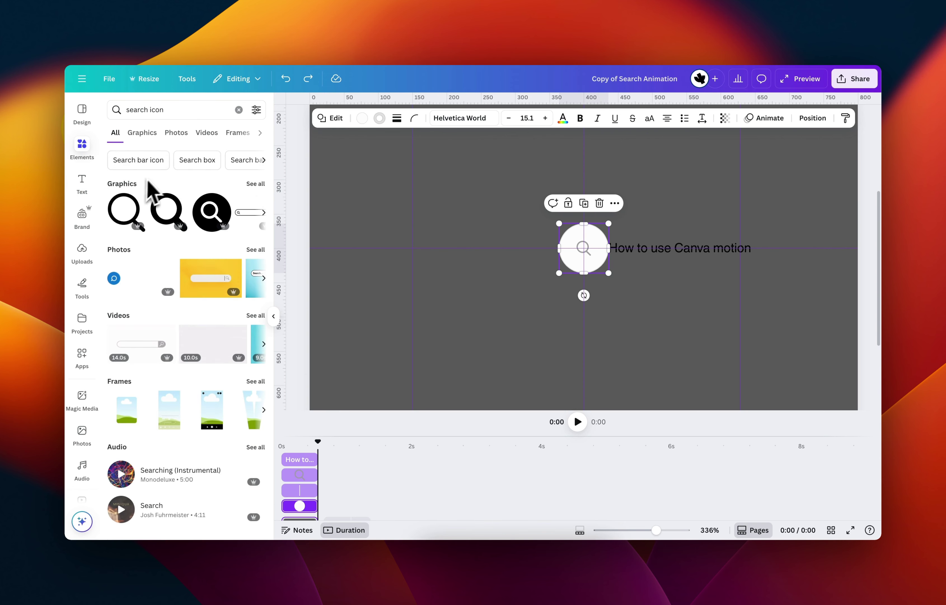
pyautogui.tripleClick(176, 109)
pyautogui.write('shapes')
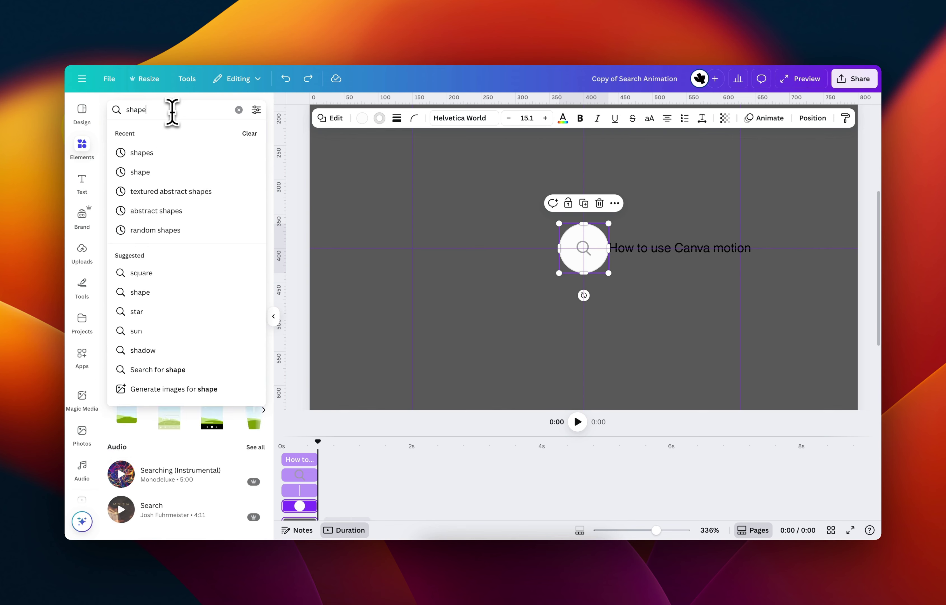
pyautogui.press('Return')
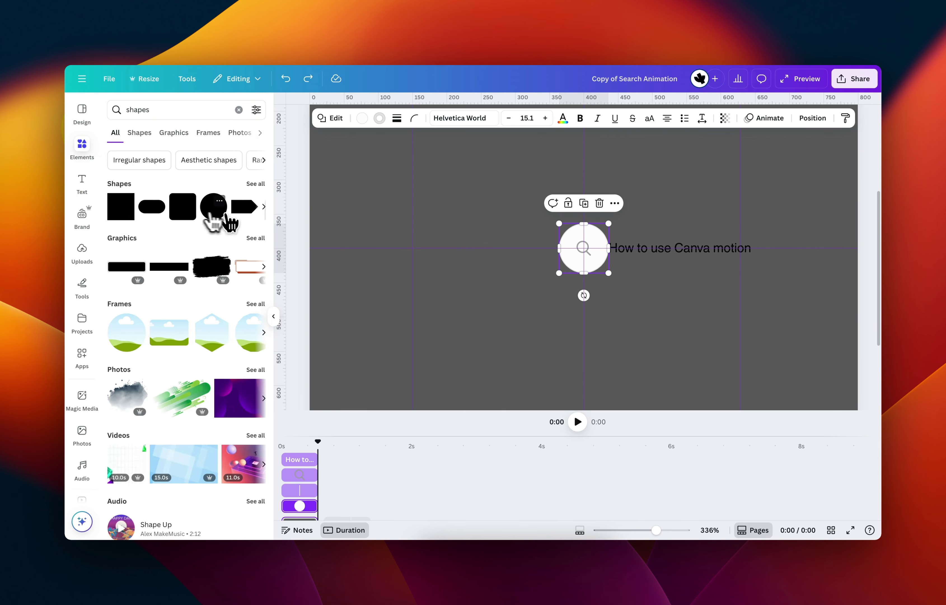
pyautogui.click(226, 216)
# - Scale the new grey circle down to the white circle's size and place it beside it, level with the horizontal guide
pyautogui.click(496, 342)
pyautogui.click(567, 302)
pyautogui.moveTo(566, 302); pyautogui.dragTo(492, 345)
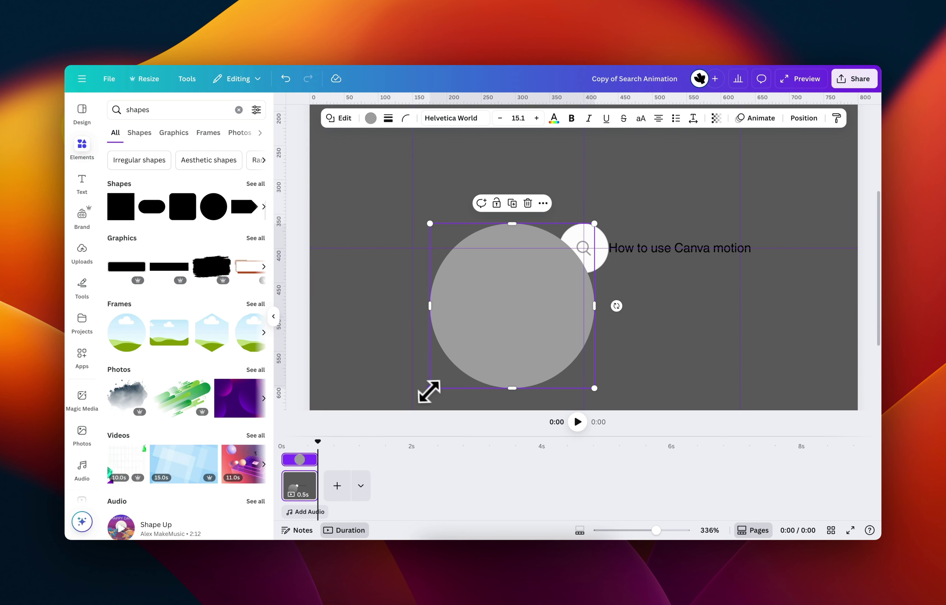
pyautogui.moveTo(429, 386); pyautogui.dragTo(513, 243)
pyautogui.moveTo(581, 271); pyautogui.dragTo(662, 271)
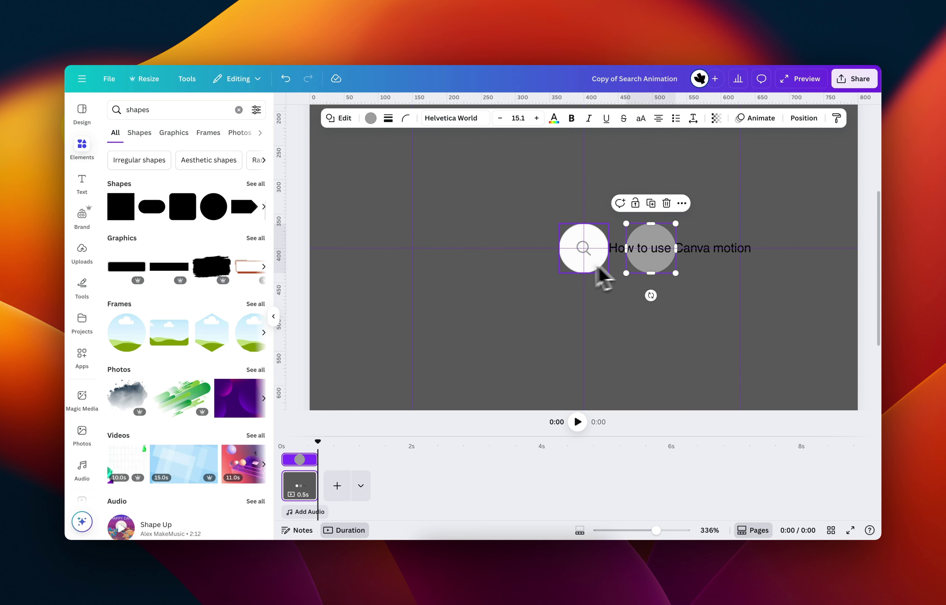
# - Copy the white circle's style and apply it to the new grey circle
pyautogui.click(576, 267)
pyautogui.rightClick(574, 267)
pyautogui.click(606, 284)
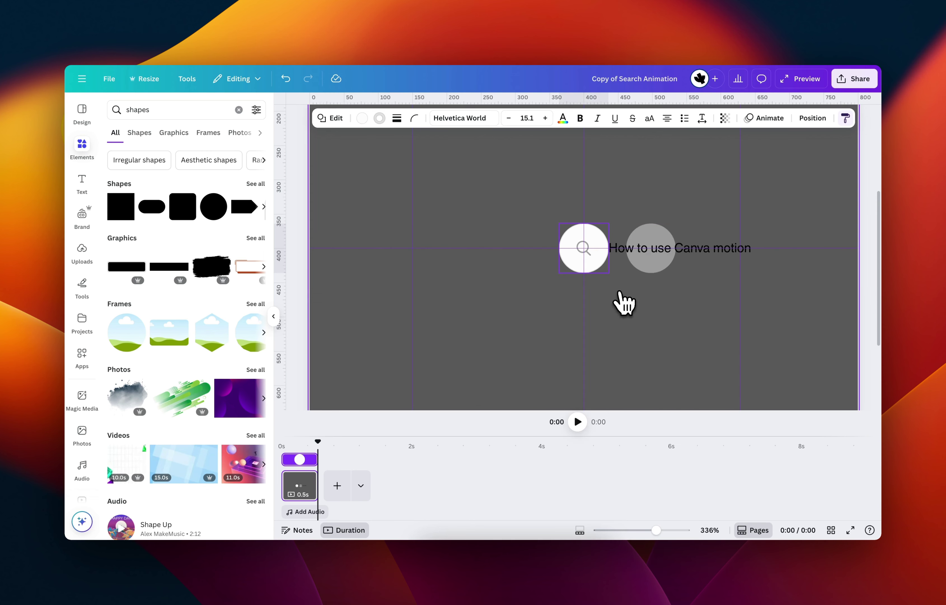
pyautogui.click(638, 261)
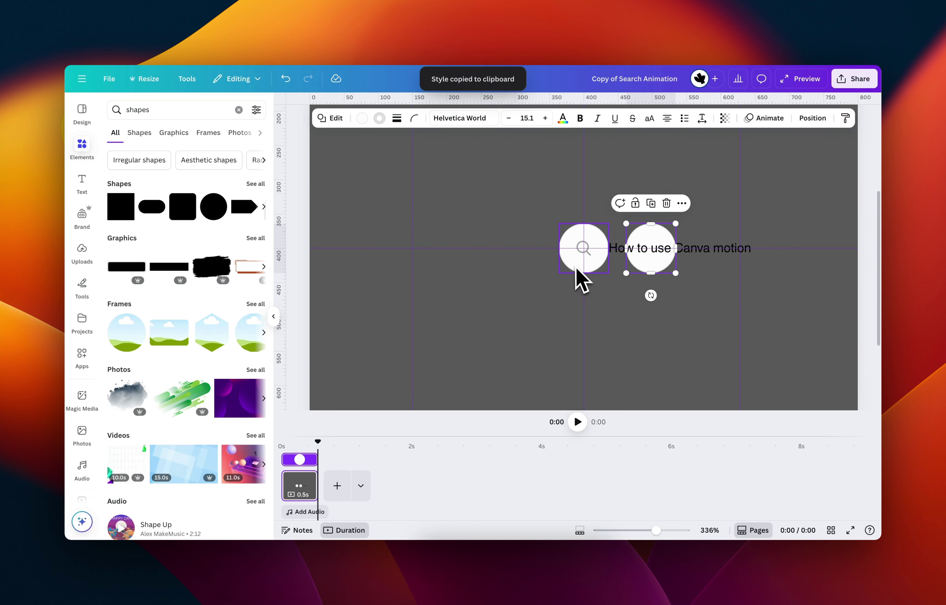
# - Centre the restyled circle on the guide intersection in place of the original, and send it behind the magnifying glass and vertical line
pyautogui.moveTo(656, 263); pyautogui.dragTo(589, 261)
pyautogui.click(809, 120)
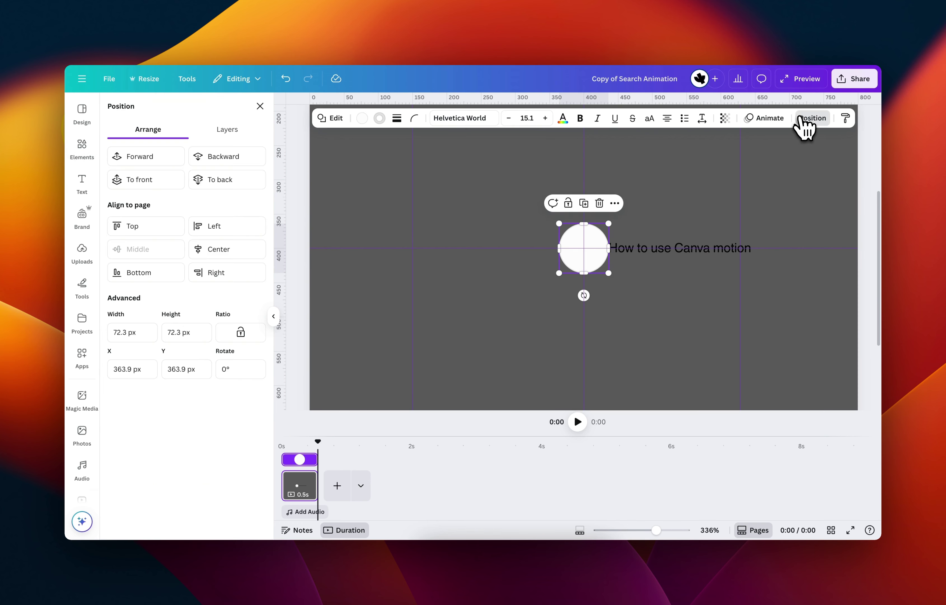
pyautogui.click(312, 279)
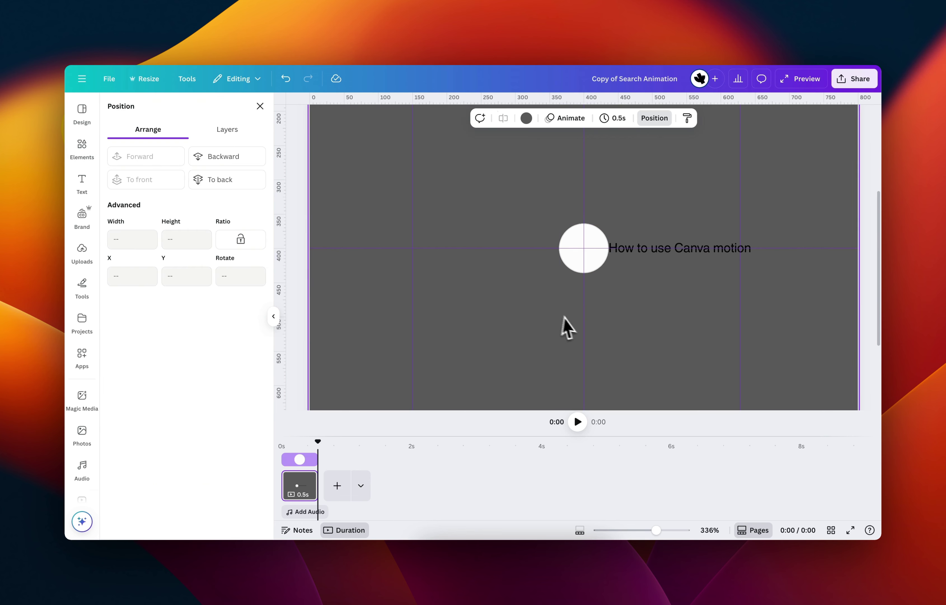
pyautogui.scroll(5, 641, 268)
pyautogui.click(542, 283)
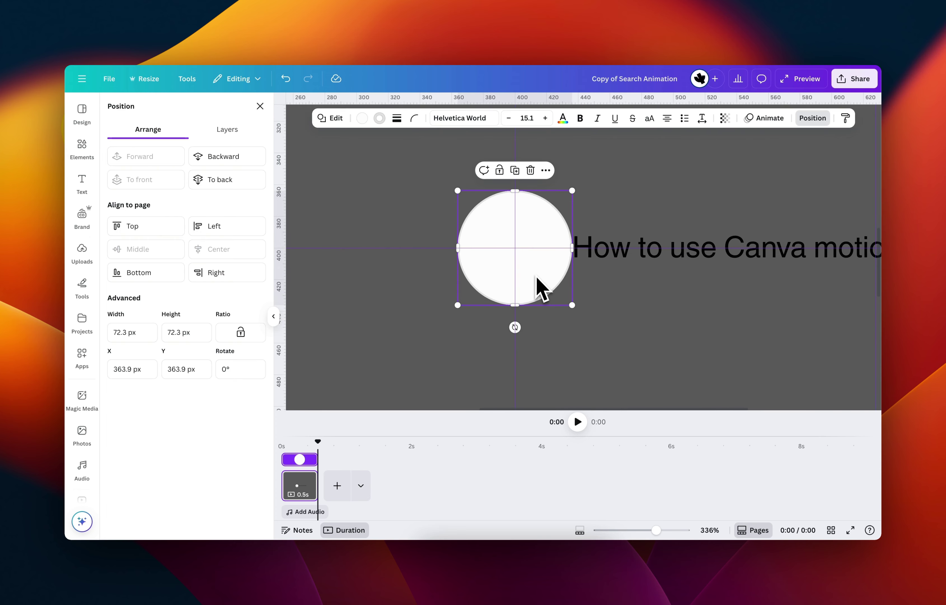
pyautogui.press('super+bracketleft')
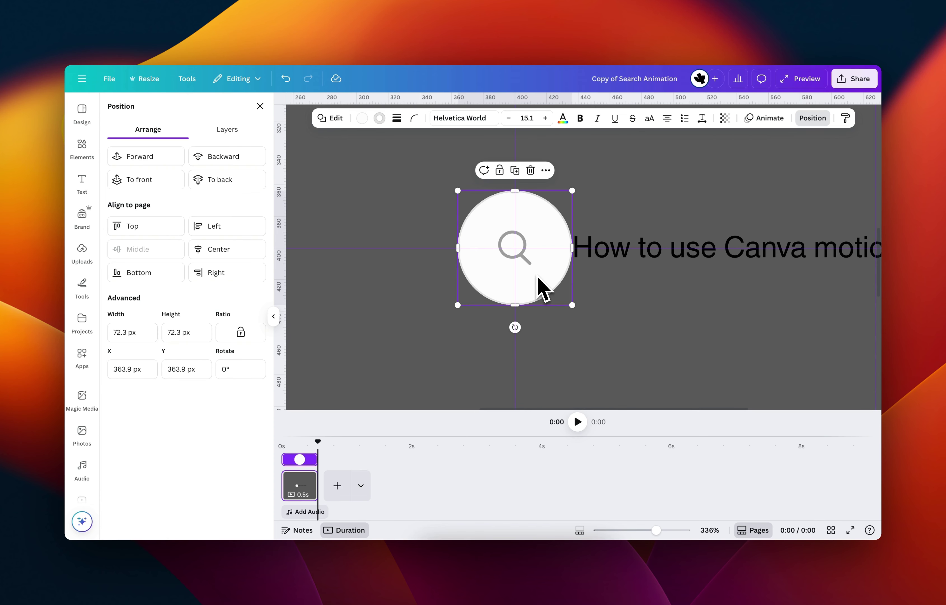
pyautogui.press('Escape')
pyautogui.scroll(-3, 628, 312)
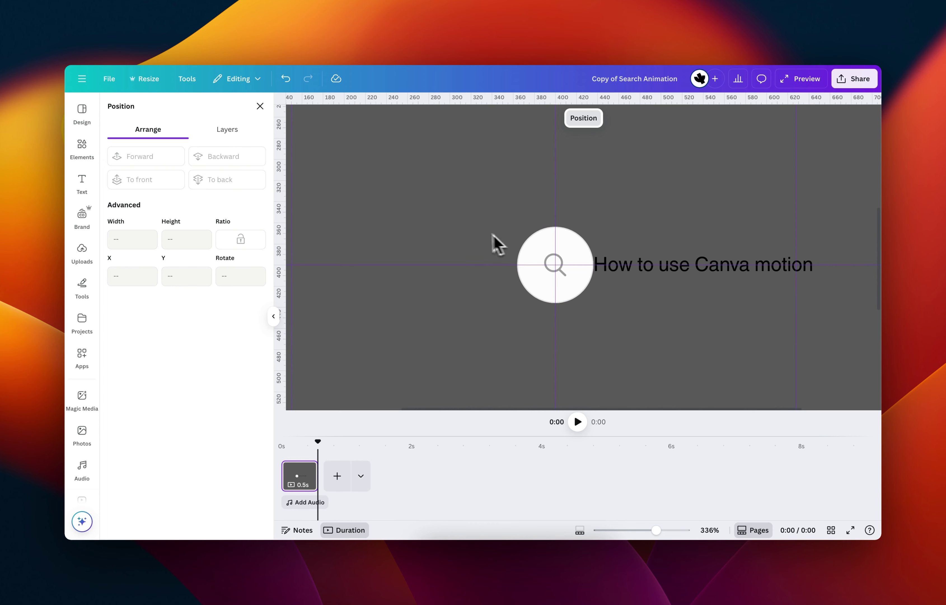
# - Examine the layer order of the circle, vertical line and magnifying glass, and compare it with page 1 of Search Animation
pyautogui.click(609, 253)
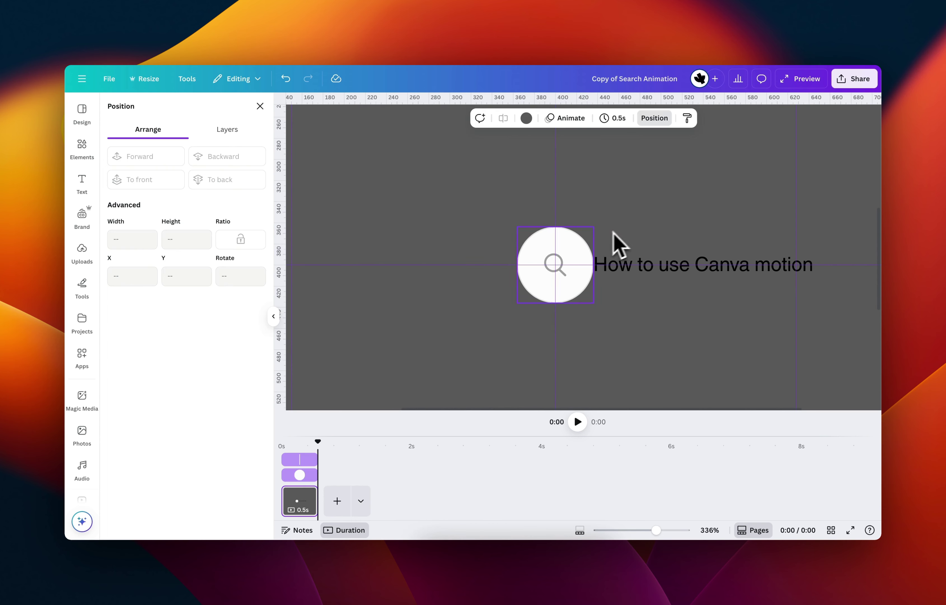
pyautogui.moveTo(556, 242); pyautogui.dragTo(555, 240)
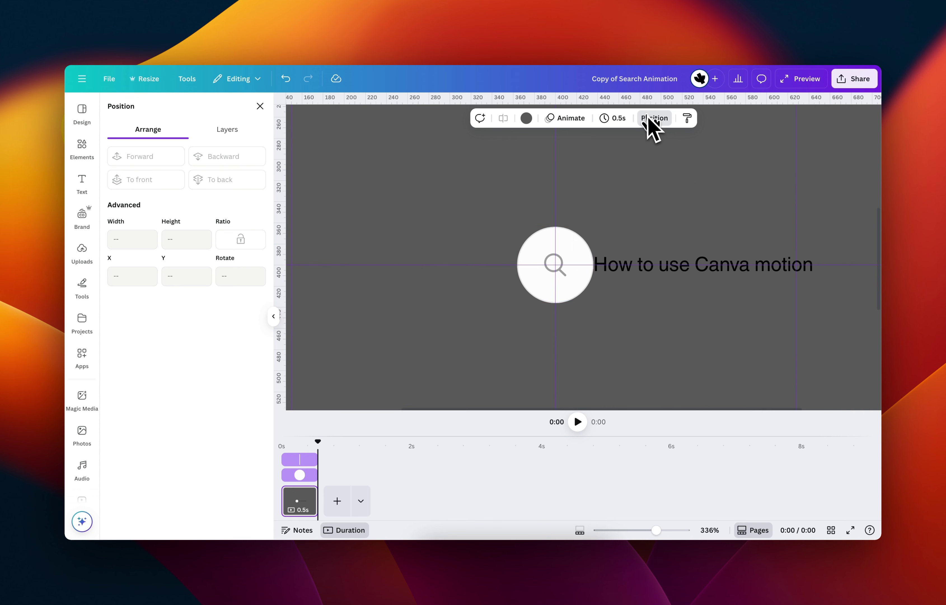
pyautogui.click(229, 133)
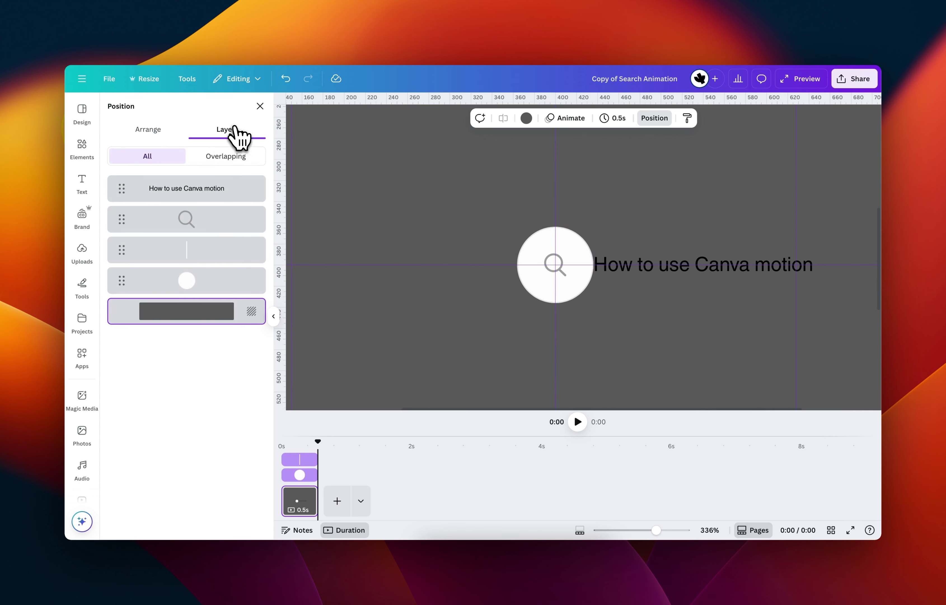
pyautogui.click(200, 261)
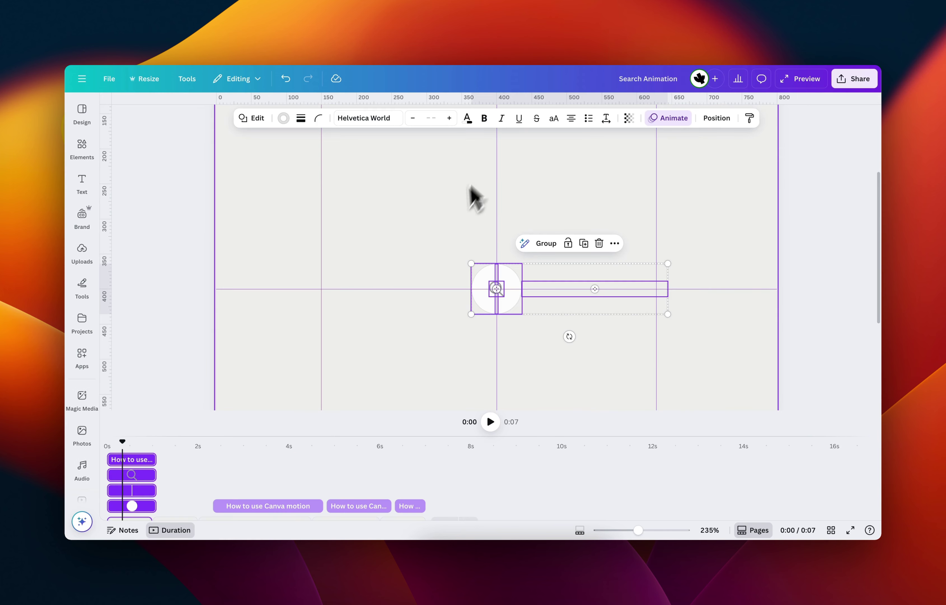
pyautogui.click(182, 412)
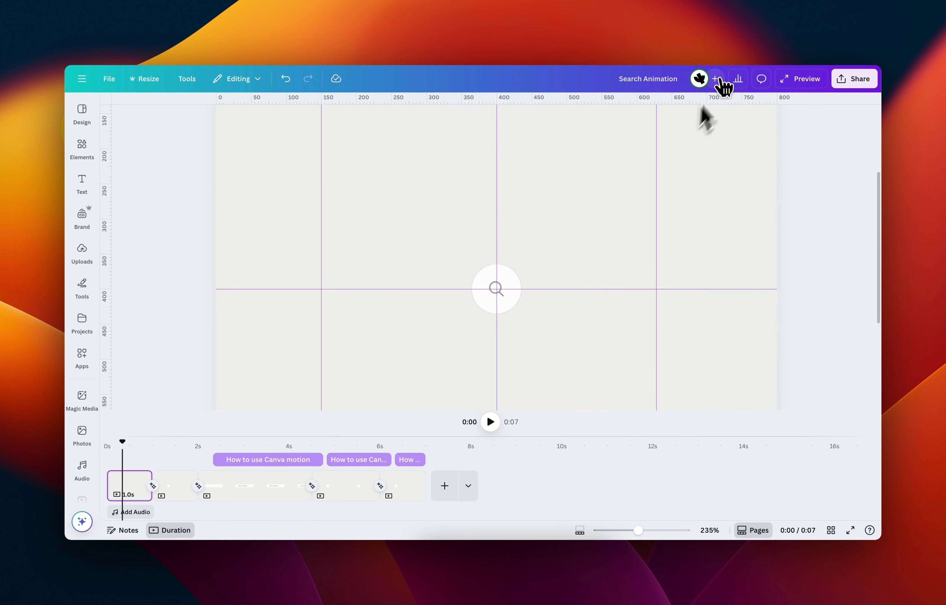
pyautogui.click(499, 294)
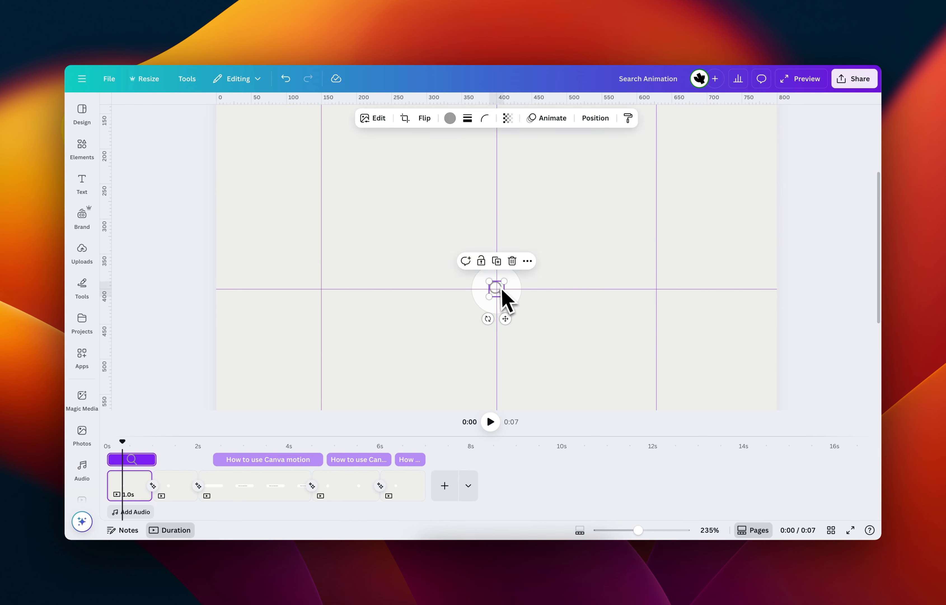
pyautogui.click(524, 290)
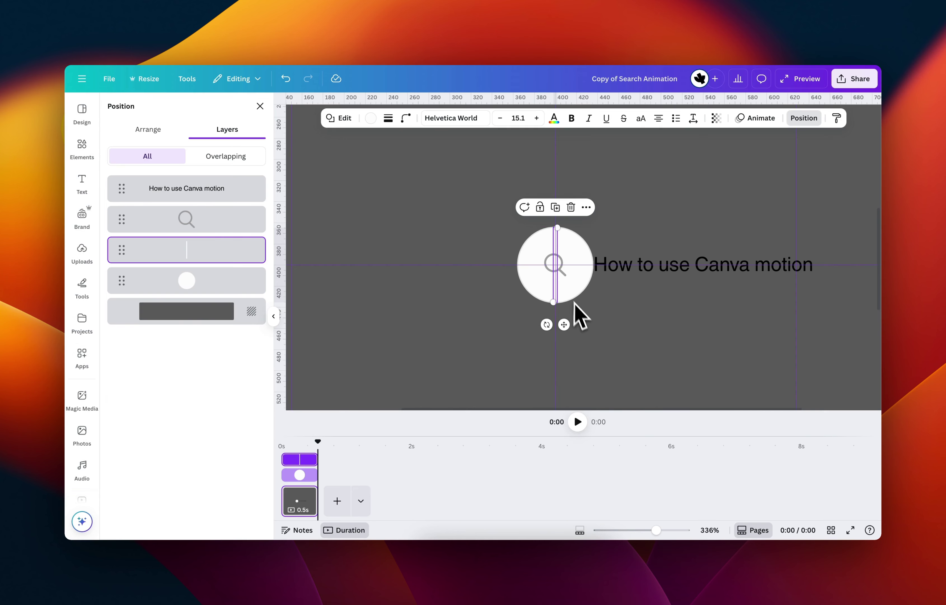
# - In Copy of Search Animation, hide the "How to use Canva motion" text by setting its transparency value to 0
pyautogui.scroll(-3, 580, 314)
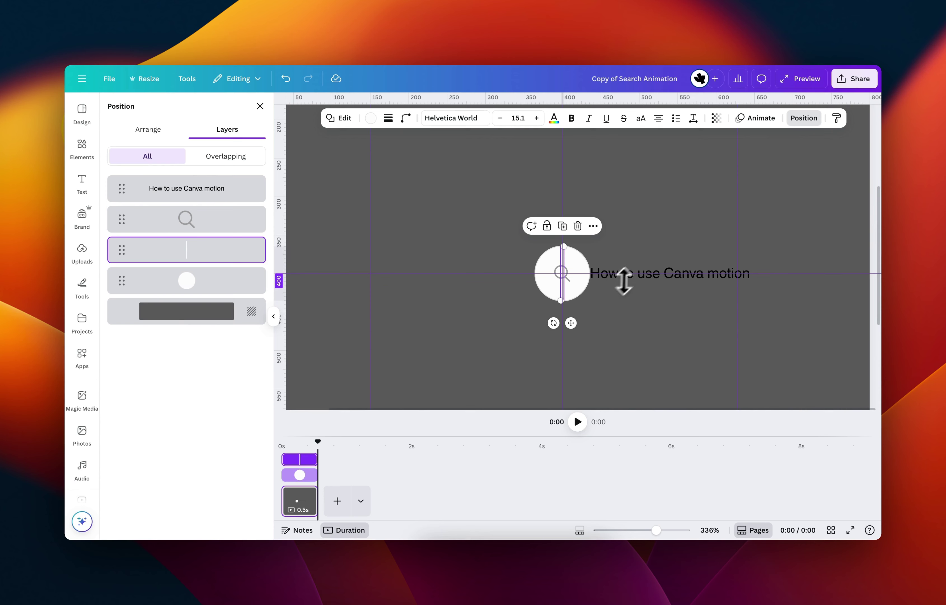
pyautogui.click(638, 271)
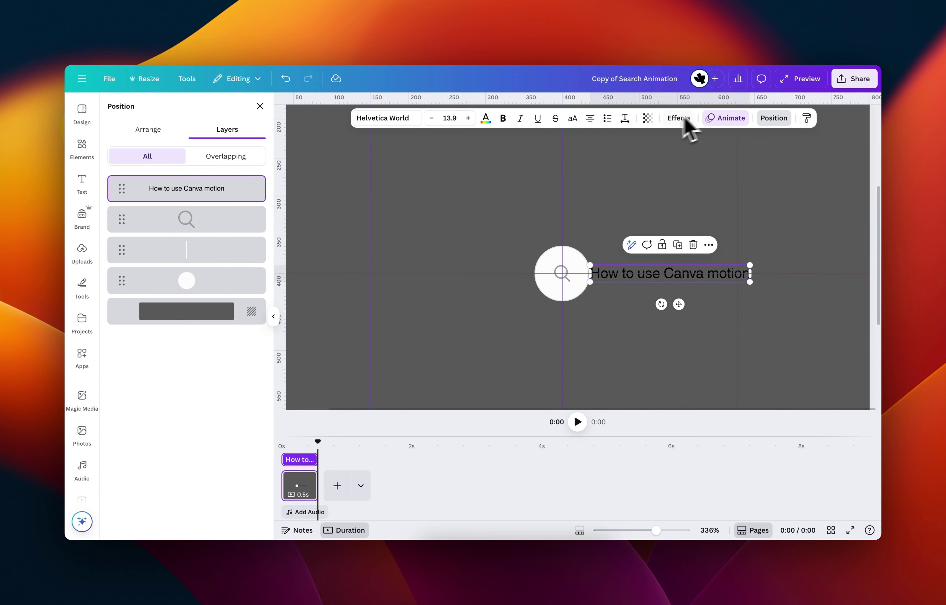
pyautogui.click(653, 118)
pyautogui.moveTo(669, 158); pyautogui.dragTo(598, 159)
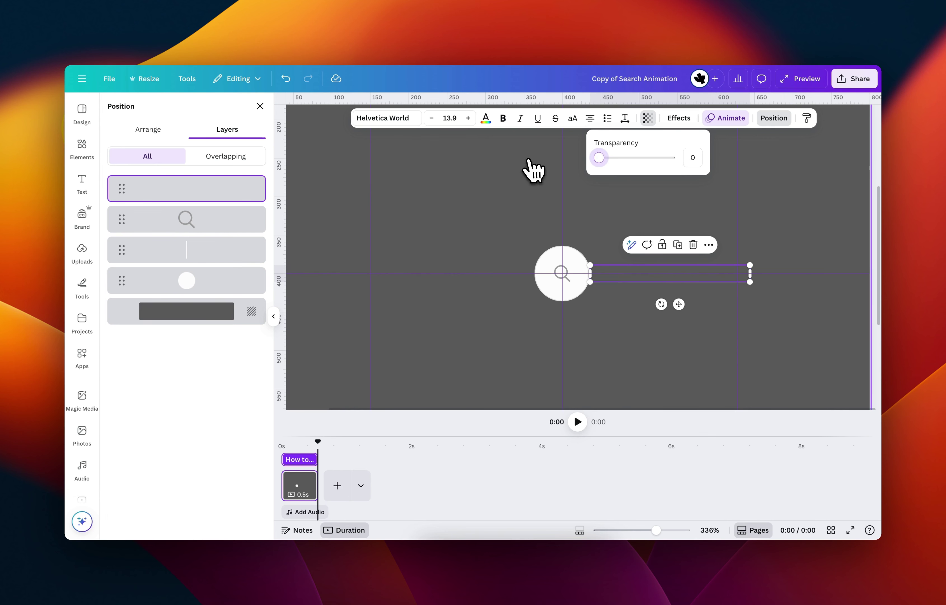
pyautogui.click(518, 215)
pyautogui.scroll(-2, 540, 311)
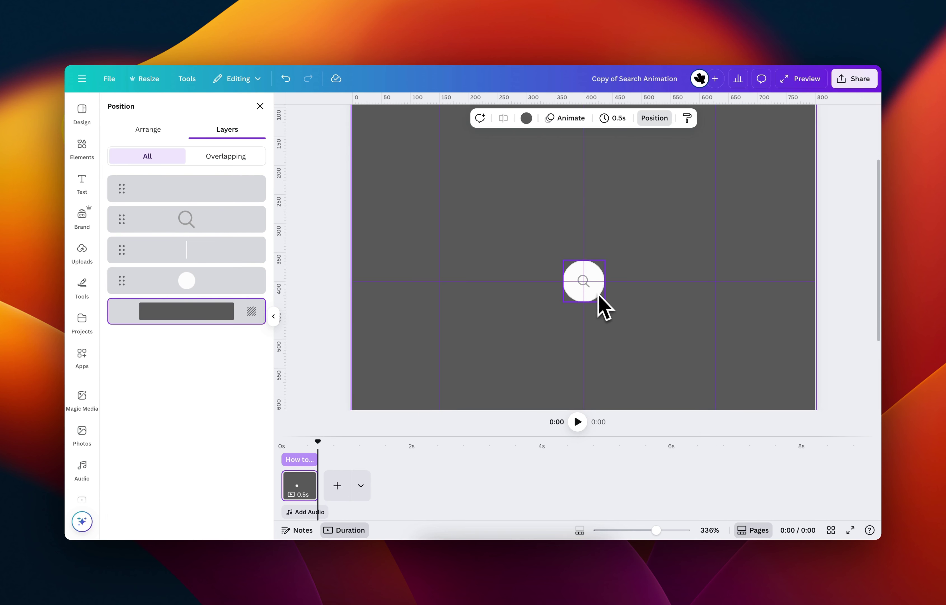
# - Check the vertical line's layer, and split the page partway along its duration into two pages with the same elements
pyautogui.scroll(2, 599, 295)
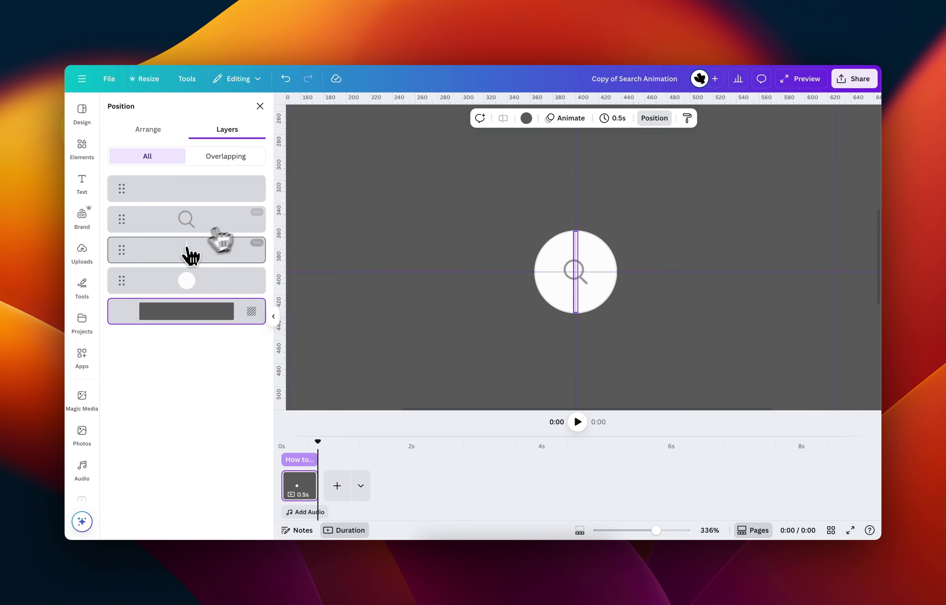
pyautogui.click(191, 254)
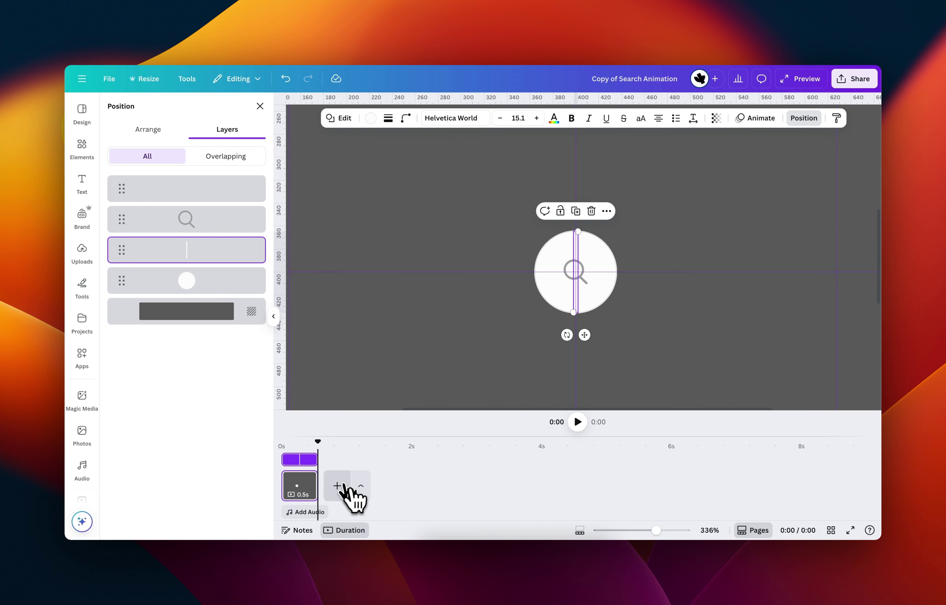
pyautogui.click(306, 484)
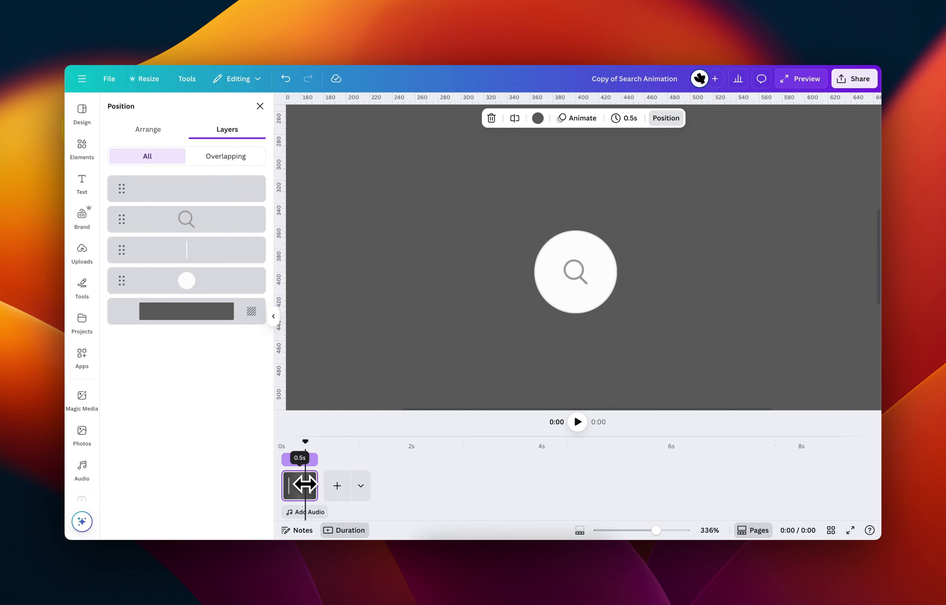
pyautogui.press('s')
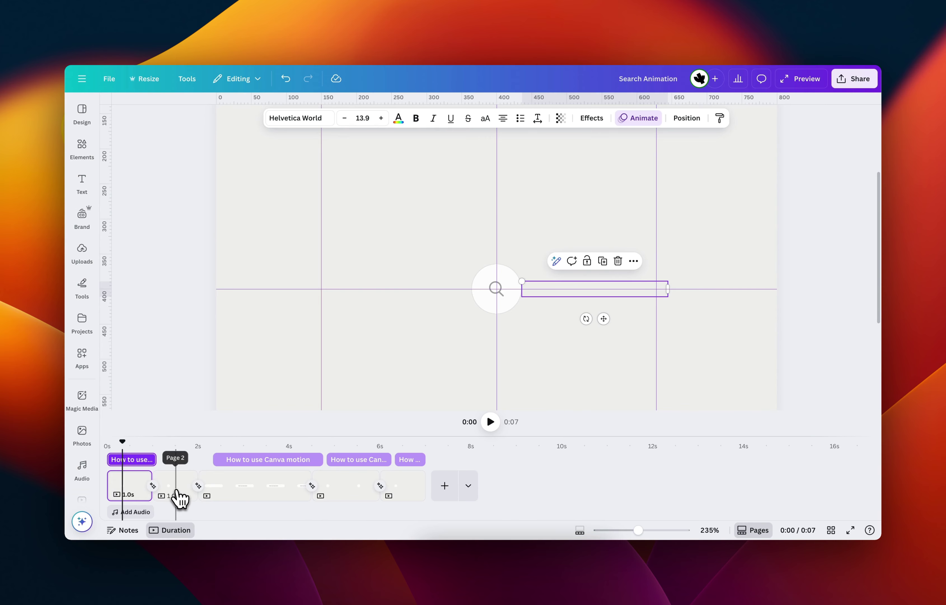
# - Switch to Search Animation and examine the circle on page 2 and the layer order of the search bar on page 3
pyautogui.click(179, 498)
pyautogui.scroll(-3, 419, 362)
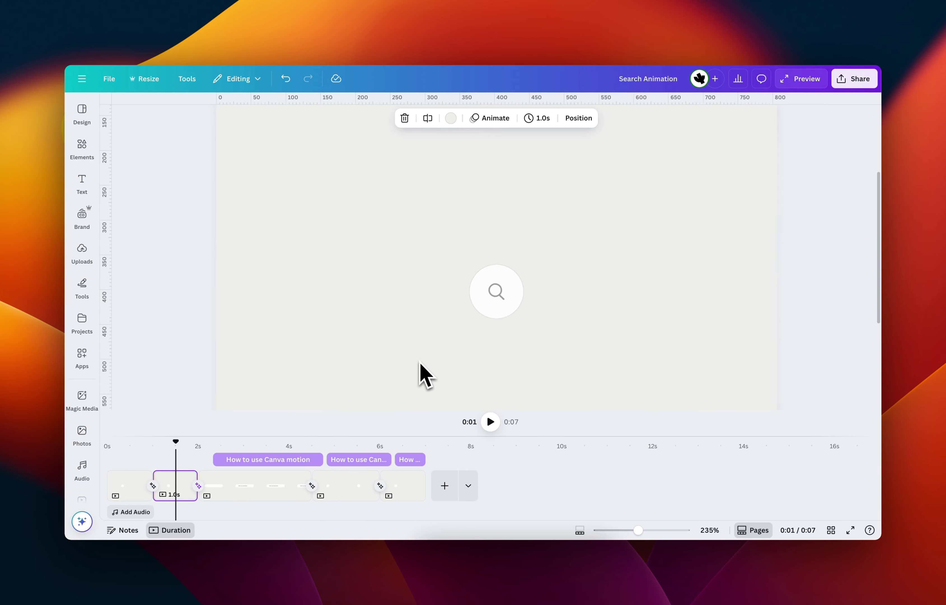
pyautogui.click(226, 496)
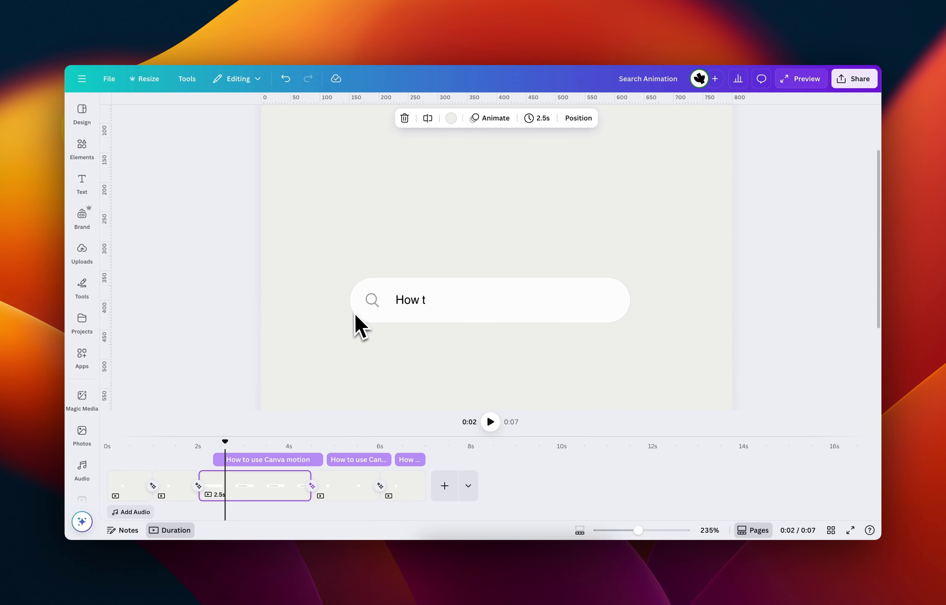
pyautogui.click(461, 311)
pyautogui.click(557, 320)
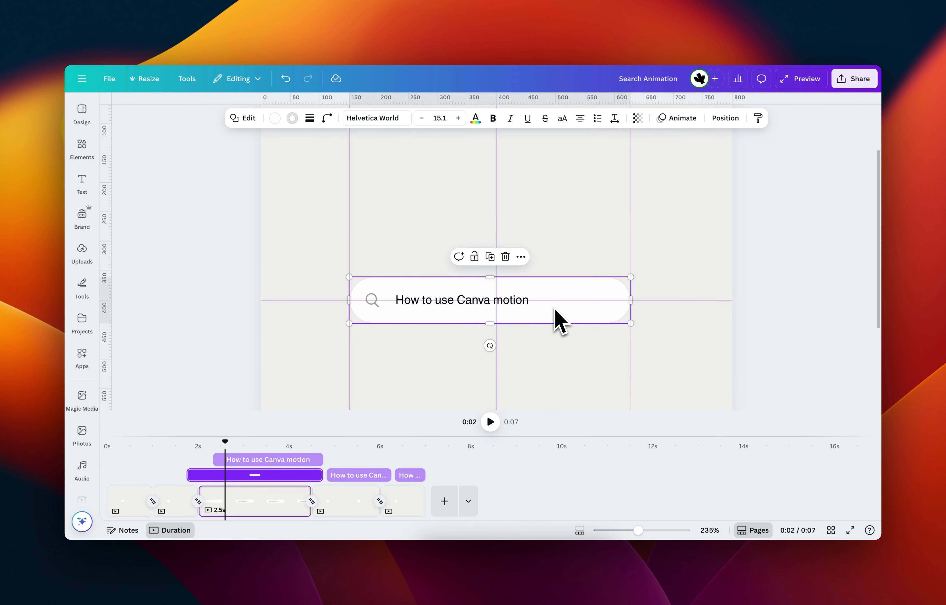
pyautogui.click(725, 118)
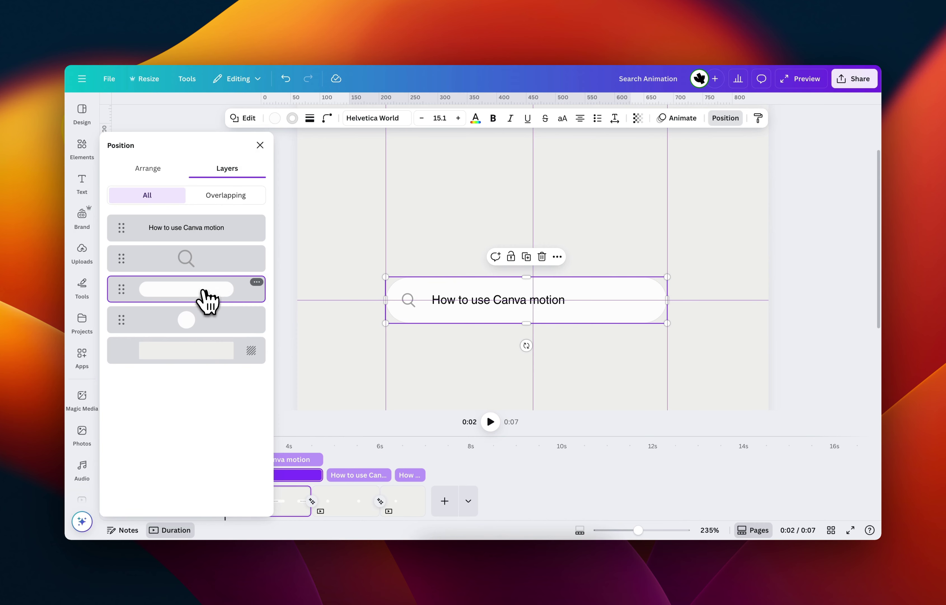
pyautogui.click(202, 328)
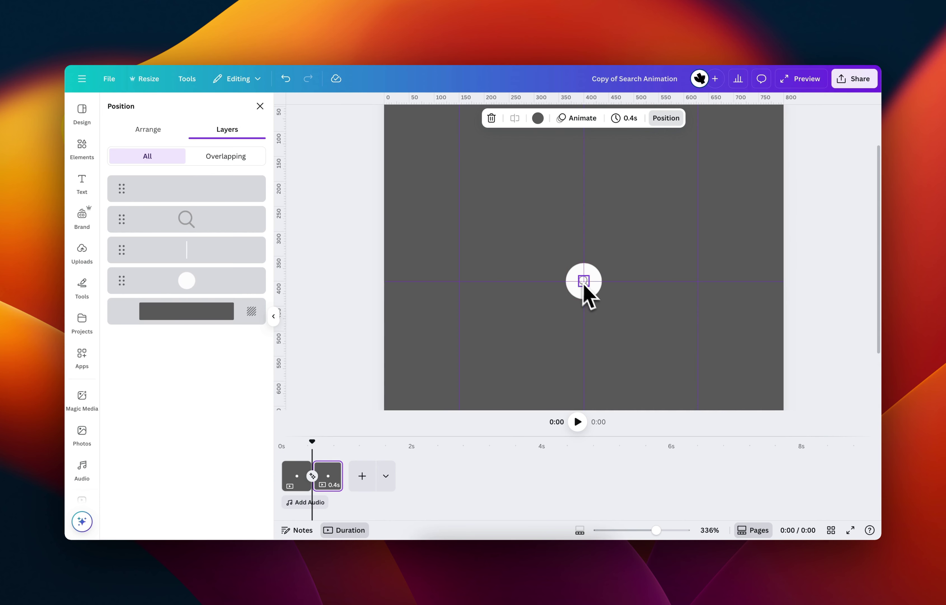
# - On page 2 of Copy of Search Animation, move the circle and magnifying glass together to the left vertical guide, keeping their height
pyautogui.click(591, 293)
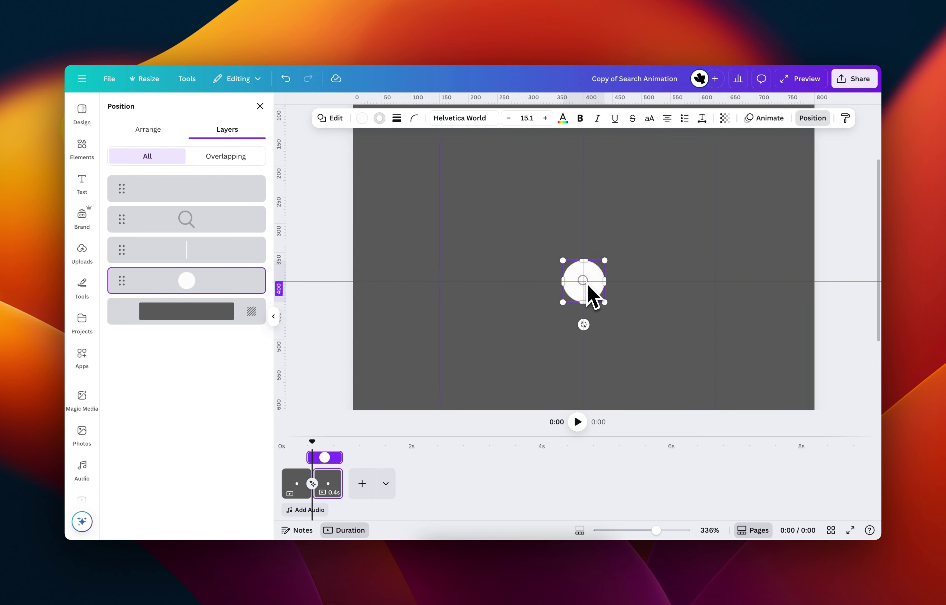
pyautogui.keyDown('shift'); pyautogui.click(588, 284); pyautogui.keyUp('shift')
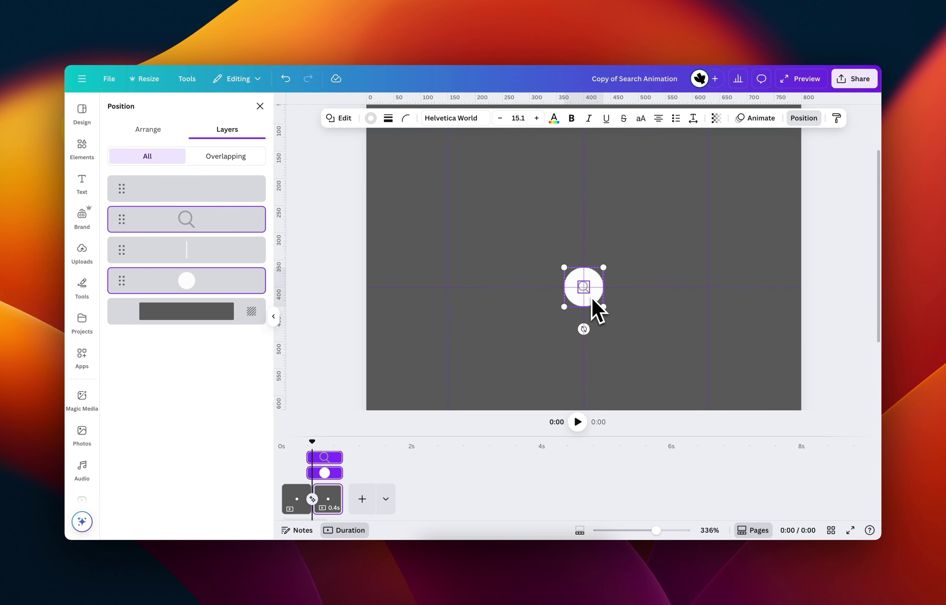
pyautogui.moveTo(593, 302); pyautogui.dragTo(477, 308)
pyautogui.click(592, 308)
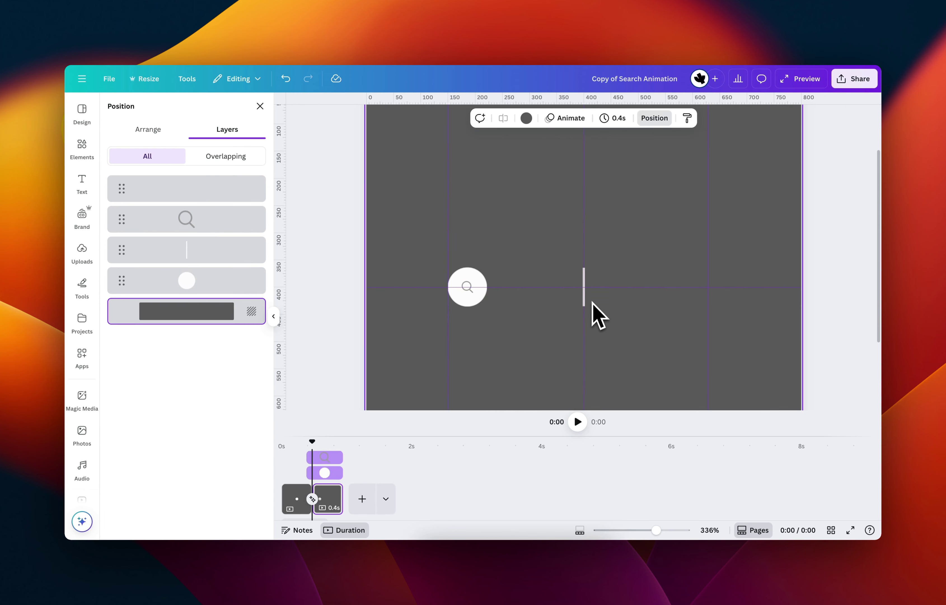
# - Widen the white vertical line on page 2 into a bar that overlaps the circle and reaches the right vertical guide
pyautogui.scroll(5, 588, 307)
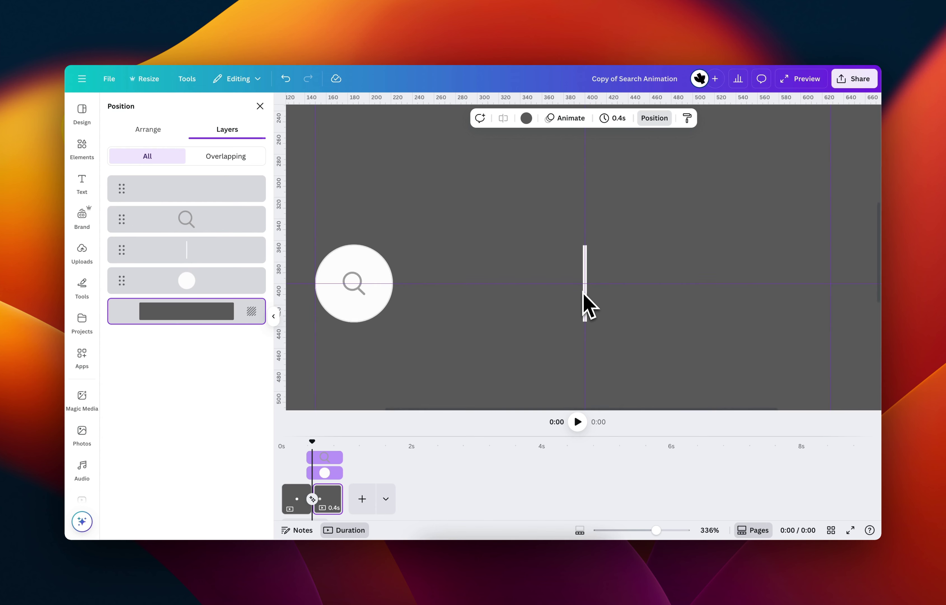
pyautogui.click(588, 279)
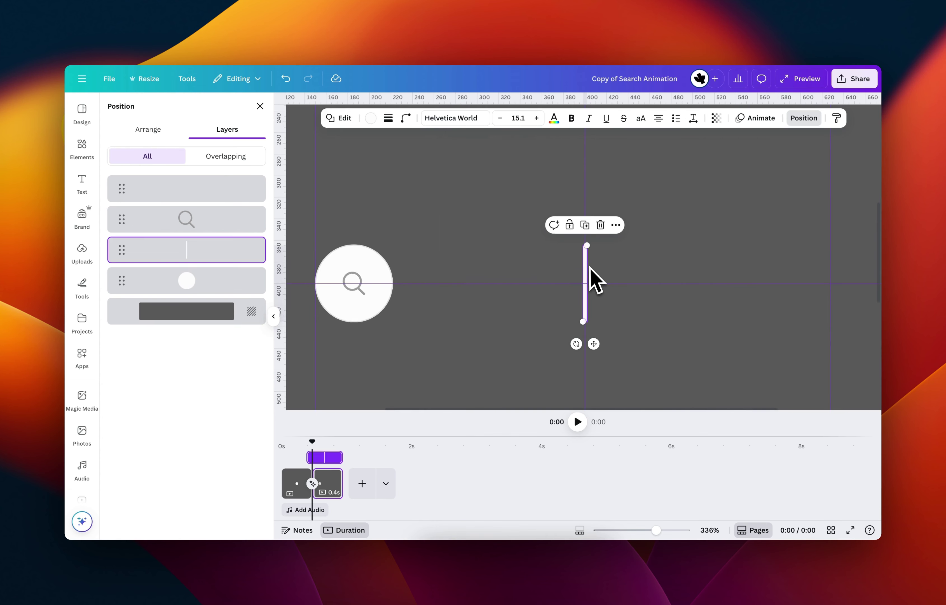
pyautogui.moveTo(587, 287); pyautogui.dragTo(830, 281)
pyautogui.click(414, 198)
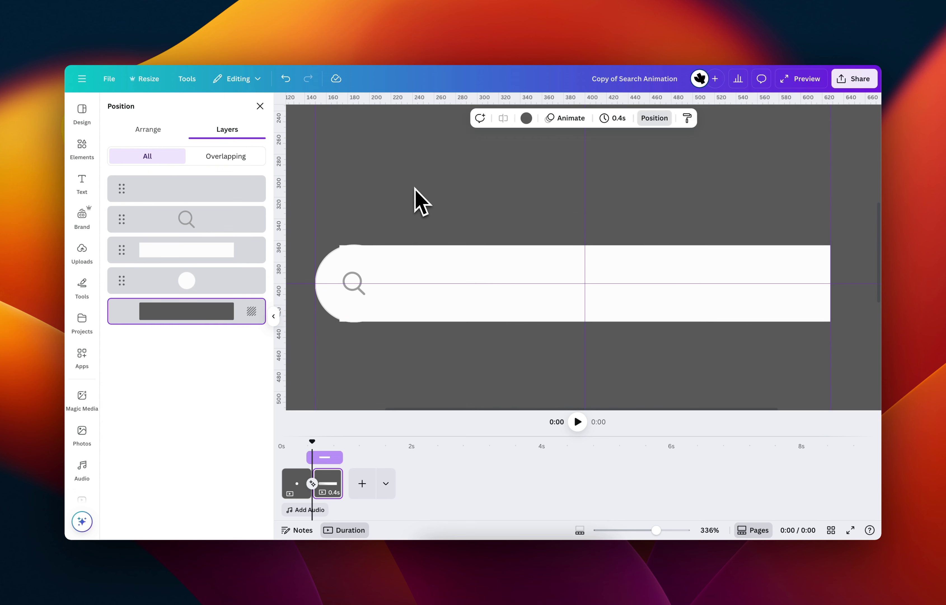
# - Send the white bar one layer back behind the circle and bring it forward again
pyautogui.click(399, 261)
pyautogui.press('super+bracketleft')
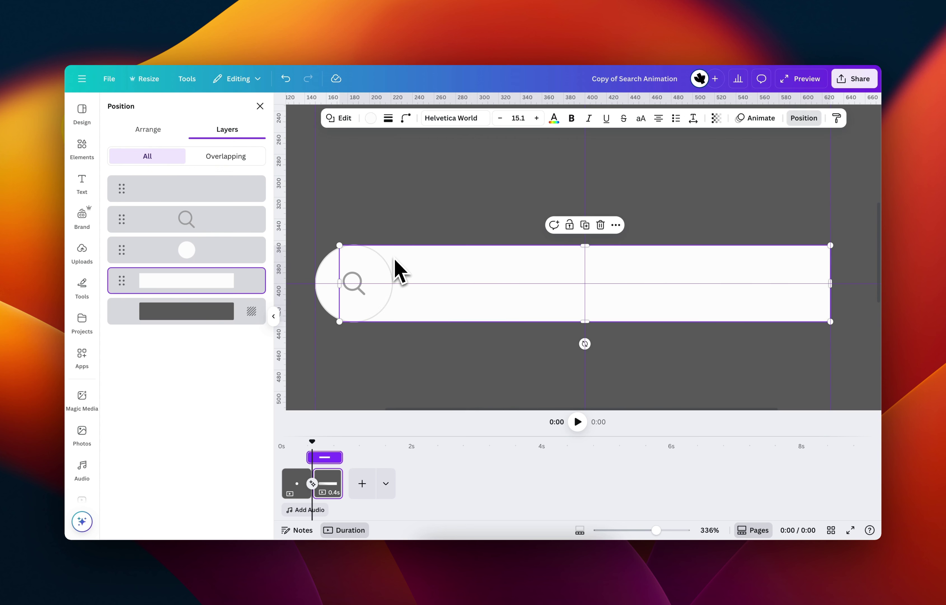
pyautogui.press('super+bracketright')
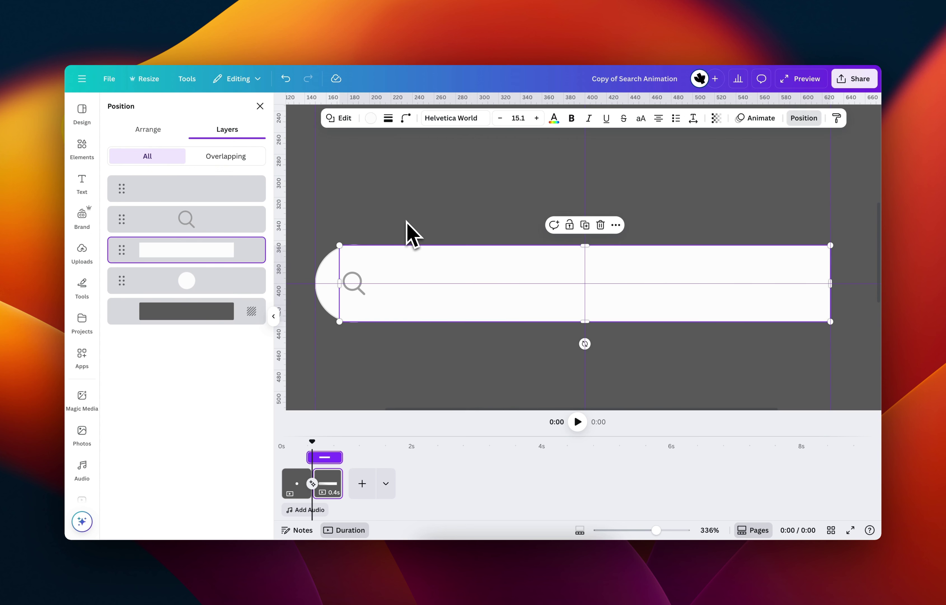
pyautogui.click(413, 234)
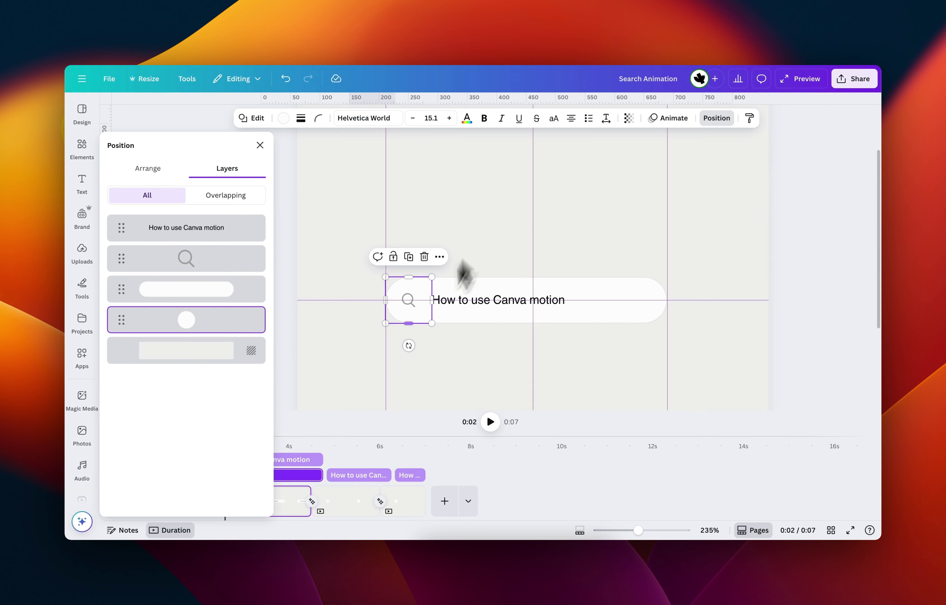
# - Switch to Search Animation and examine the rounded search bar shape and its layer
pyautogui.click(556, 309)
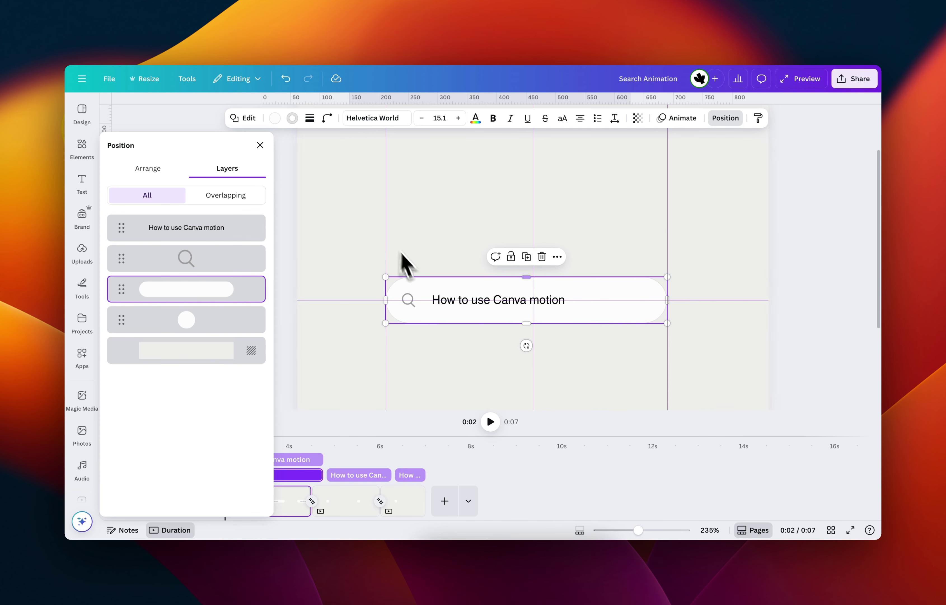
pyautogui.click(446, 246)
pyautogui.click(445, 286)
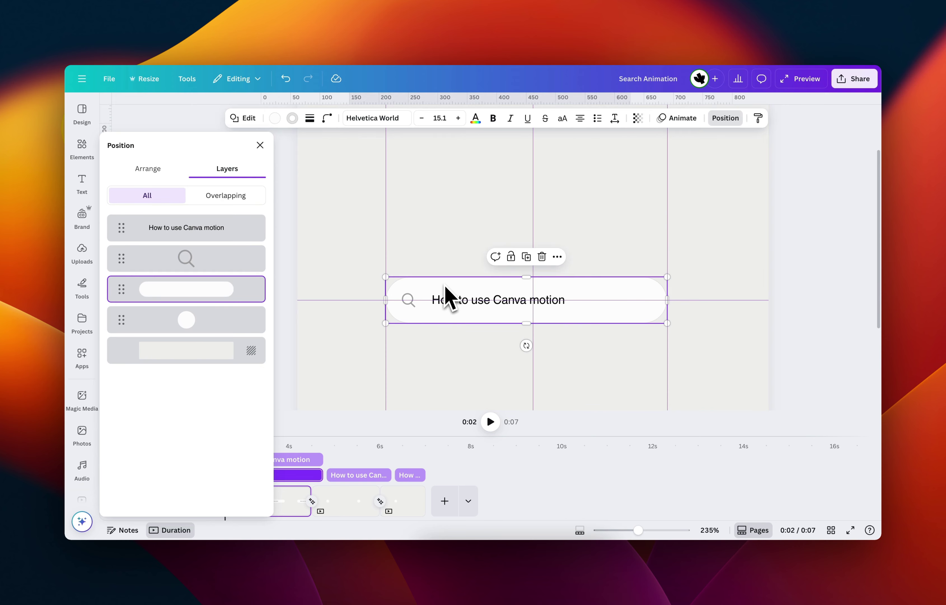
pyautogui.rightClick(445, 286)
pyautogui.click(491, 279)
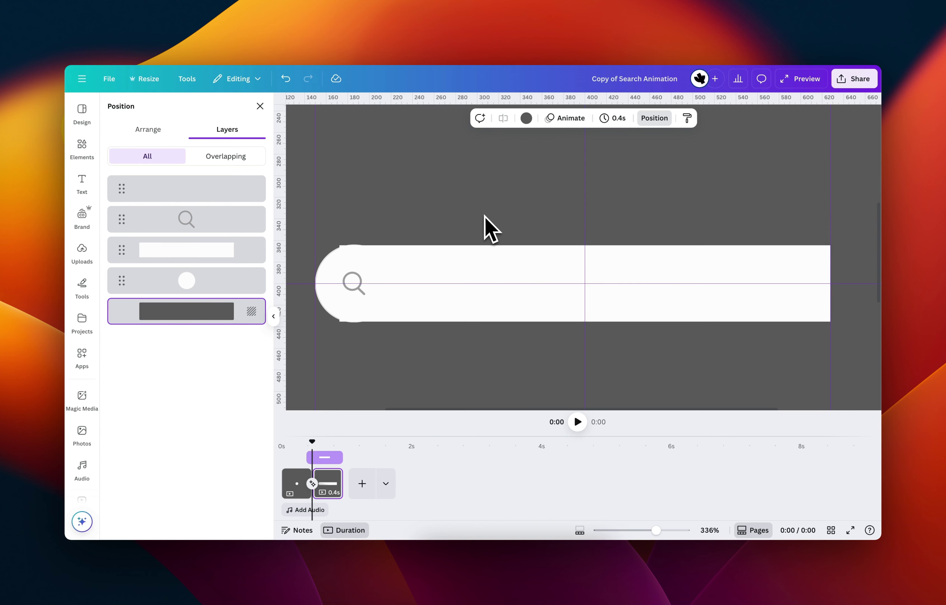
# - In Copy of Search Animation, trim the white bar's left edge to the circle's centre and stretch its height to match the circle
pyautogui.click(465, 274)
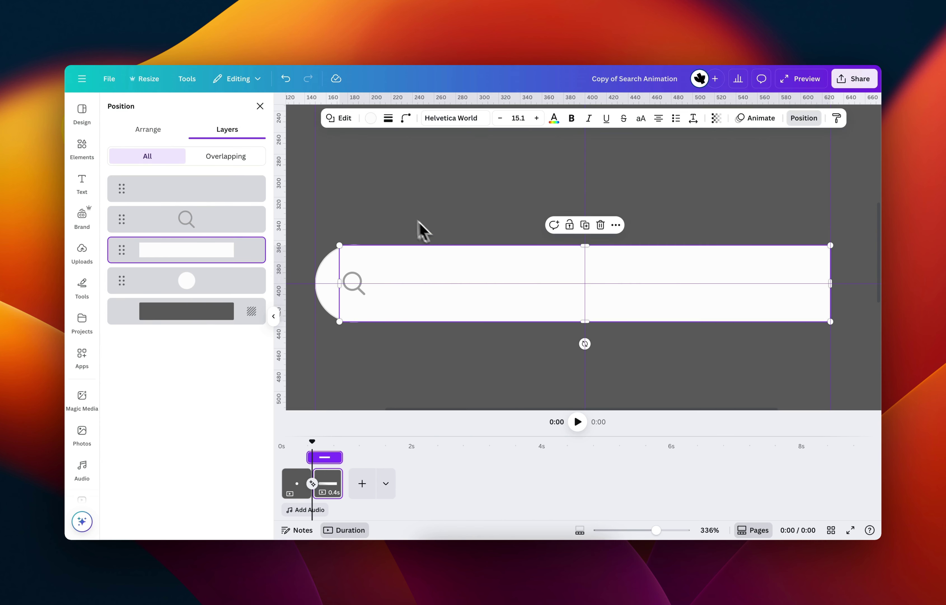
pyautogui.click(423, 231)
pyautogui.click(386, 274)
pyautogui.moveTo(340, 280); pyautogui.dragTo(353, 278)
pyautogui.scroll(5, 351, 275)
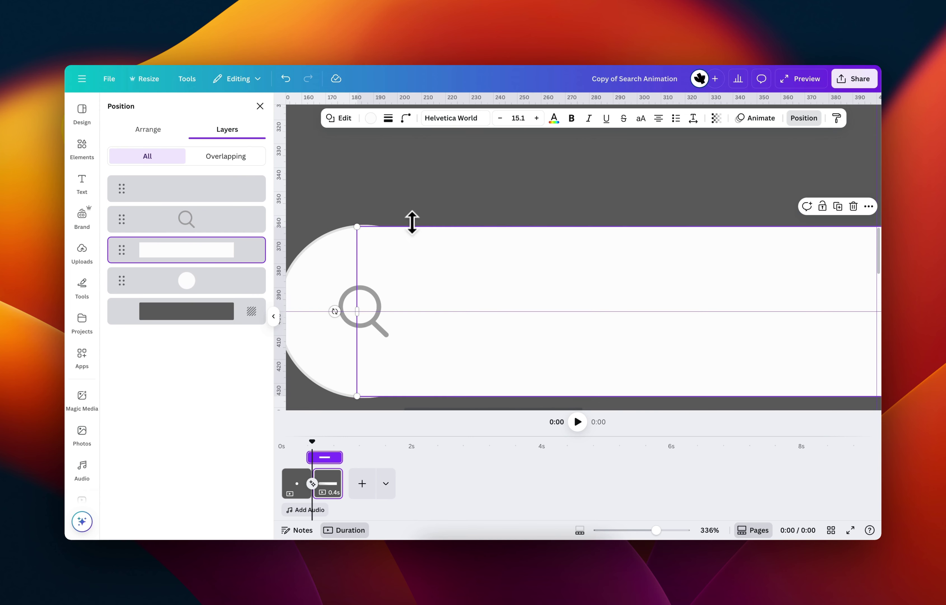
pyautogui.moveTo(413, 222); pyautogui.dragTo(412, 220)
pyautogui.moveTo(376, 398); pyautogui.dragTo(376, 400)
pyautogui.scroll(-5, 412, 328)
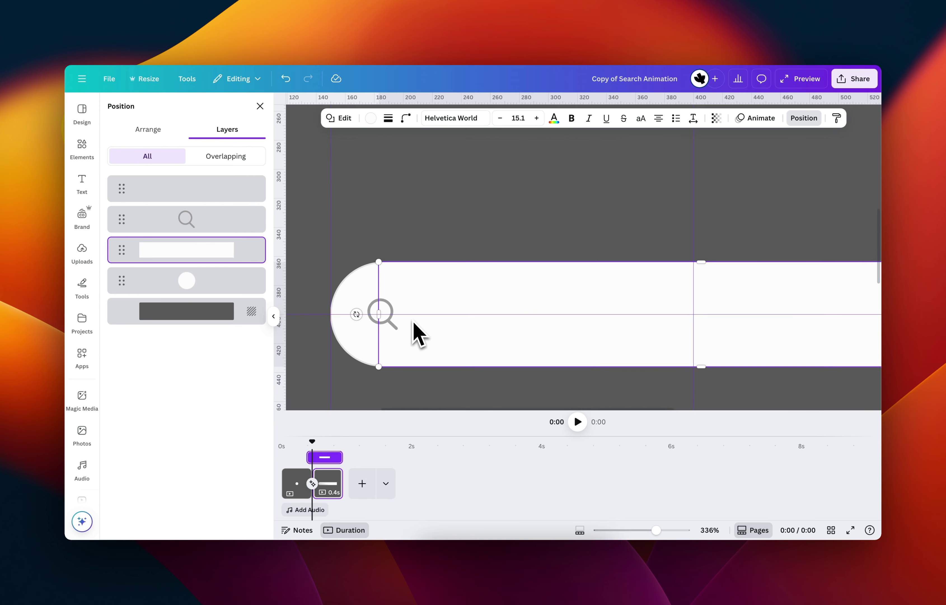
pyautogui.scroll(-3, 483, 322)
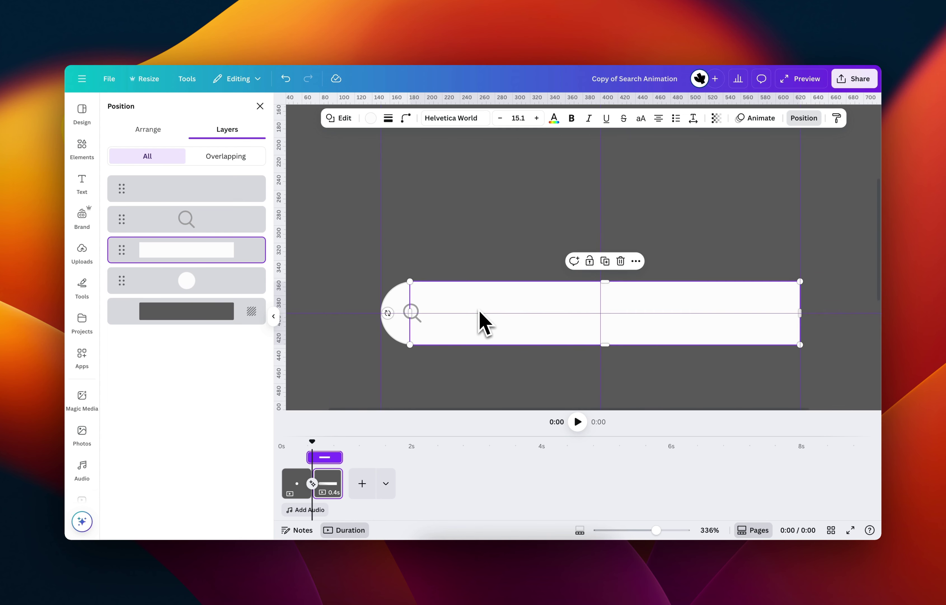
pyautogui.scroll(-2, 557, 322)
pyautogui.scroll(4, 507, 332)
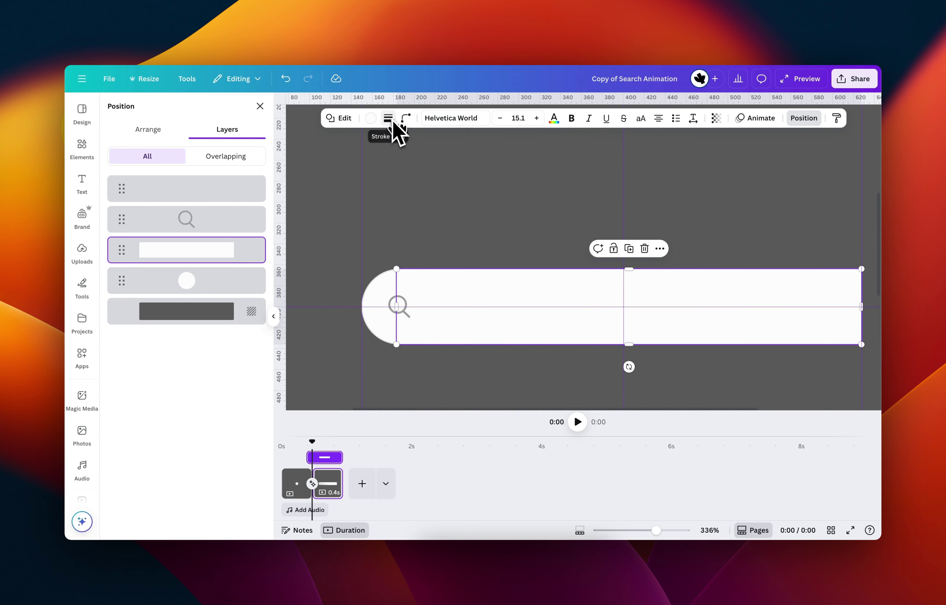
# - Open the circle's corner rounding, and check the corner rounding of the search bar shape in Search Animation
pyautogui.click(380, 296)
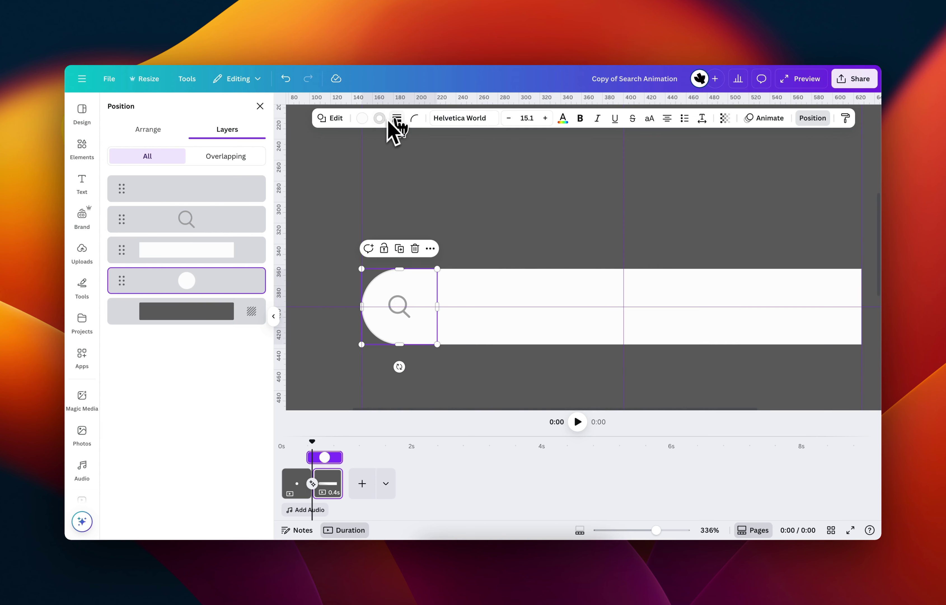
pyautogui.click(414, 119)
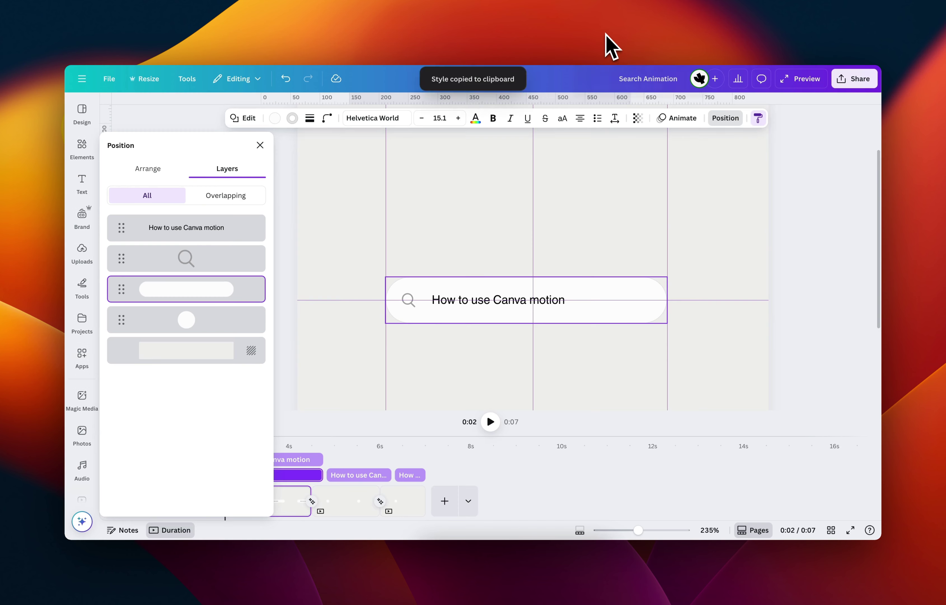
pyautogui.click(412, 338)
pyautogui.press('super+z')
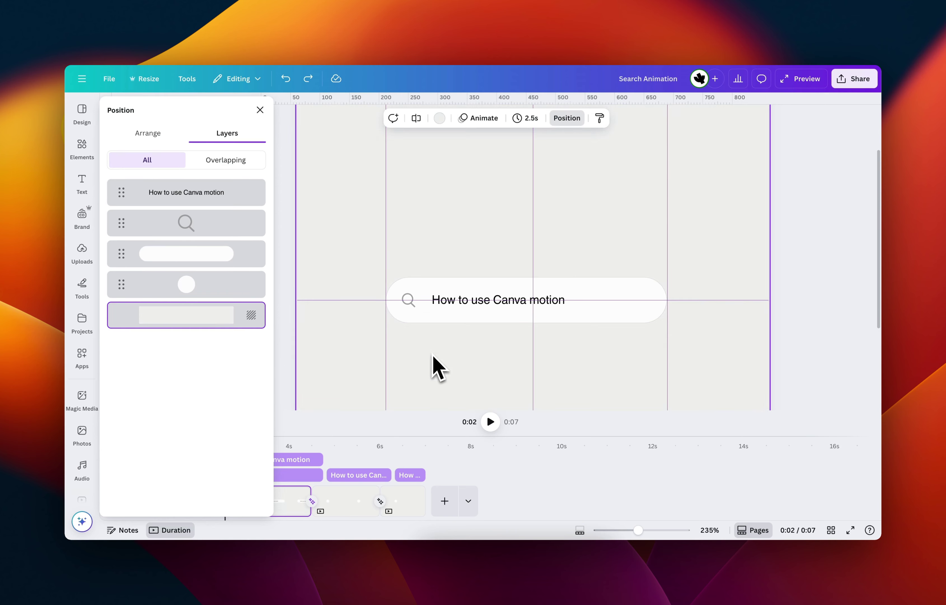
pyautogui.click(423, 322)
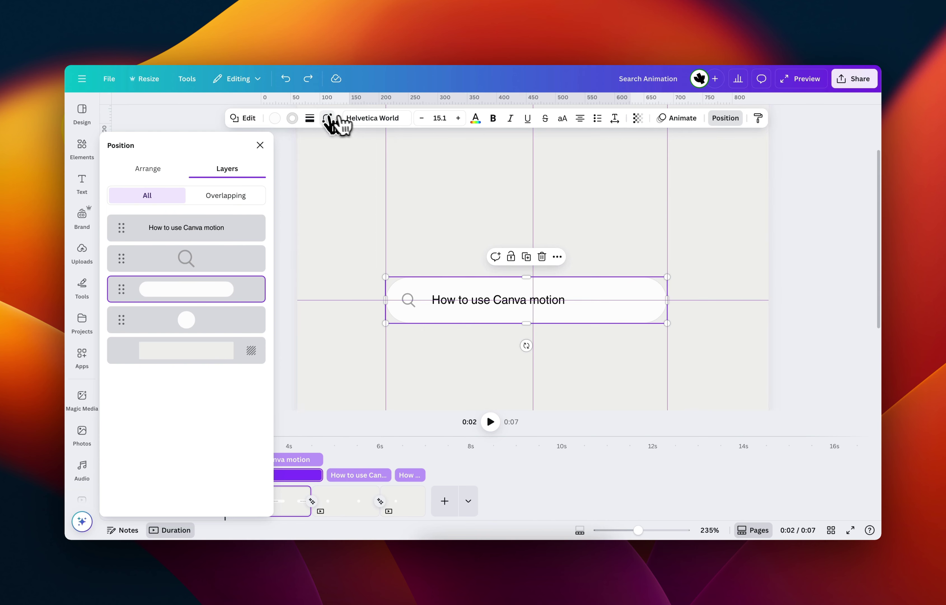
pyautogui.click(327, 119)
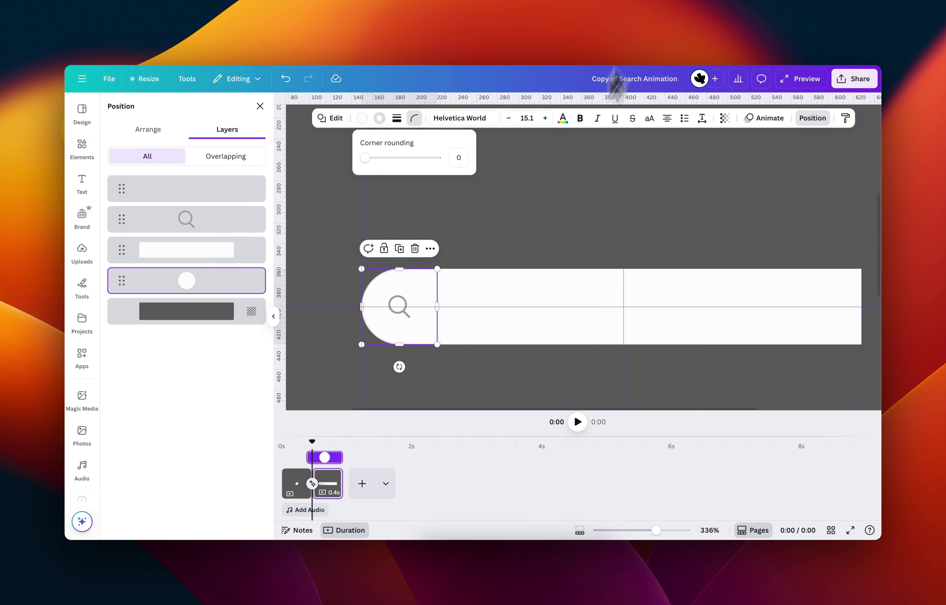
# - In Copy of Search Animation, set the white bar's corner rounding to 80
pyautogui.click(519, 306)
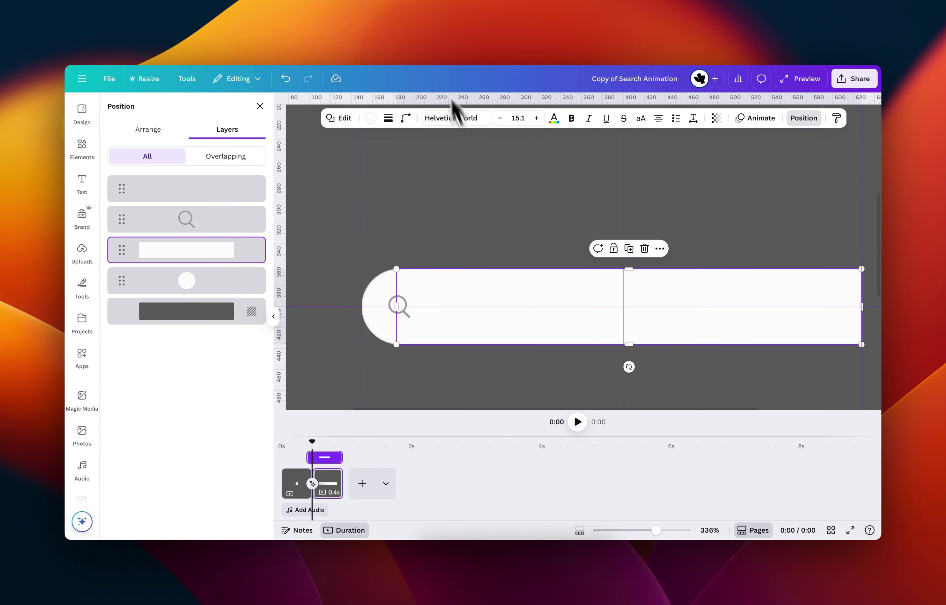
pyautogui.click(390, 119)
pyautogui.click(406, 119)
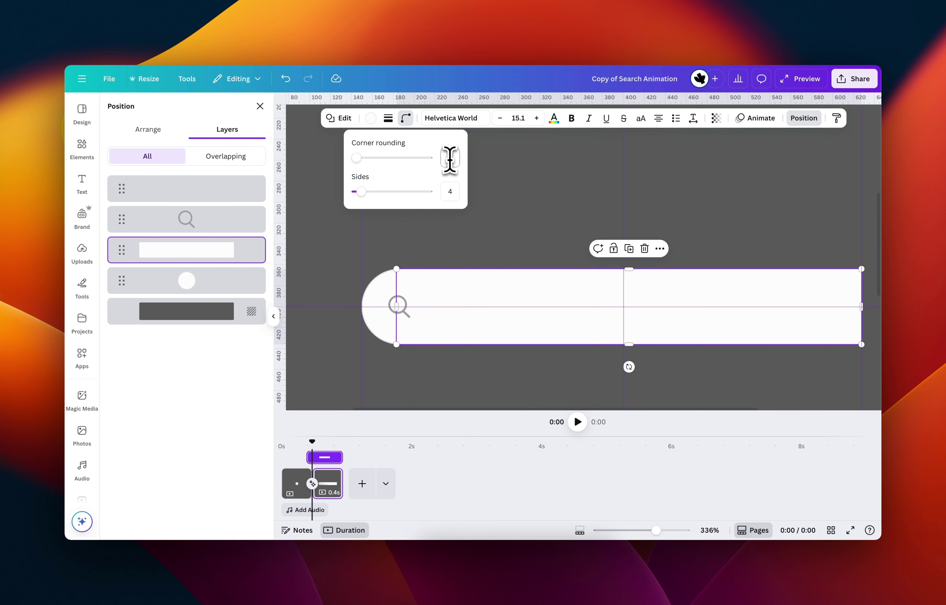
pyautogui.write('80')
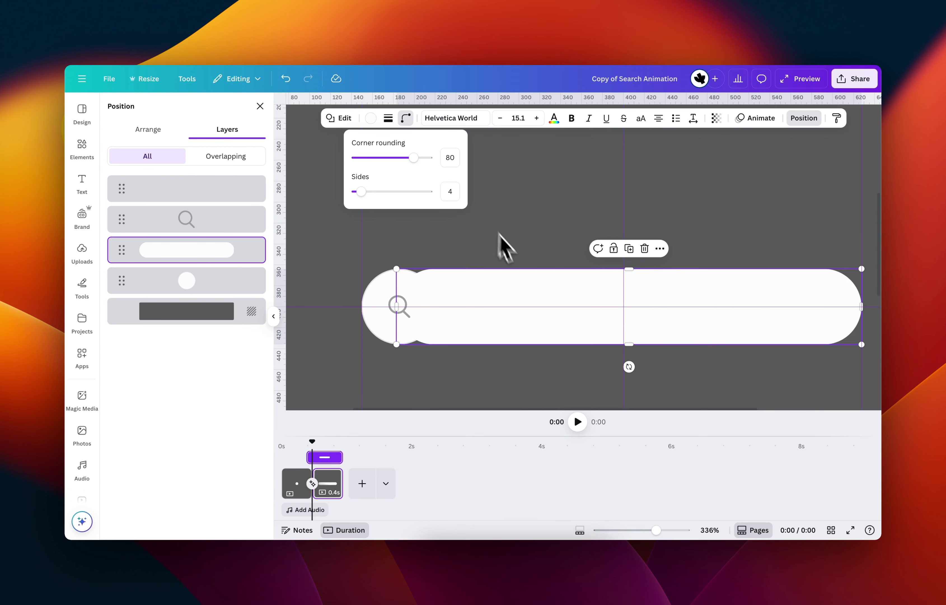
# - Extend the rounded bar's left edge to the left vertical guide so it covers the circle, about 478 wide and 72 high
pyautogui.moveTo(397, 304); pyautogui.dragTo(374, 305)
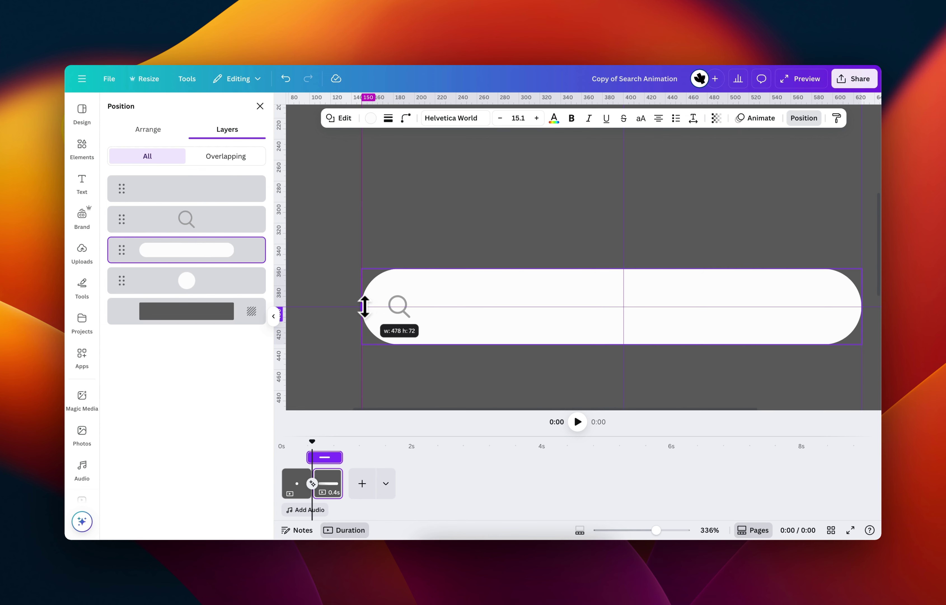
pyautogui.moveTo(365, 307); pyautogui.dragTo(364, 306)
pyautogui.click(470, 237)
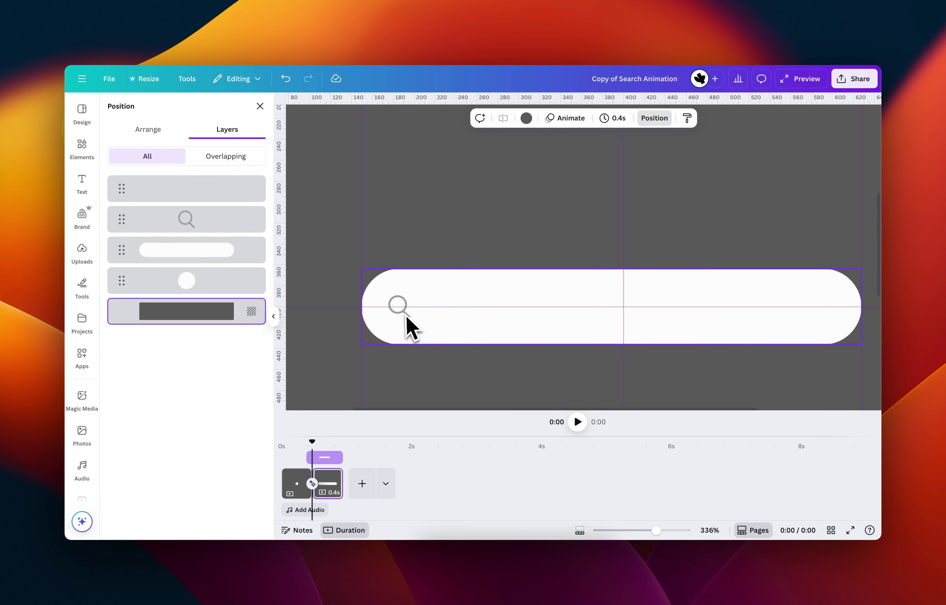
# - Move the hidden text inside the bar beside the magnifying glass, and set its transparency value to 100
pyautogui.scroll(-3, 507, 286)
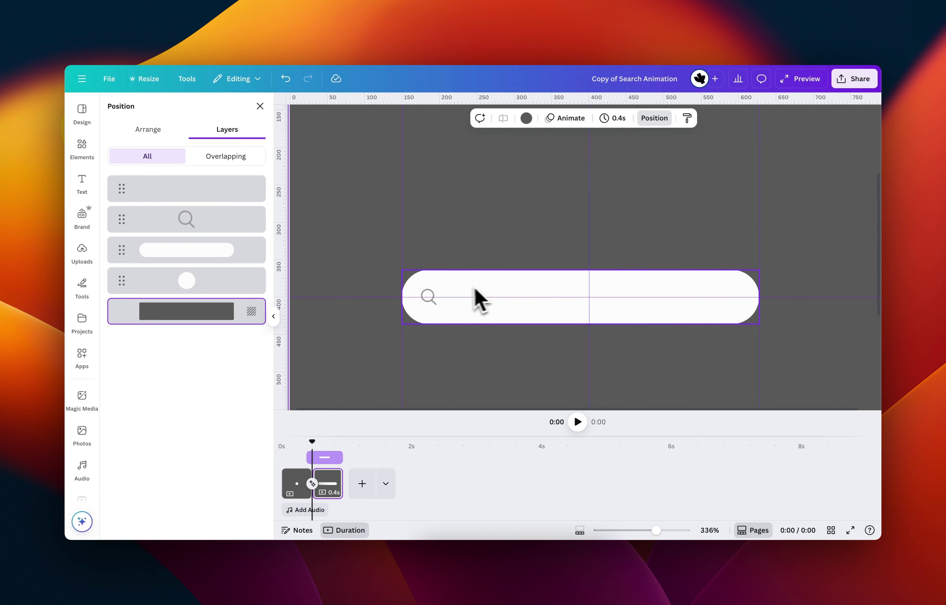
pyautogui.click(682, 303)
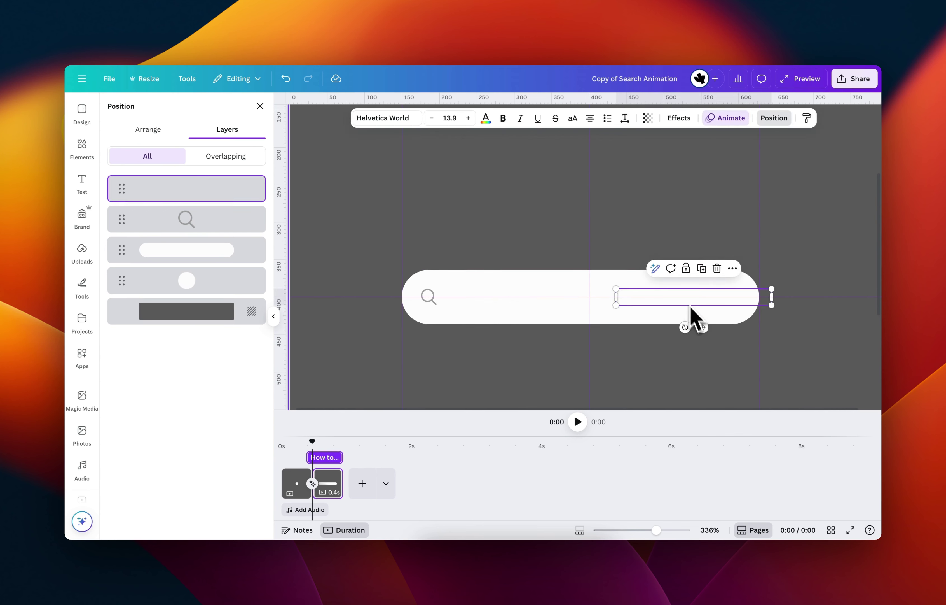
pyautogui.moveTo(704, 326); pyautogui.dragTo(546, 329)
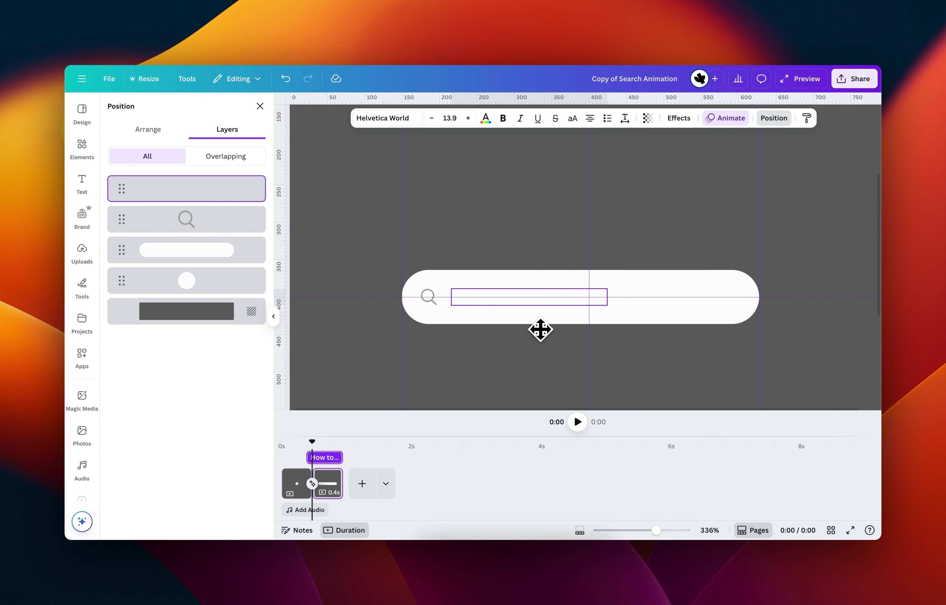
pyautogui.click(647, 119)
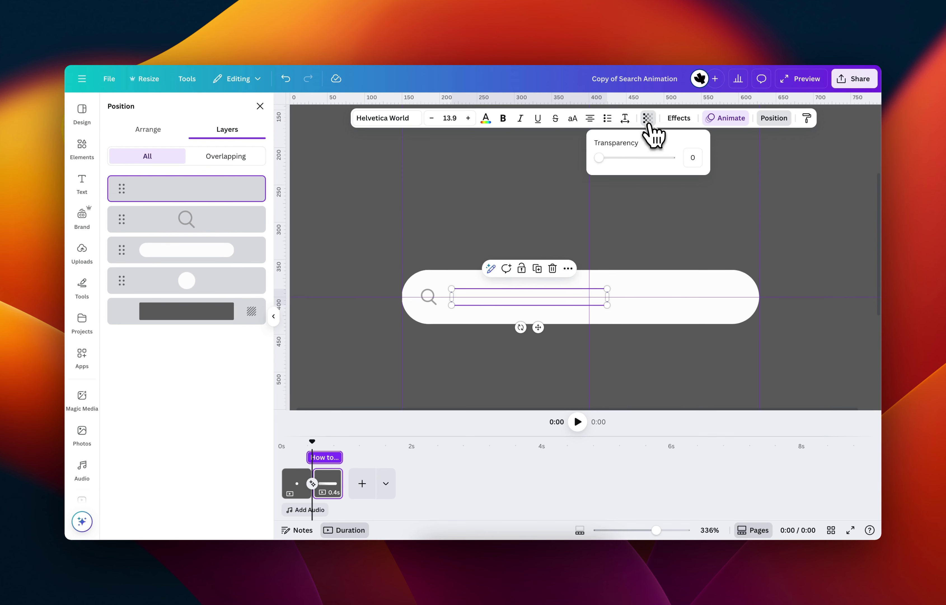
pyautogui.moveTo(604, 159); pyautogui.dragTo(708, 169)
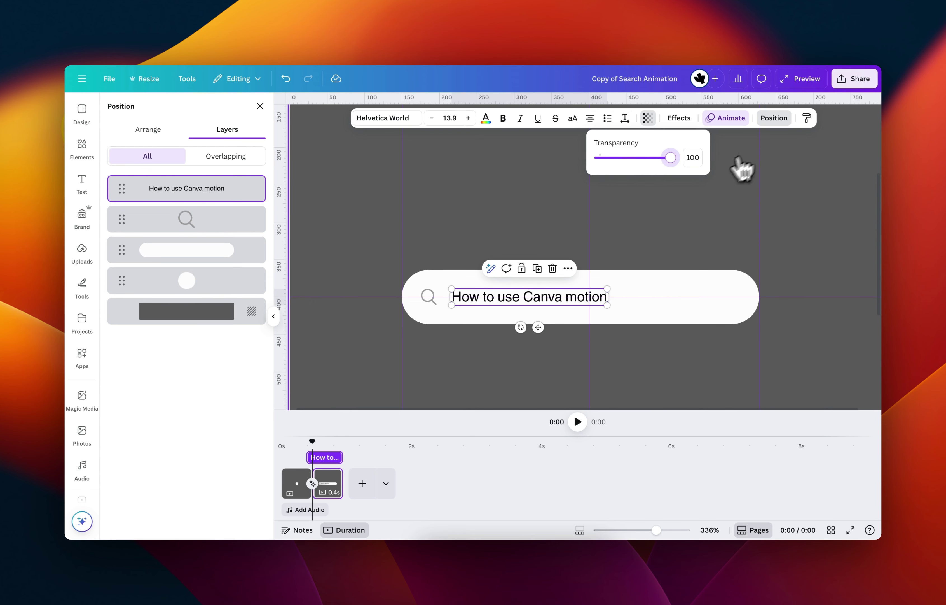
# - Change the colour of the "How to use Canva motion" text to the dark grey document colour
pyautogui.click(485, 119)
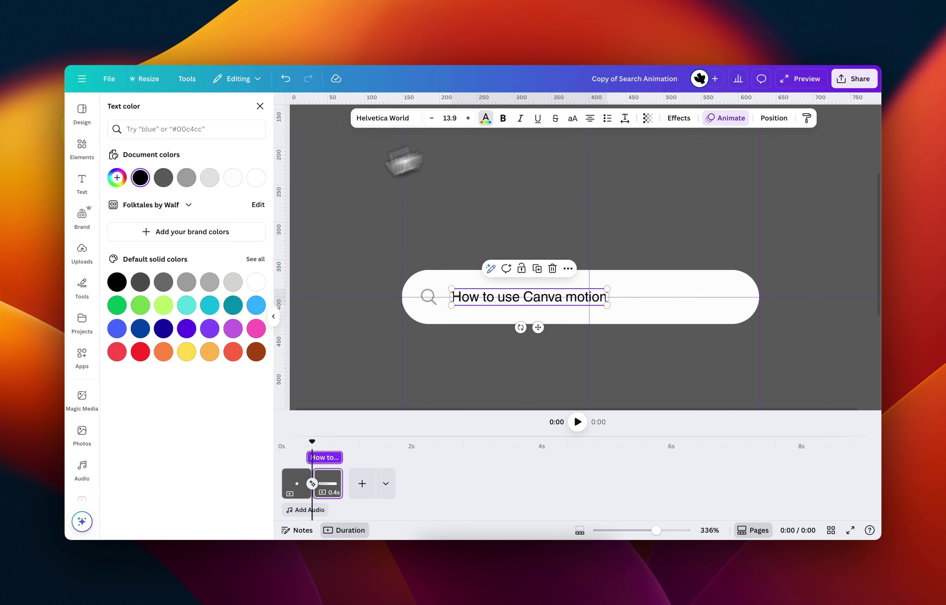
pyautogui.click(163, 179)
pyautogui.click(452, 245)
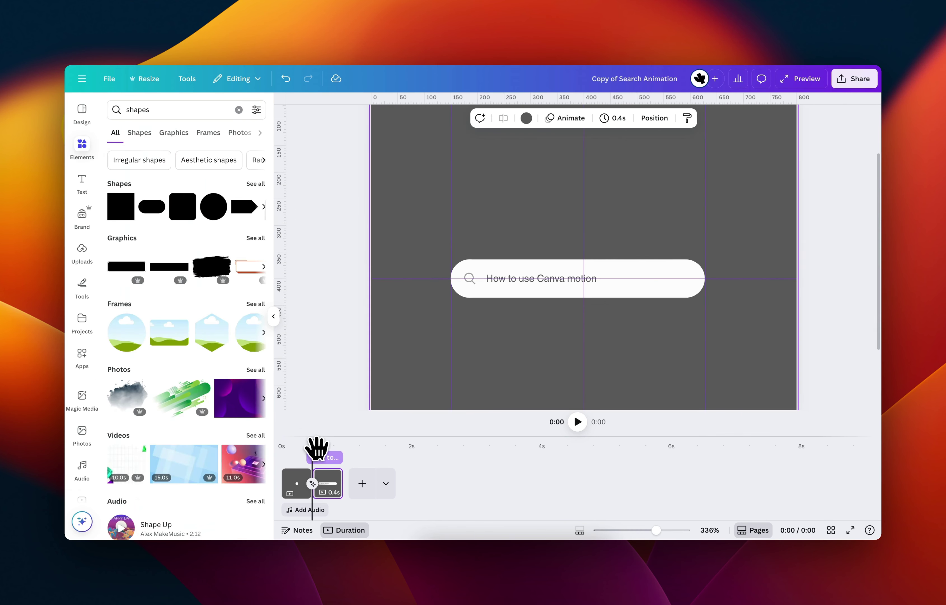
# - On the second page, nudge the white circle about 9 px left so it extends slightly beyond the bar's left end
pyautogui.moveTo(298, 452); pyautogui.dragTo(322, 449)
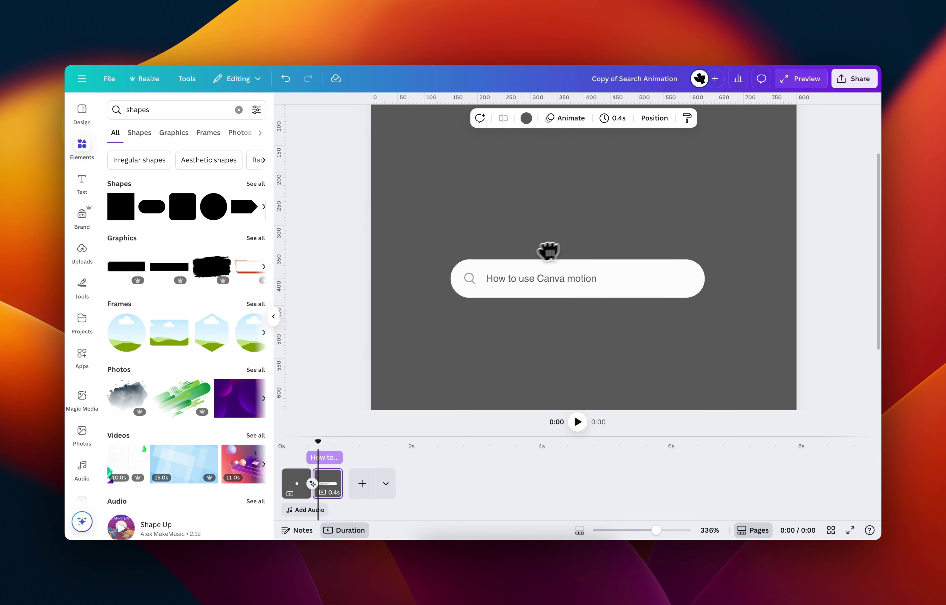
pyautogui.click(654, 277)
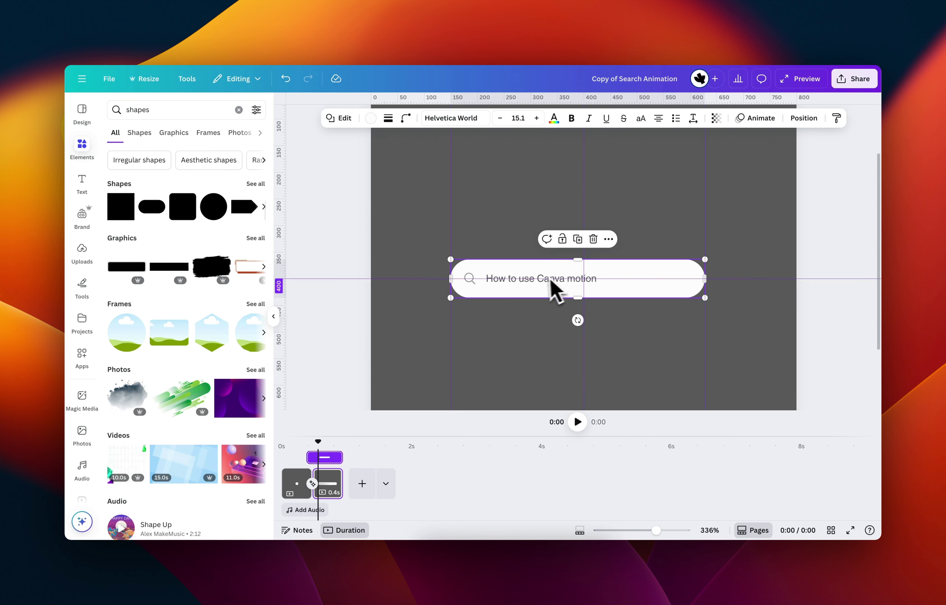
pyautogui.click(469, 313)
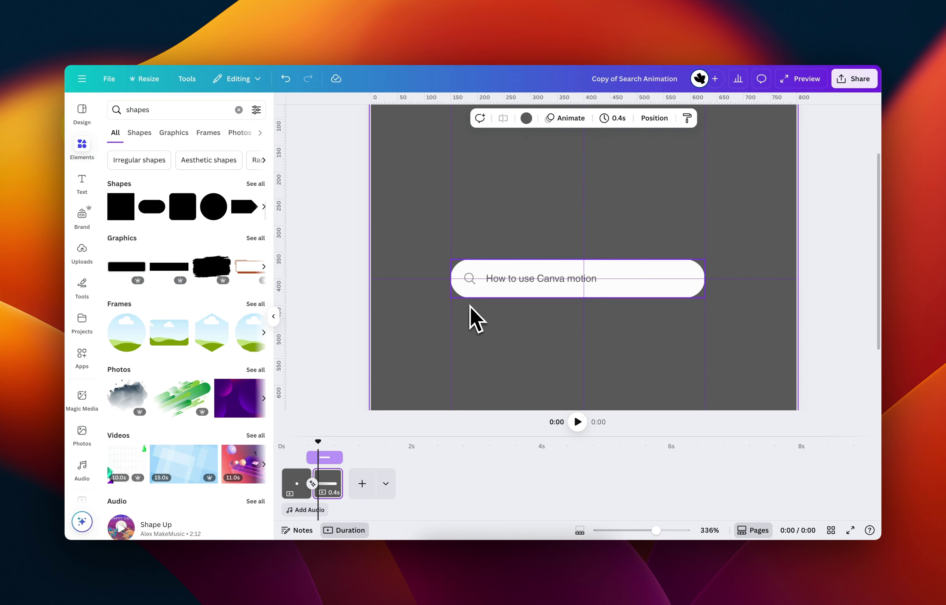
pyautogui.click(487, 292)
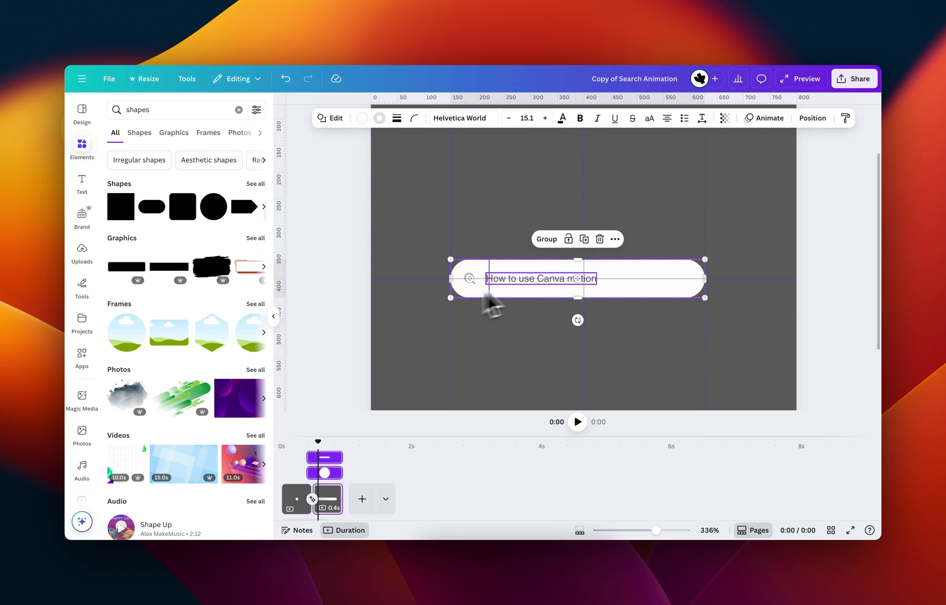
pyautogui.press('Tab')
pyautogui.scroll(3, 435, 296)
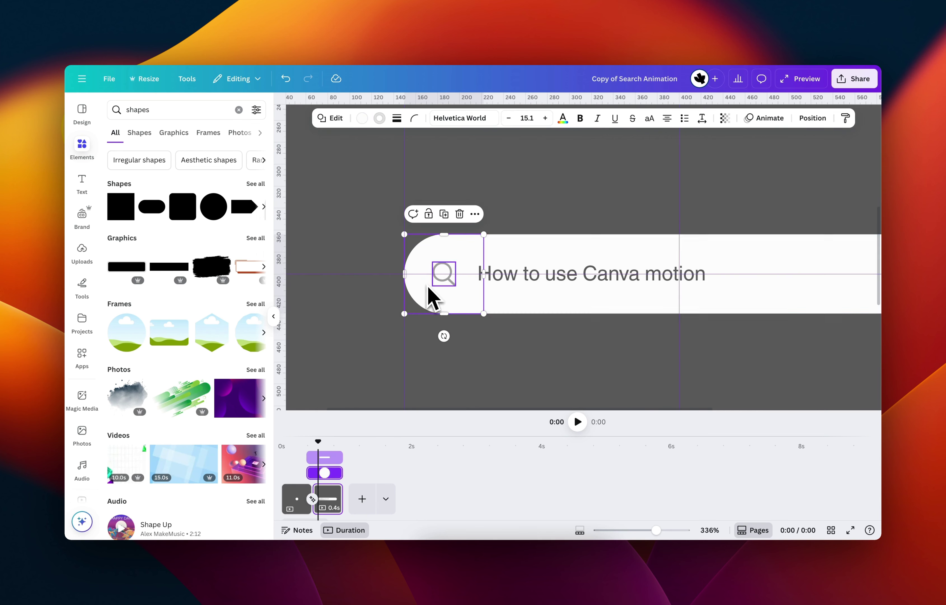
pyautogui.hotkey('shift', 'Left')
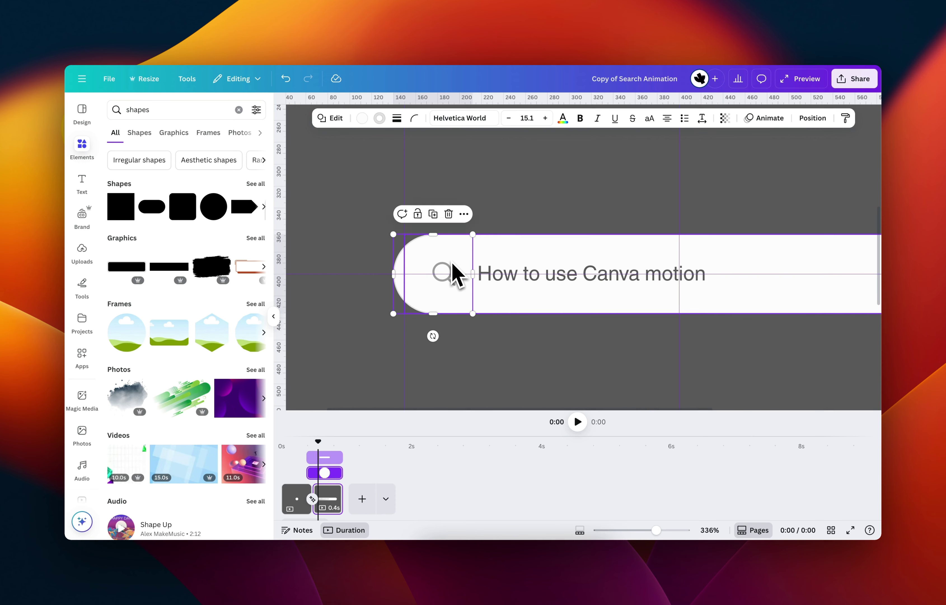
pyautogui.hotkey('shift', 'Left')
pyautogui.hotkey('shift', 'Right')
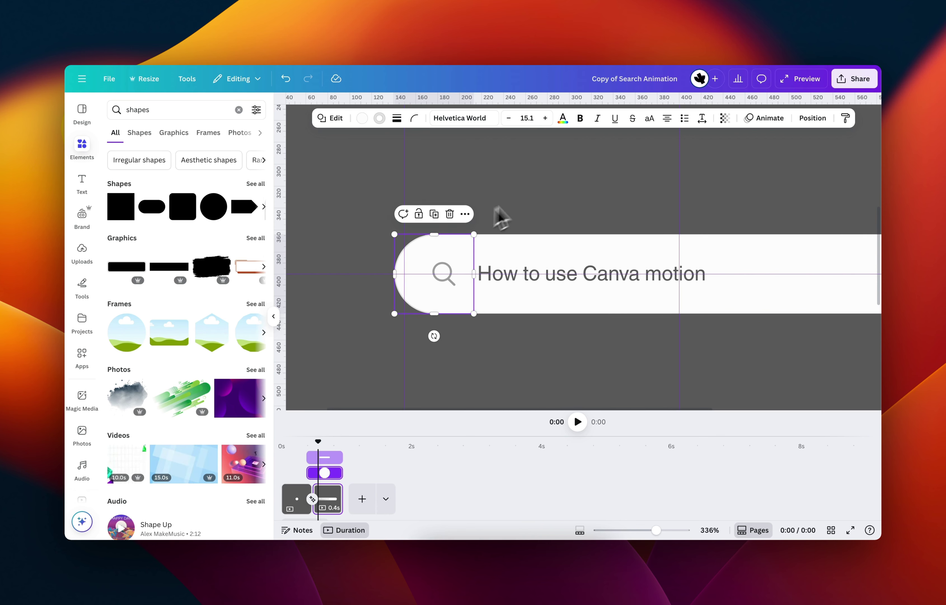
pyautogui.click(501, 215)
# - Play the animation from the start, then set the Match & Move transition between the two pages to 0.24 seconds and replay it
pyautogui.moveTo(318, 442); pyautogui.dragTo(287, 444)
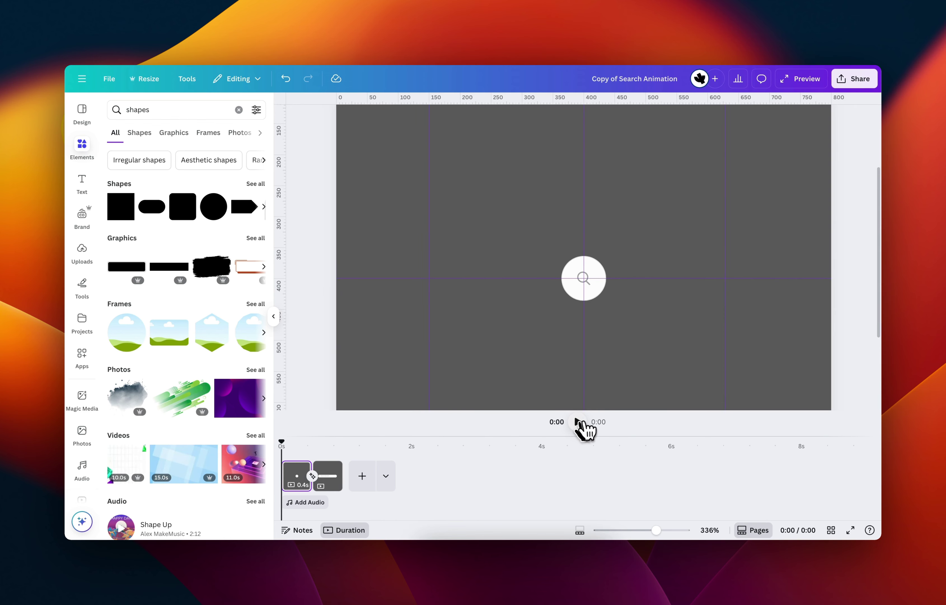
pyautogui.click(579, 422)
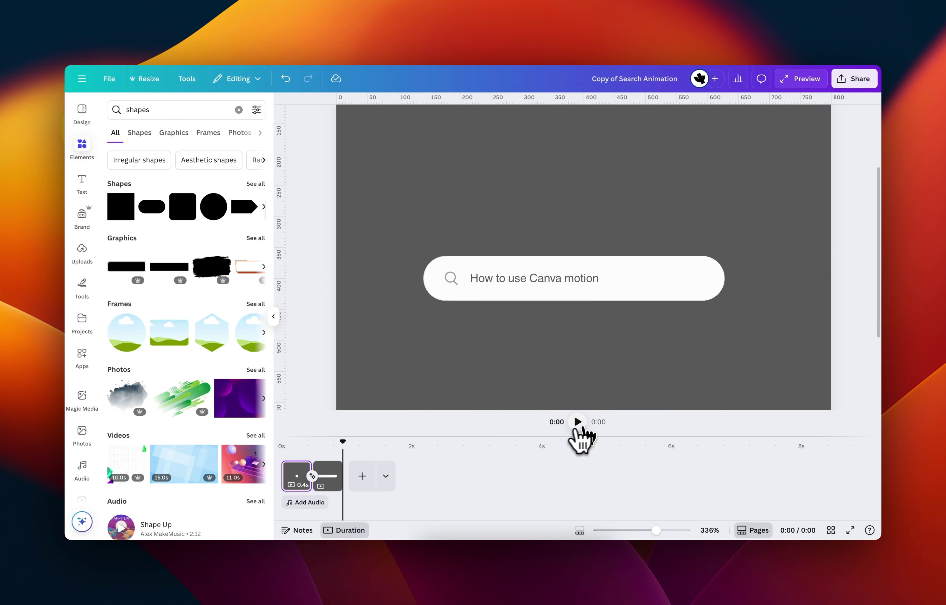
pyautogui.click(578, 422)
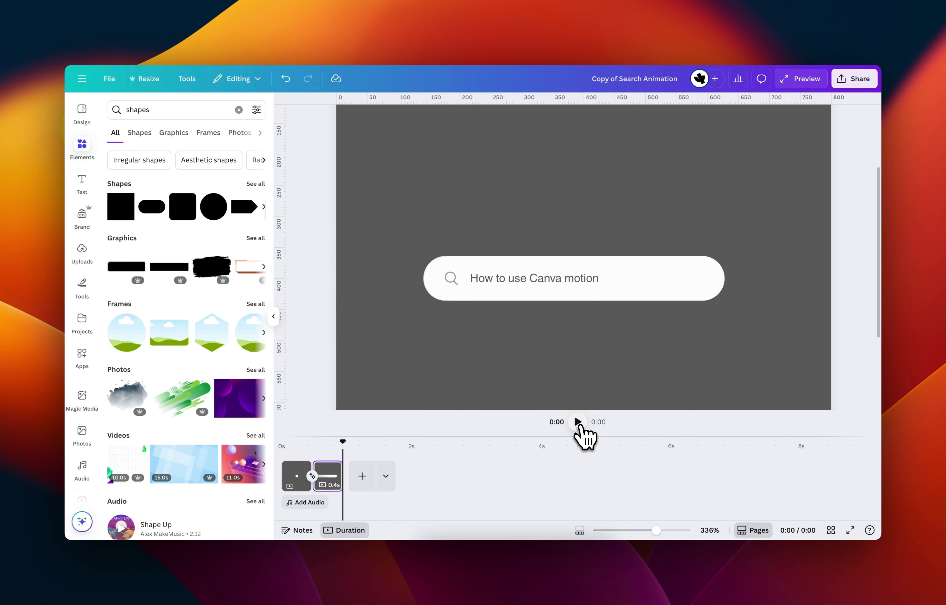
pyautogui.click(579, 422)
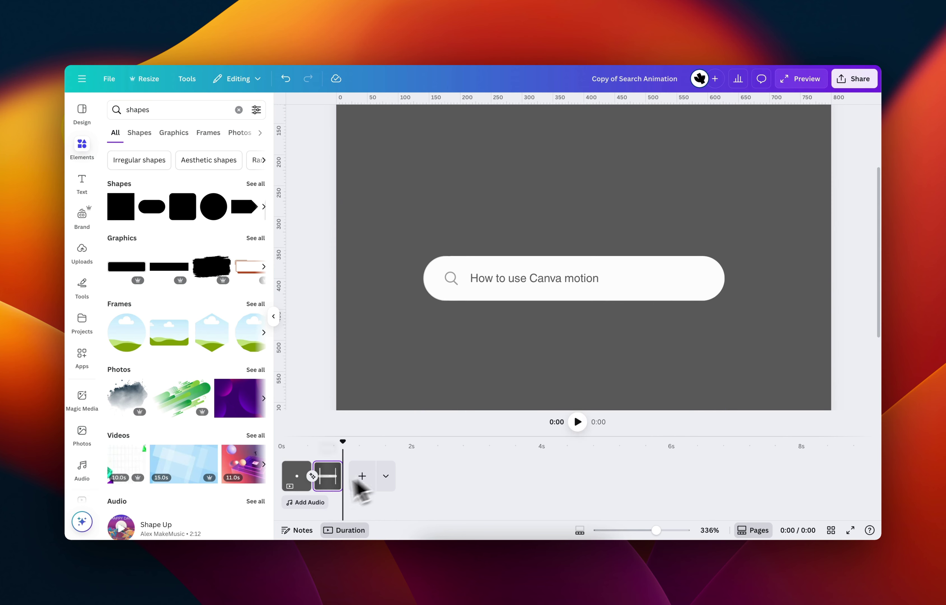
pyautogui.click(313, 479)
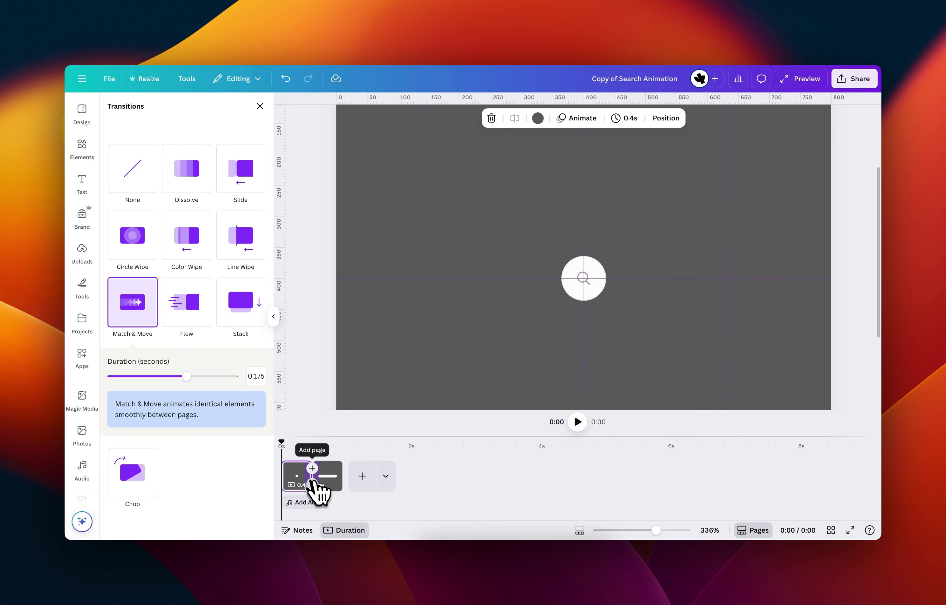
pyautogui.moveTo(186, 376); pyautogui.dragTo(208, 376)
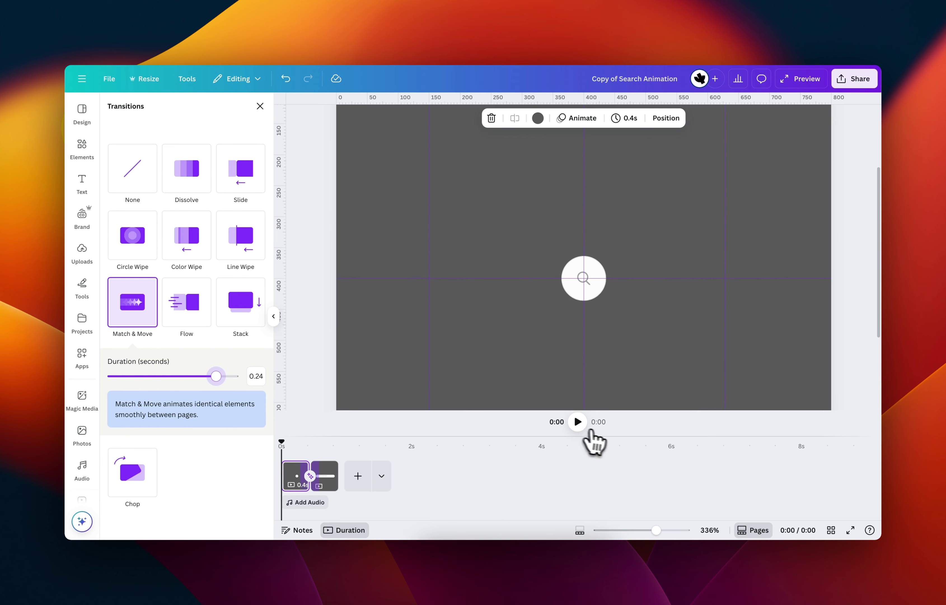
pyautogui.click(578, 422)
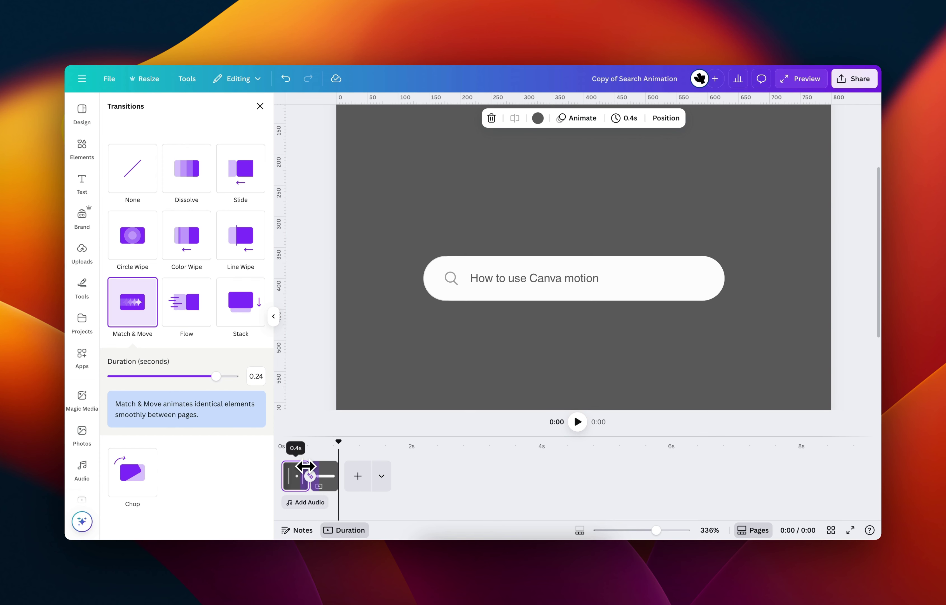
# - Lengthen the first page to 0.8 s and the second to 0.9 s, and play the animation
pyautogui.moveTo(309, 476); pyautogui.dragTo(400, 471)
pyautogui.click(366, 469)
pyautogui.click(578, 423)
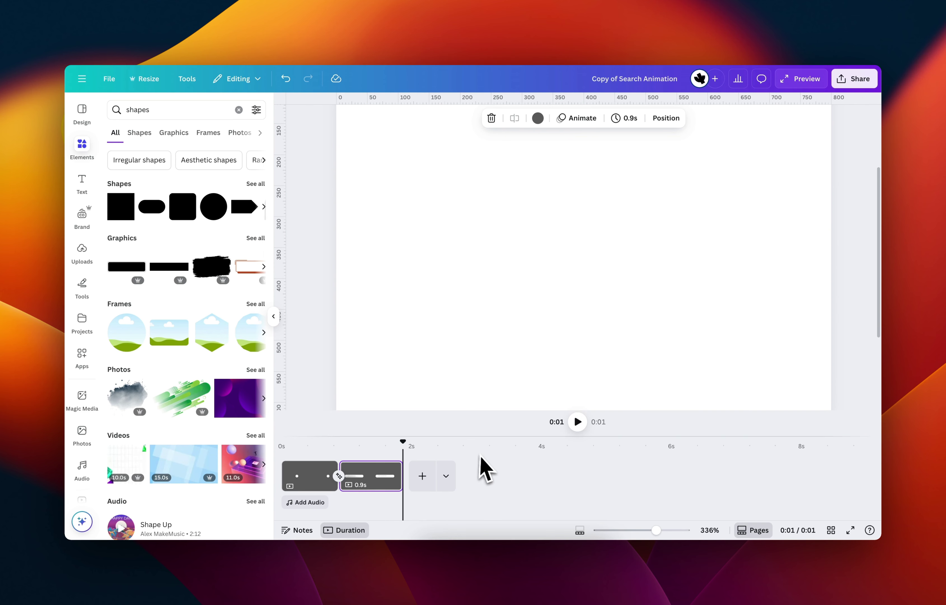
pyautogui.click(312, 477)
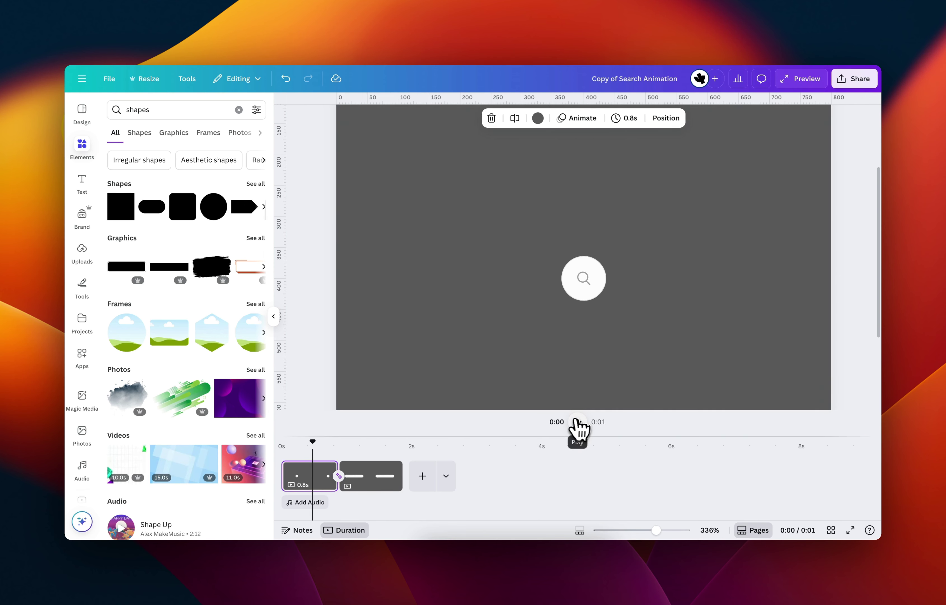
pyautogui.click(579, 421)
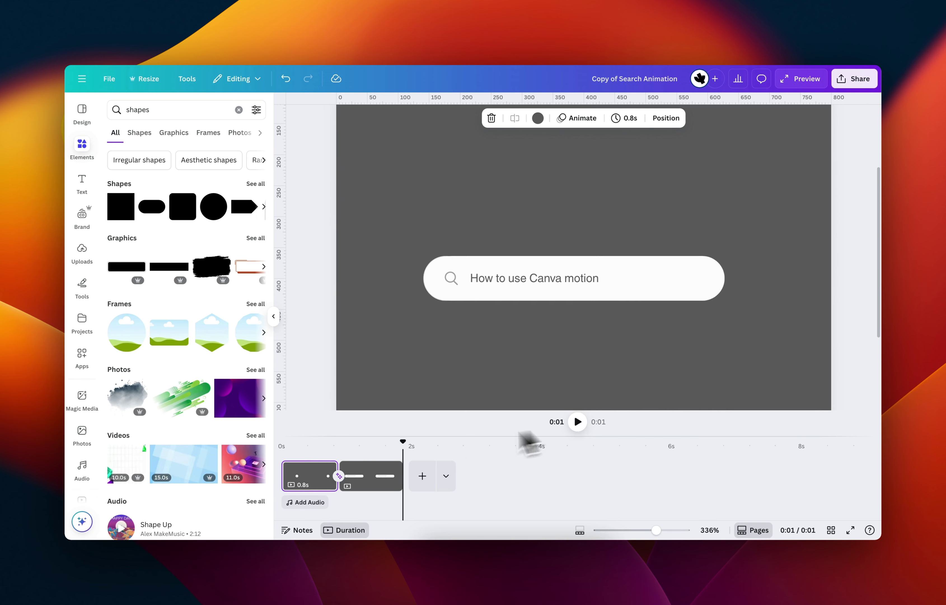
pyautogui.moveTo(399, 442); pyautogui.dragTo(361, 456)
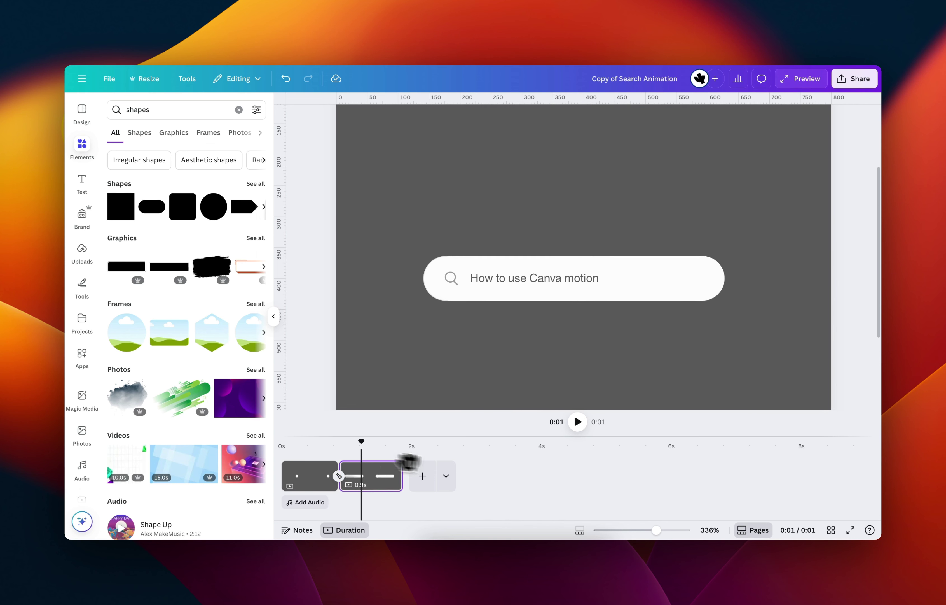
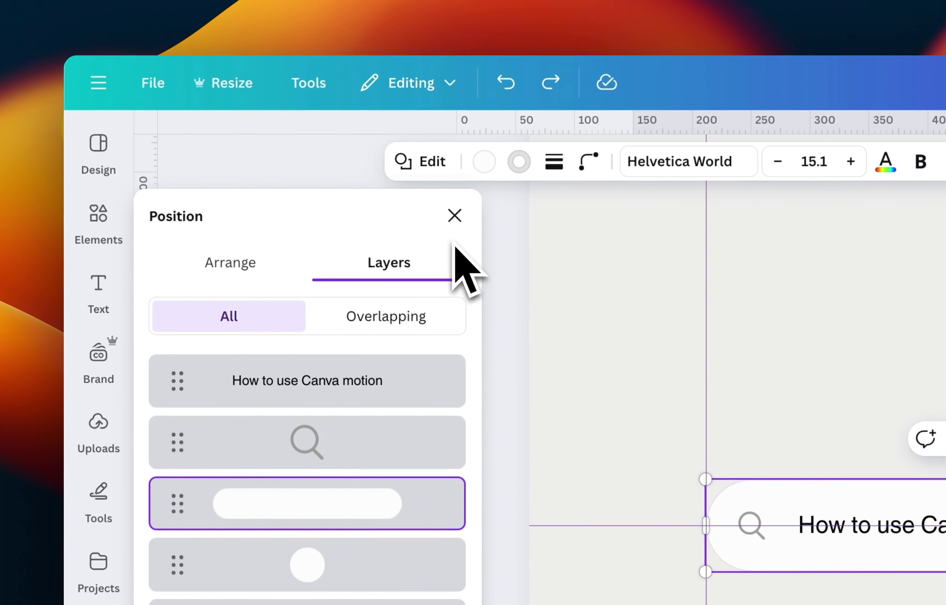
# - Switch to the Search Animation design and set the corner rounding of the thin white line layer on page 1 to 80
pyautogui.click(445, 194)
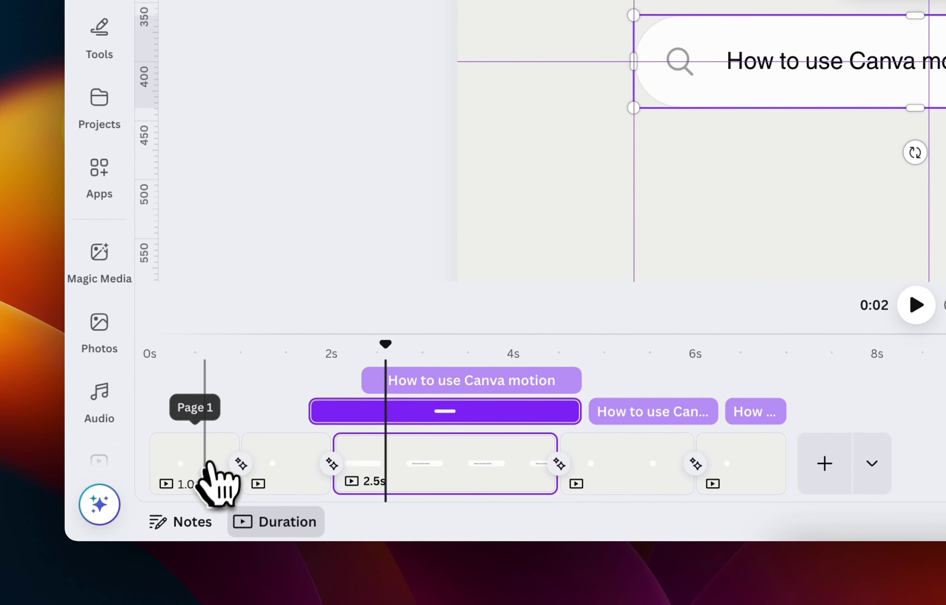
pyautogui.click(211, 477)
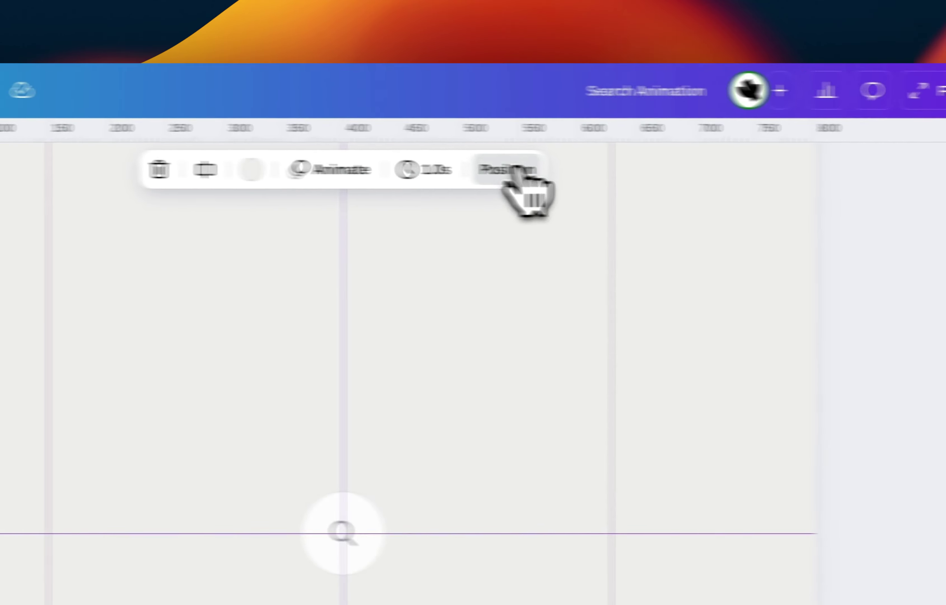
pyautogui.click(513, 170)
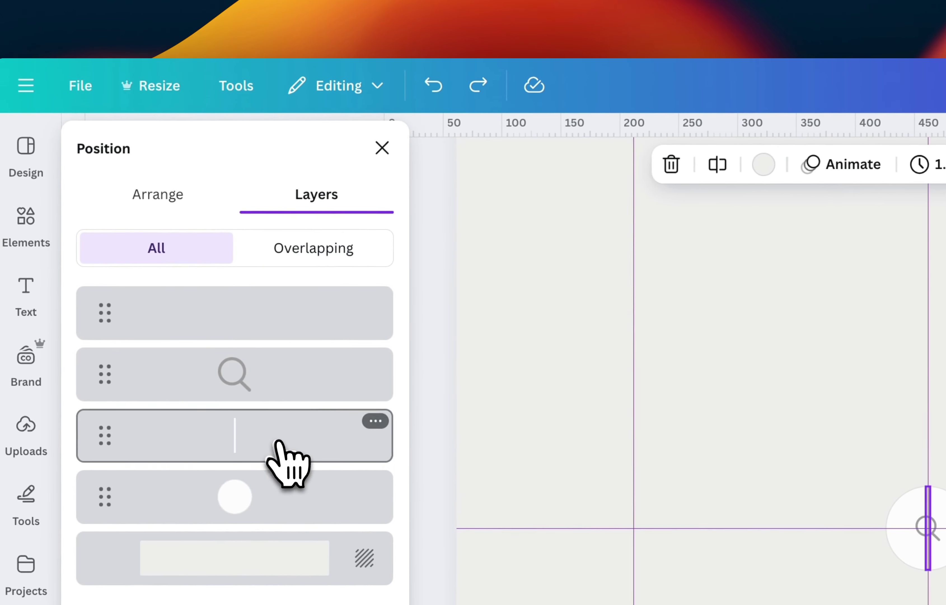
pyautogui.click(279, 441)
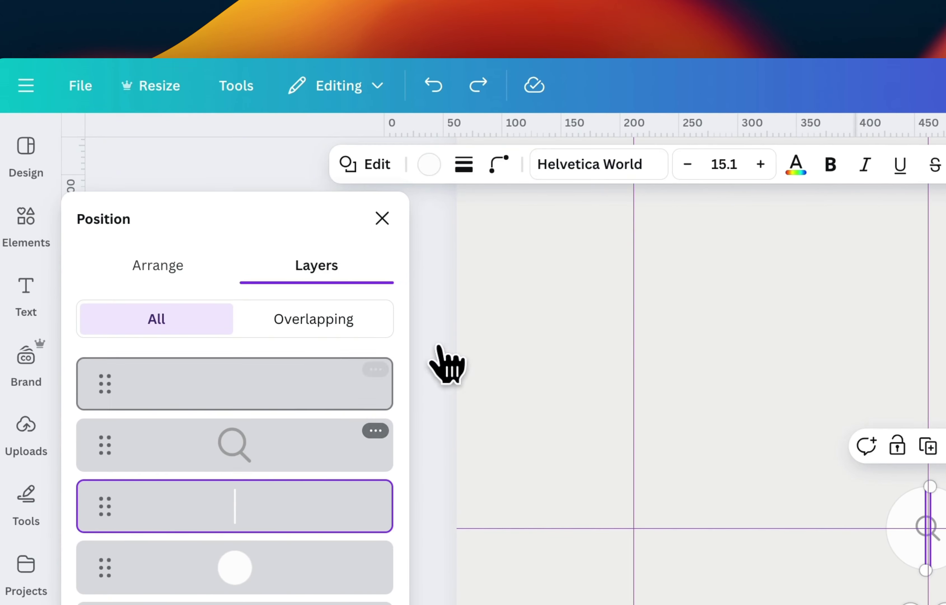
pyautogui.click(496, 164)
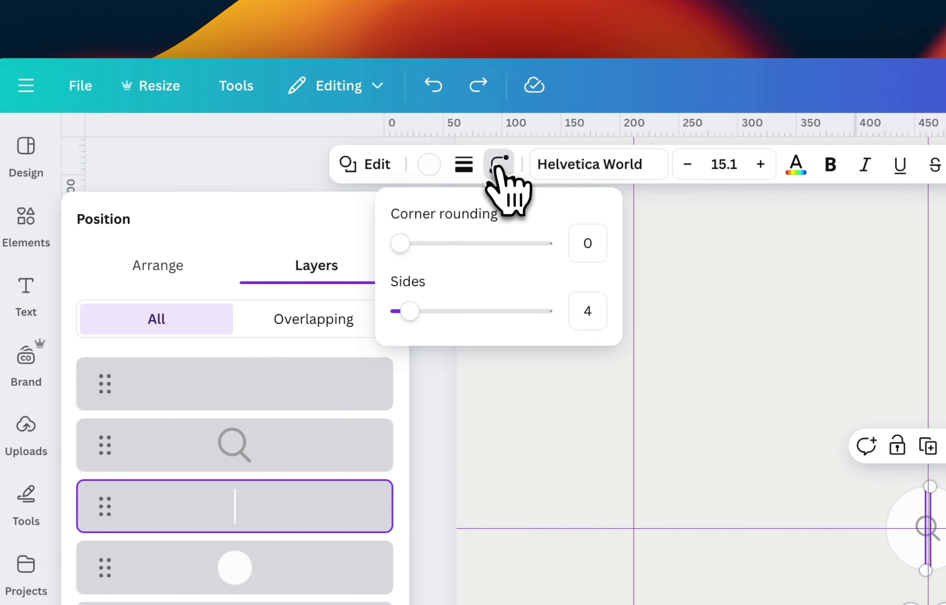
pyautogui.click(590, 250)
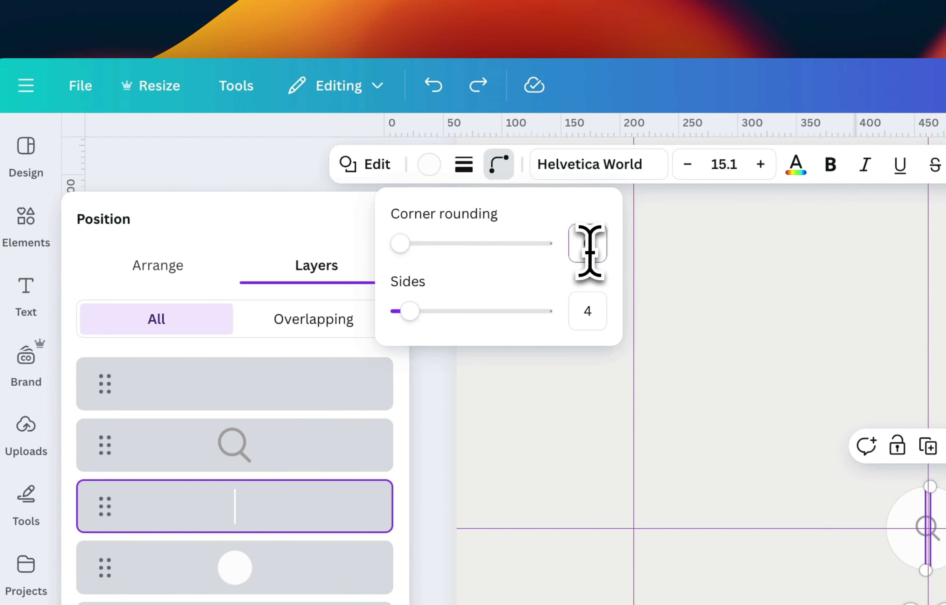
pyautogui.write('80')
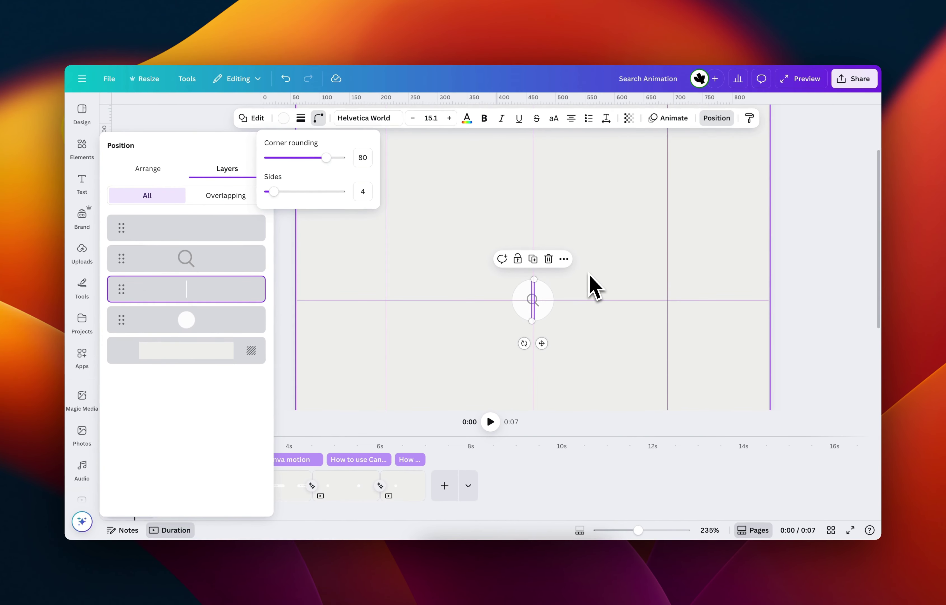
pyautogui.click(596, 274)
pyautogui.click(601, 271)
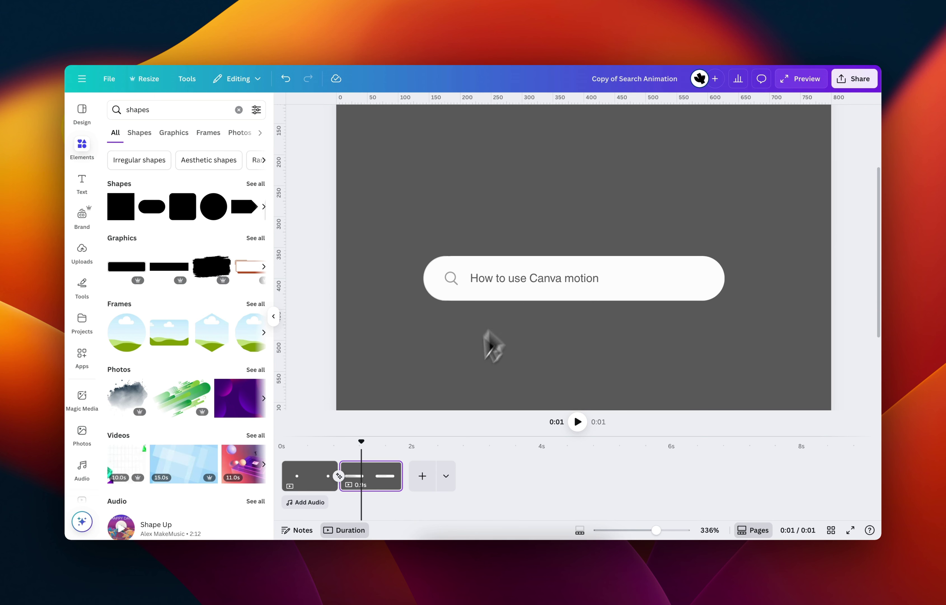
# - In Copy of Search Animation, delete the second page and change the corner rounding of the thin white line layer on page 1
pyautogui.click(367, 487)
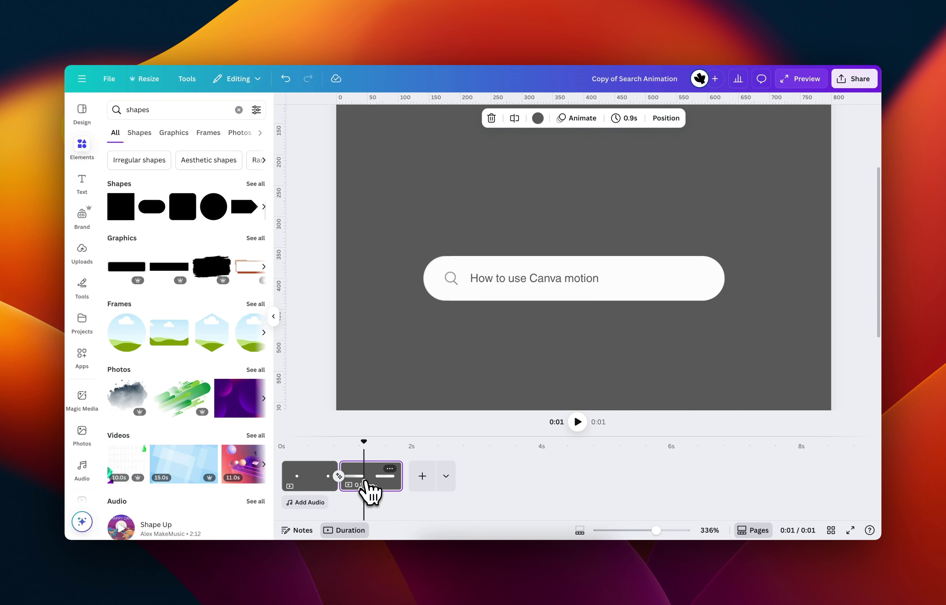
pyautogui.press('Delete')
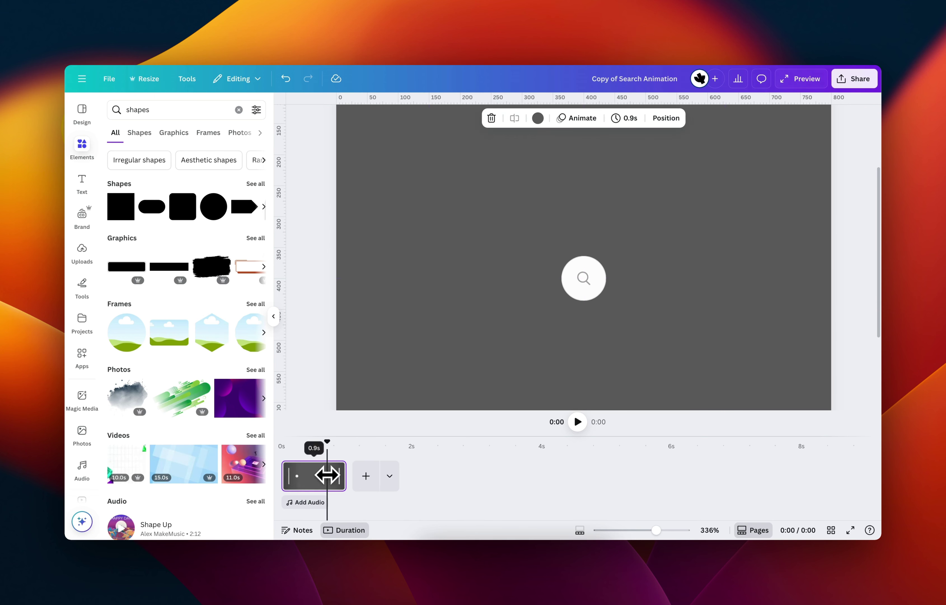
pyautogui.click(666, 117)
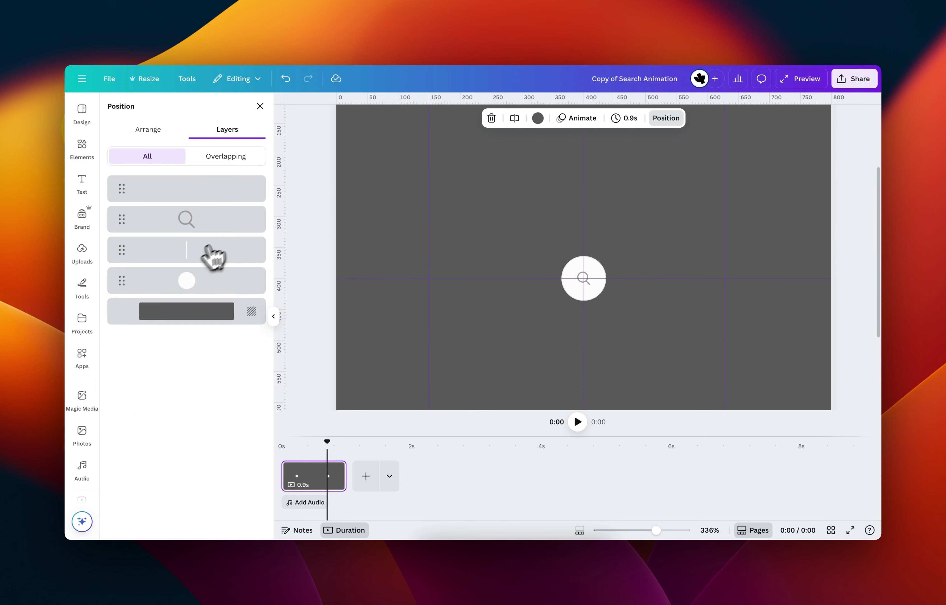
pyautogui.click(181, 253)
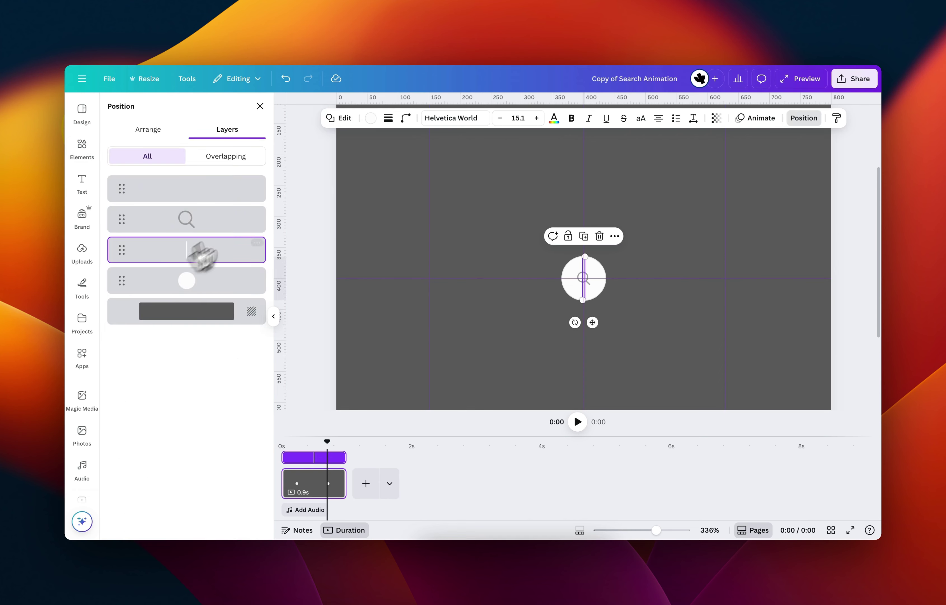
pyautogui.click(406, 119)
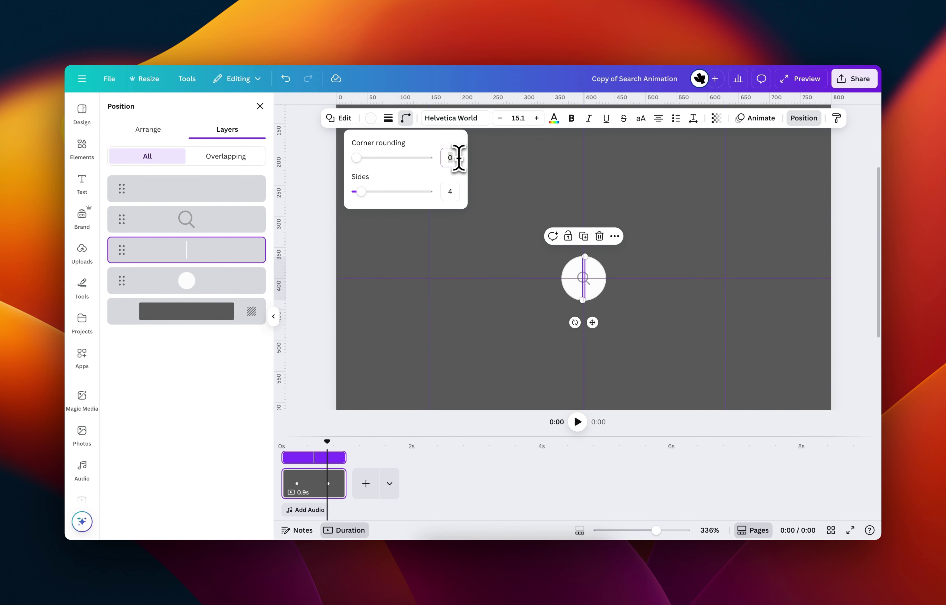
pyautogui.click(499, 319)
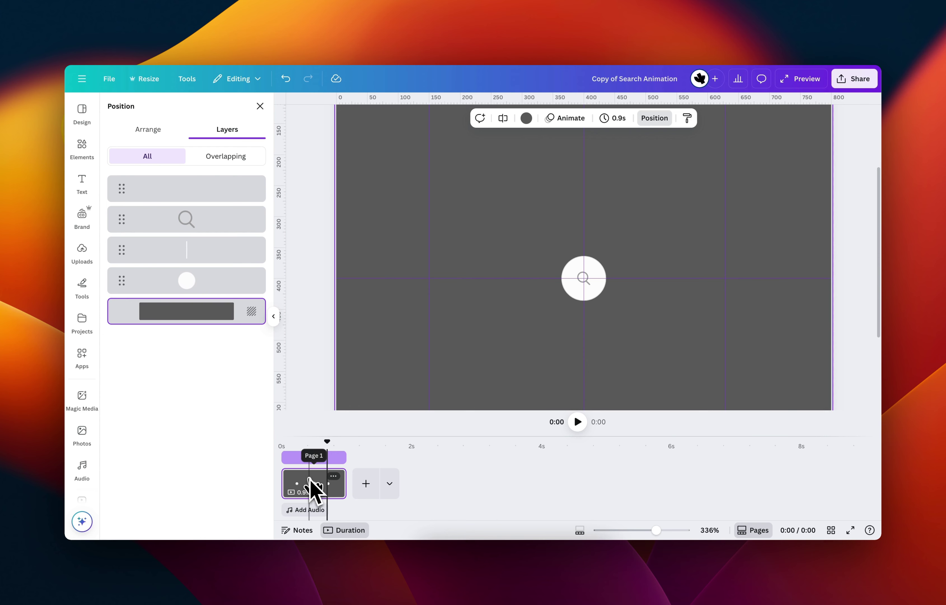
# - Duplicate page 1 as the new second page
pyautogui.hotkey('ctrl', 'd')
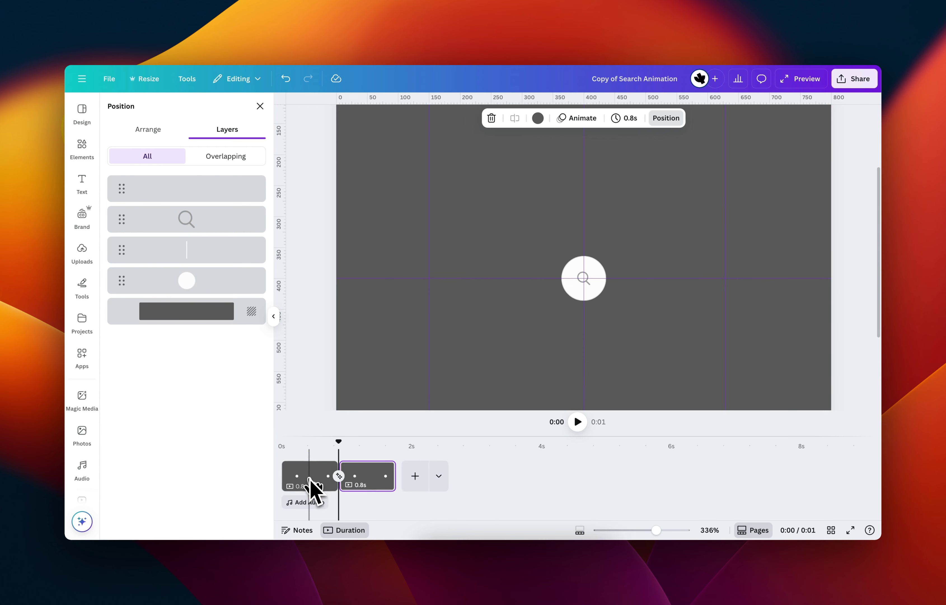
pyautogui.click(596, 306)
pyautogui.click(600, 326)
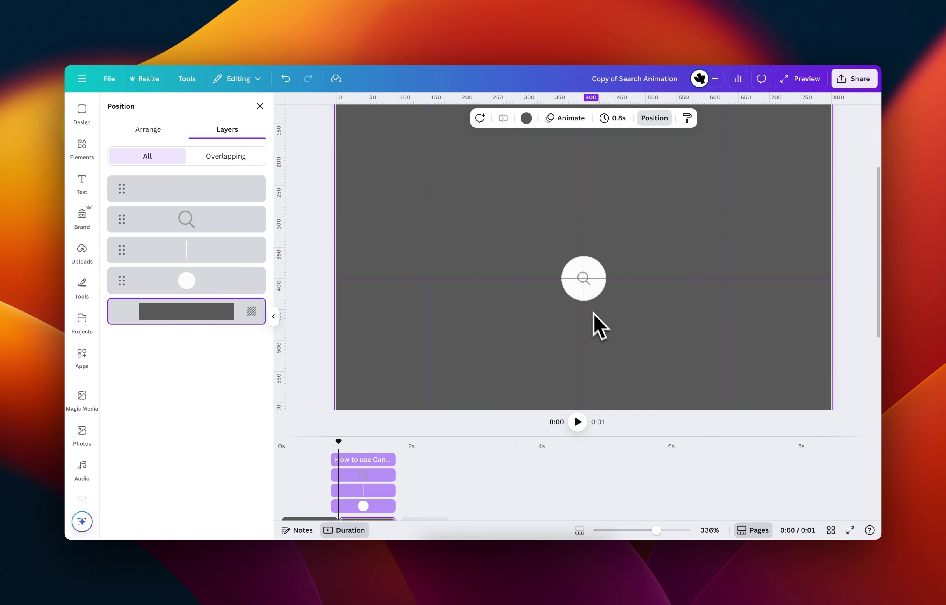
# - On page 2, move the white circle to the left guide and widen the thin white line into a pill reaching the right guide
pyautogui.click(594, 297)
pyautogui.moveTo(599, 291); pyautogui.dragTo(473, 288)
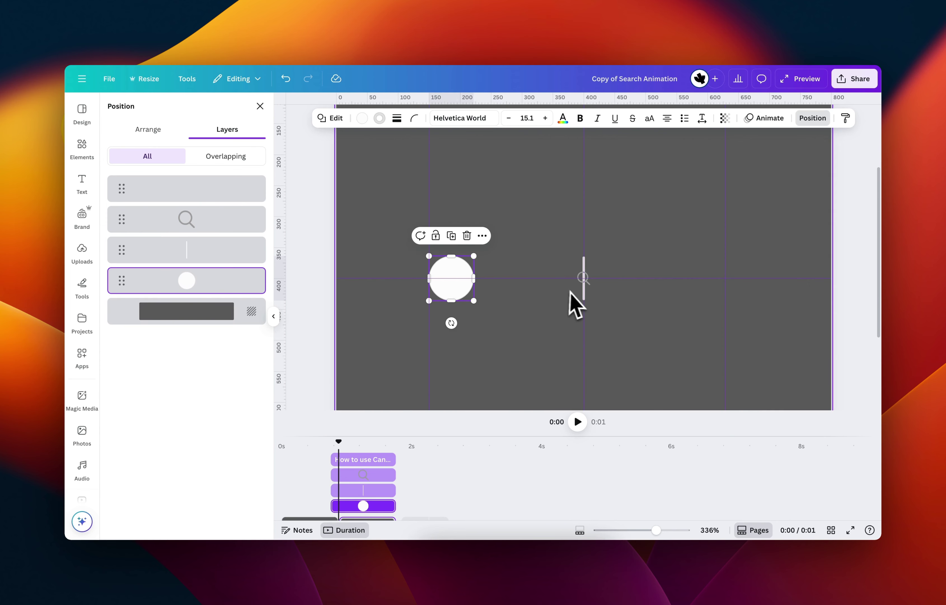
pyautogui.click(583, 292)
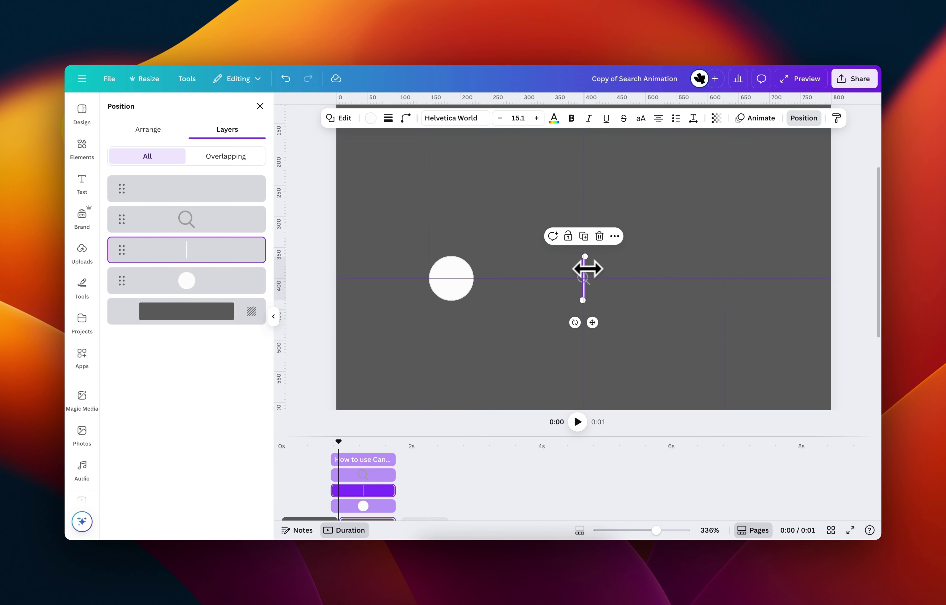
pyautogui.moveTo(589, 269); pyautogui.dragTo(725, 275)
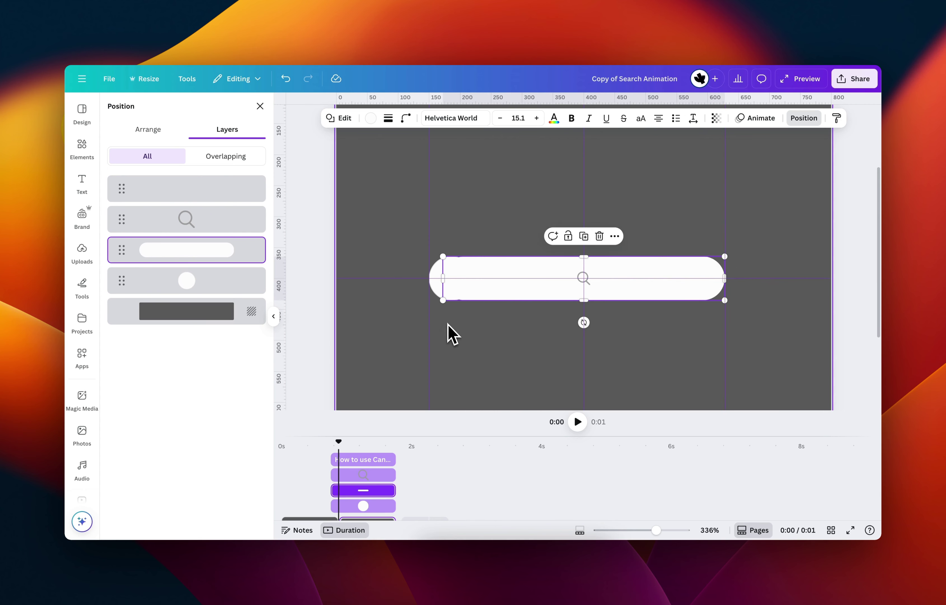
# - Align the white circle with the pill's left end and place the magnifying glass at the circle's centre
pyautogui.click(451, 334)
pyautogui.click(441, 298)
pyautogui.moveTo(441, 298); pyautogui.dragTo(452, 287)
pyautogui.click(486, 349)
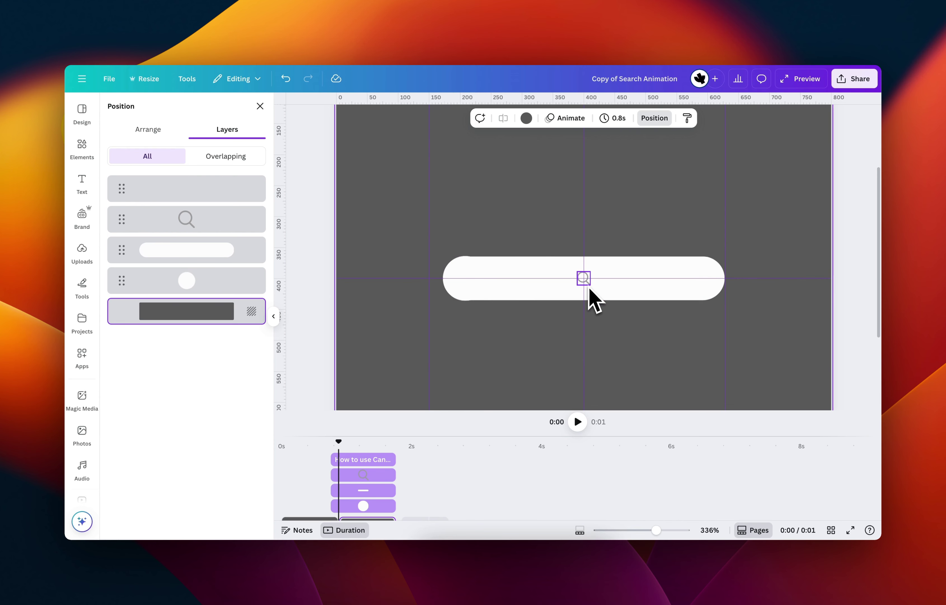
pyautogui.click(584, 278)
pyautogui.moveTo(588, 305); pyautogui.dragTo(579, 305)
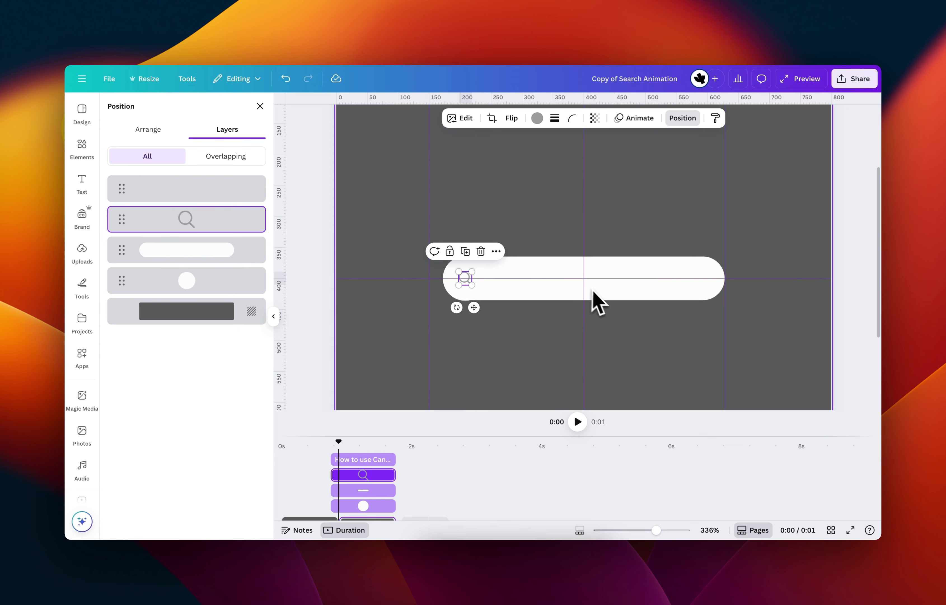
pyautogui.click(623, 345)
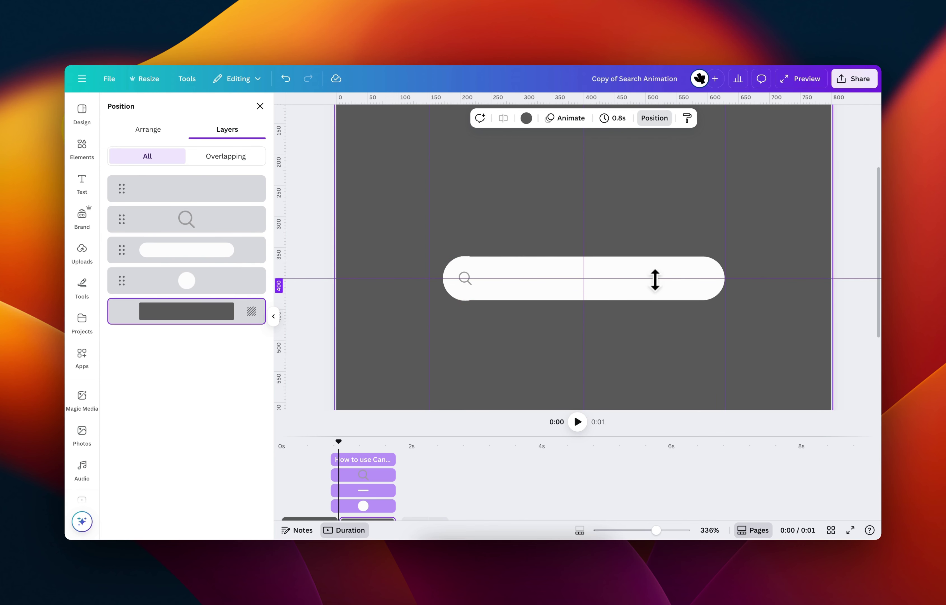
# - Move the hidden text inside the pill beside the magnifying glass and set its transparency to 100
pyautogui.click(659, 287)
pyautogui.moveTo(678, 306); pyautogui.dragTo(558, 307)
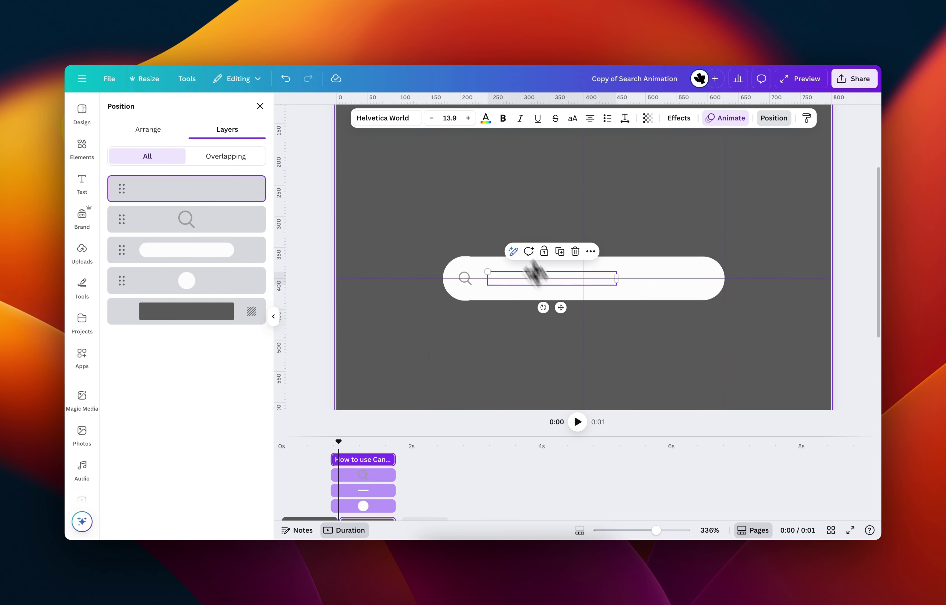
pyautogui.click(648, 118)
pyautogui.moveTo(612, 158); pyautogui.dragTo(728, 164)
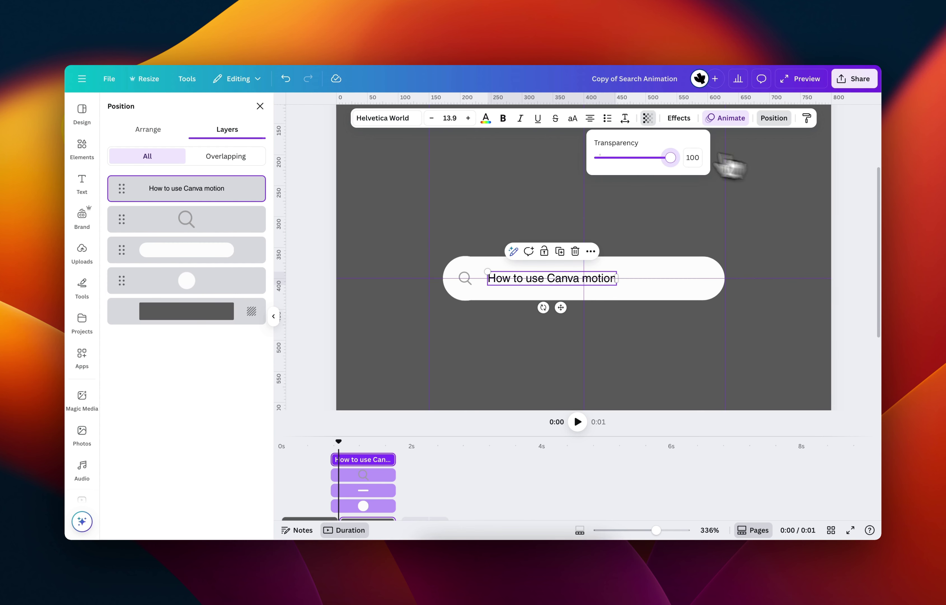
# - Colour the "How to use Canva motion" text dark gray from the document colors
pyautogui.click(492, 119)
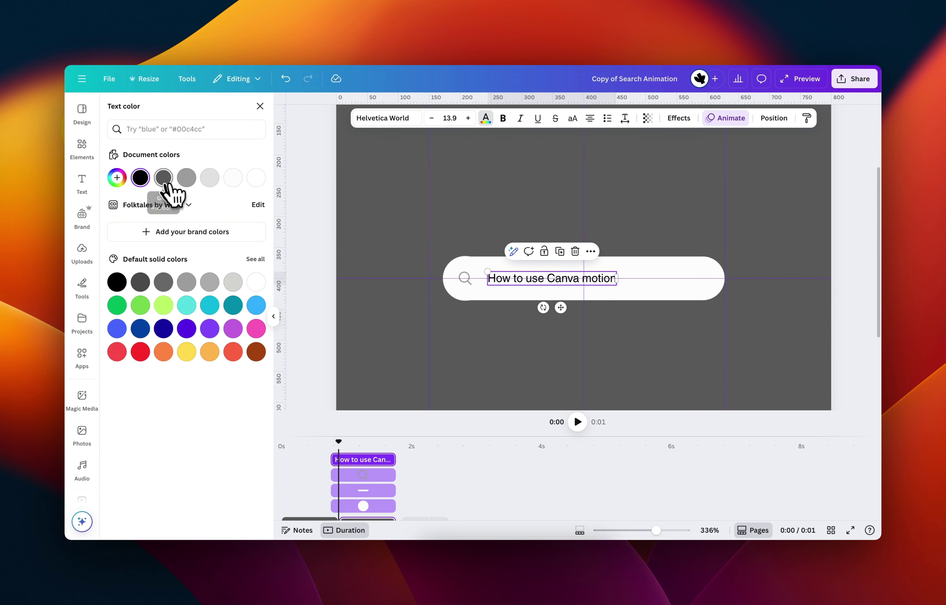
pyautogui.click(164, 177)
pyautogui.click(448, 292)
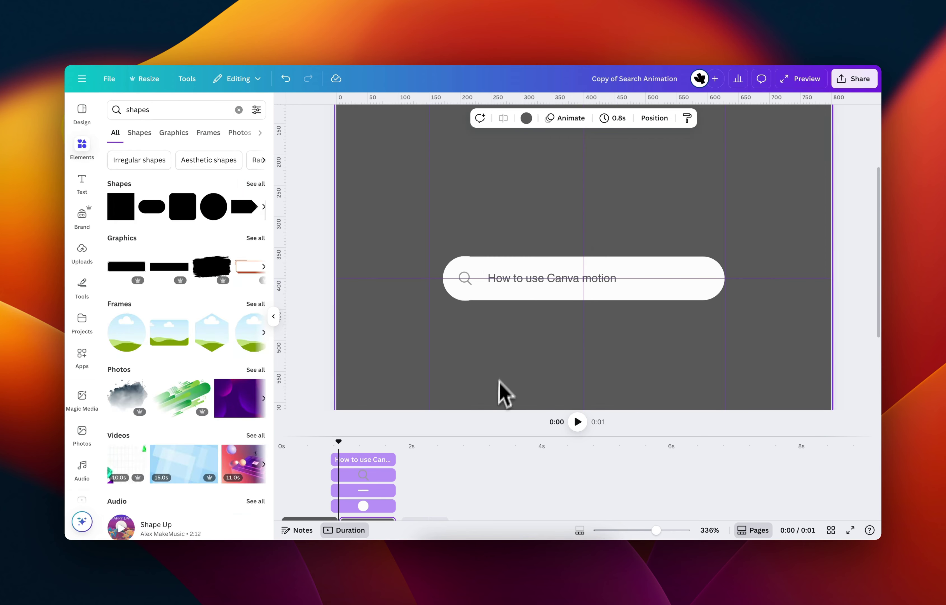
# - Scrub through the page transition and trim the circle's upper and lower edges on page 2 to match the pill's height
pyautogui.moveTo(339, 441); pyautogui.dragTo(275, 446)
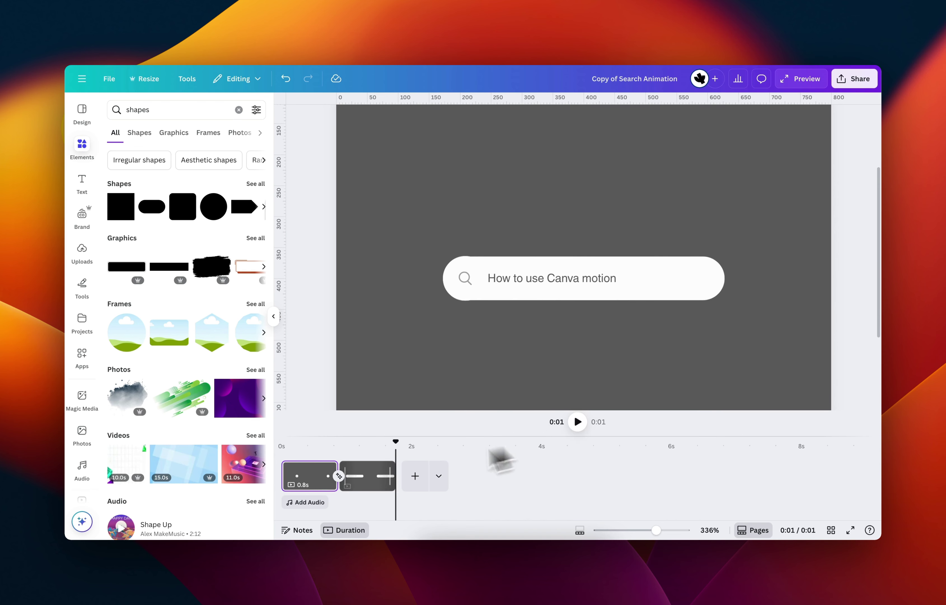
pyautogui.moveTo(305, 449); pyautogui.dragTo(374, 448)
pyautogui.scroll(5, 455, 294)
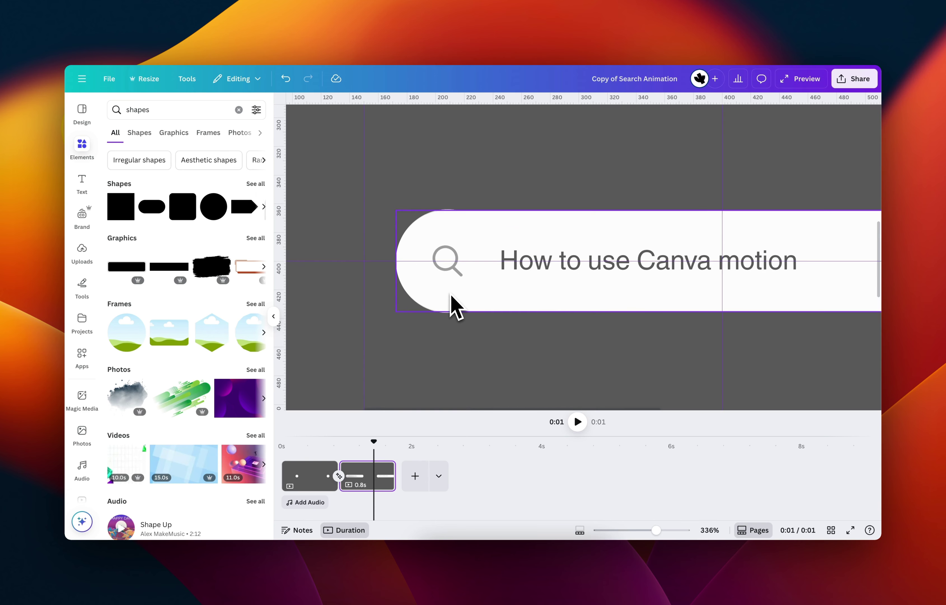
pyautogui.click(442, 269)
pyautogui.click(422, 227)
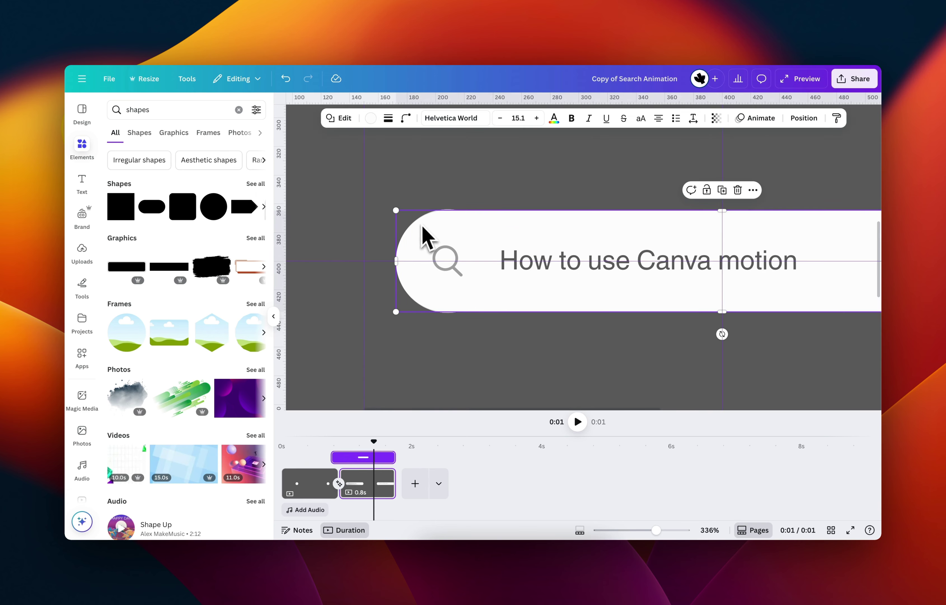
pyautogui.click(428, 240)
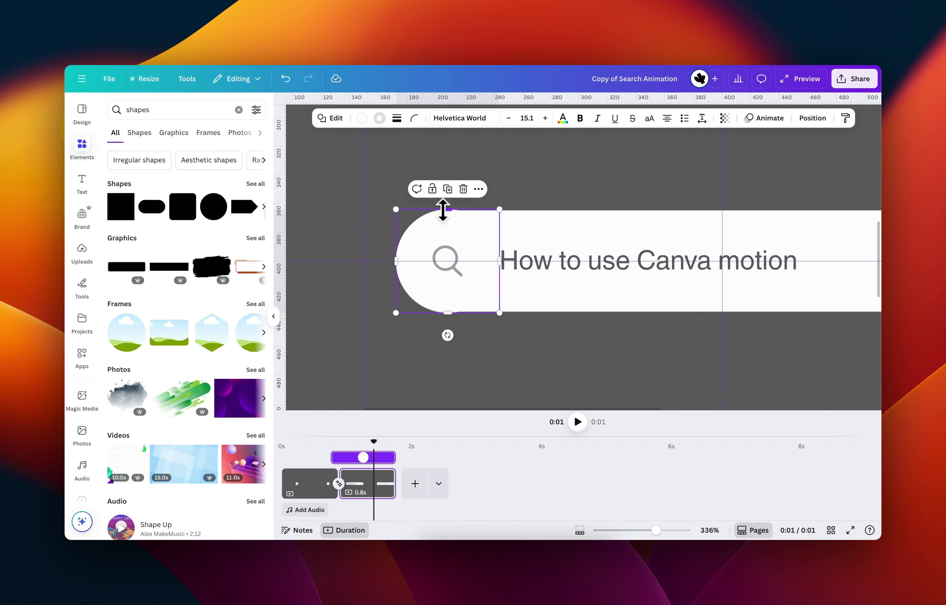
pyautogui.moveTo(443, 210); pyautogui.dragTo(442, 210)
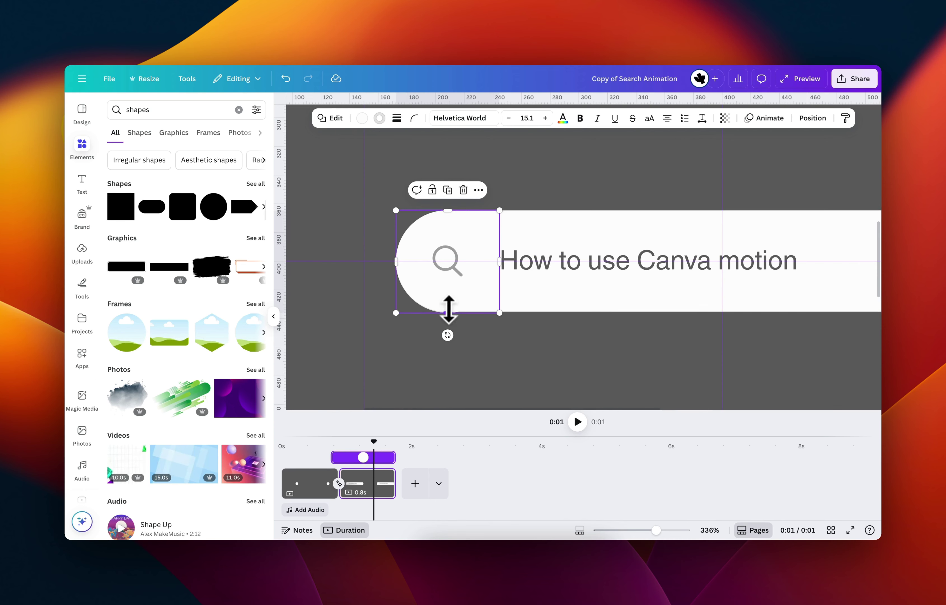
pyautogui.moveTo(449, 309); pyautogui.dragTo(448, 310)
pyautogui.scroll(-3, 448, 309)
# - Examine the transition from circle to pill and compare the element positions on both pages
pyautogui.moveTo(376, 439); pyautogui.dragTo(339, 445)
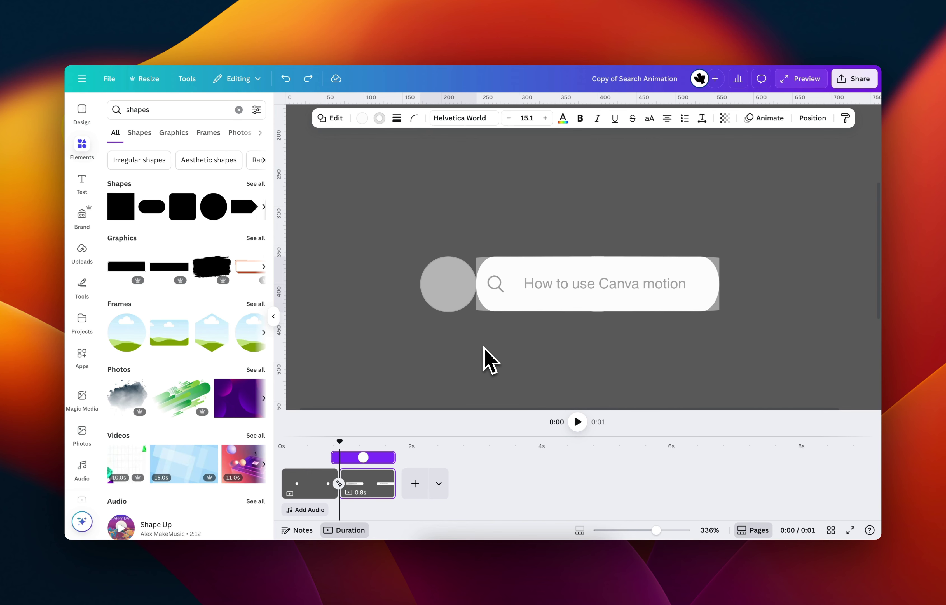
pyautogui.click(491, 360)
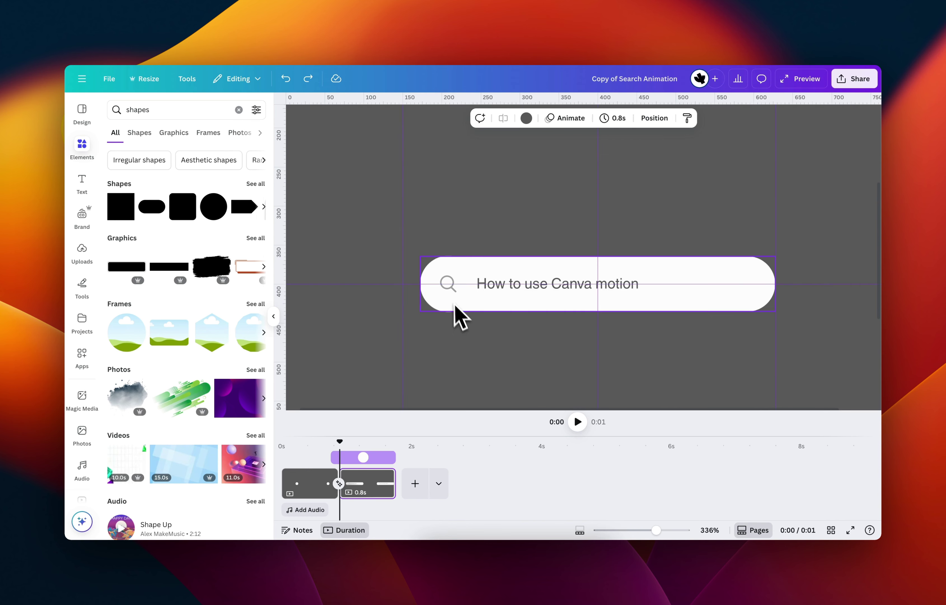
pyautogui.click(320, 484)
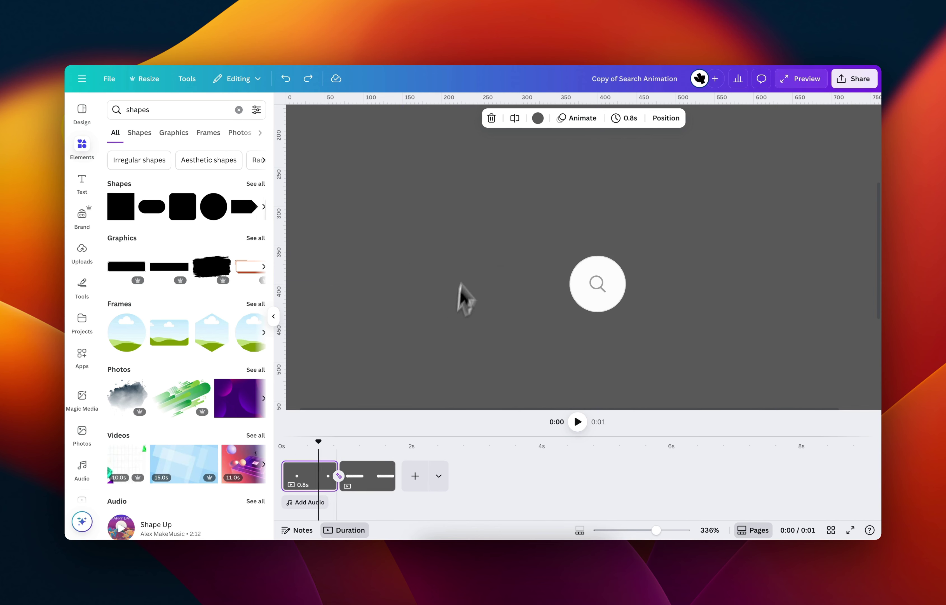
pyautogui.click(364, 482)
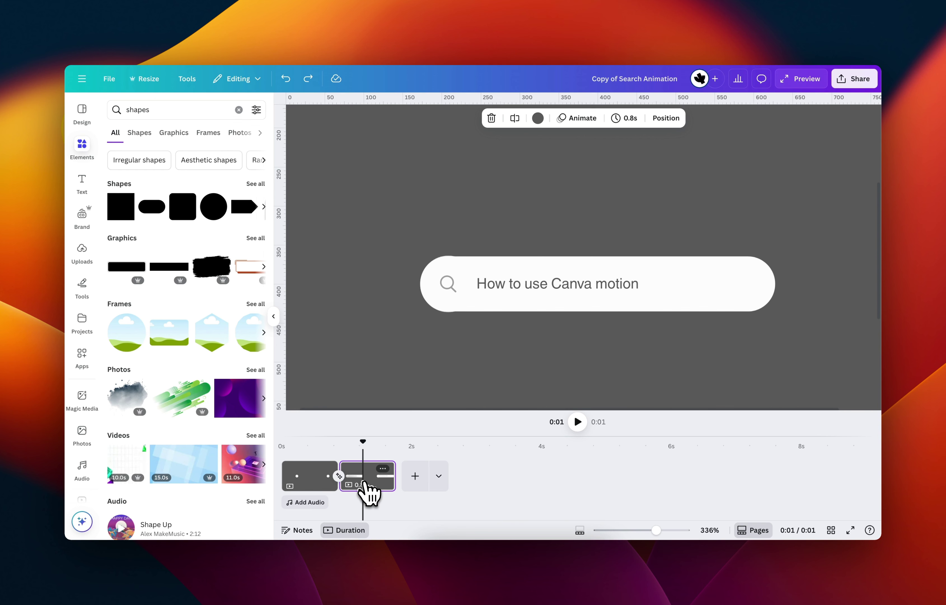
pyautogui.click(448, 280)
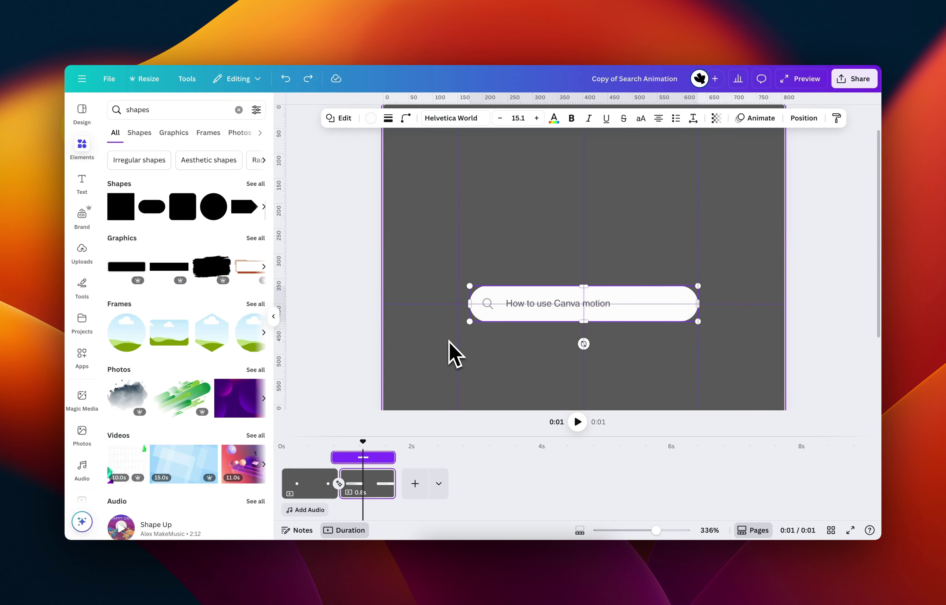
pyautogui.click(767, 338)
pyautogui.click(825, 340)
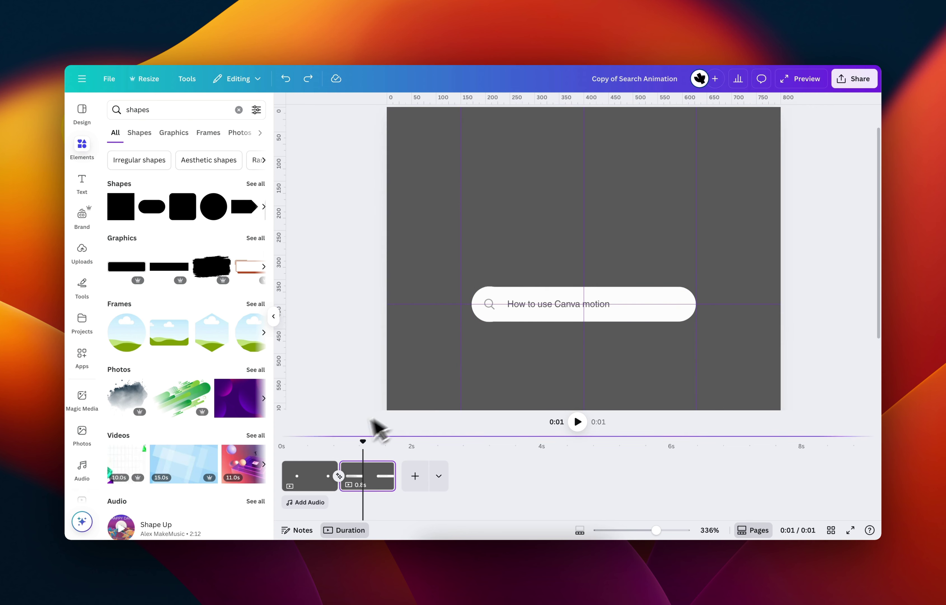
pyautogui.moveTo(363, 444); pyautogui.dragTo(308, 443)
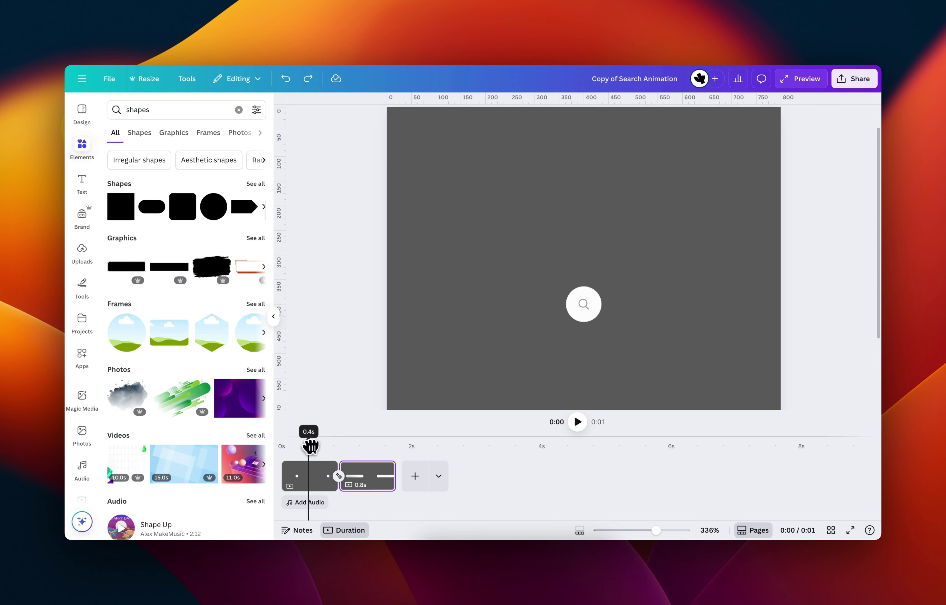
pyautogui.click(318, 484)
# - Delete the second page and duplicate page 1 again to get a fresh second page
pyautogui.click(374, 481)
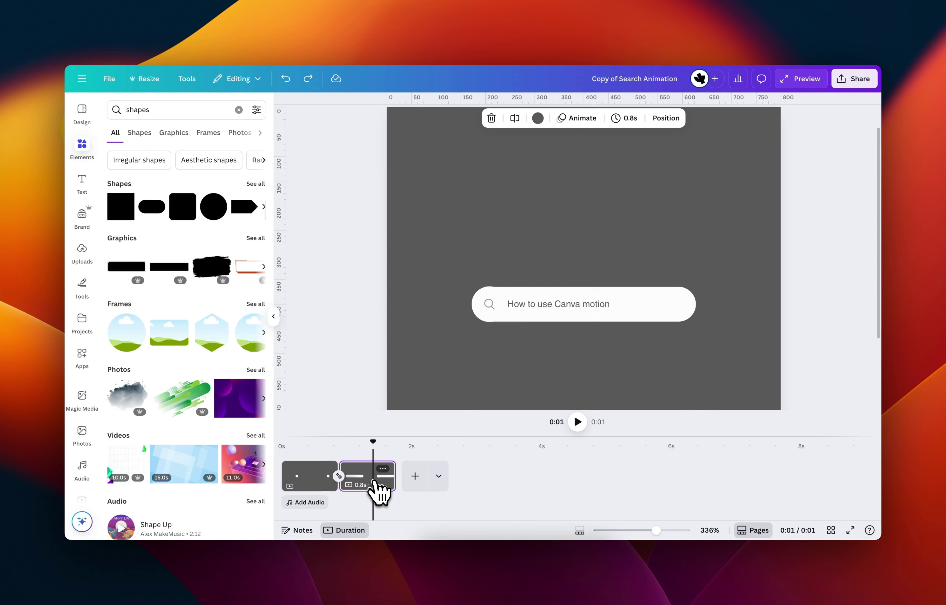
pyautogui.press('Delete')
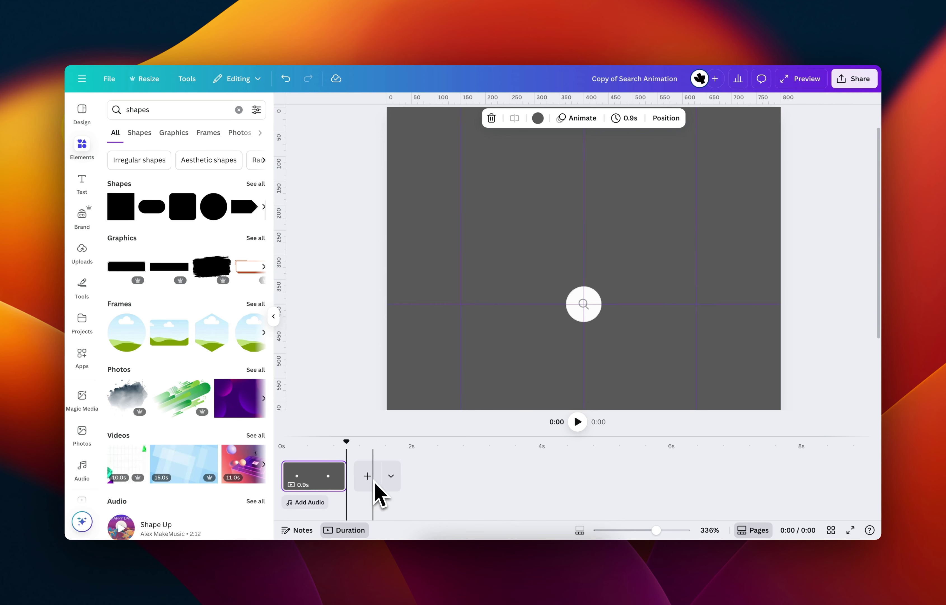
pyautogui.click(313, 485)
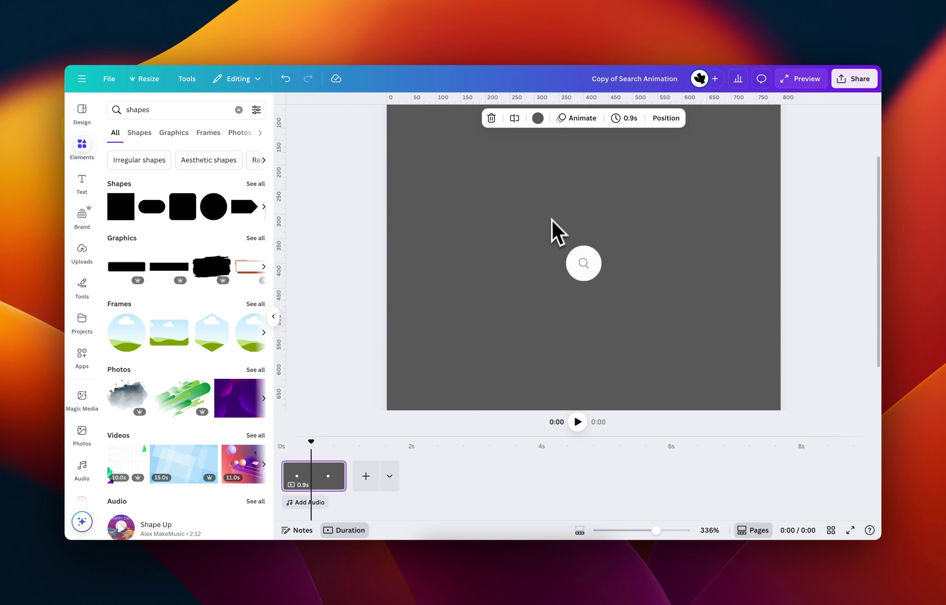
pyautogui.press('super+d')
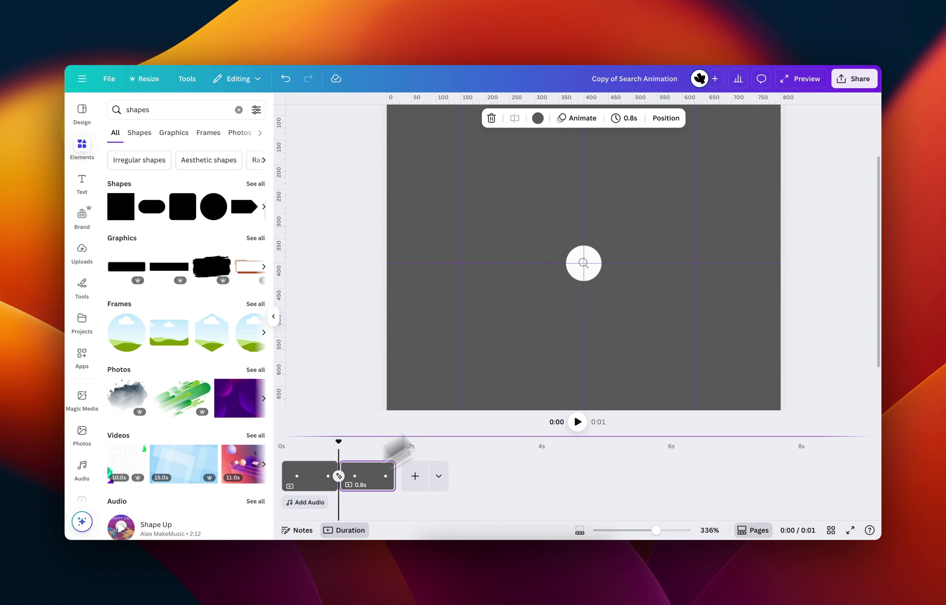
# - On page 1, shrink the white circle, thin line and magnifying glass together slightly around their centre, leaving the hidden text out
pyautogui.click(314, 476)
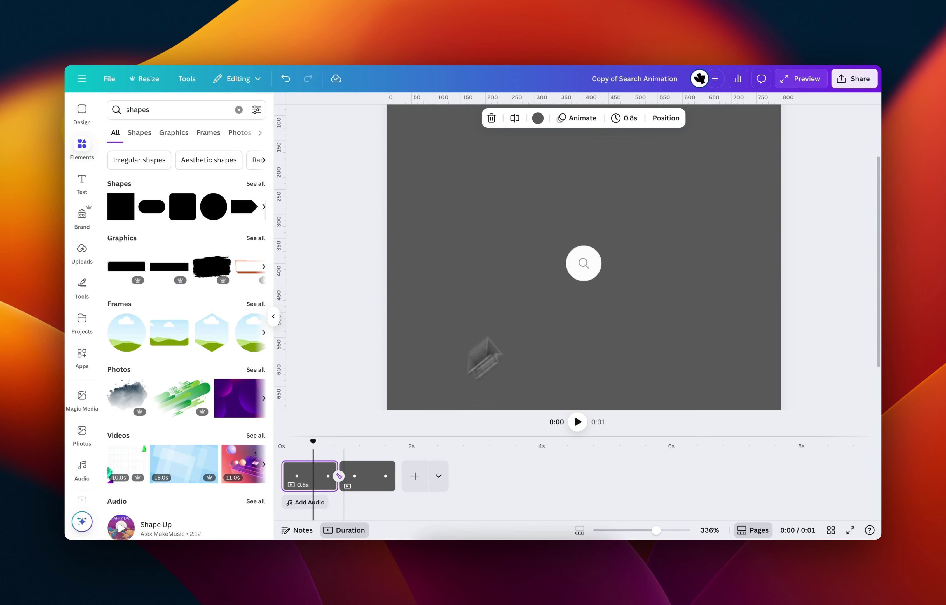
pyautogui.moveTo(533, 235); pyautogui.dragTo(686, 323)
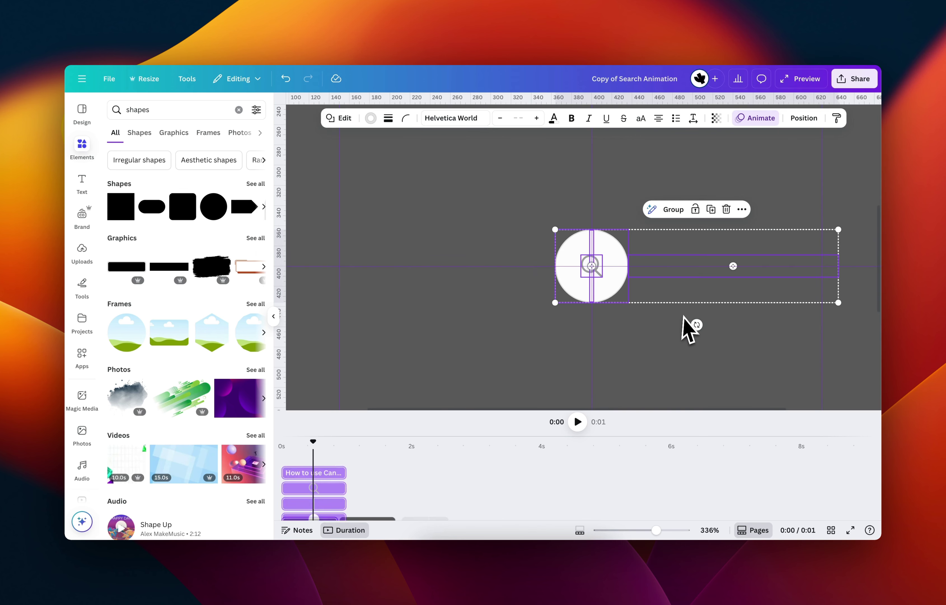
pyautogui.click(632, 326)
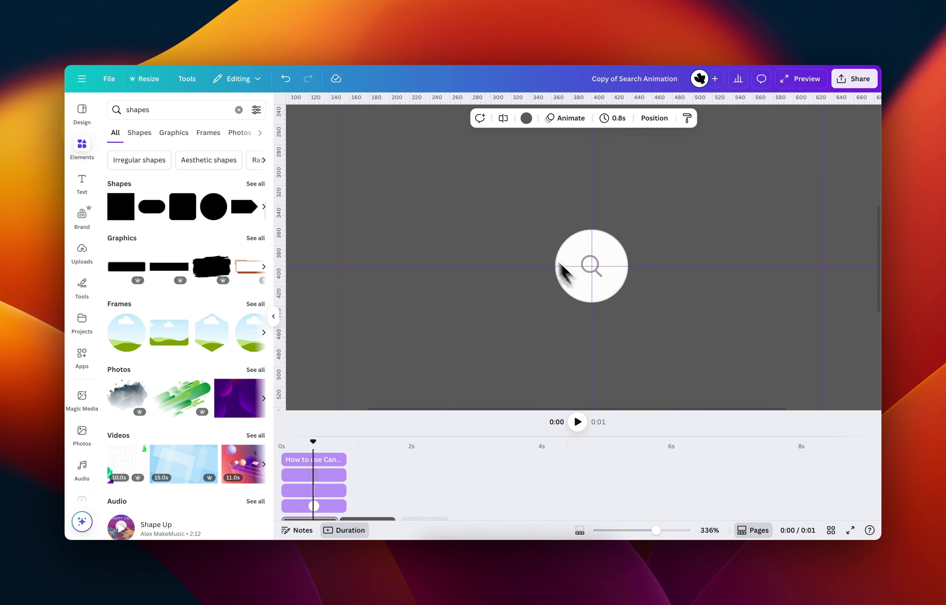
pyautogui.moveTo(531, 235); pyautogui.dragTo(621, 296)
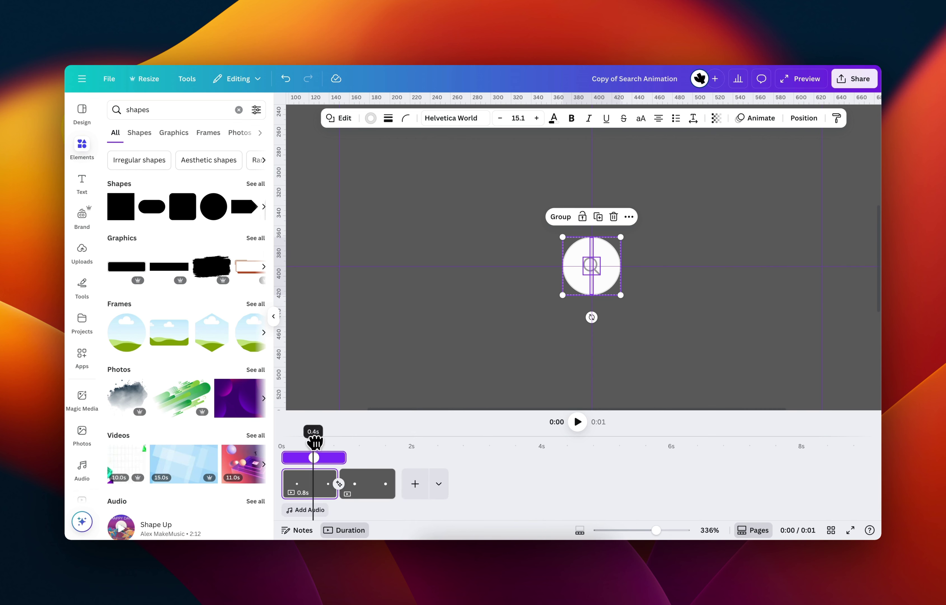
# - Shorten page 2 to about 0.5 s and duplicate it as the third page
pyautogui.moveTo(314, 441); pyautogui.dragTo(361, 443)
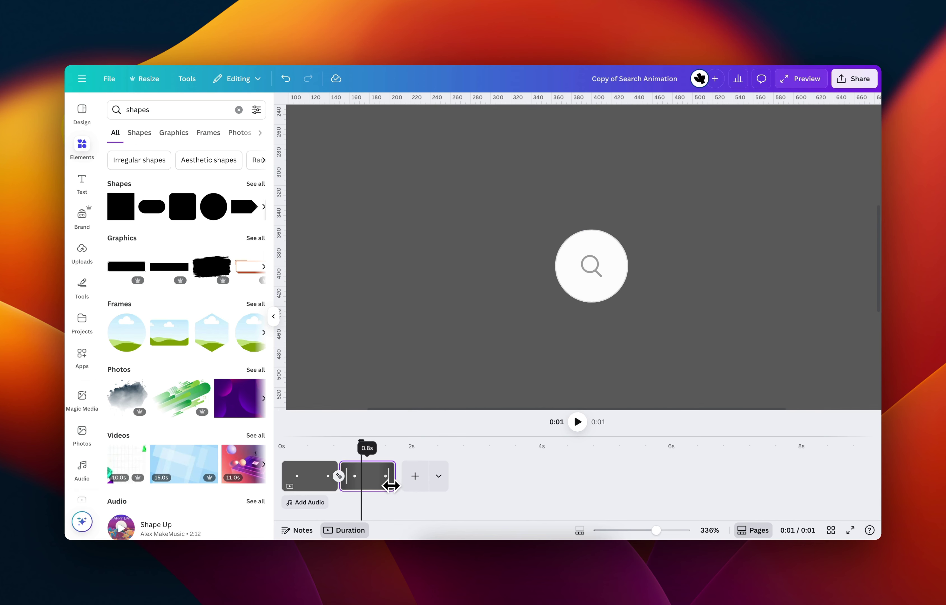
pyautogui.moveTo(391, 484); pyautogui.dragTo(366, 484)
pyautogui.press('super+d')
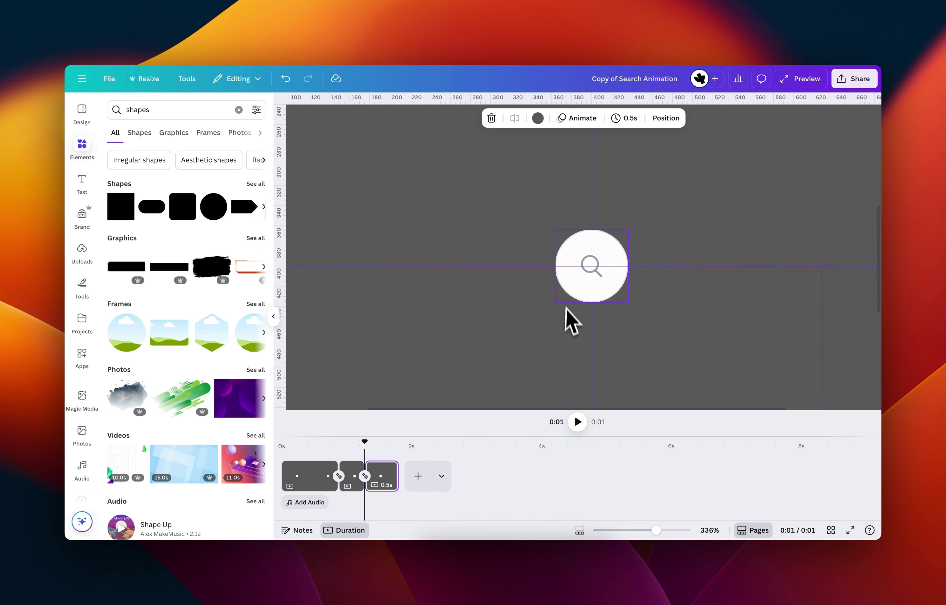
# - On page 3, stretch the thin line symmetrically from its centre into a wide pill reaching the outer left guide
pyautogui.click(574, 272)
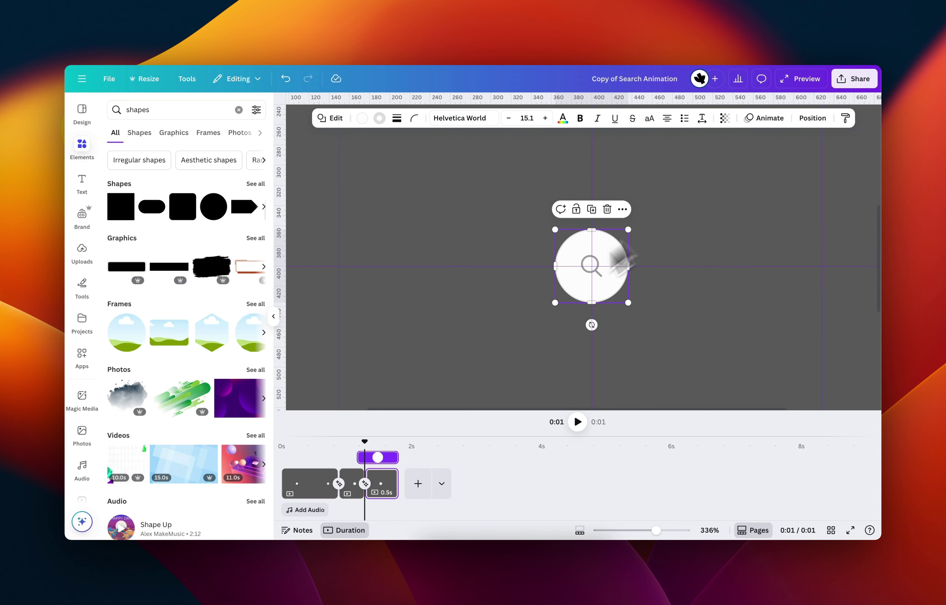
pyautogui.click(821, 124)
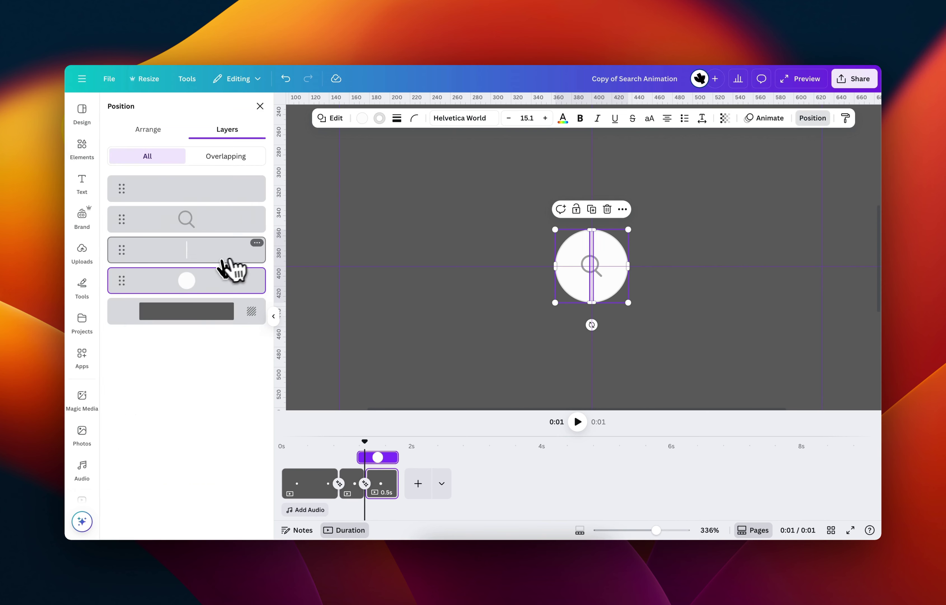
pyautogui.click(224, 252)
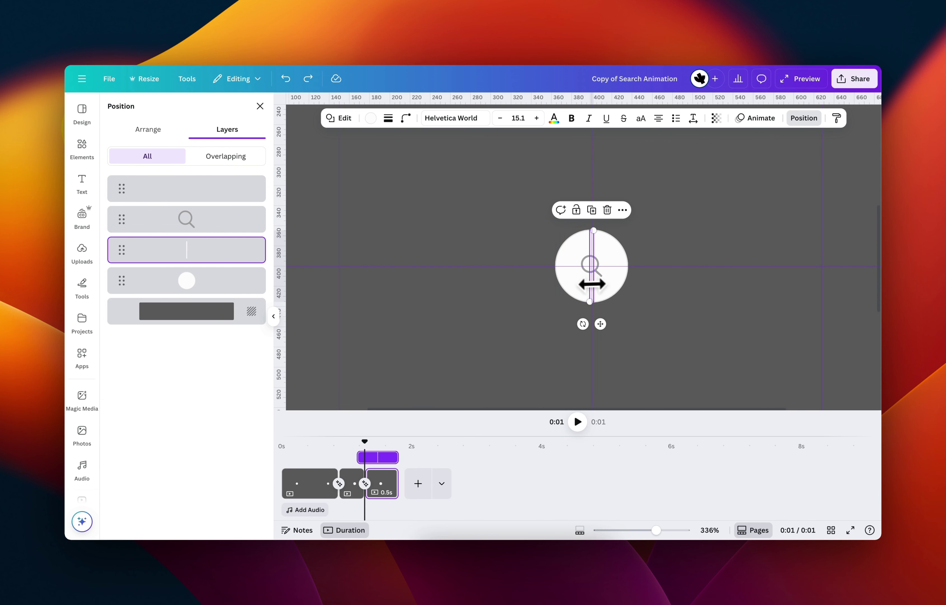
pyautogui.moveTo(588, 283); pyautogui.dragTo(338, 305)
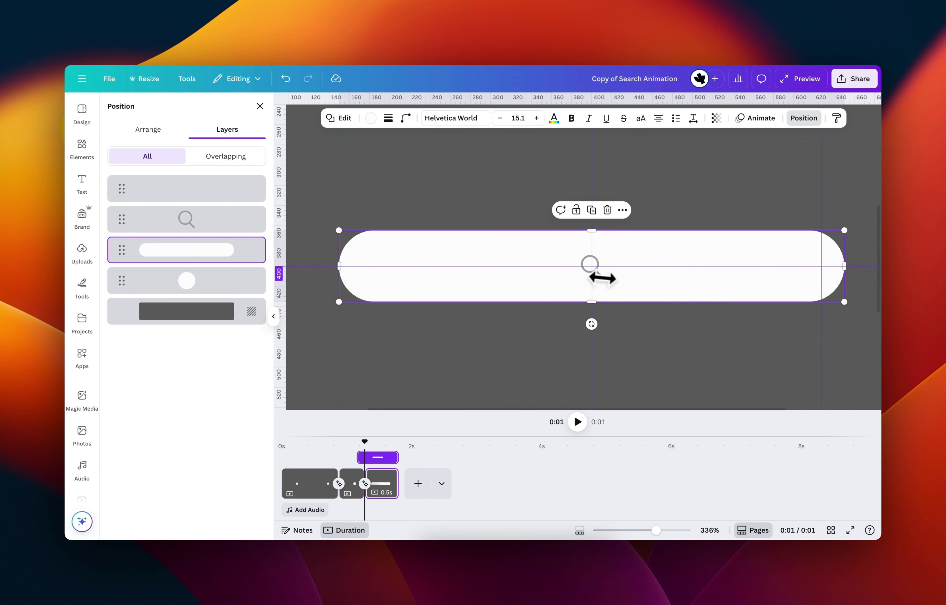
pyautogui.click(655, 371)
# - Move the magnifying glass into the pill's left end and place the hidden text just to the right of it
pyautogui.click(601, 277)
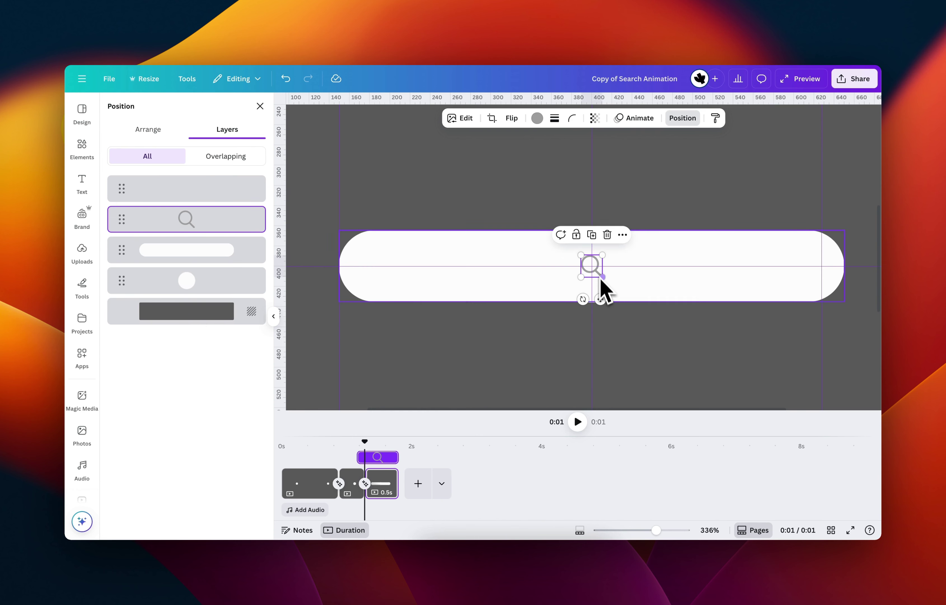
pyautogui.moveTo(600, 299); pyautogui.dragTo(384, 303)
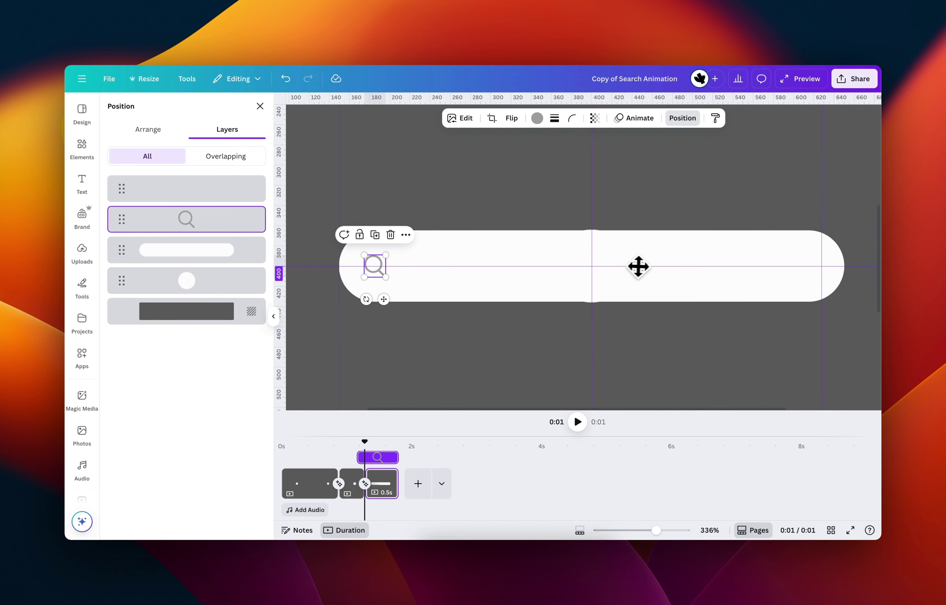
pyautogui.click(784, 267)
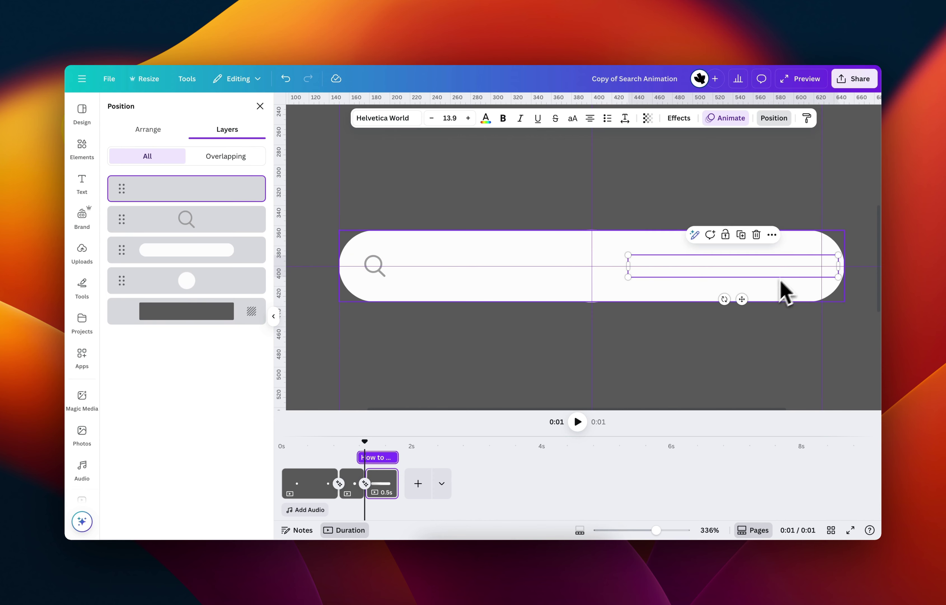
pyautogui.moveTo(743, 296); pyautogui.dragTo(517, 323)
# - Set the transparency of the hidden text on page 3 to 100
pyautogui.click(648, 118)
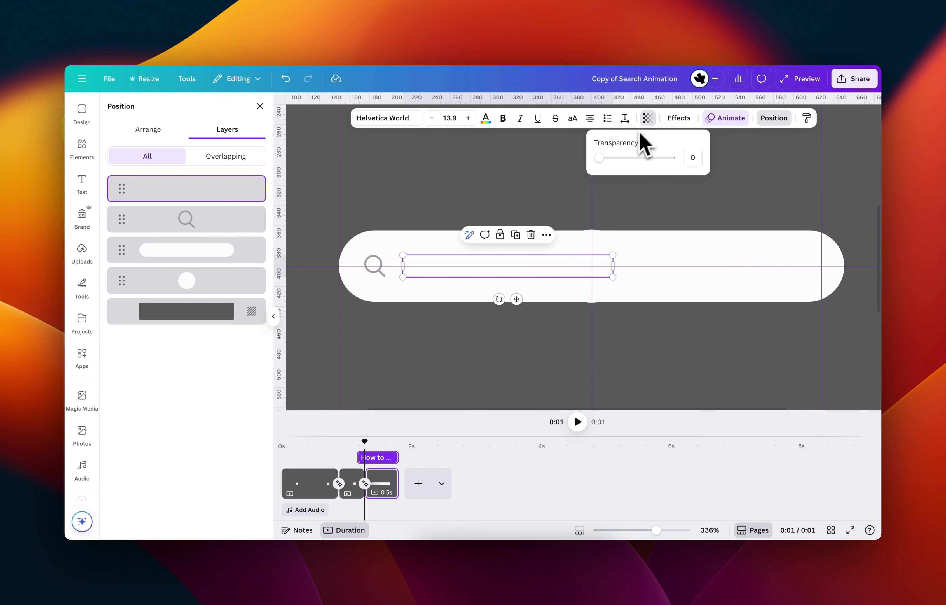
pyautogui.moveTo(600, 157); pyautogui.dragTo(694, 159)
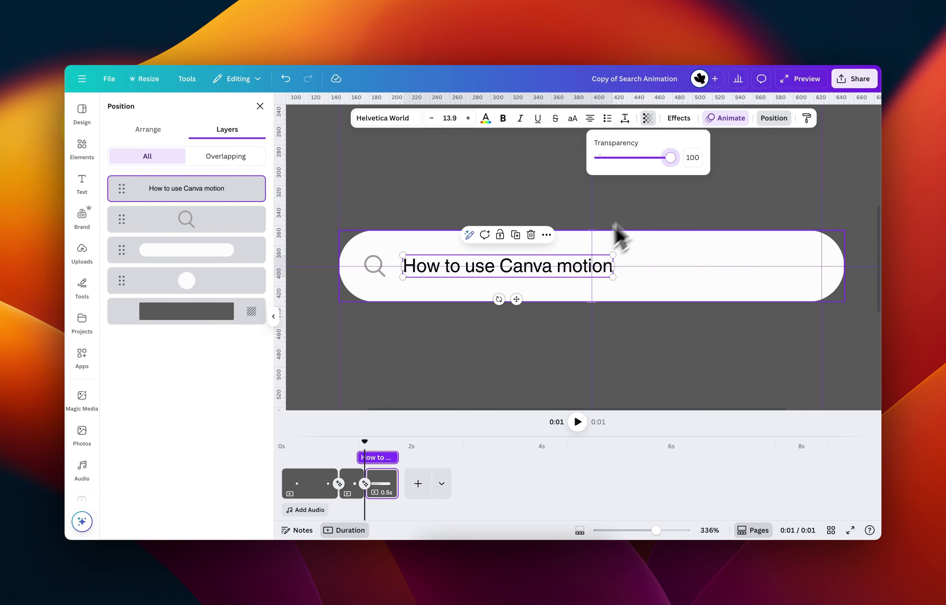
pyautogui.click(484, 372)
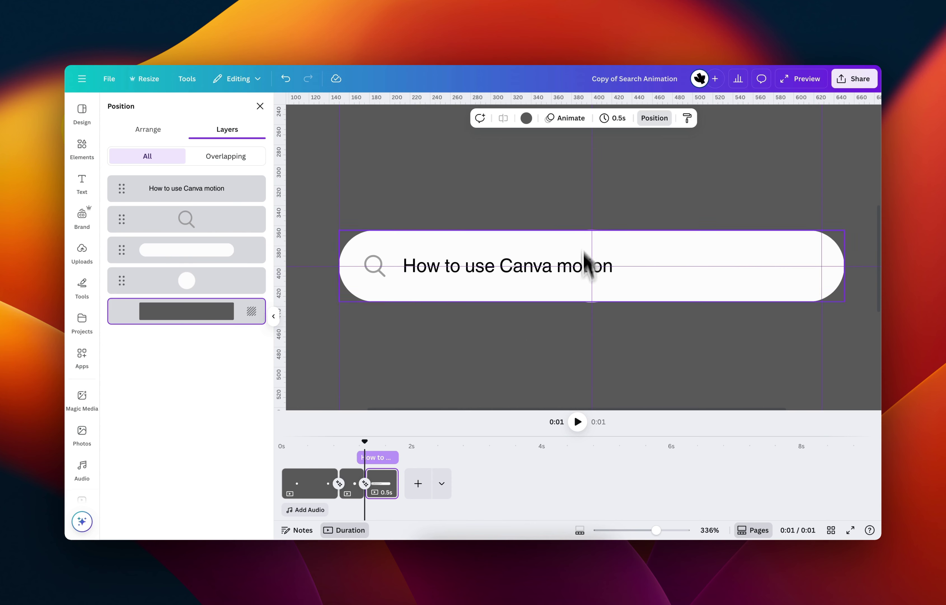
# - Check the thin line's corner rounding on pages 1 and 2 and compare those pages with the pill on page 3
pyautogui.moveTo(364, 448)
pyautogui.mouseDown()
pyautogui.moveTo(316, 441)
pyautogui.moveTo(373, 445)
pyautogui.moveTo(331, 442)
pyautogui.moveTo(378, 433)
pyautogui.mouseUp()
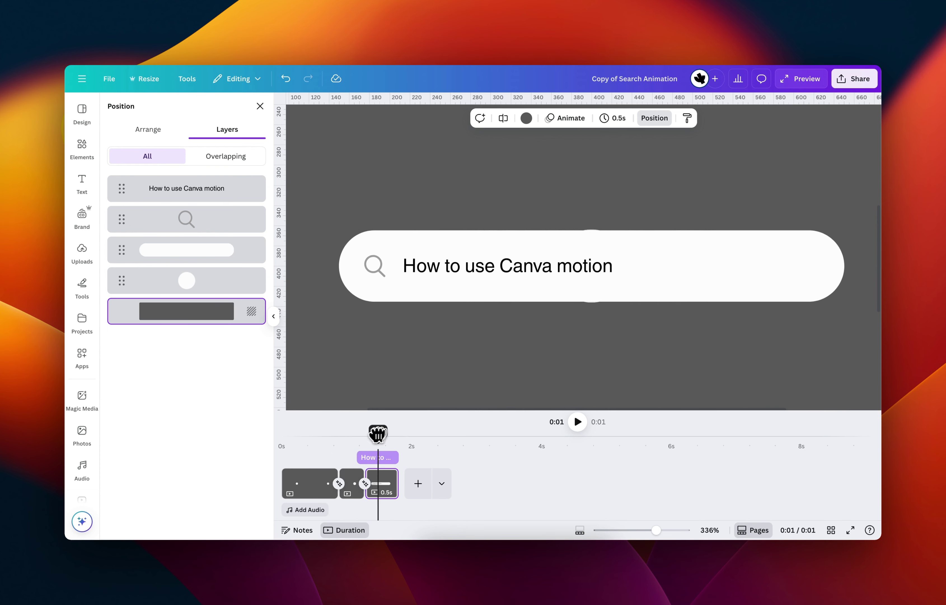
pyautogui.click(312, 493)
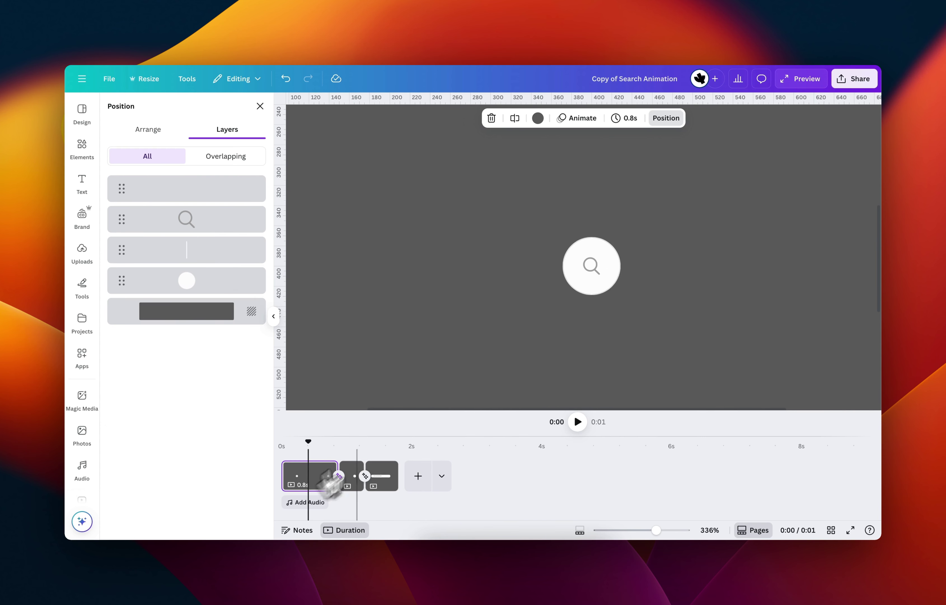
pyautogui.click(237, 257)
pyautogui.click(406, 118)
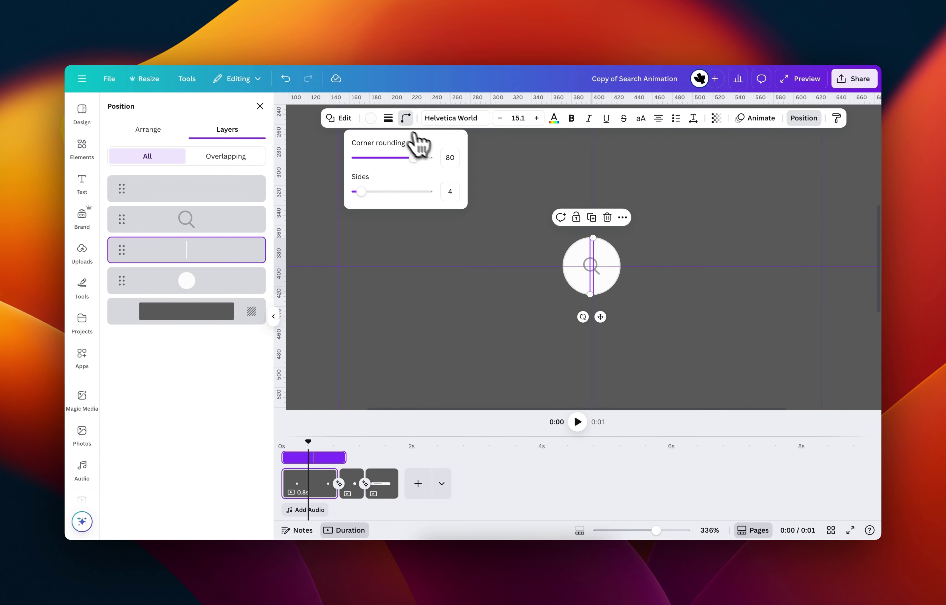
pyautogui.click(352, 484)
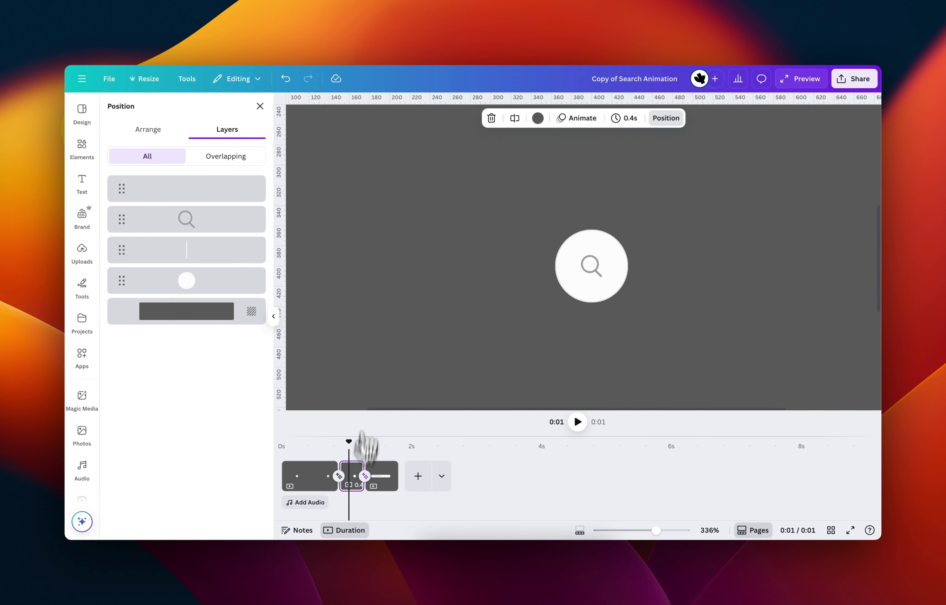
pyautogui.click(204, 263)
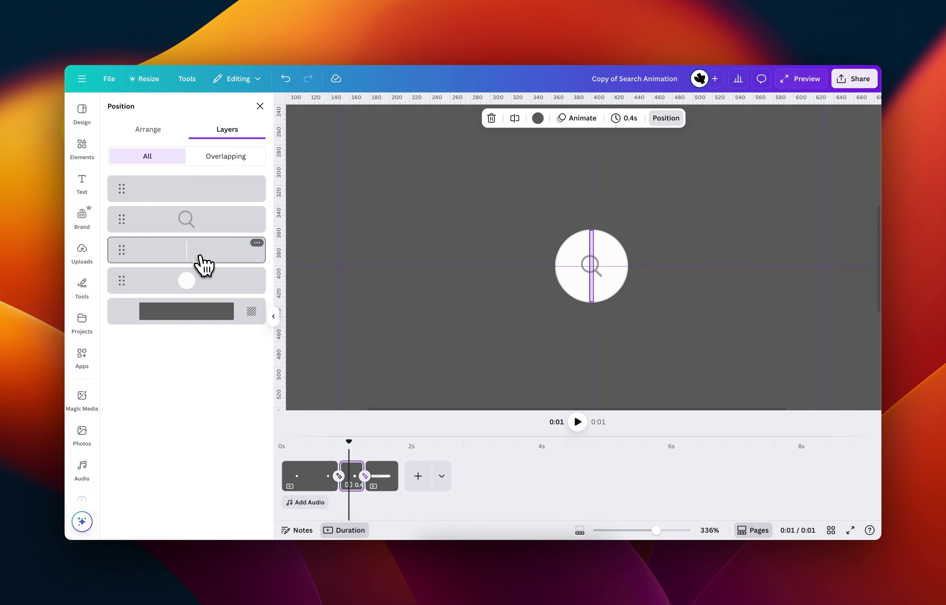
pyautogui.click(406, 118)
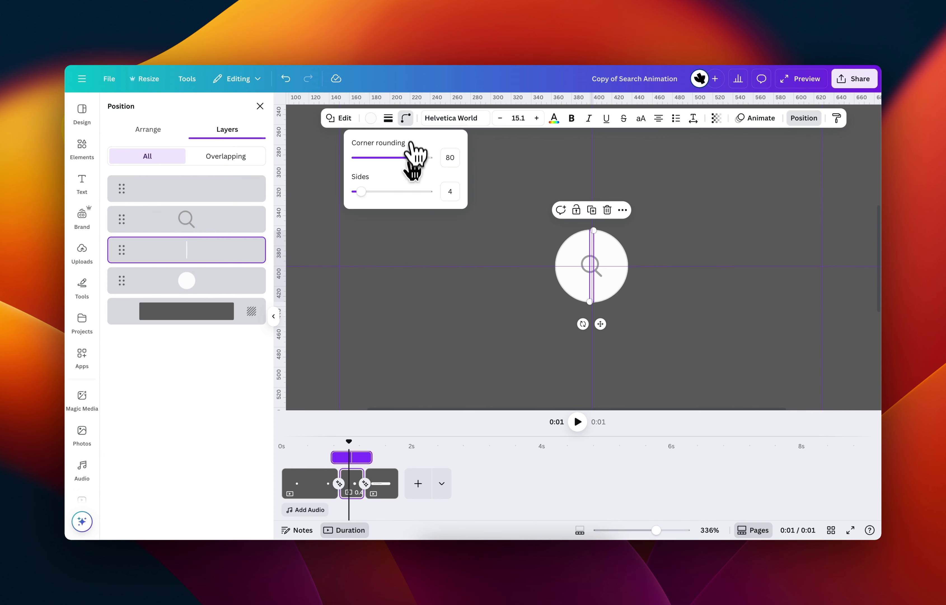
pyautogui.click(383, 484)
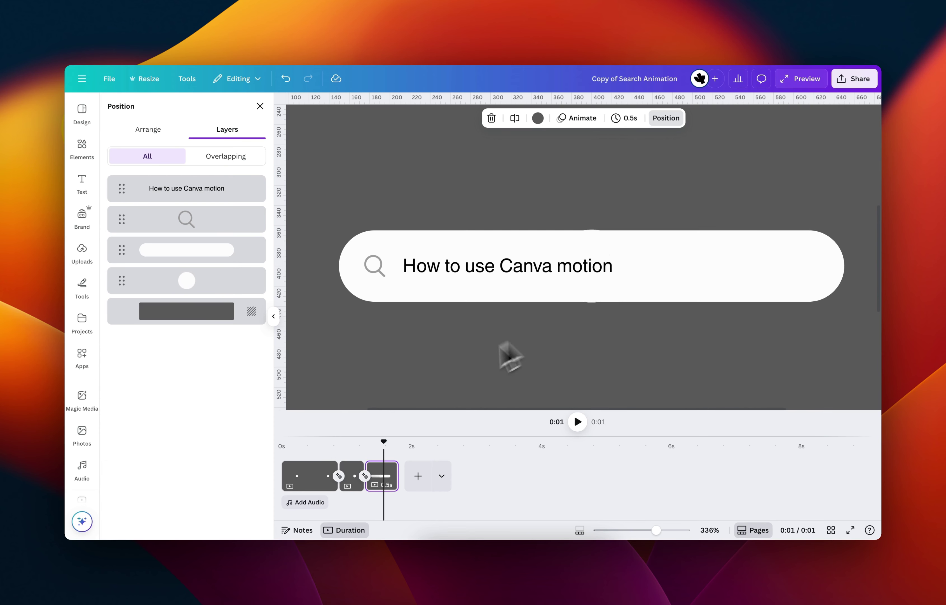
pyautogui.click(354, 480)
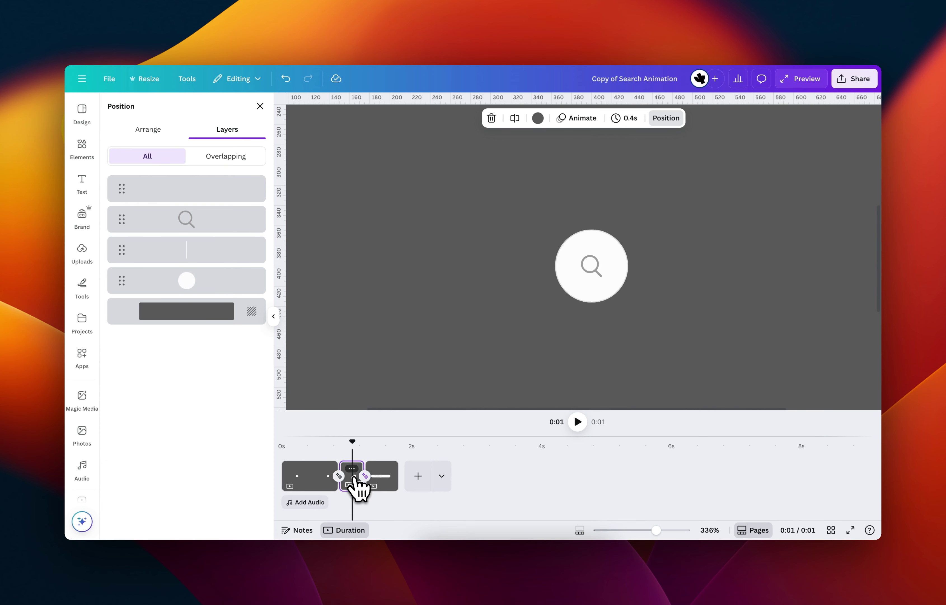
pyautogui.click(381, 486)
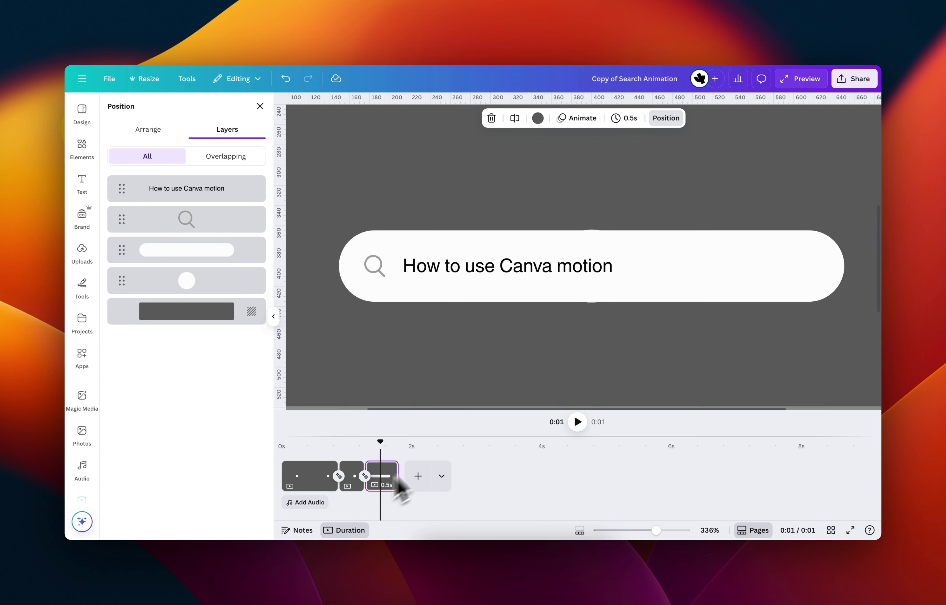
# - Make the white circle protruding behind the pill on page 3 fully transparent
pyautogui.click(592, 304)
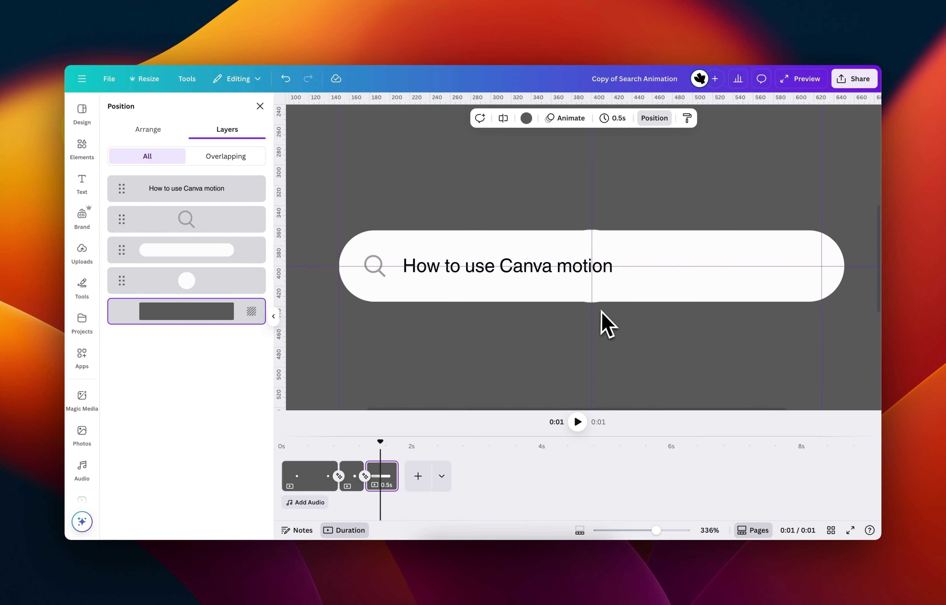
pyautogui.scroll(5, 601, 313)
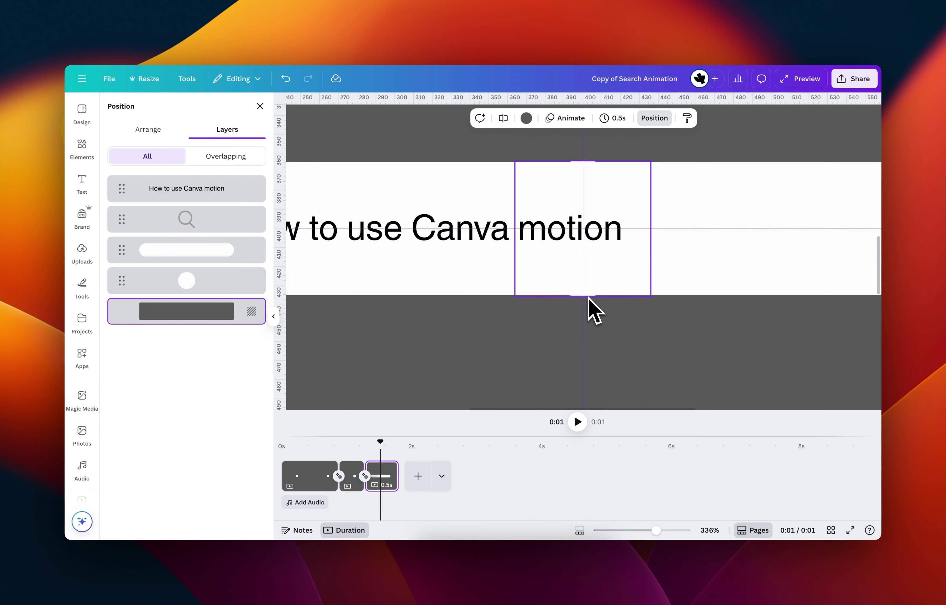
pyautogui.click(591, 305)
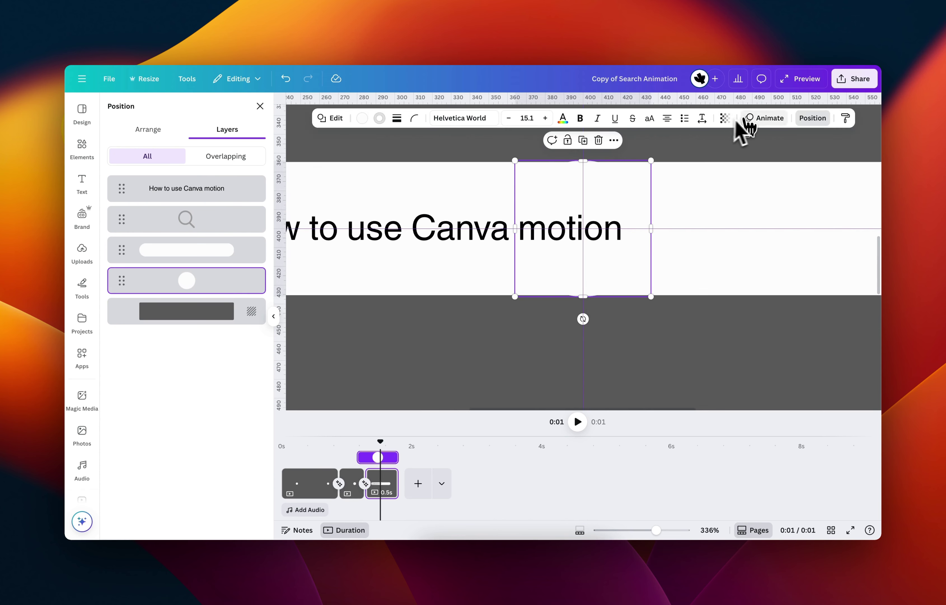
pyautogui.click(724, 118)
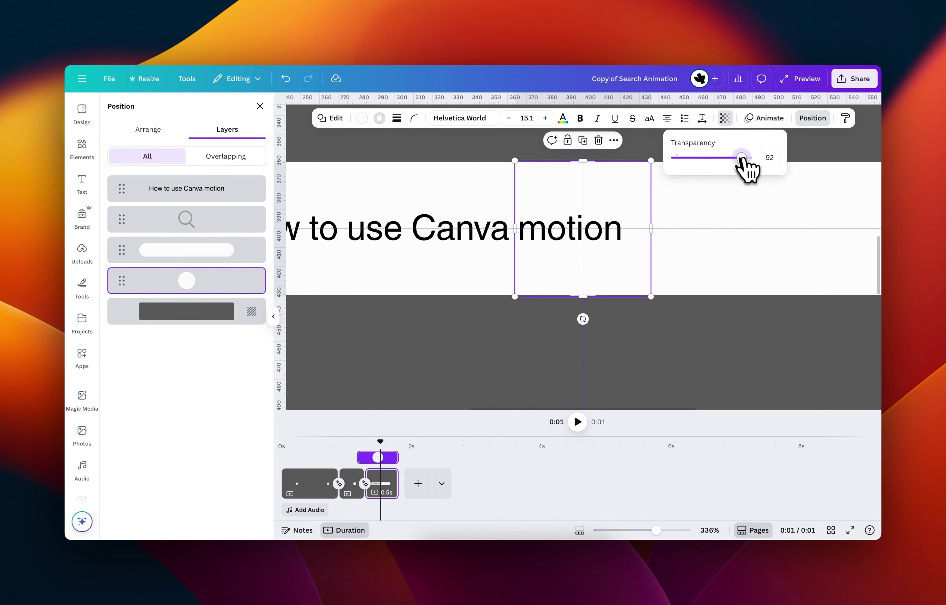
pyautogui.moveTo(742, 157); pyautogui.dragTo(606, 175)
pyautogui.click(465, 395)
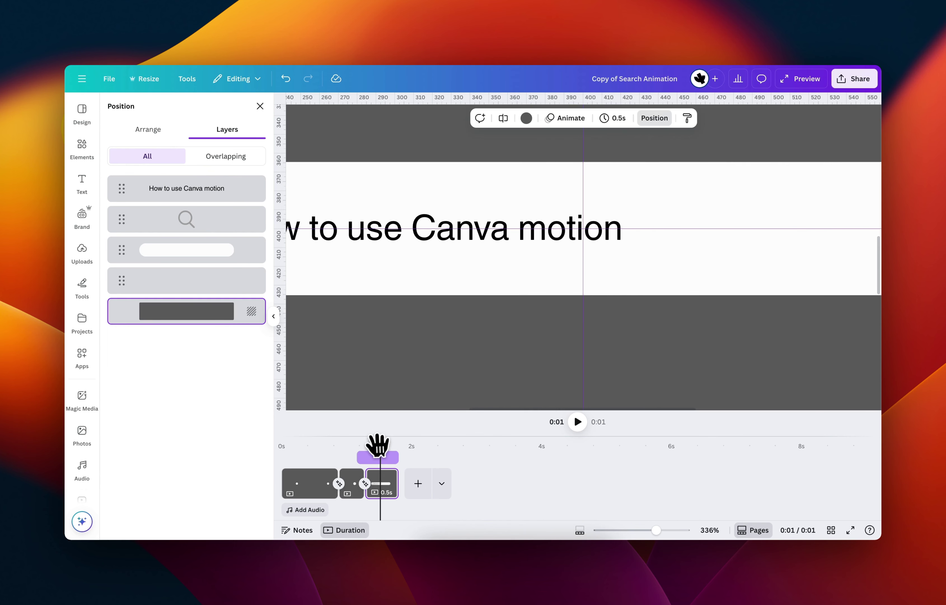
# - Examine the transitions around page 2 in the timeline and check the hidden text's transparency there
pyautogui.moveTo(378, 445); pyautogui.dragTo(336, 444)
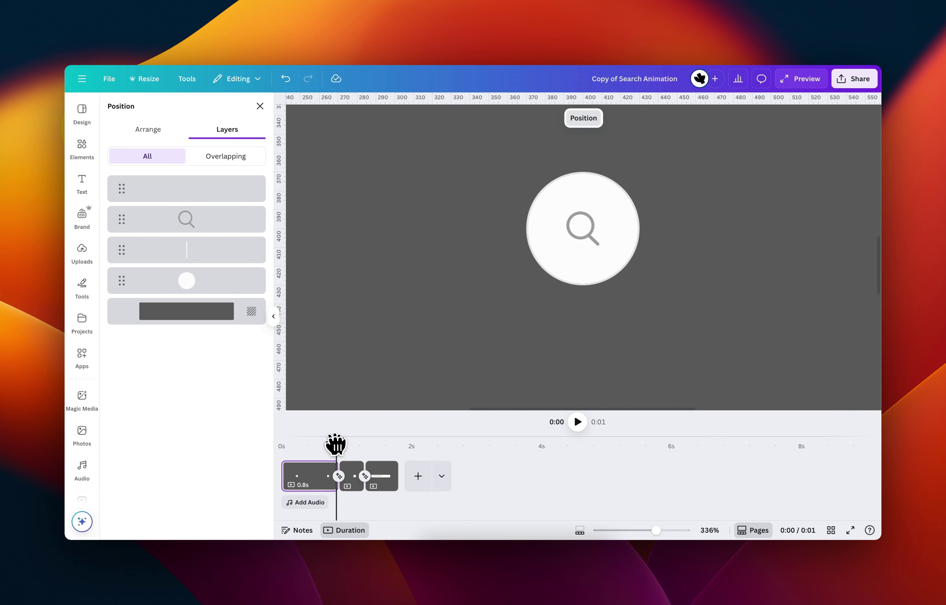
pyautogui.click(695, 227)
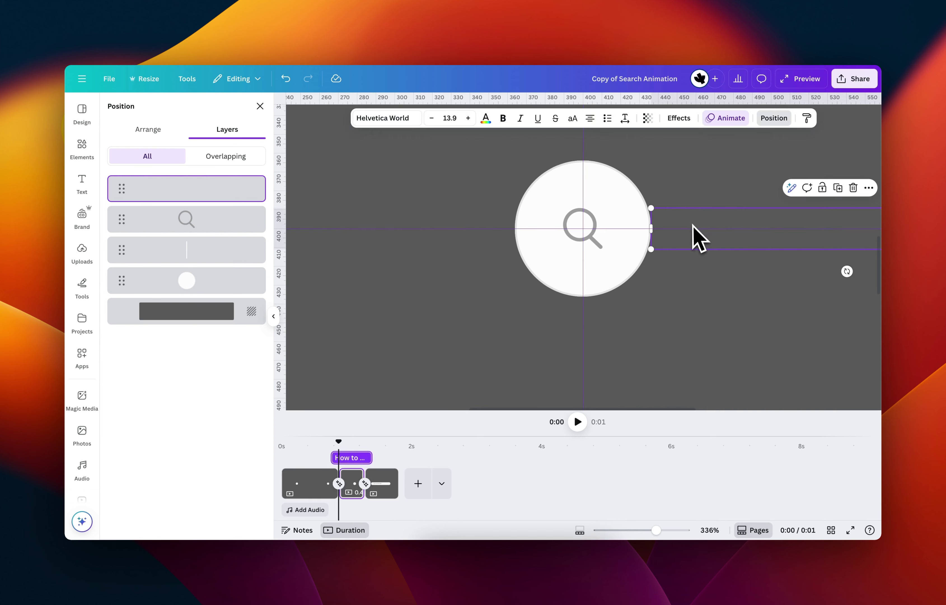
pyautogui.click(648, 121)
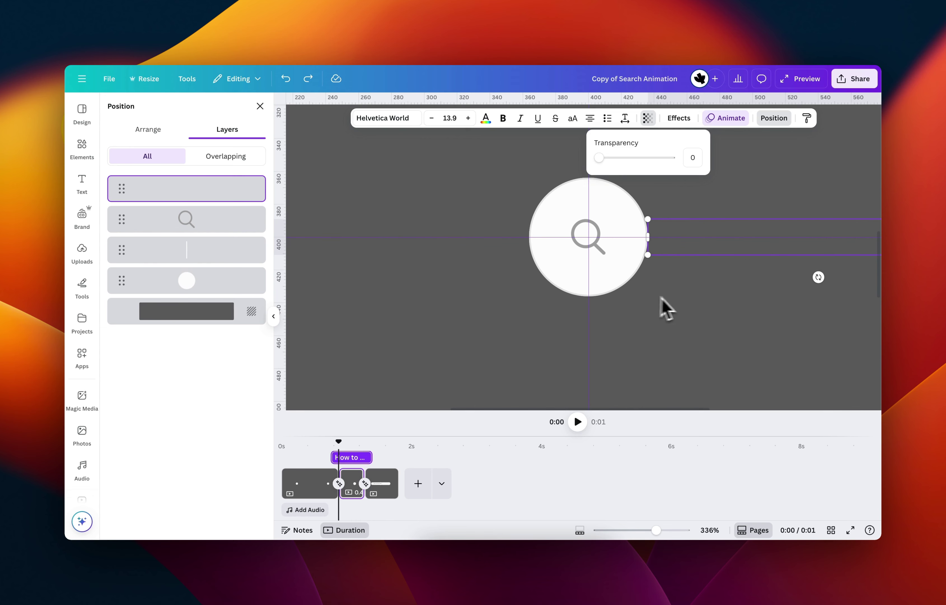
pyautogui.click(673, 306)
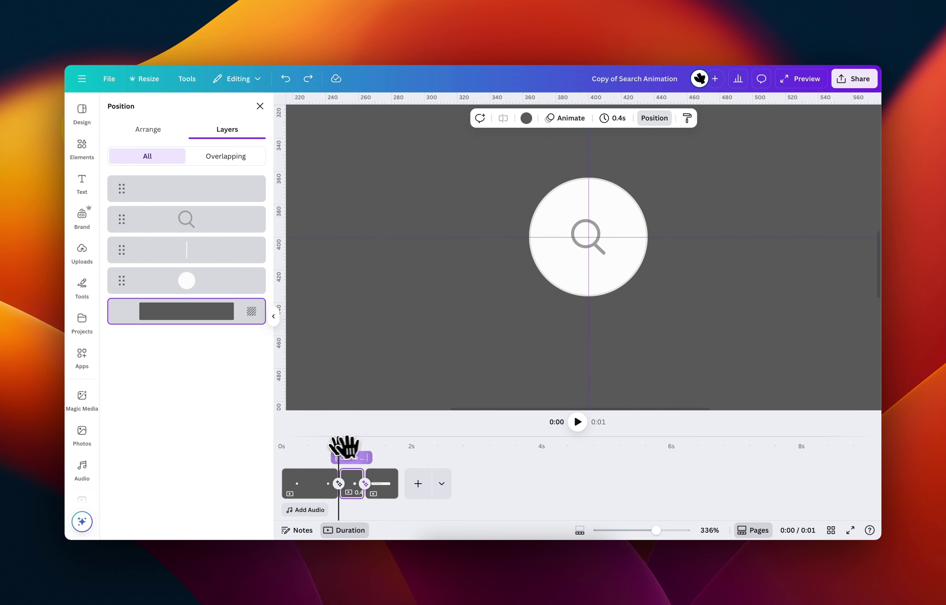
pyautogui.moveTo(337, 441)
pyautogui.mouseDown()
pyautogui.moveTo(374, 442)
pyautogui.moveTo(355, 440)
pyautogui.mouseUp()
# - Move the white circle on page 3 to the pill's left end, behind the magnifying glass and aligned with the rounded edge
pyautogui.click(379, 493)
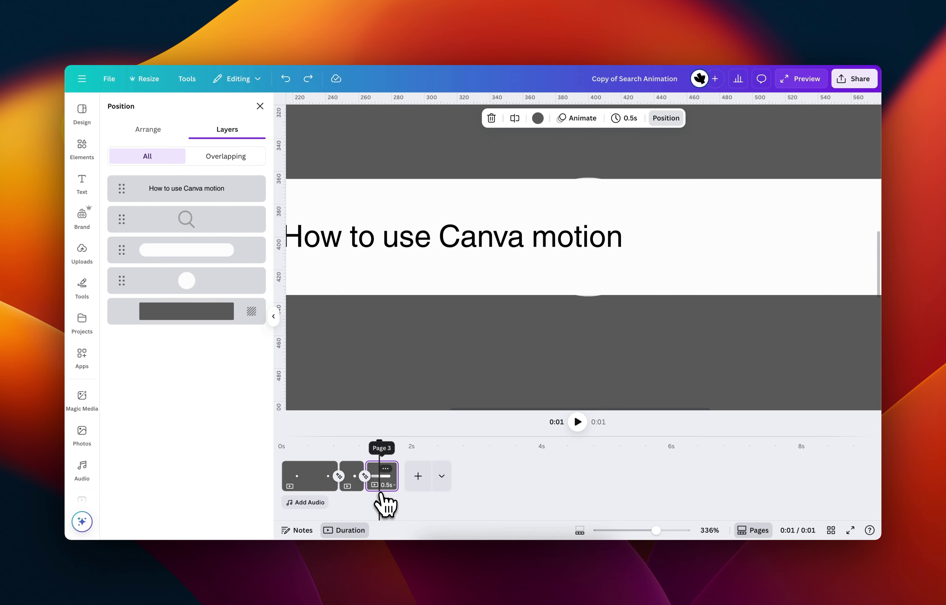
pyautogui.click(189, 283)
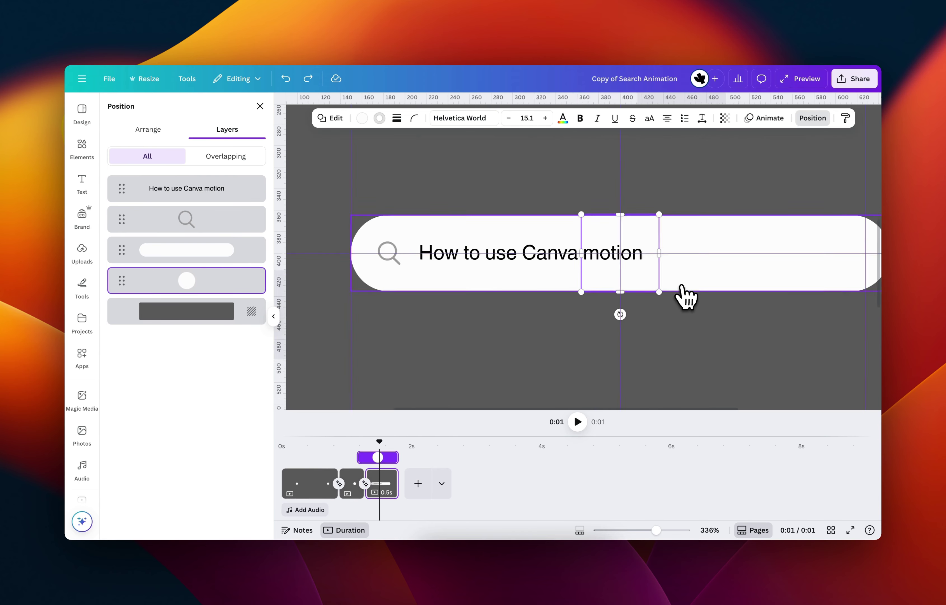
pyautogui.moveTo(652, 284); pyautogui.dragTo(475, 294)
pyautogui.scroll(5, 450, 265)
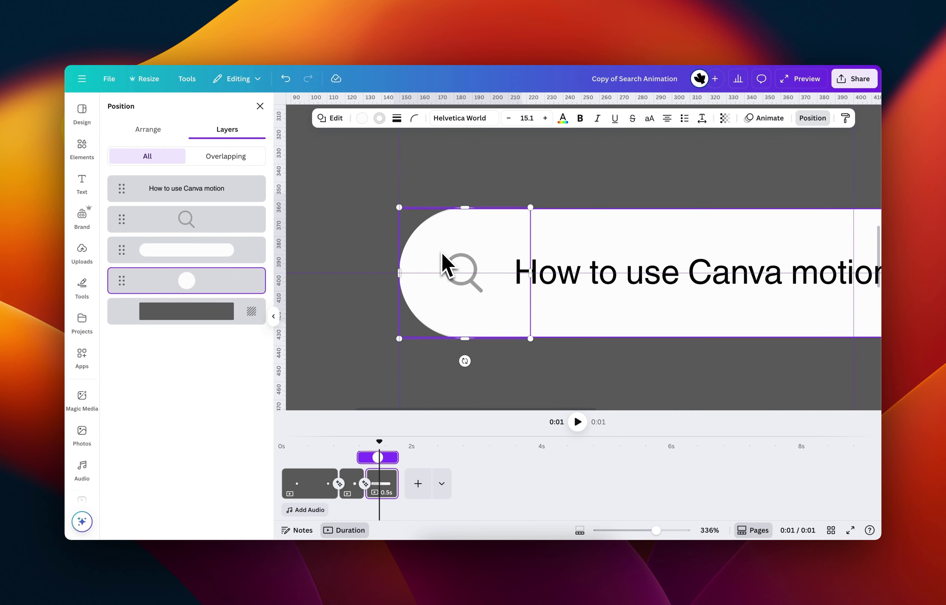
pyautogui.scroll(2, 484, 260)
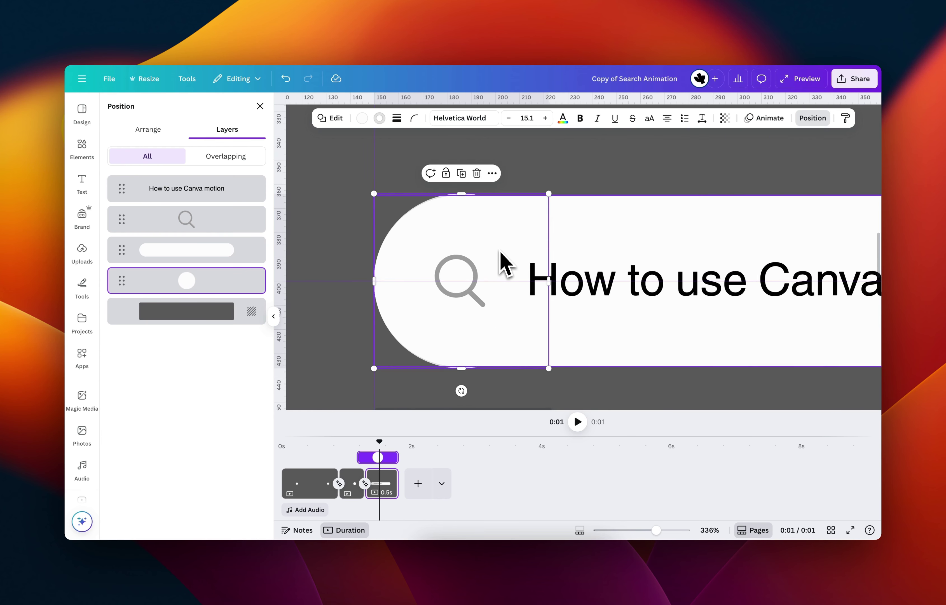
pyautogui.scroll(-1, 551, 232)
pyautogui.scroll(-3, 551, 243)
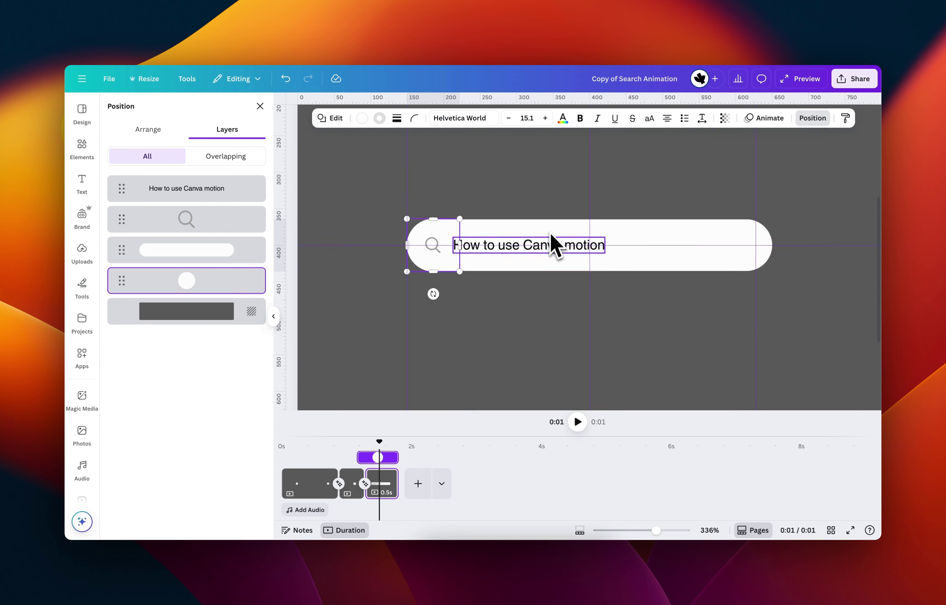
# - Play the animation with the whole page in view to check how the circle expands into the pill
pyautogui.moveTo(380, 440)
pyautogui.mouseDown()
pyautogui.moveTo(276, 444)
pyautogui.moveTo(374, 441)
pyautogui.mouseUp()
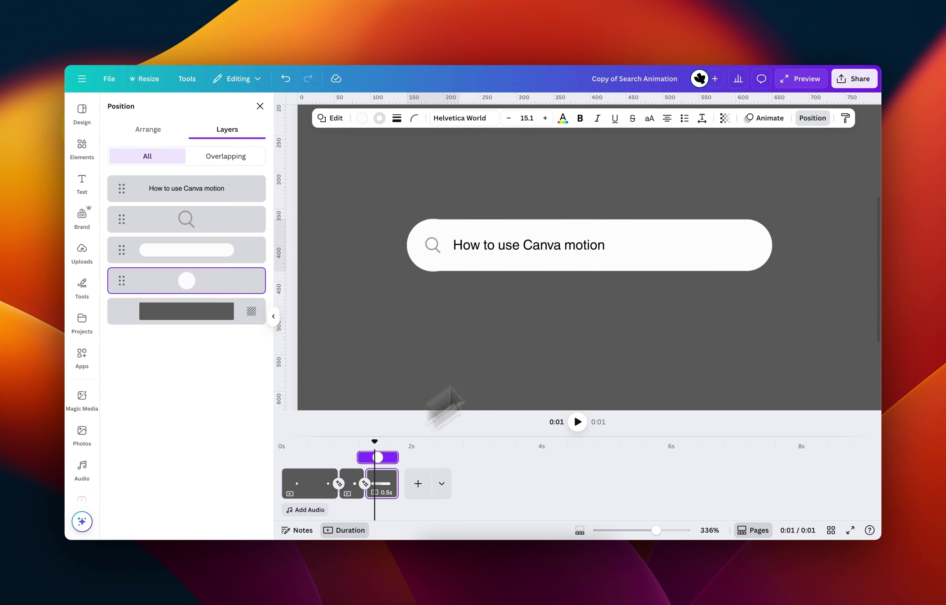
pyautogui.scroll(-5, 781, 182)
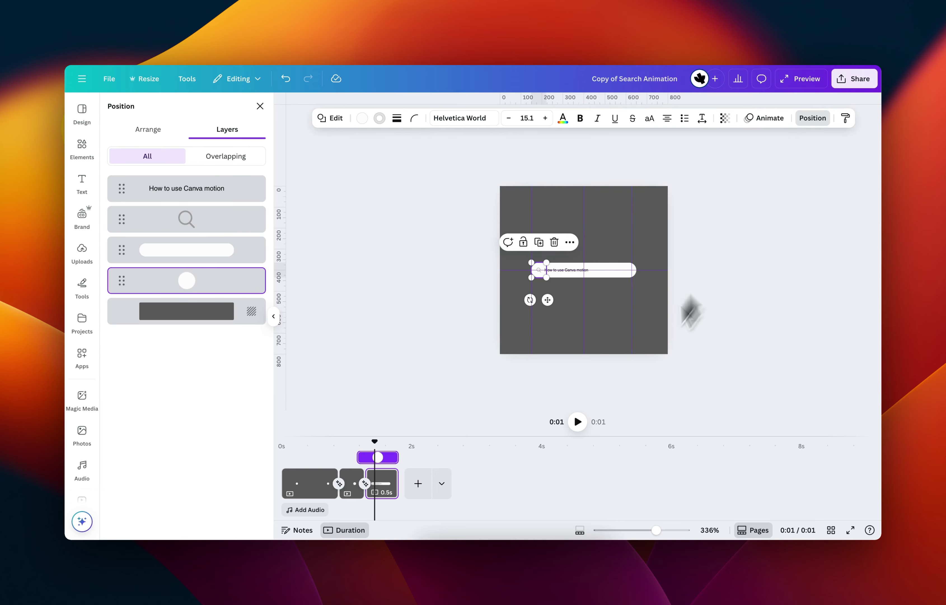
pyautogui.click(578, 422)
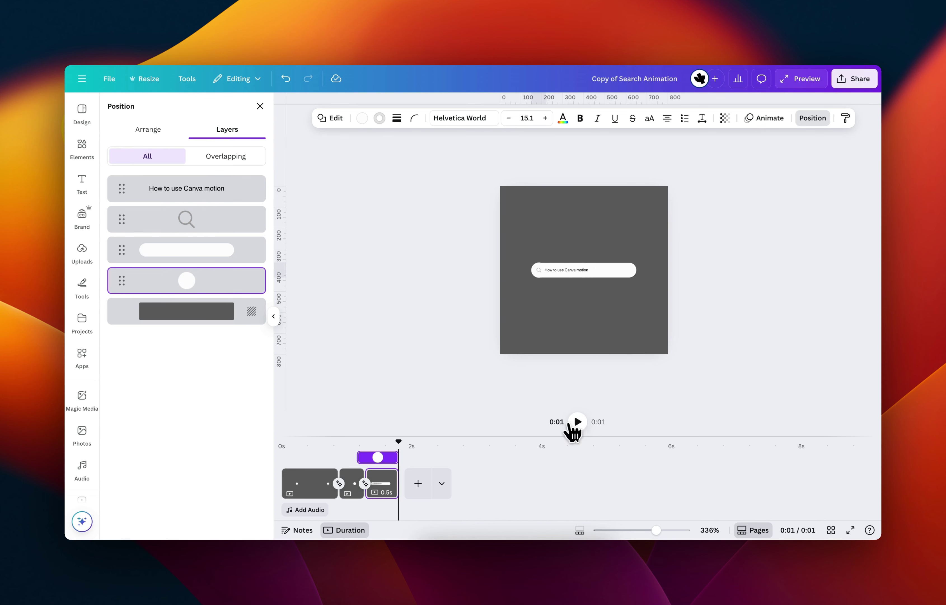
pyautogui.click(578, 422)
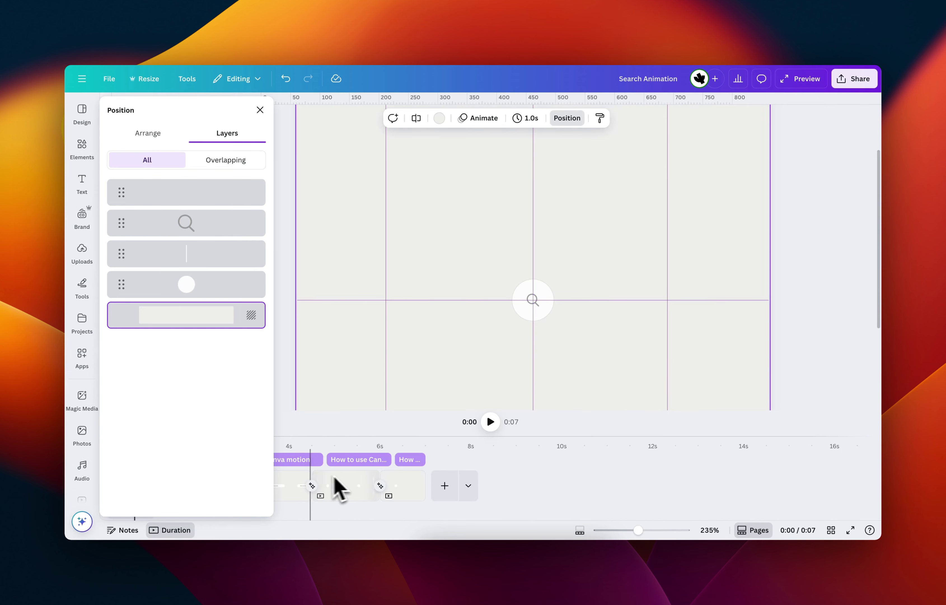
# - Switch to the finished Search Animation design and close its layer list so the full timeline can be examined
pyautogui.moveTo(312, 478)
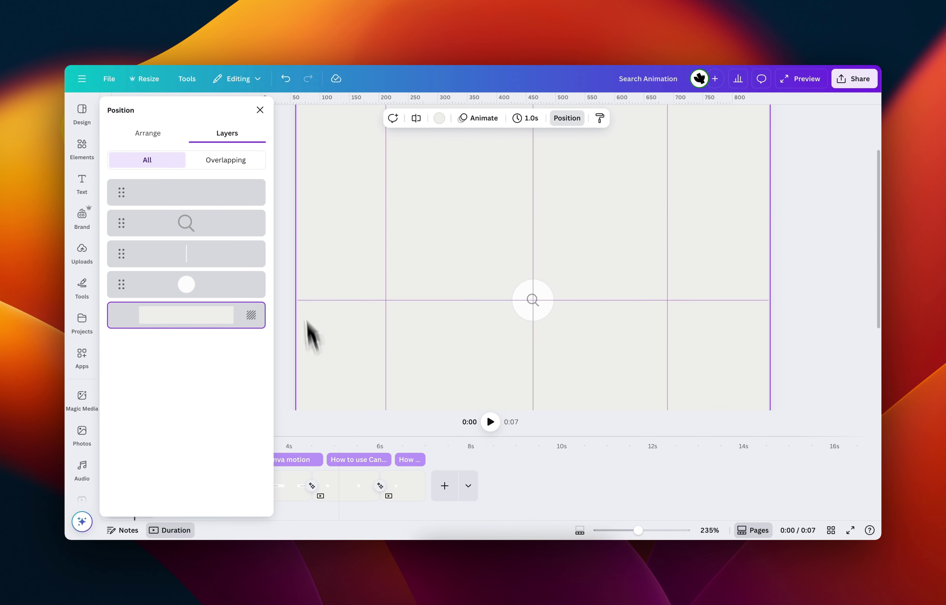
pyautogui.click(260, 110)
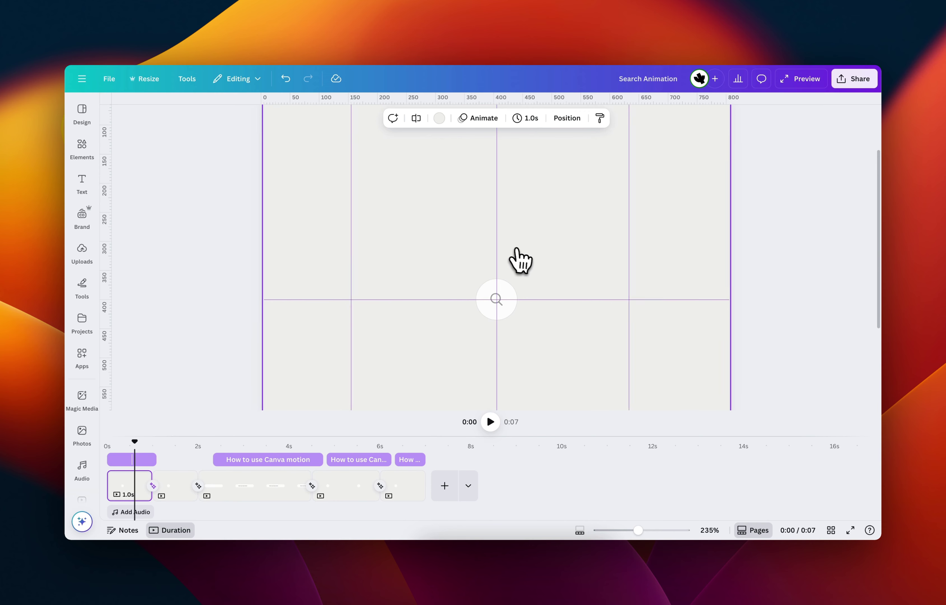